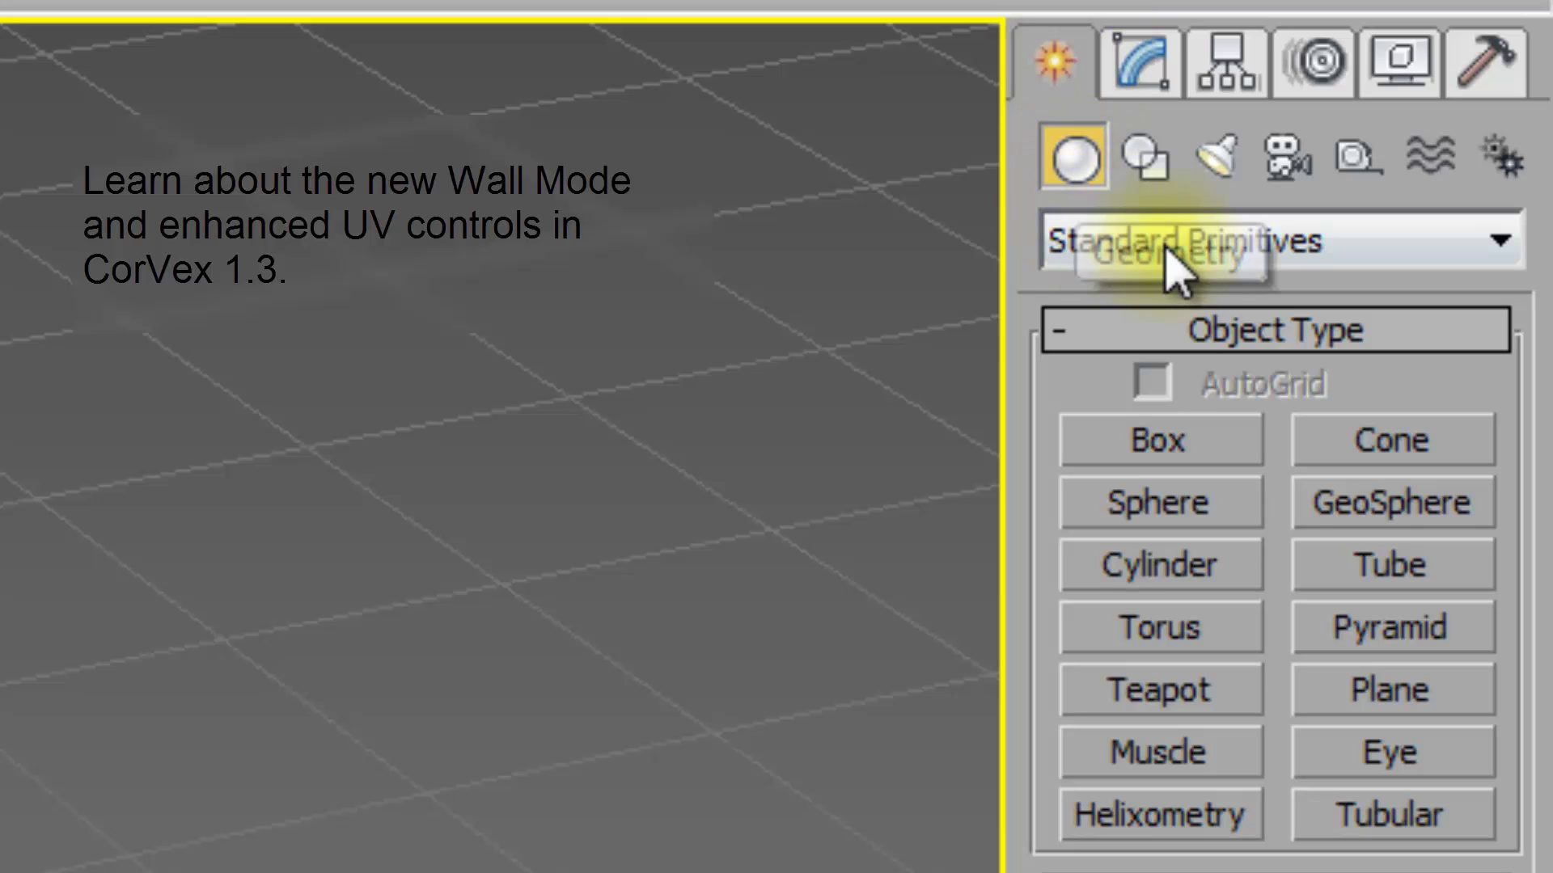
# Create a CorVex object from the Wall Worm geometry category, placing it behind the green box.
pyautogui.click(1287, 241)
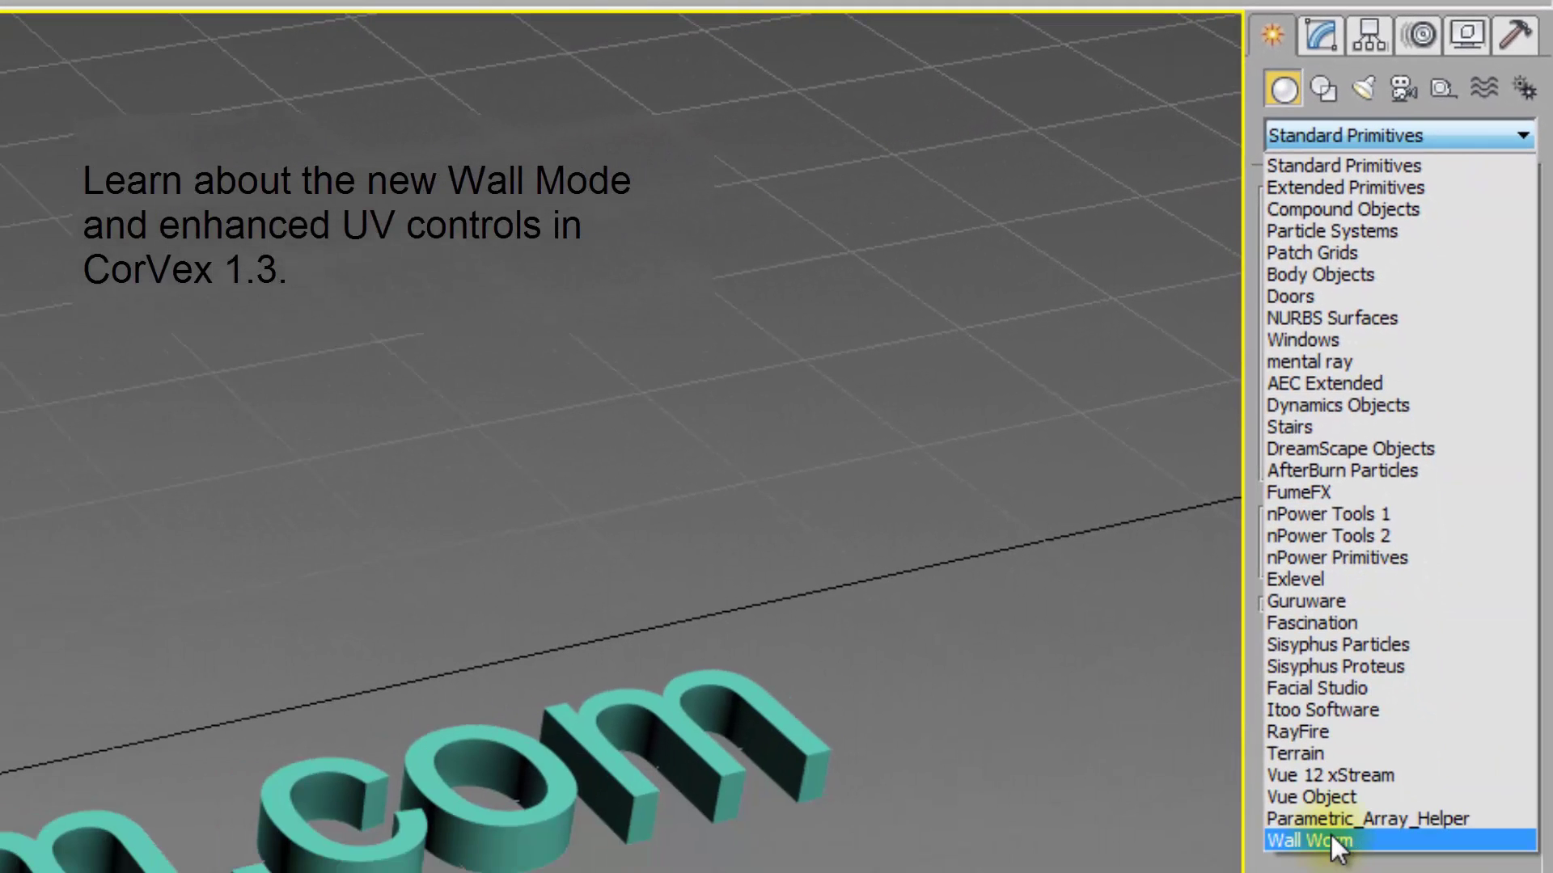
pyautogui.click(1331, 837)
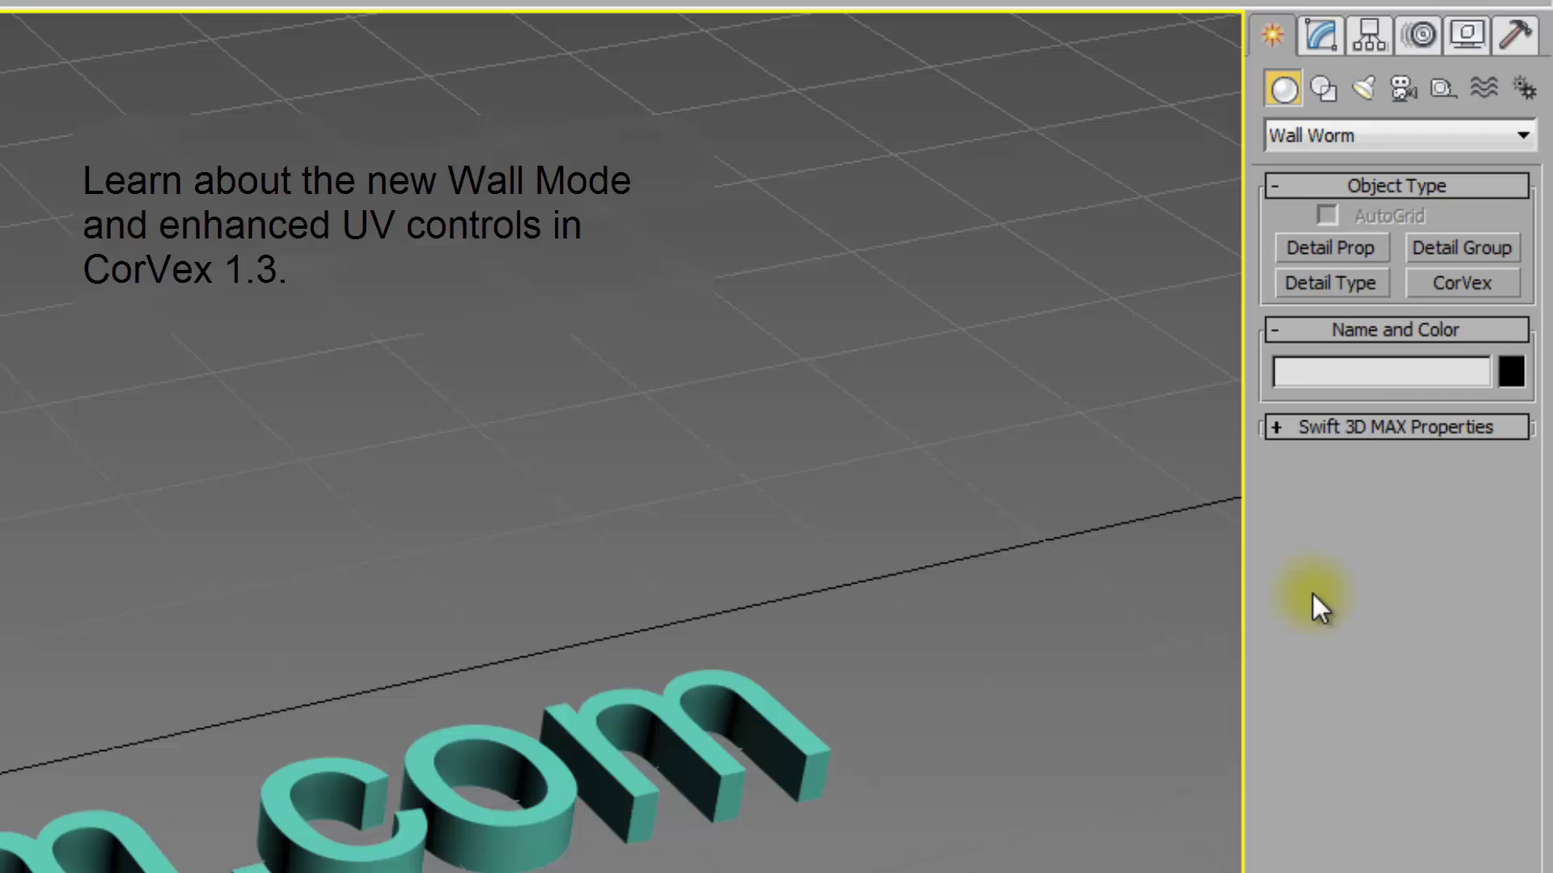
pyautogui.click(1468, 285)
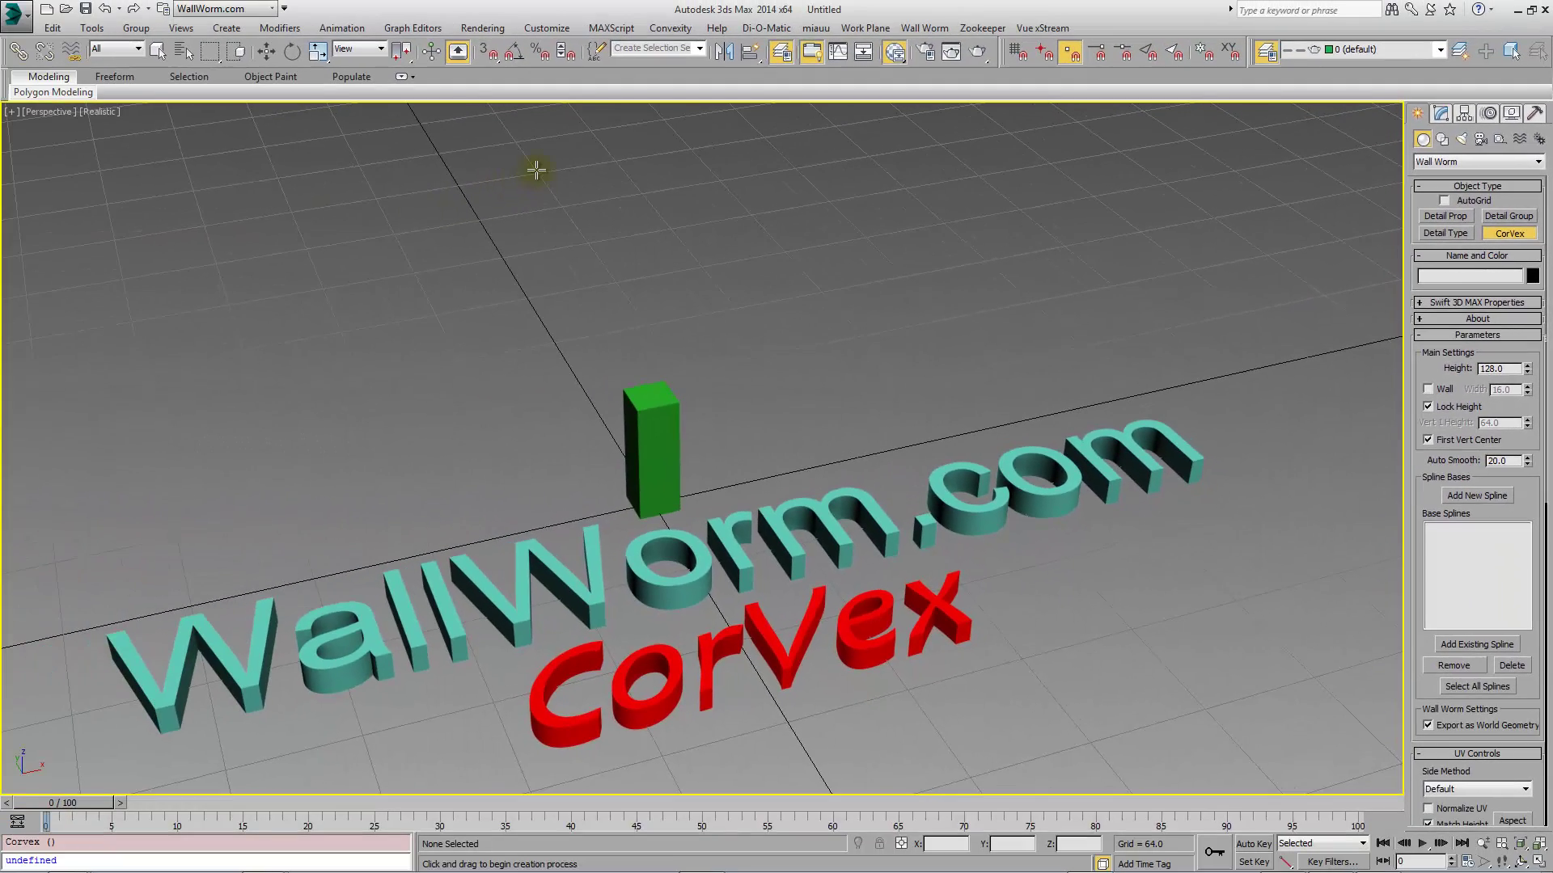
pyautogui.click(539, 171)
pyautogui.moveTo(663, 241); pyautogui.dragTo(707, 339, button='middle')
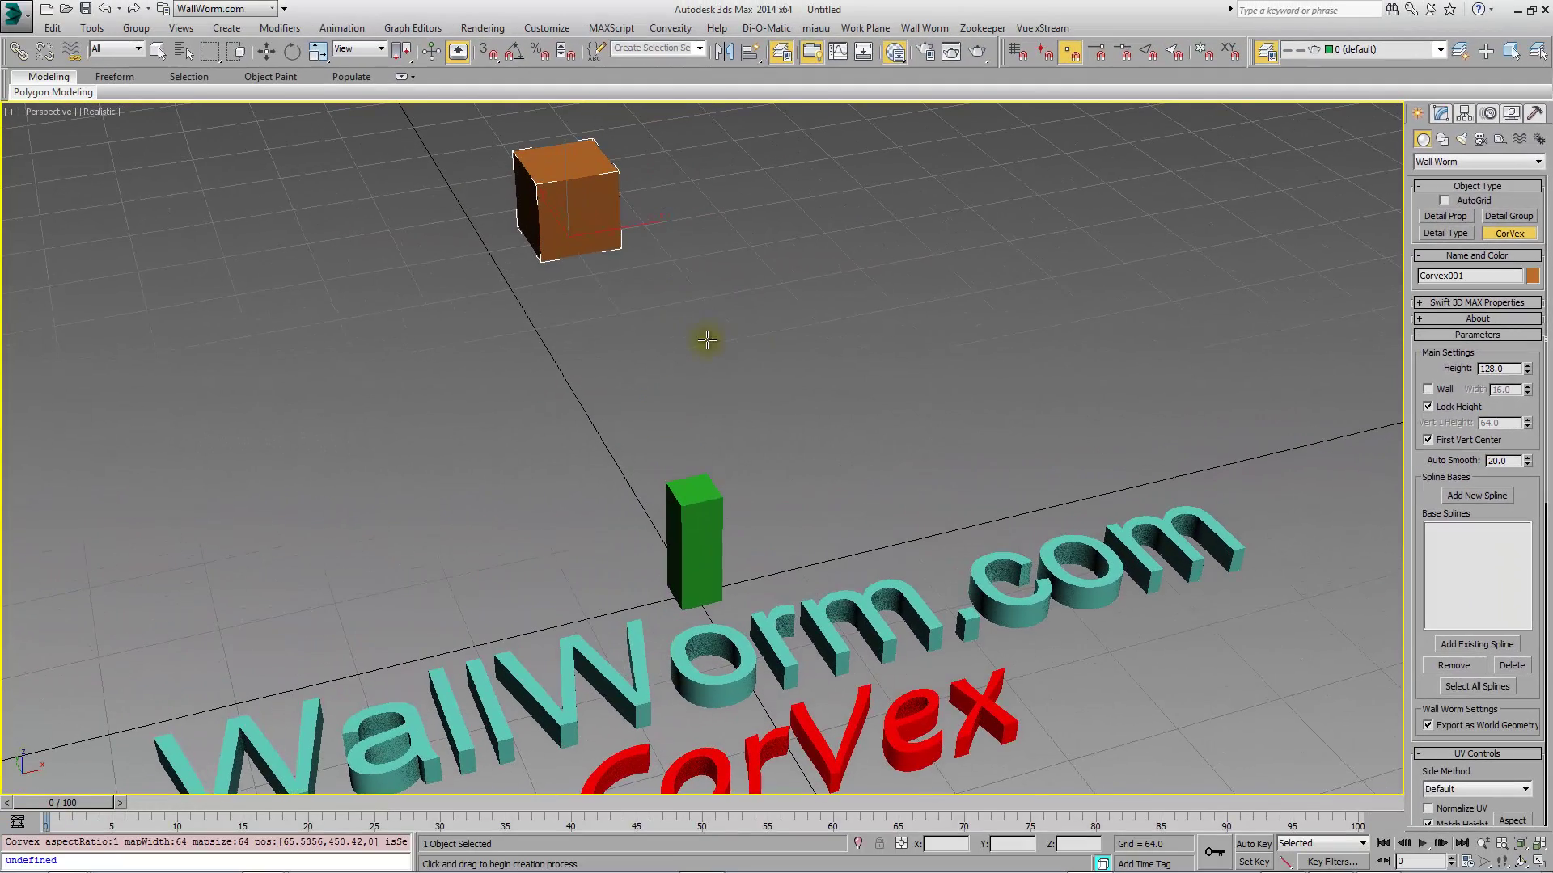
pyautogui.scroll(-3, 808, 335)
pyautogui.moveTo(813, 333); pyautogui.dragTo(770, 395, button='middle')
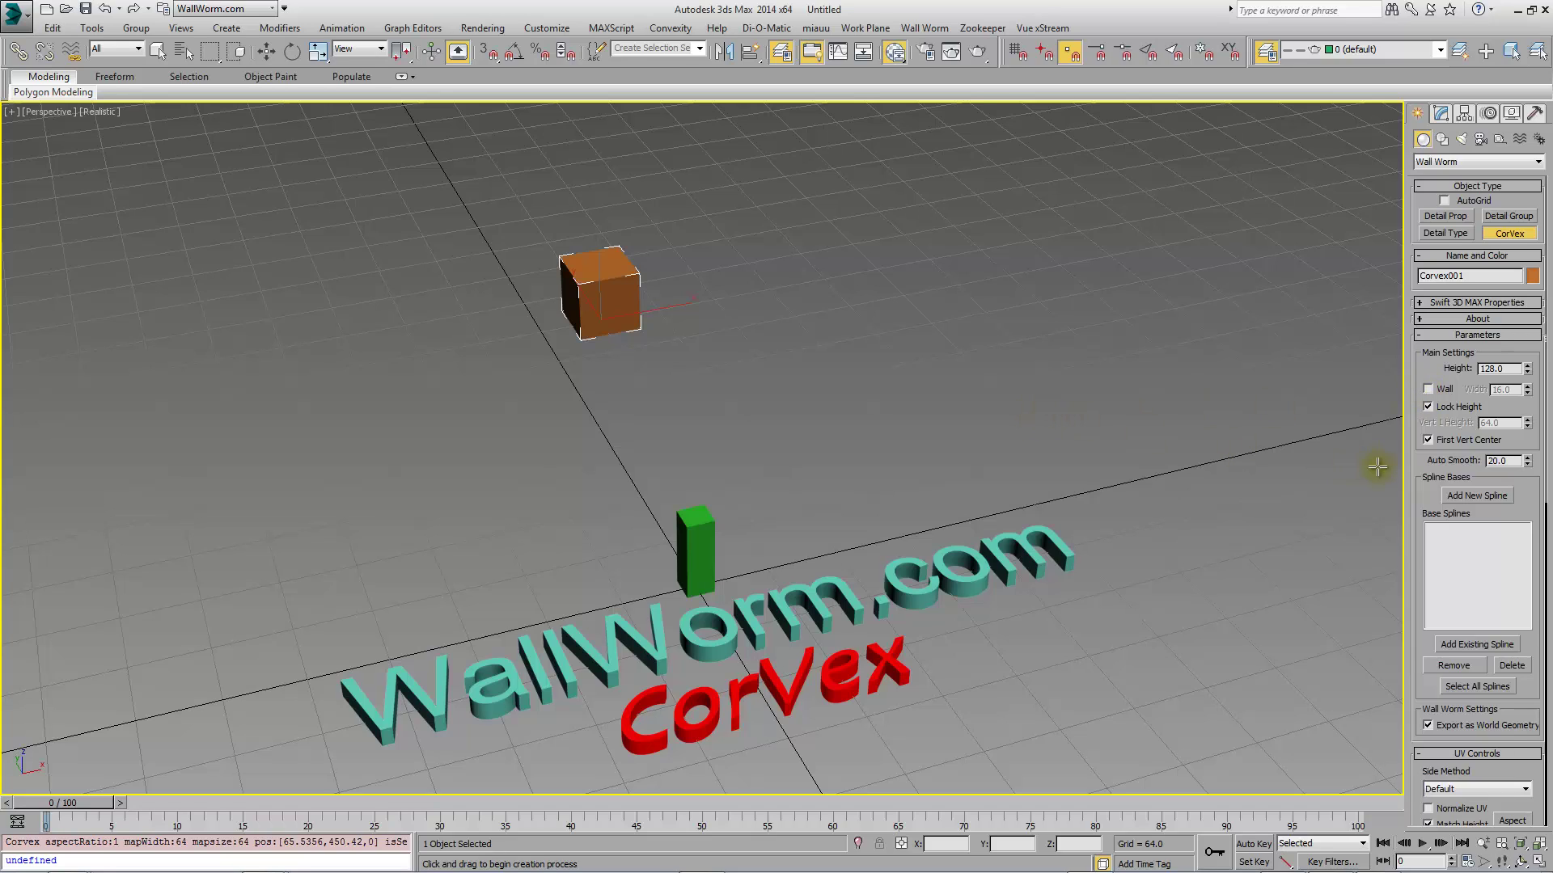
# Start a new base spline for the CorVex and set 3D snapping to use grid points instead of vertices.
pyautogui.click(1464, 496)
pyautogui.moveTo(804, 409); pyautogui.dragTo(629, 618, button='middle')
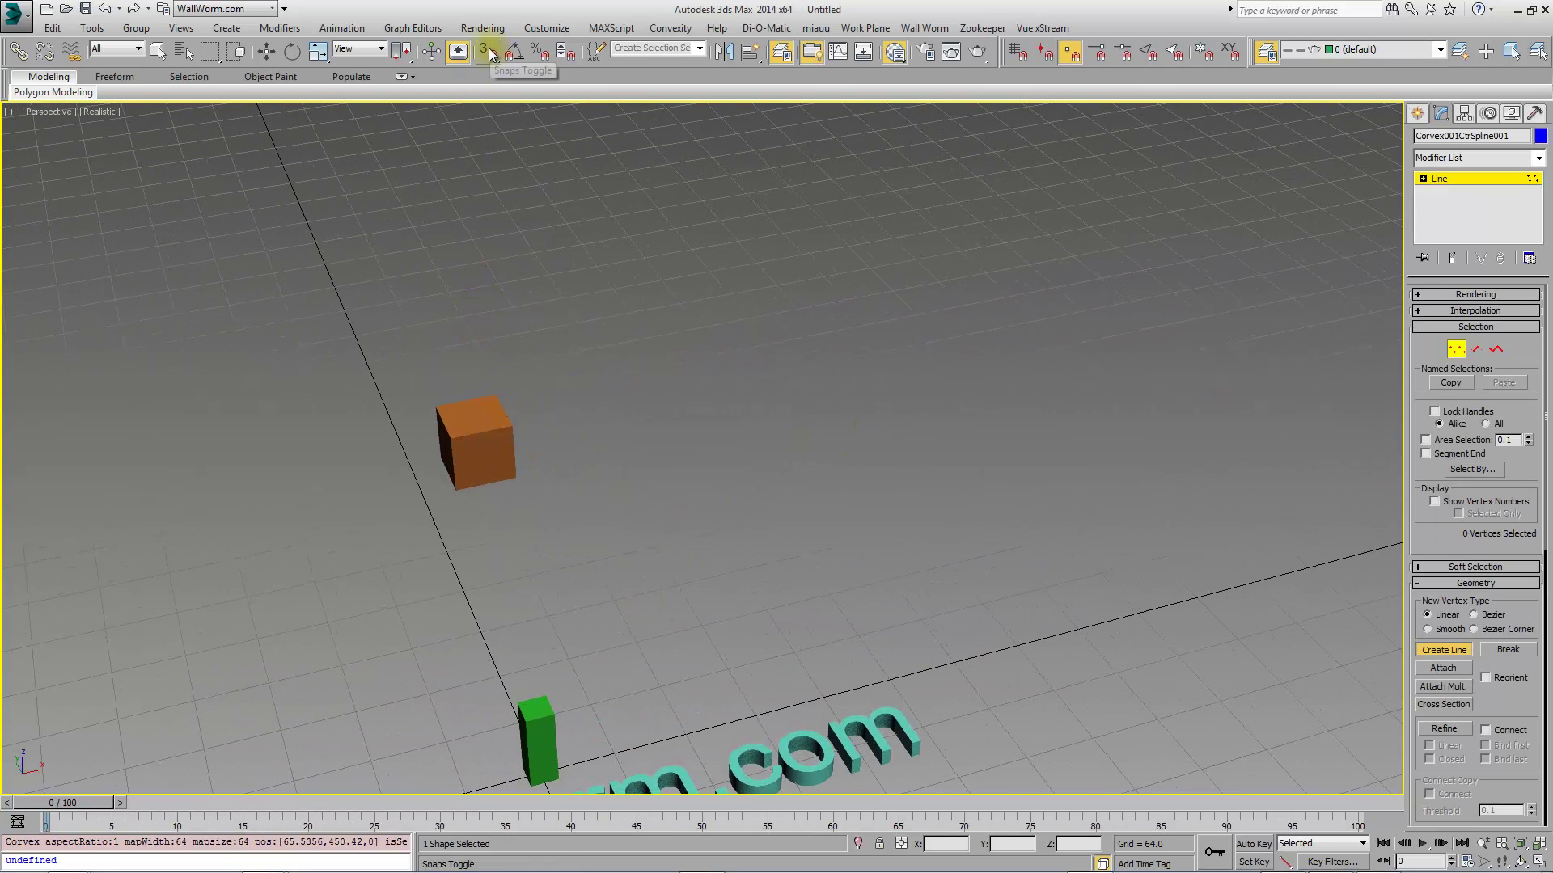
pyautogui.click(1019, 54)
pyautogui.click(1068, 53)
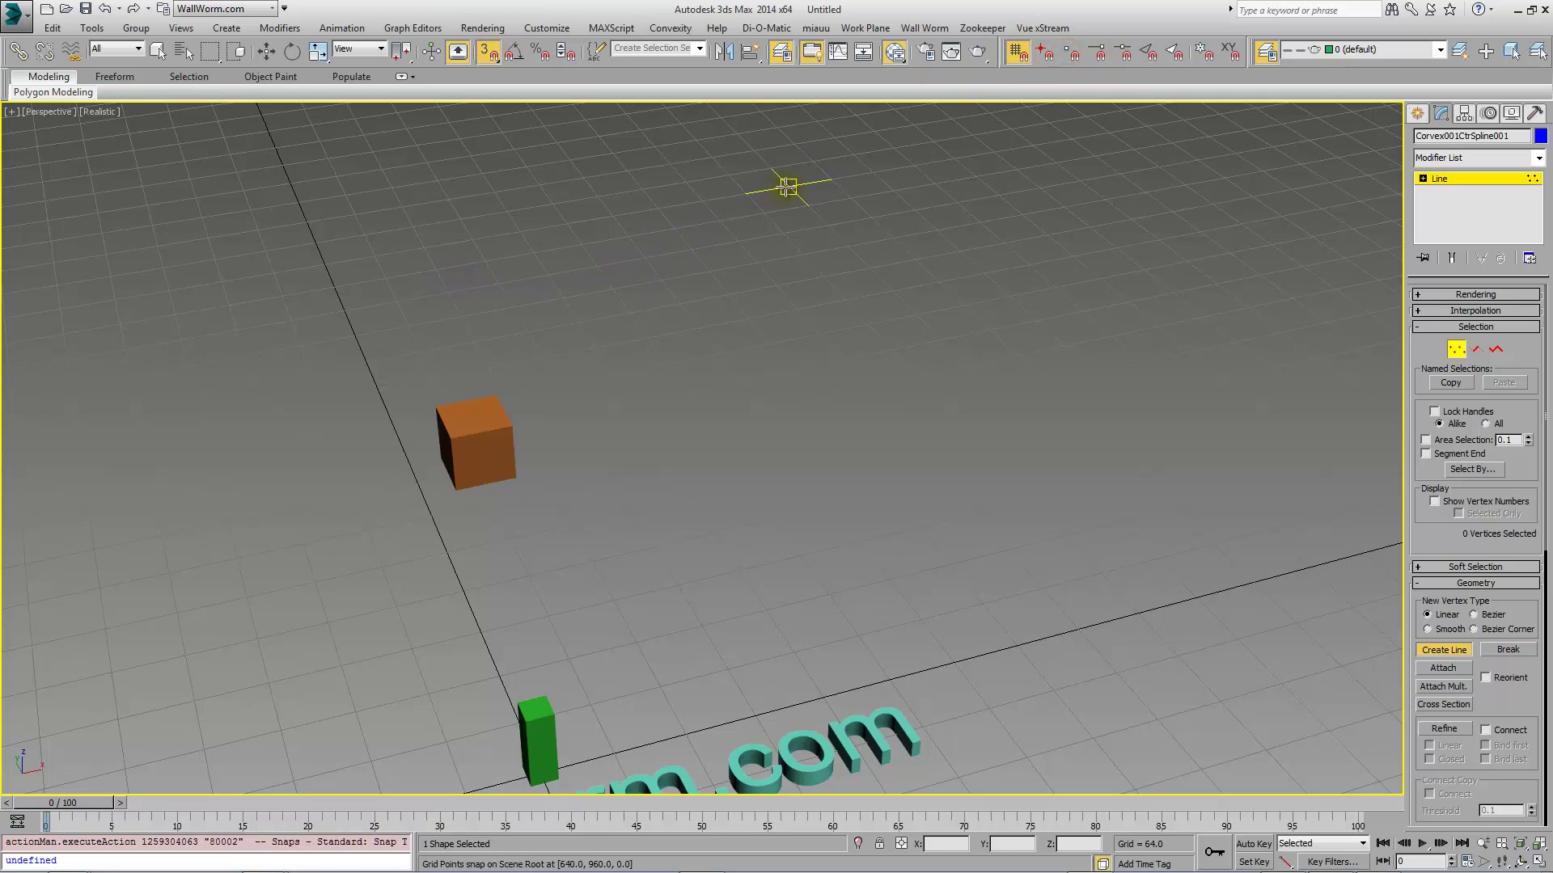
# Draw an open five-vertex base spline on the grid outlining a large pentagon, and finish line creation.
pyautogui.click(864, 216)
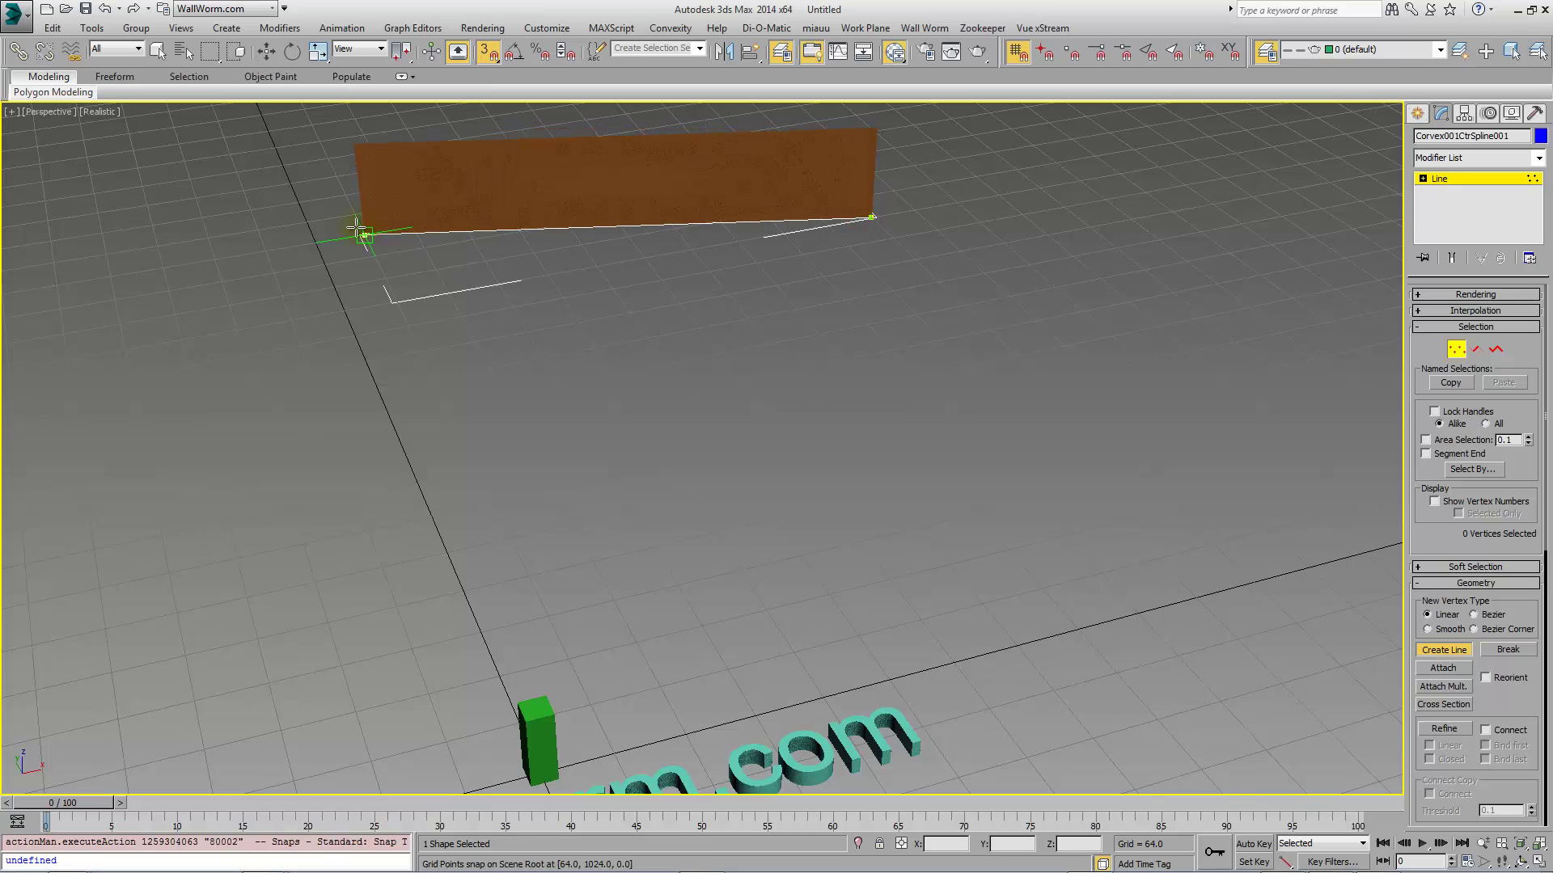
pyautogui.click(366, 234)
pyautogui.click(169, 572)
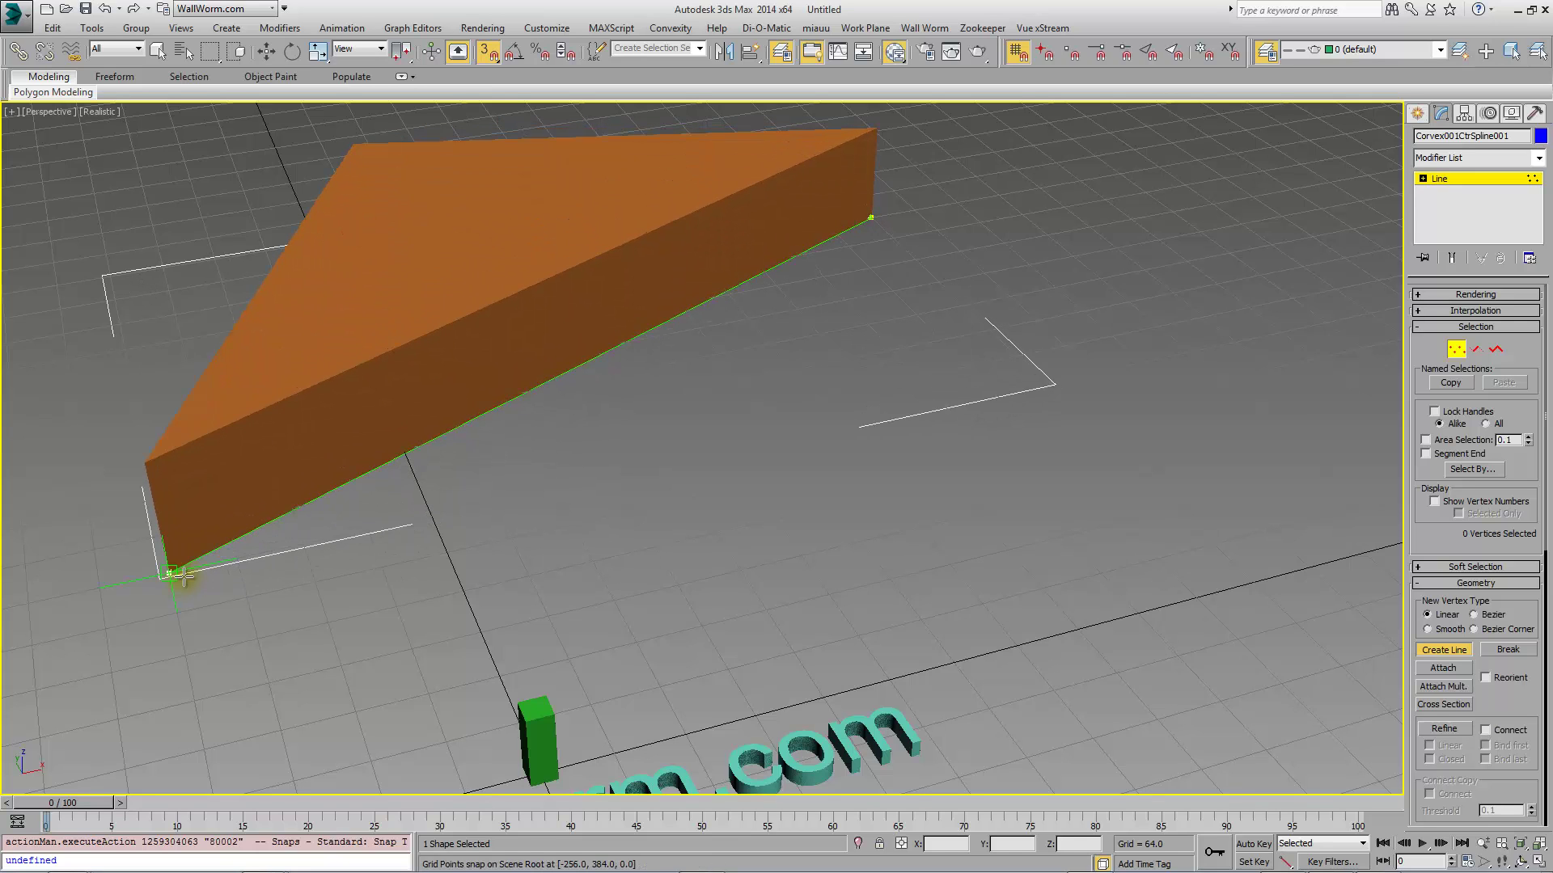
pyautogui.click(661, 687)
pyautogui.click(975, 513)
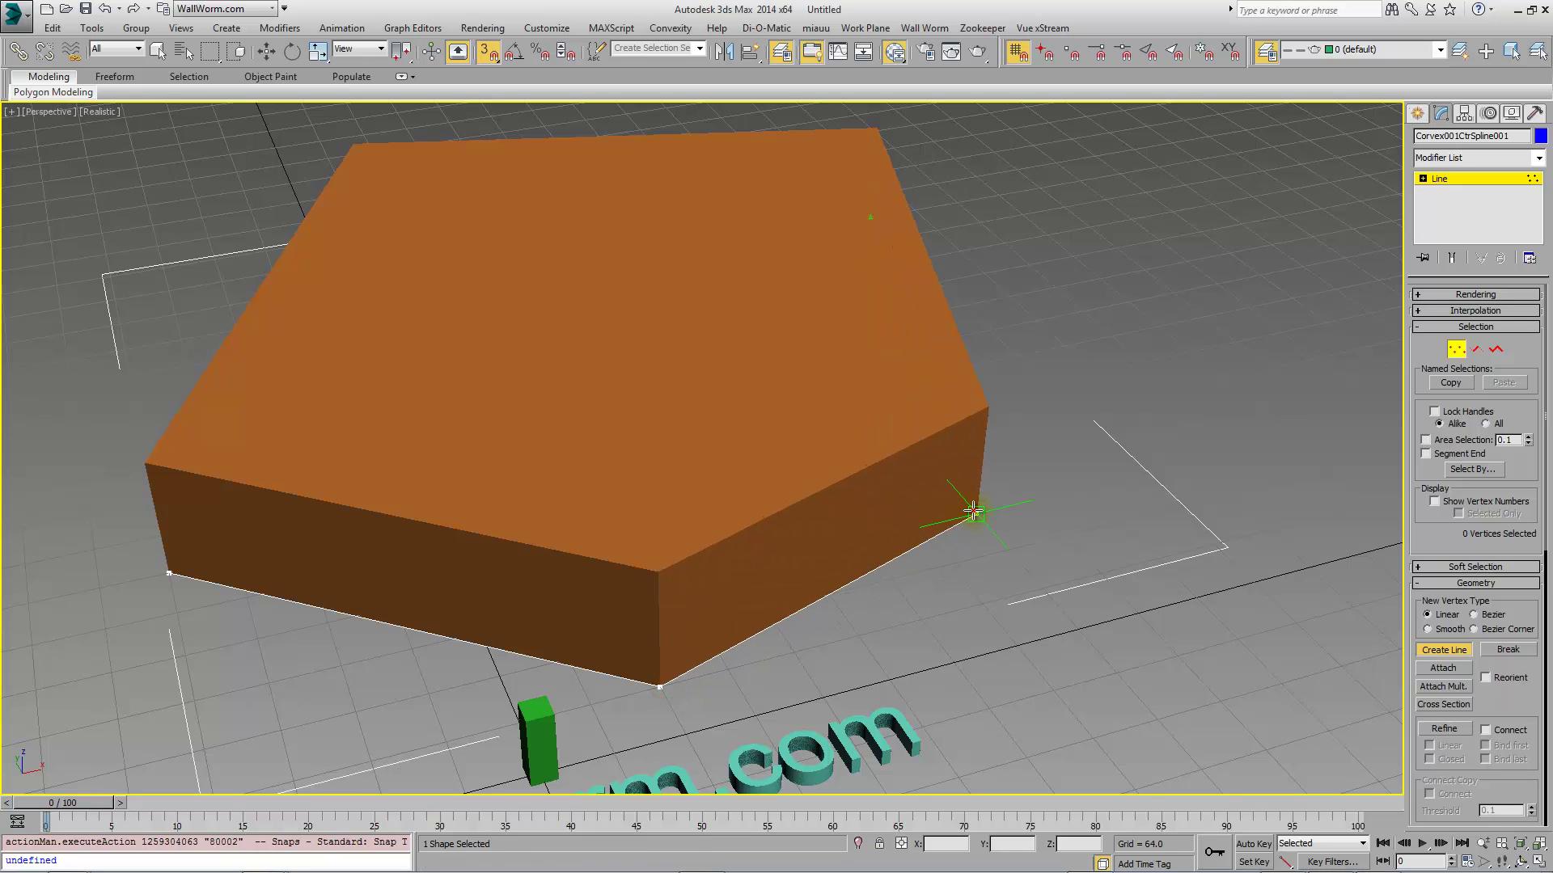
pyautogui.keyDown('alt'); pyautogui.moveTo(994, 391); pyautogui.dragTo(856, 421, button='middle'); pyautogui.keyUp('alt')
pyautogui.rightClick(1259, 335)
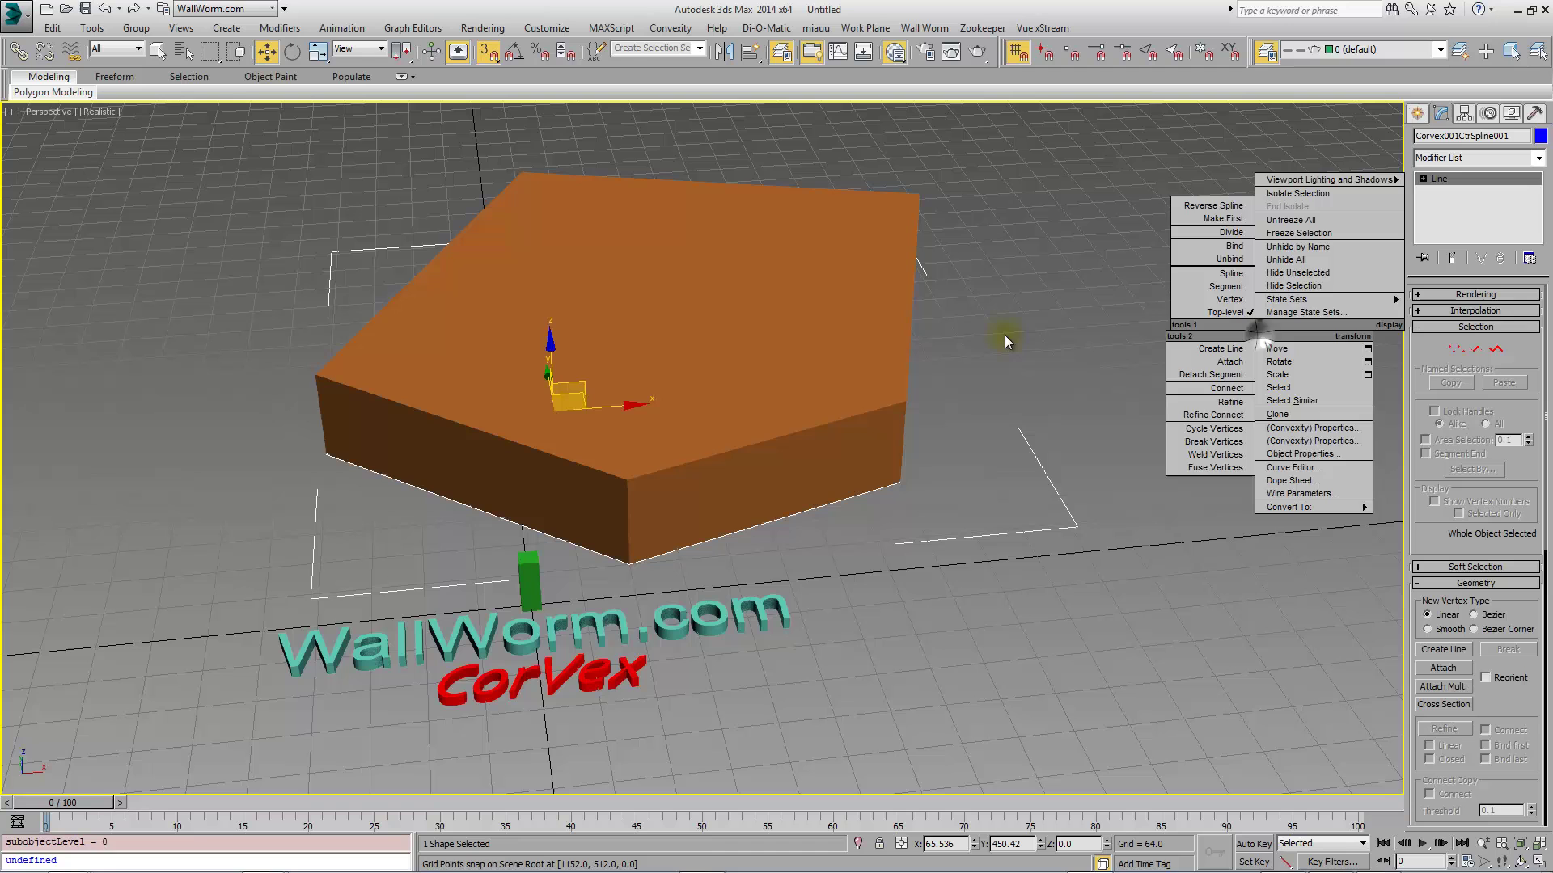
pyautogui.click(1004, 335)
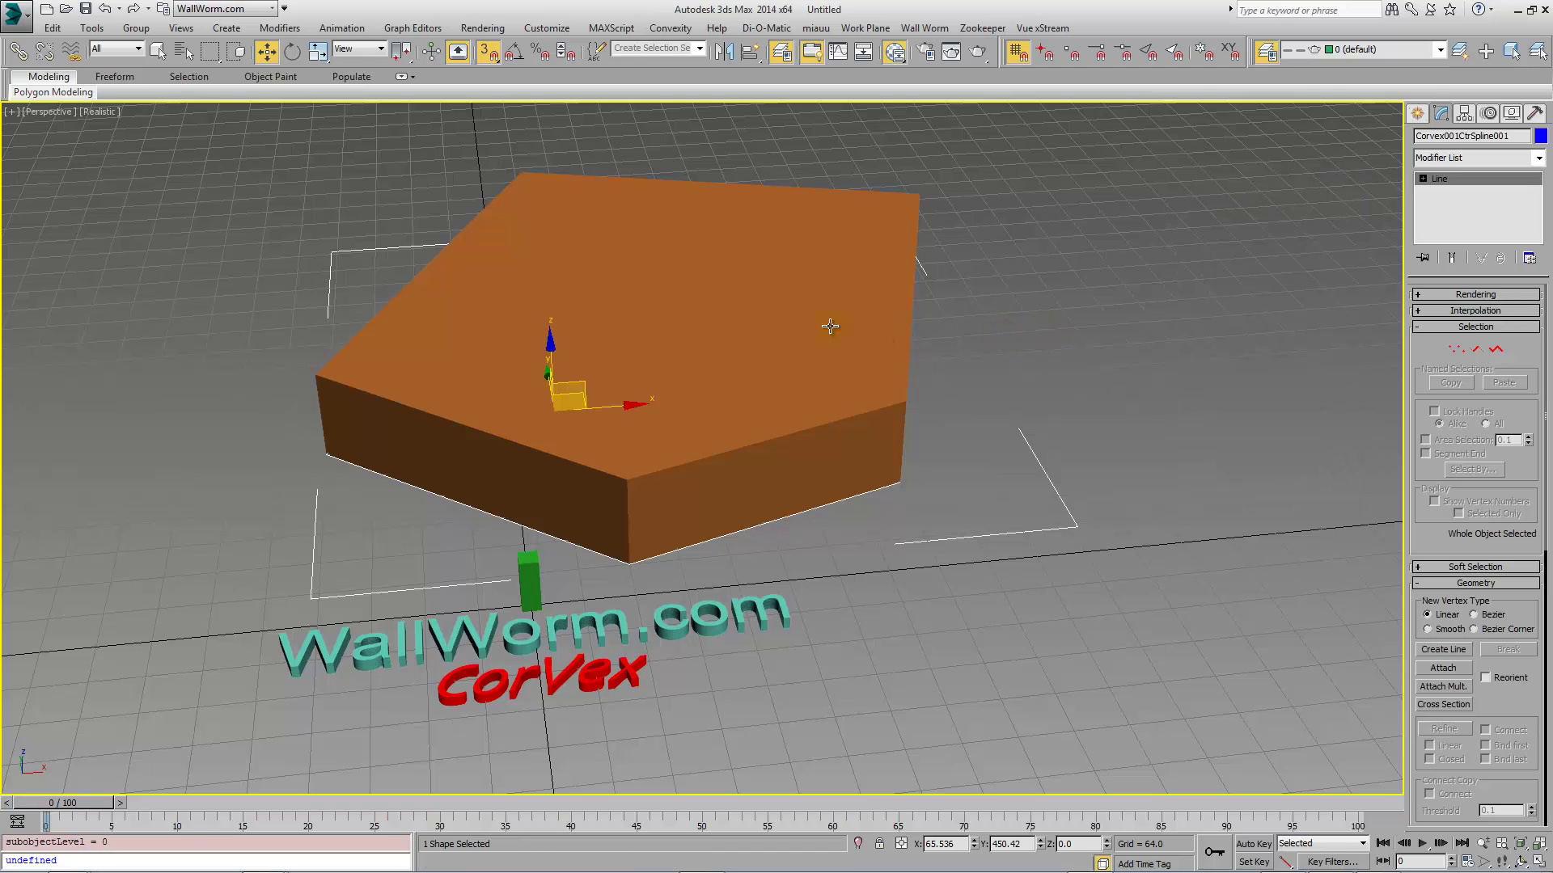
# Select the CorVex object and enable its Wall mode.
pyautogui.click(829, 326)
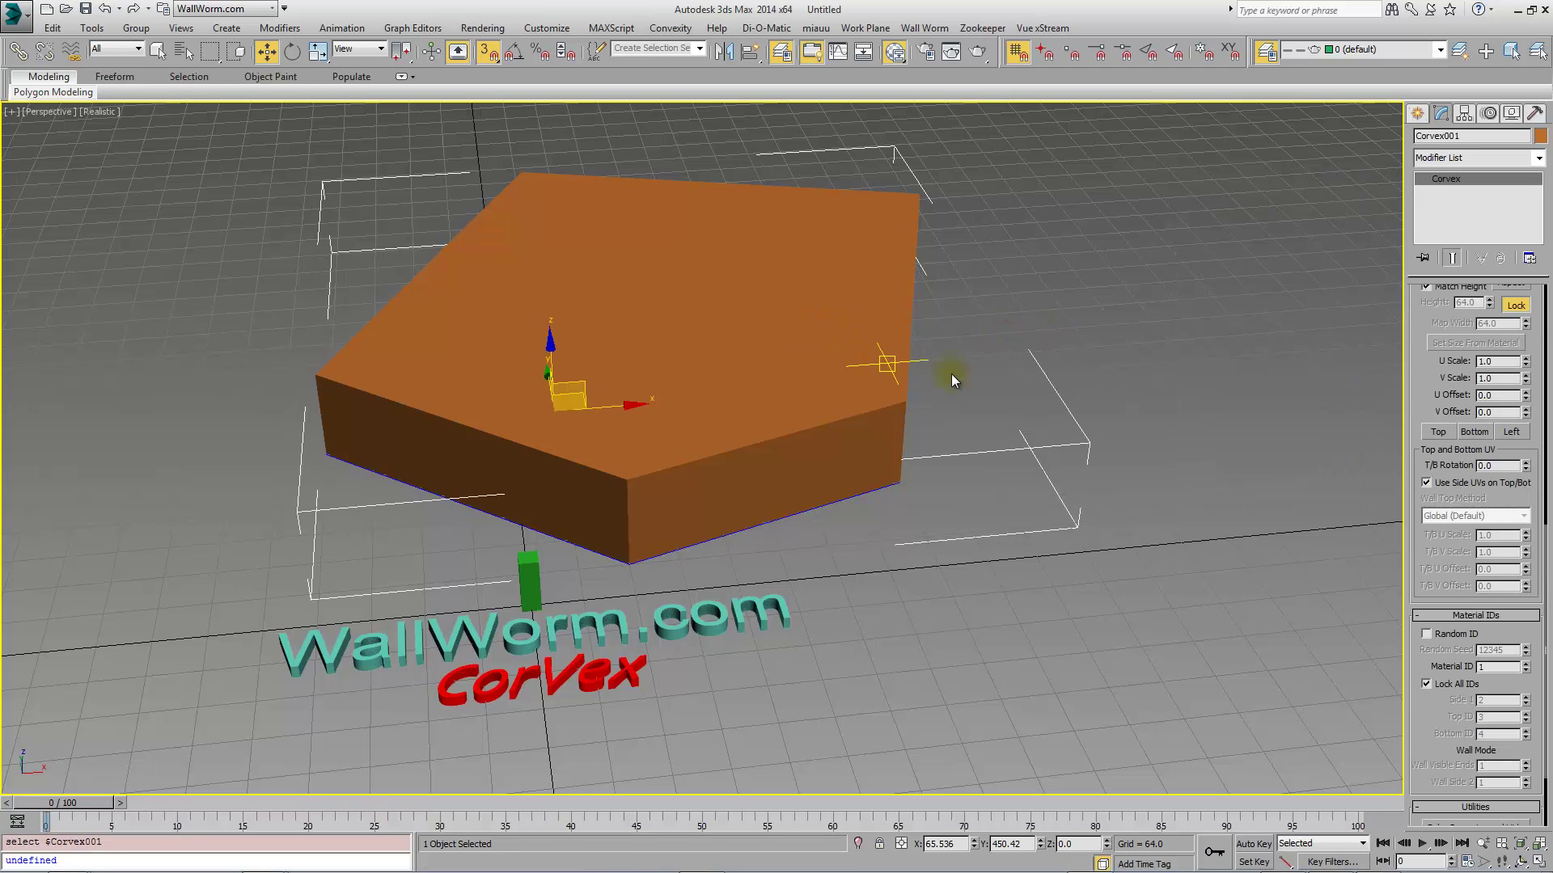
pyautogui.moveTo(1435, 302); pyautogui.dragTo(1426, 760)
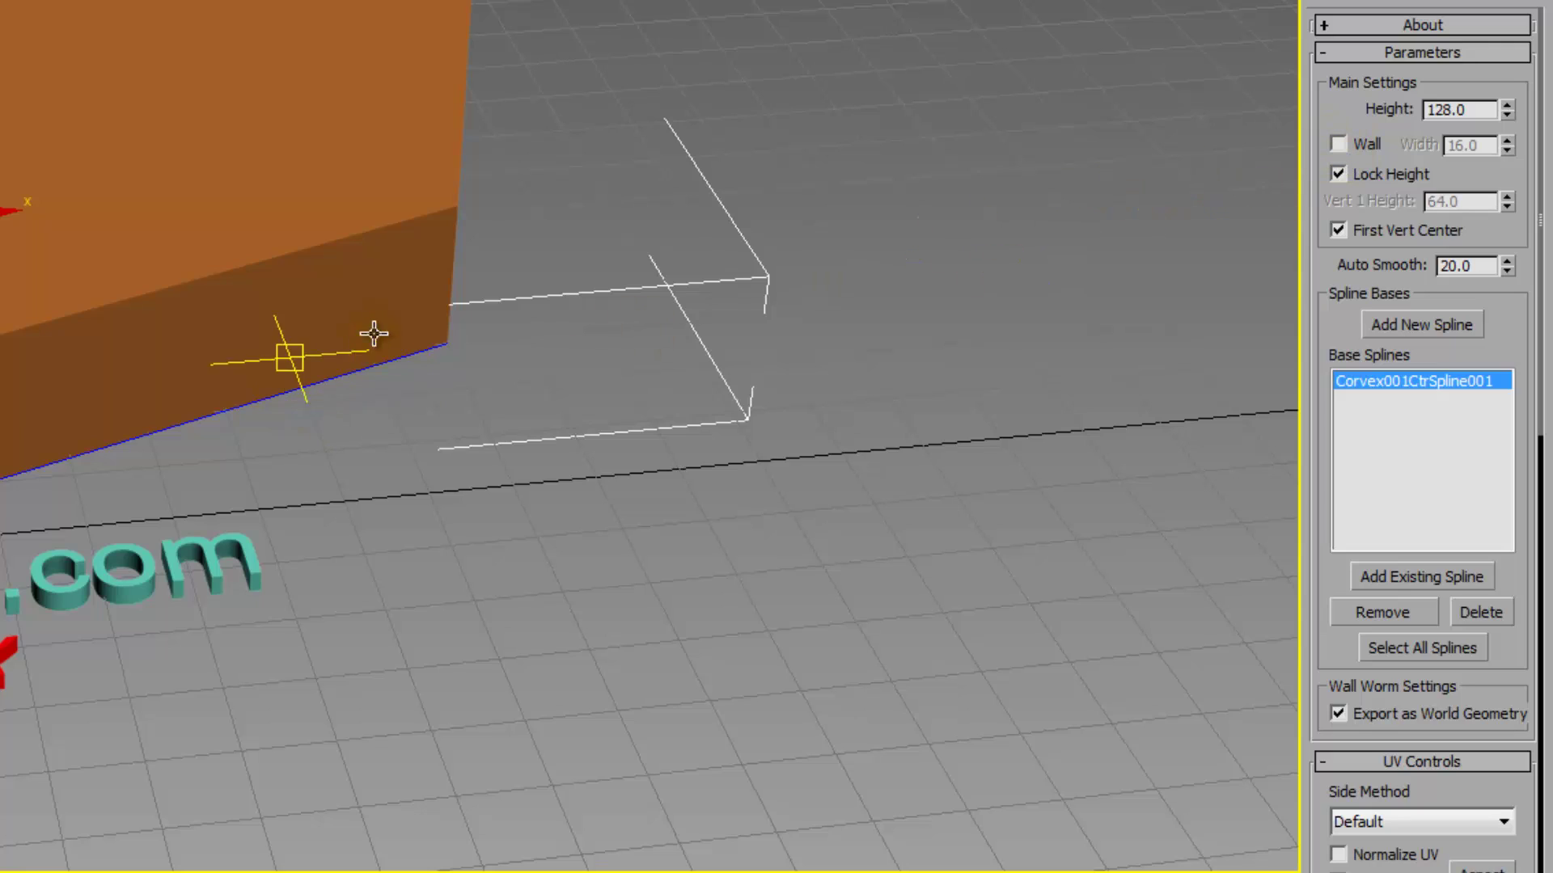
pyautogui.keyDown('alt'); pyautogui.moveTo(372, 332); pyautogui.dragTo(326, 323, button='middle'); pyautogui.keyUp('alt')
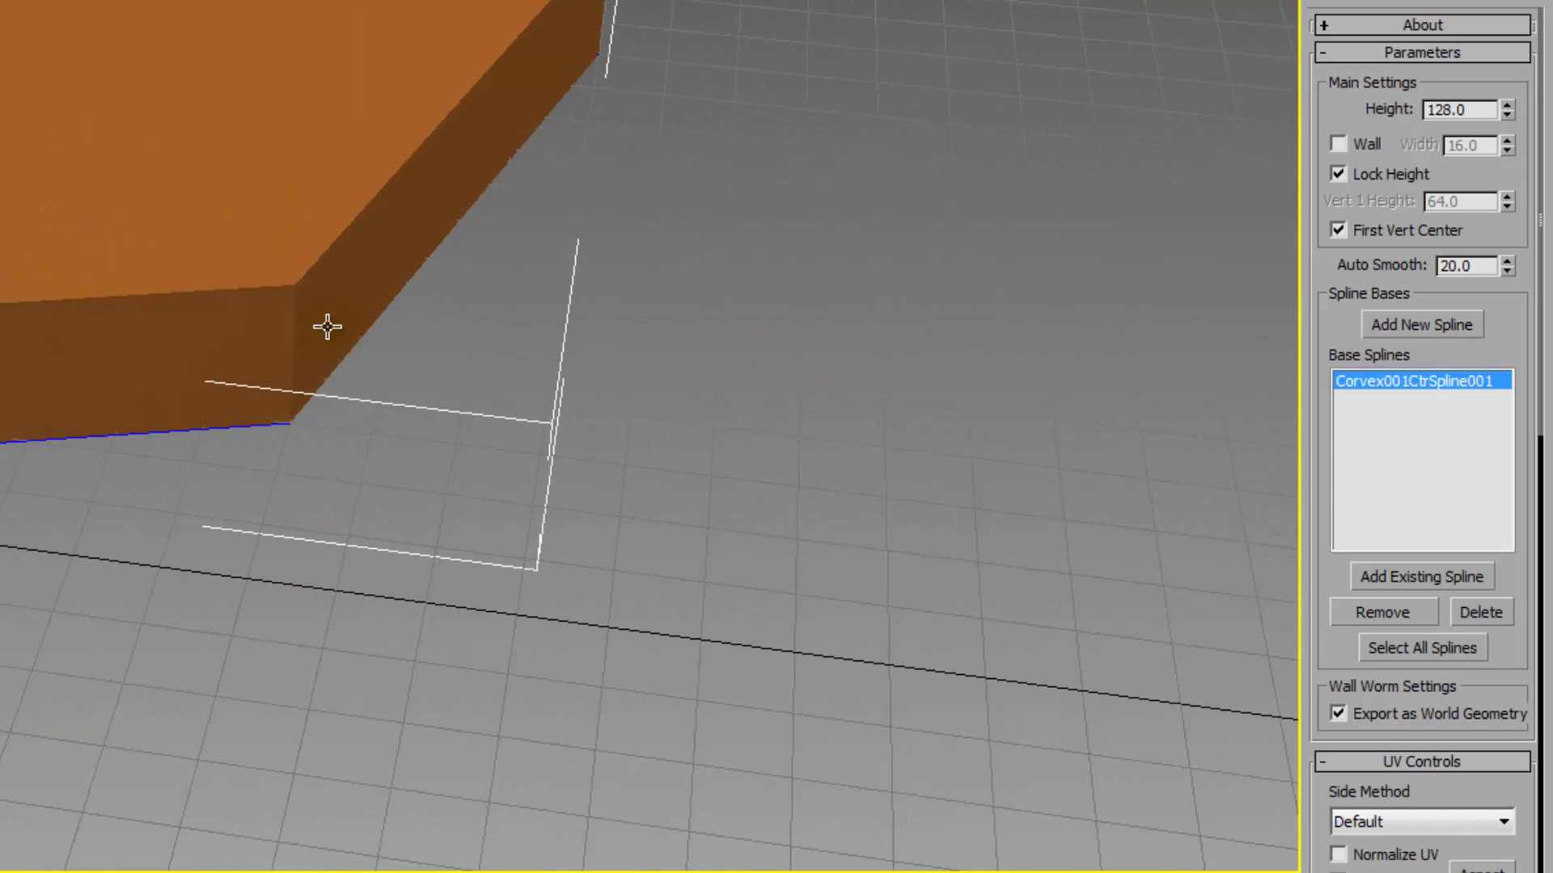
pyautogui.click(1338, 144)
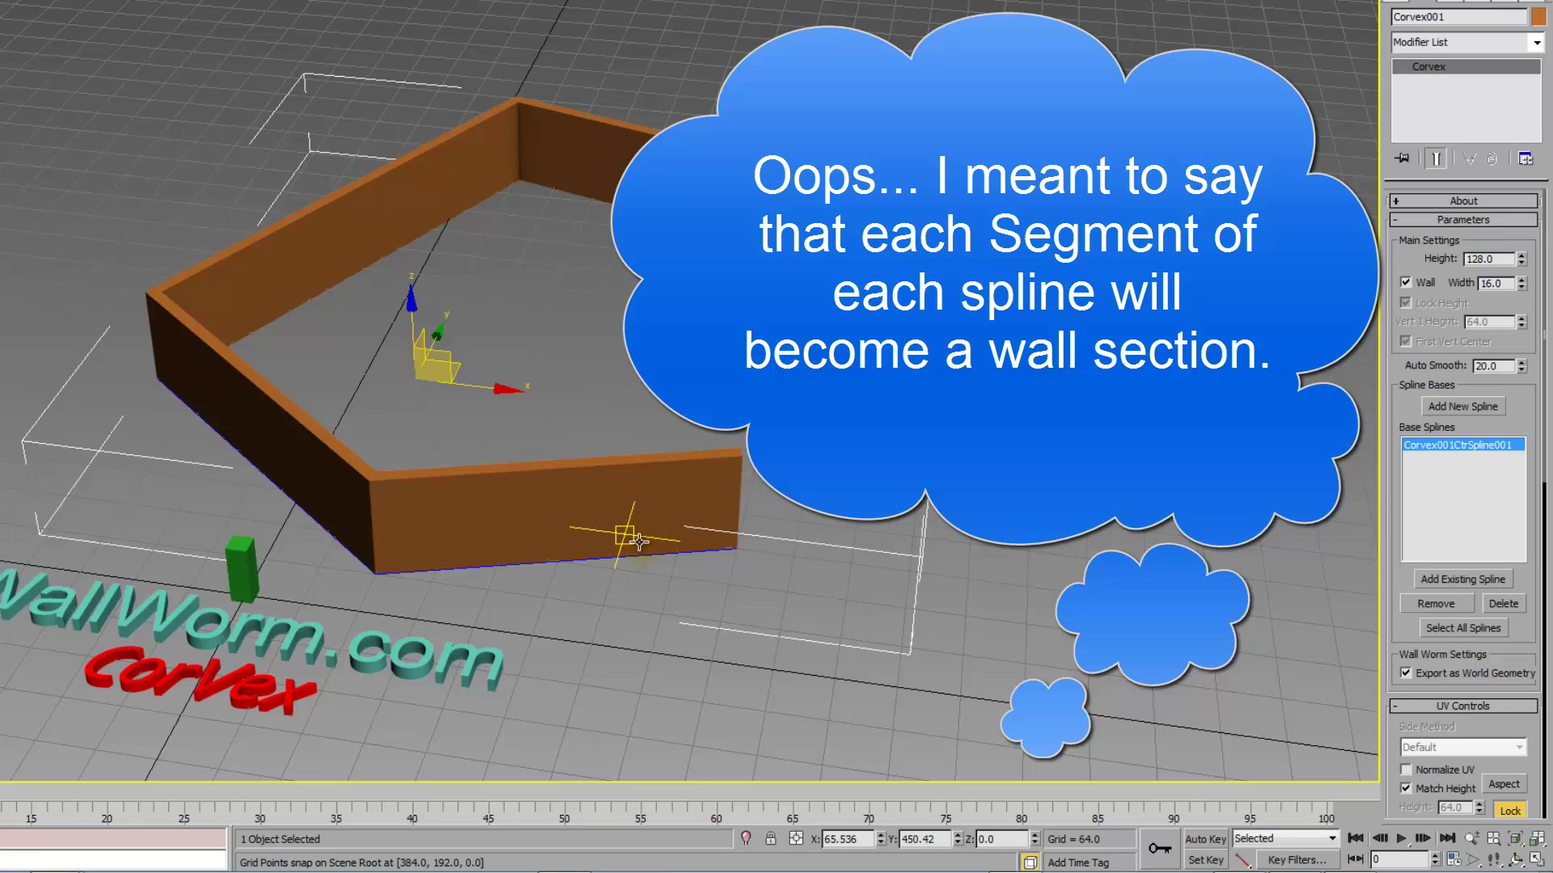
# Display edged faces in the viewport and examine the joints between the CorVex wall sections.
pyautogui.moveTo(651, 532); pyautogui.dragTo(657, 542, button='middle')
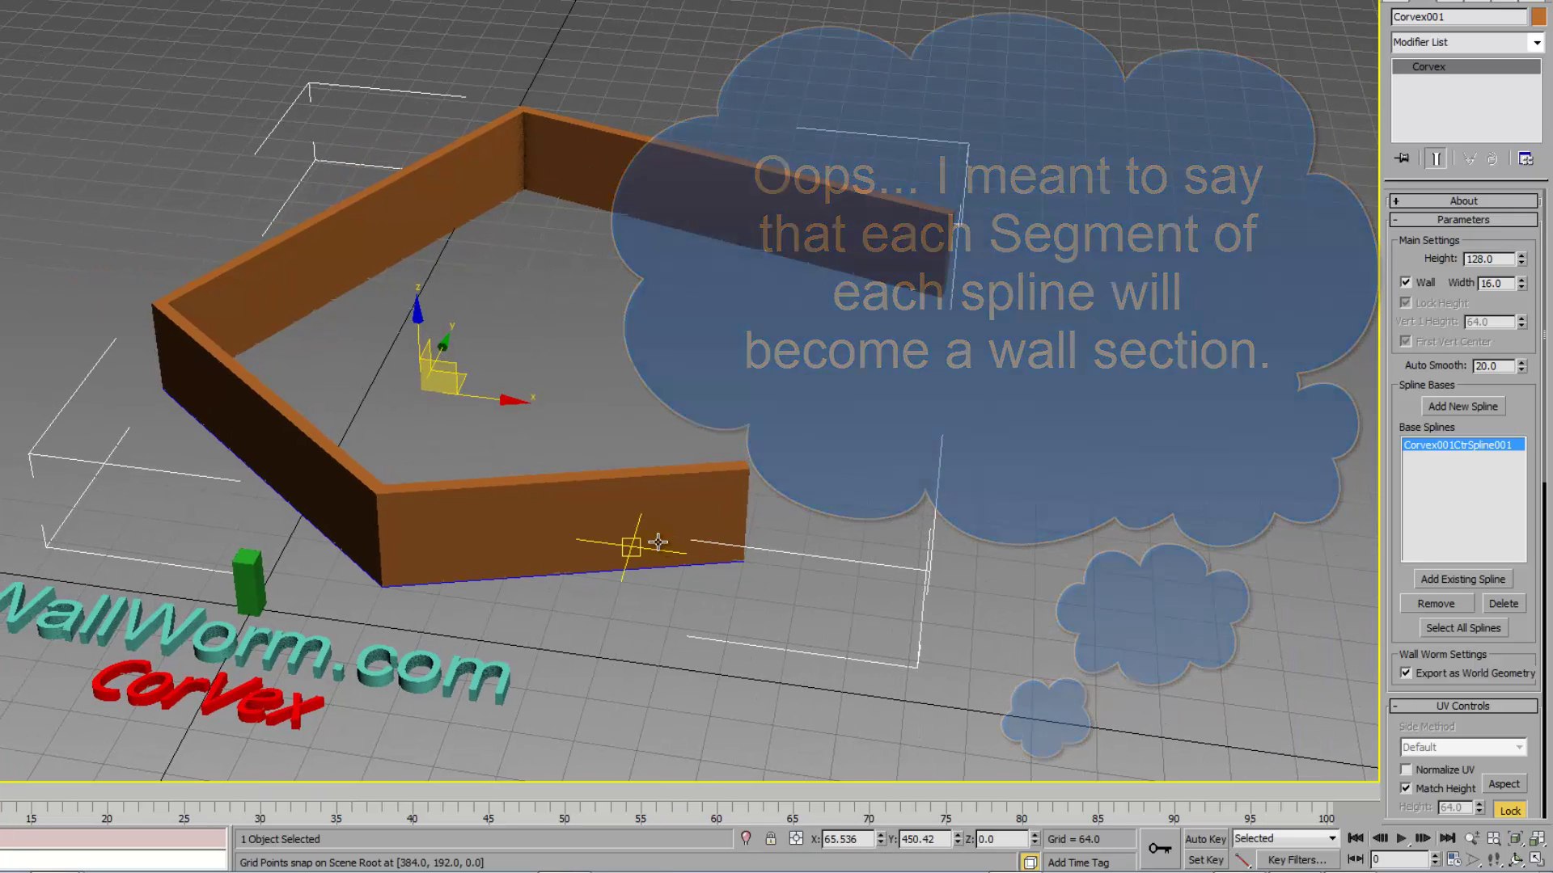
pyautogui.press('F4')
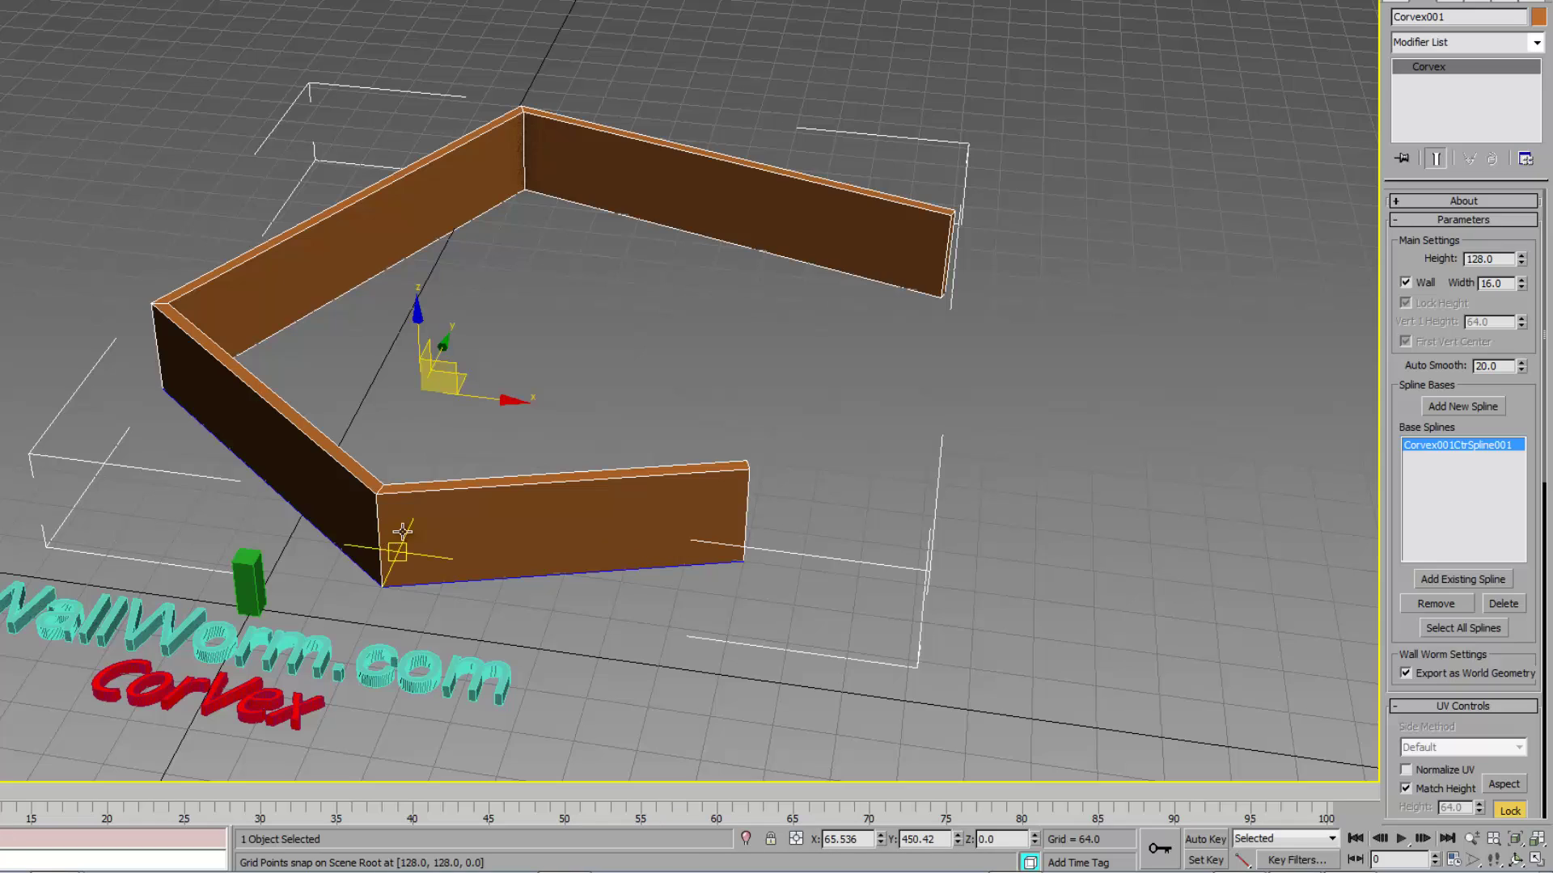
pyautogui.scroll(1, 412, 445)
pyautogui.scroll(5, 412, 446)
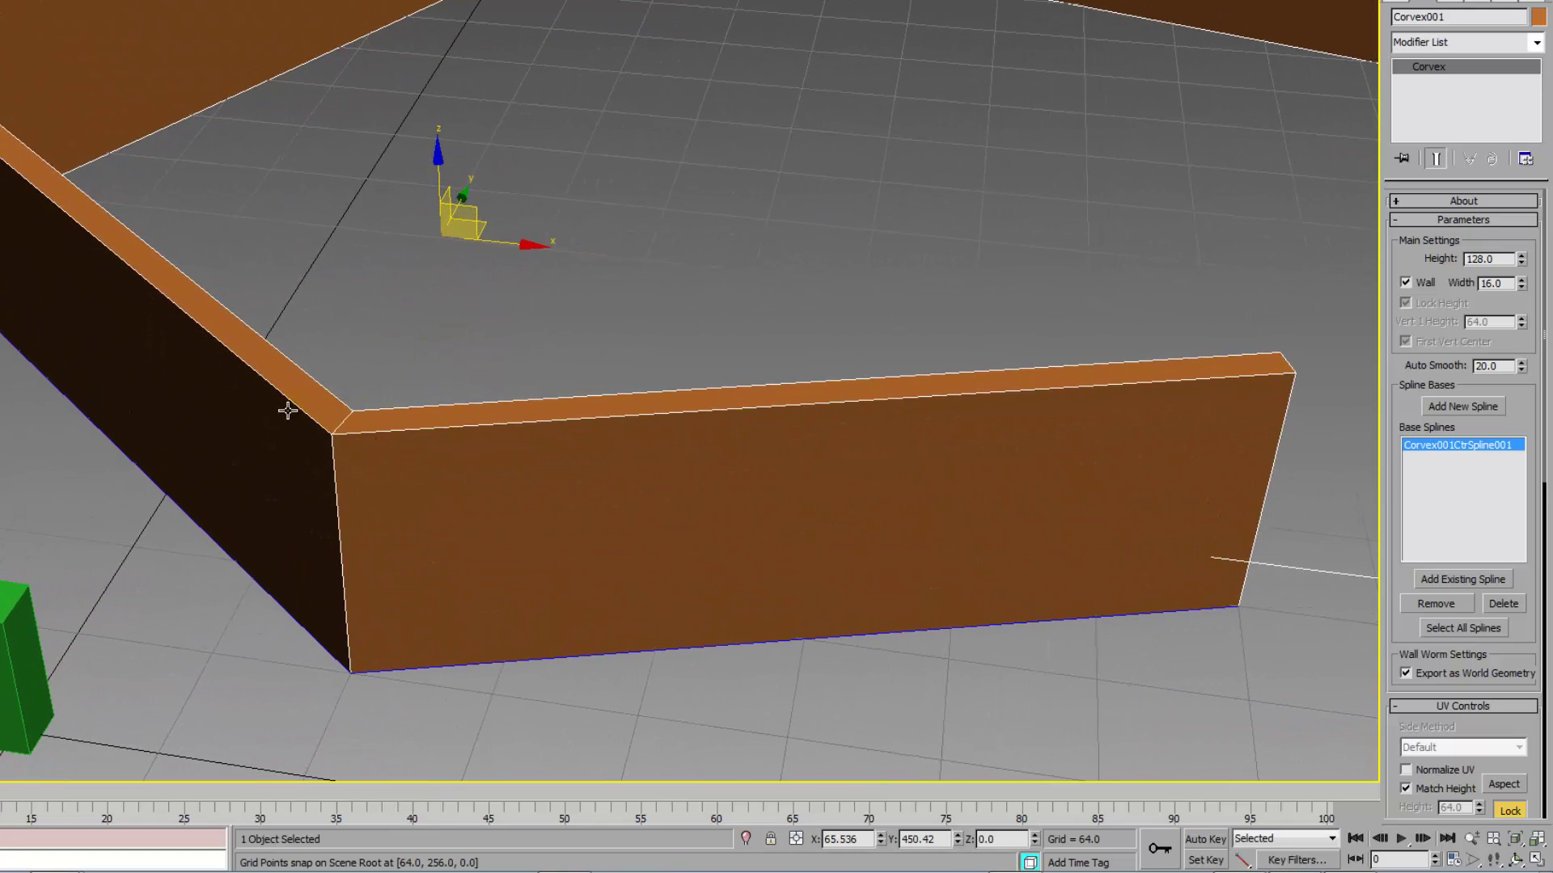
pyautogui.moveTo(279, 253); pyautogui.dragTo(226, 505, button='middle')
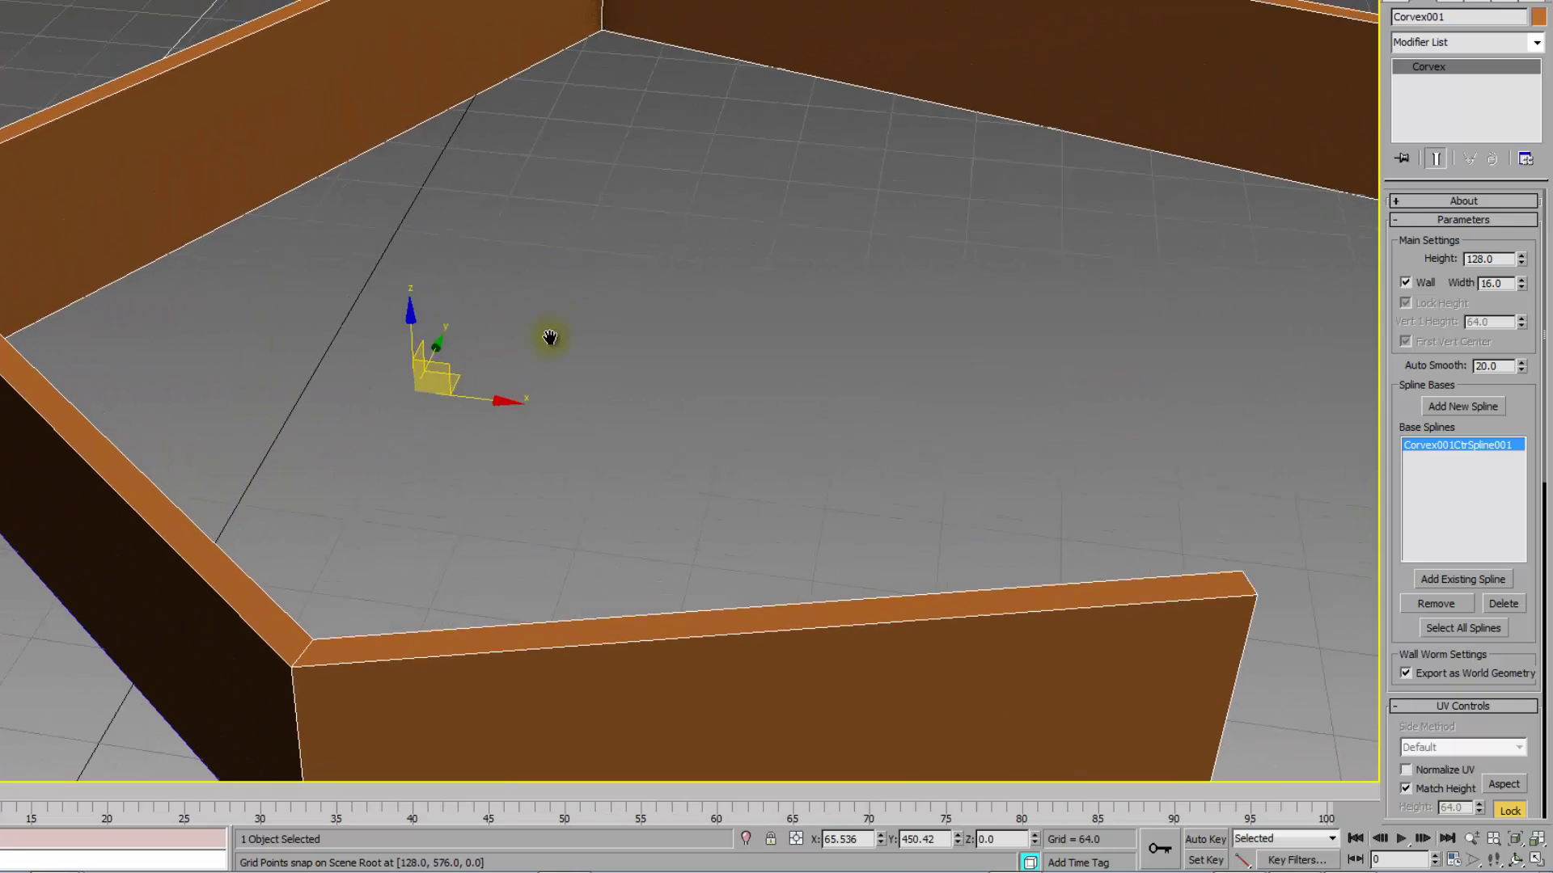
pyautogui.moveTo(548, 337); pyautogui.dragTo(469, 480, button='middle')
pyautogui.scroll(-3, 471, 482)
pyautogui.moveTo(638, 489); pyautogui.dragTo(621, 465, button='middle')
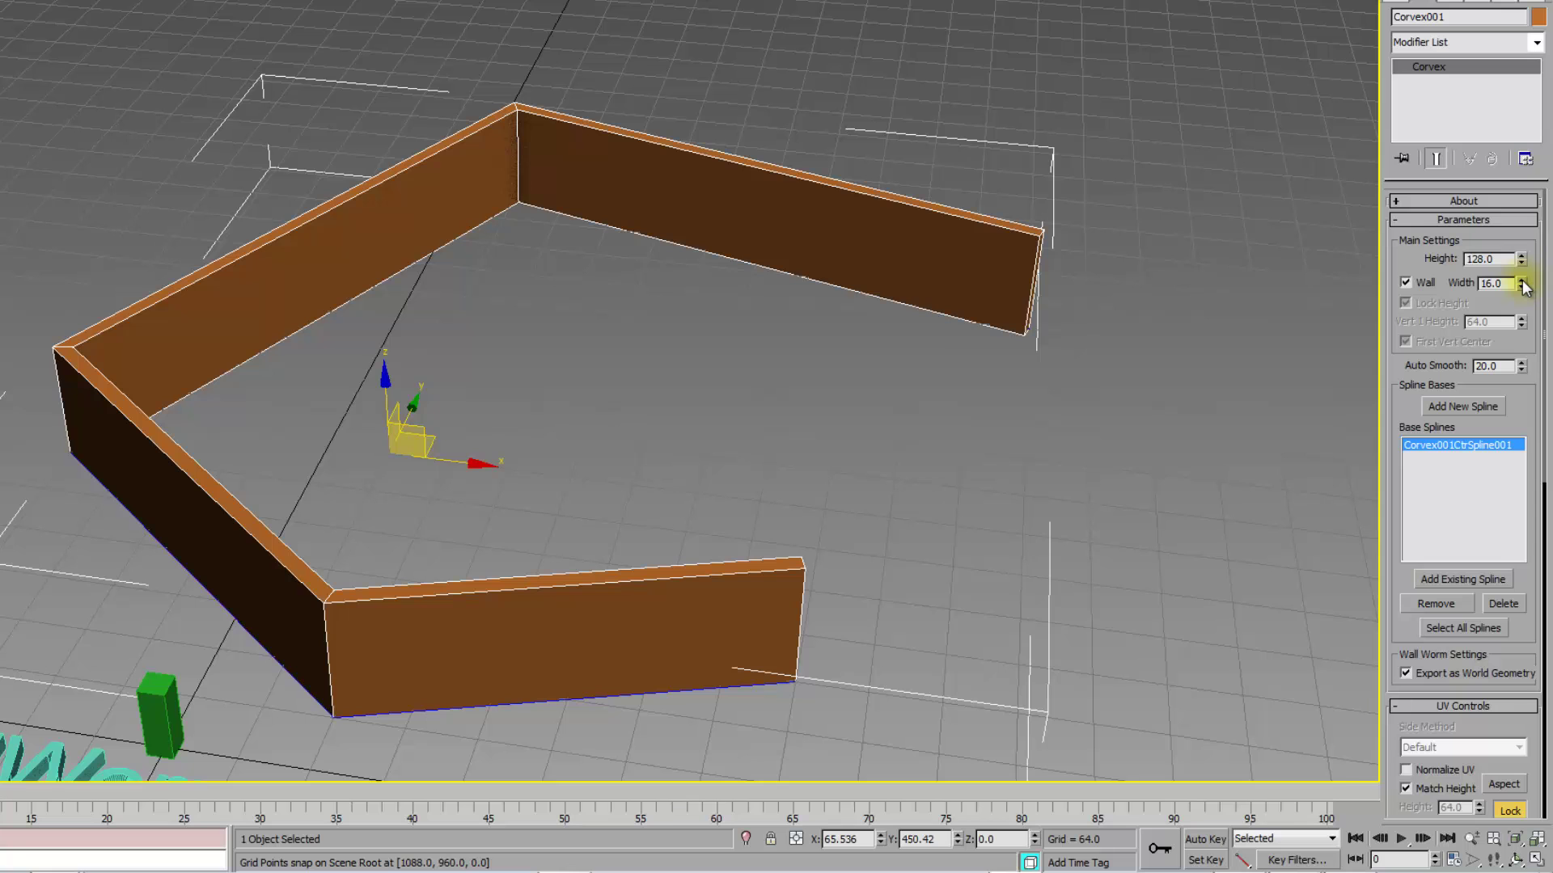
# Set the CorVex wall width to about 52.2 and unlock its material IDs.
pyautogui.moveTo(1523, 284); pyautogui.dragTo(857, 129)
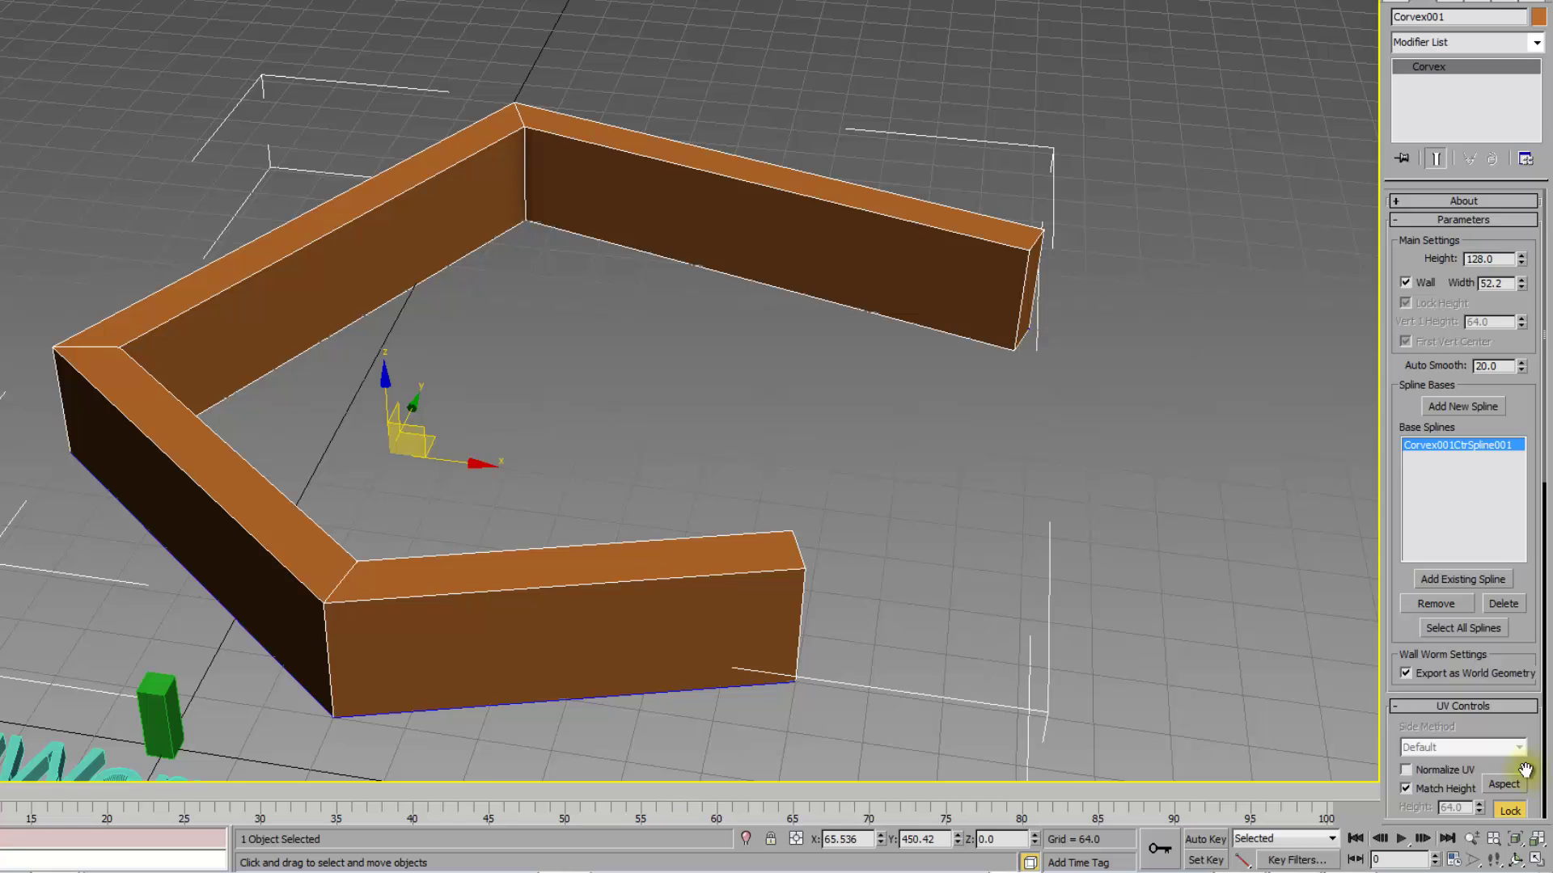
pyautogui.moveTo(1520, 731); pyautogui.dragTo(1475, 34)
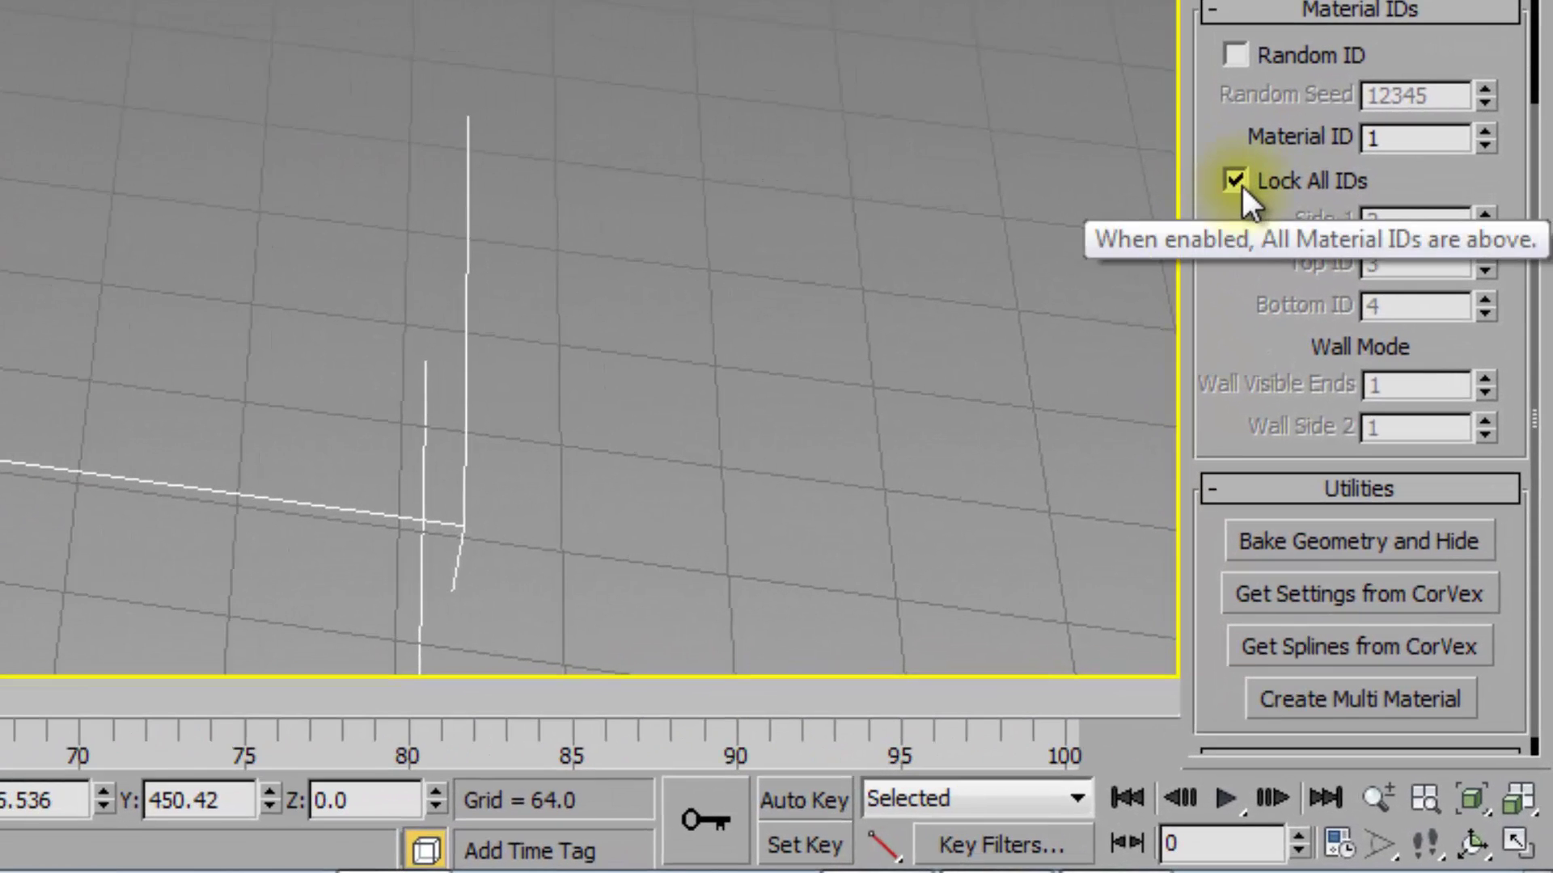
pyautogui.click(1235, 182)
# Create a multi material for the CorVex wall using the CorVex utilities.
pyautogui.moveTo(1237, 297); pyautogui.dragTo(1220, 35)
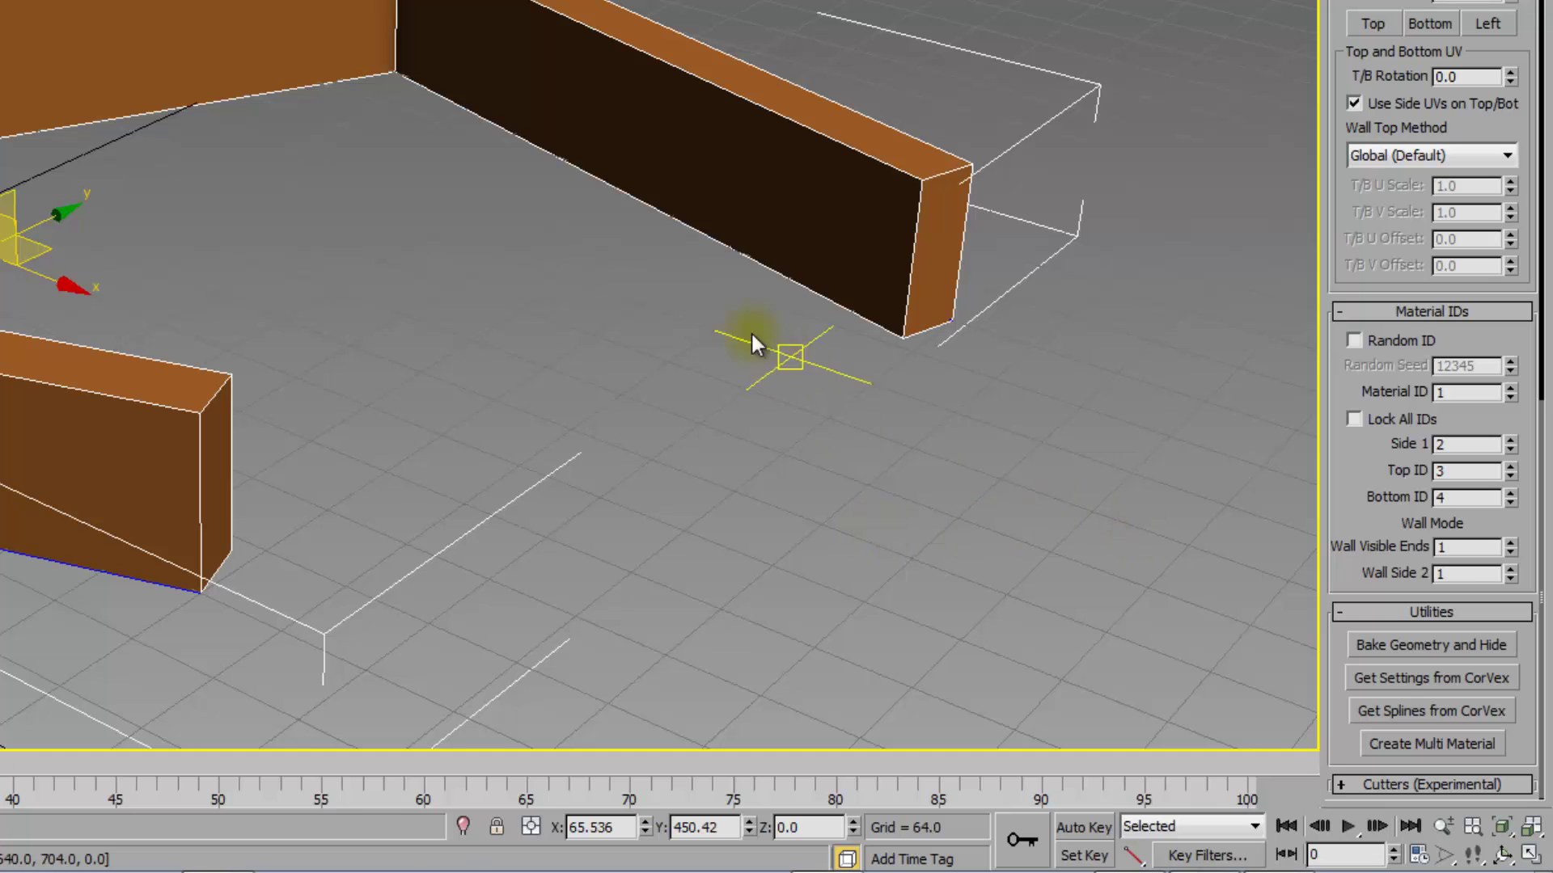
pyautogui.keyDown('alt'); pyautogui.moveTo(671, 377); pyautogui.dragTo(1241, 410, button='middle'); pyautogui.keyUp('alt')
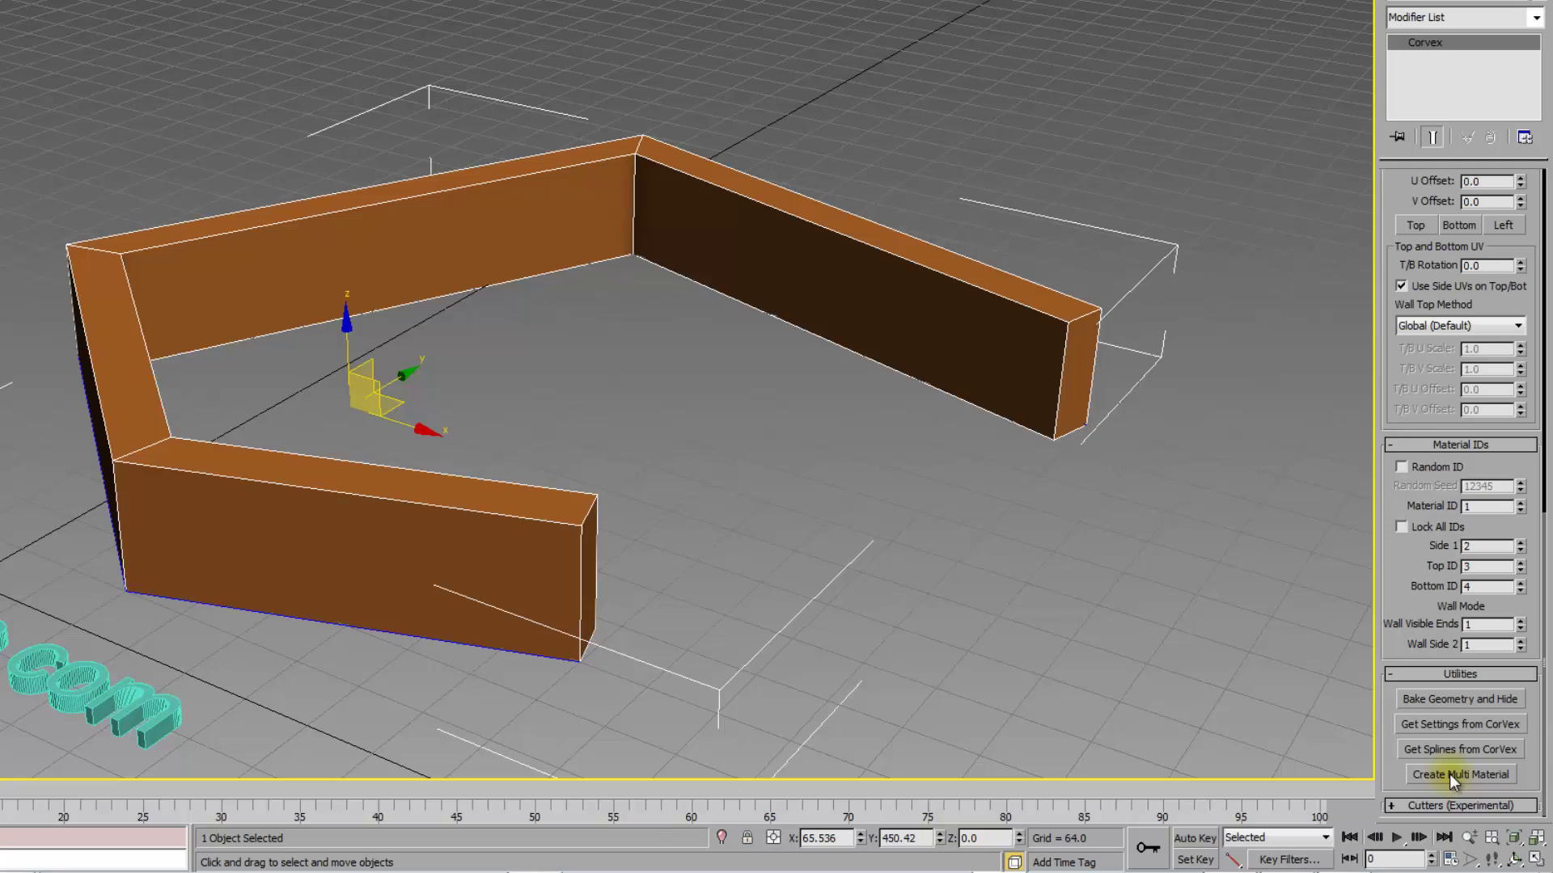
pyautogui.click(1450, 774)
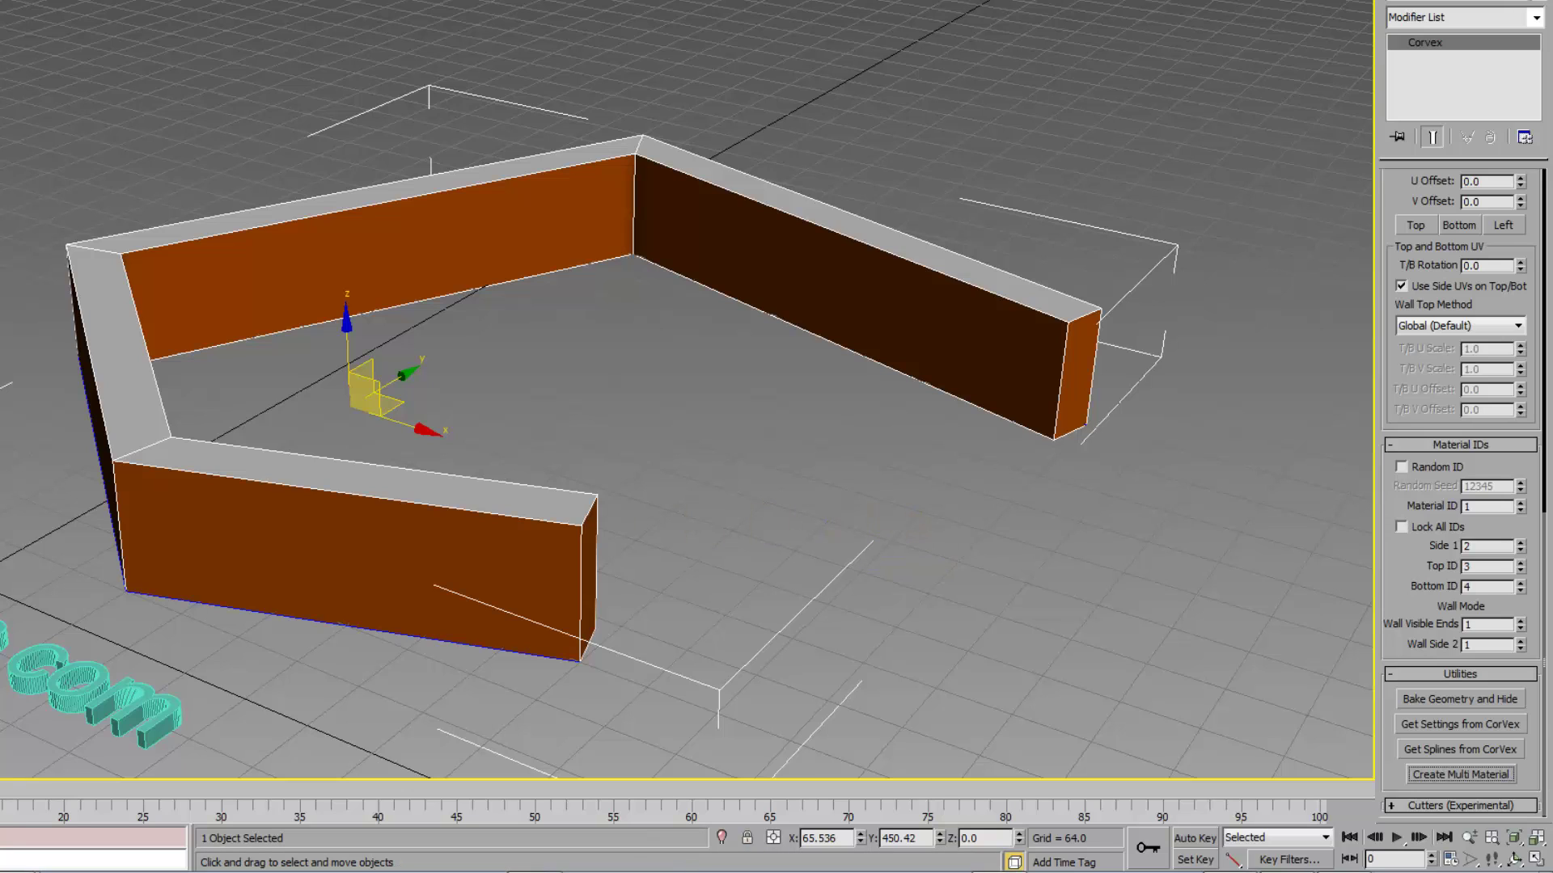
# Load the wall's material into the Slate Material Editor and move its Multi/Sub-Object node clear of the map nodes.
pyautogui.press('m')
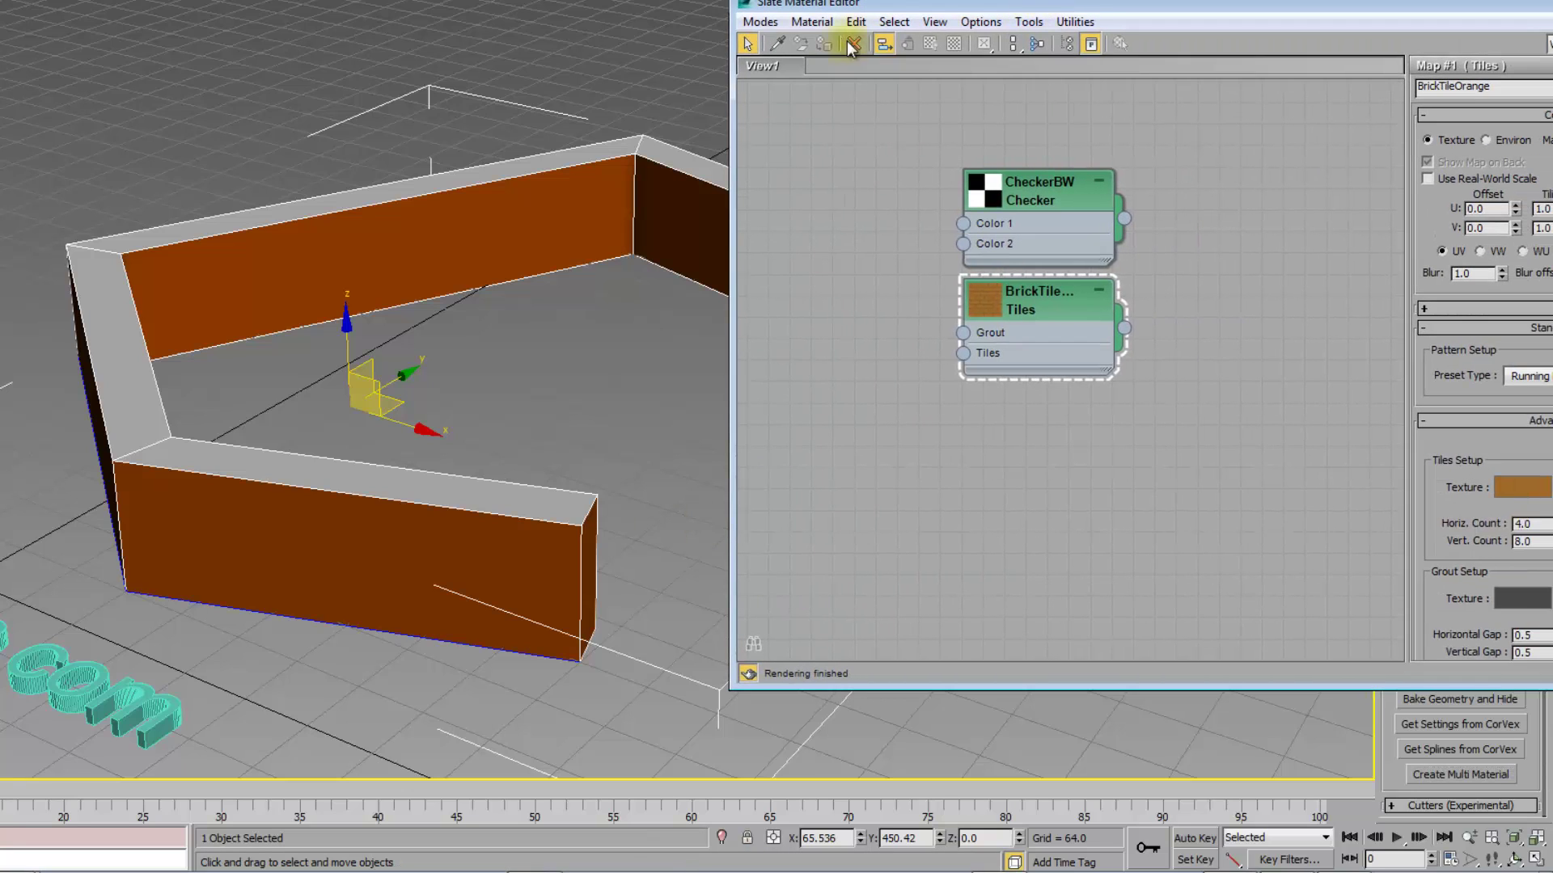
pyautogui.click(778, 44)
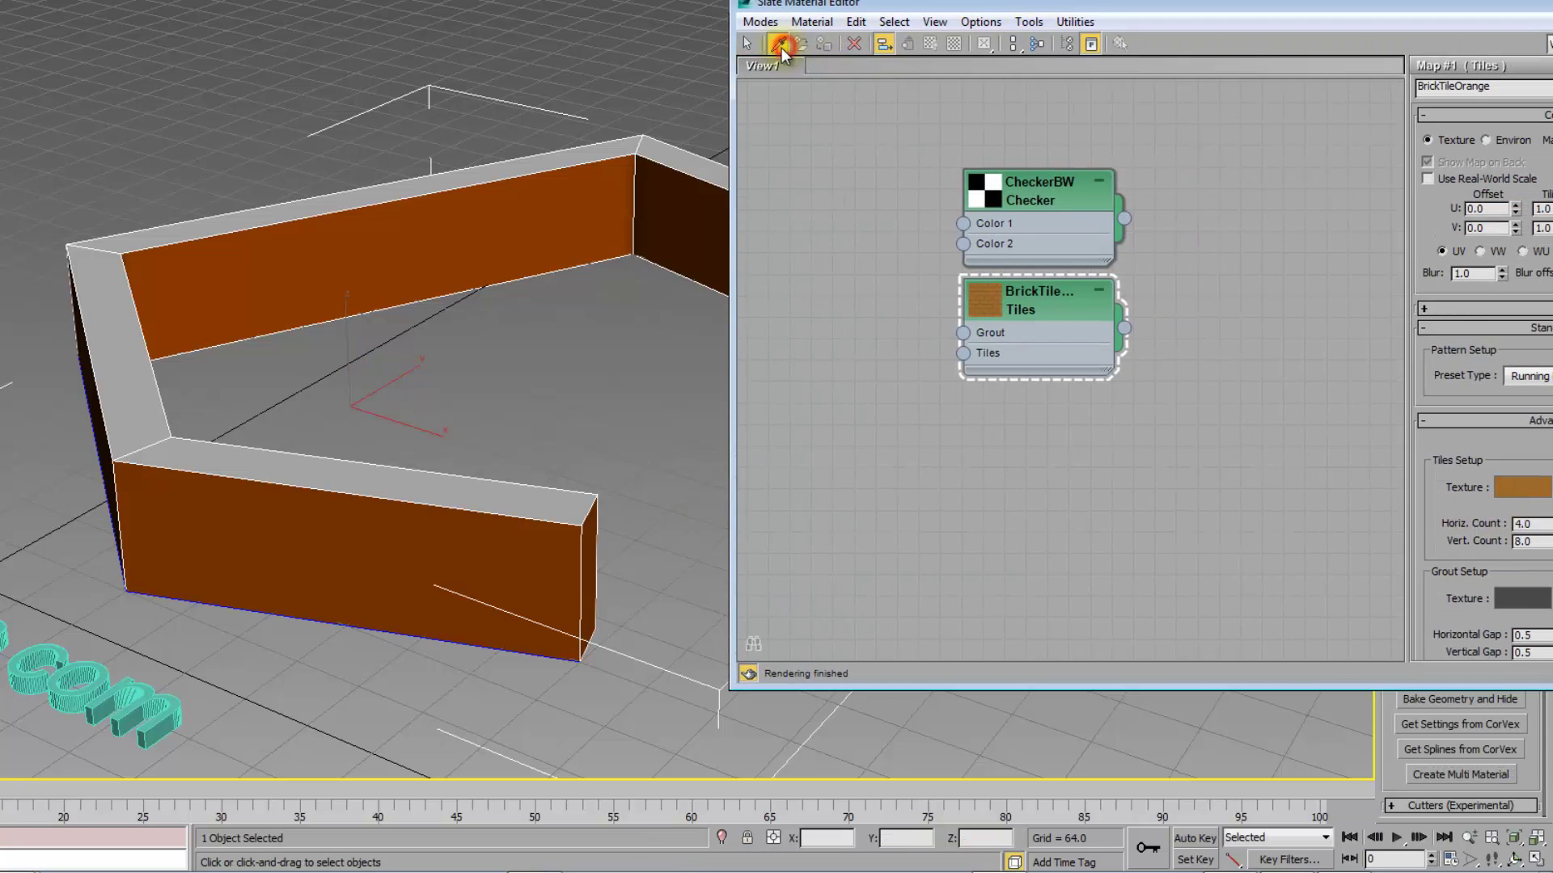
pyautogui.click(322, 225)
pyautogui.moveTo(782, 309); pyautogui.dragTo(1007, 279, button='middle')
pyautogui.scroll(-3, 1002, 273)
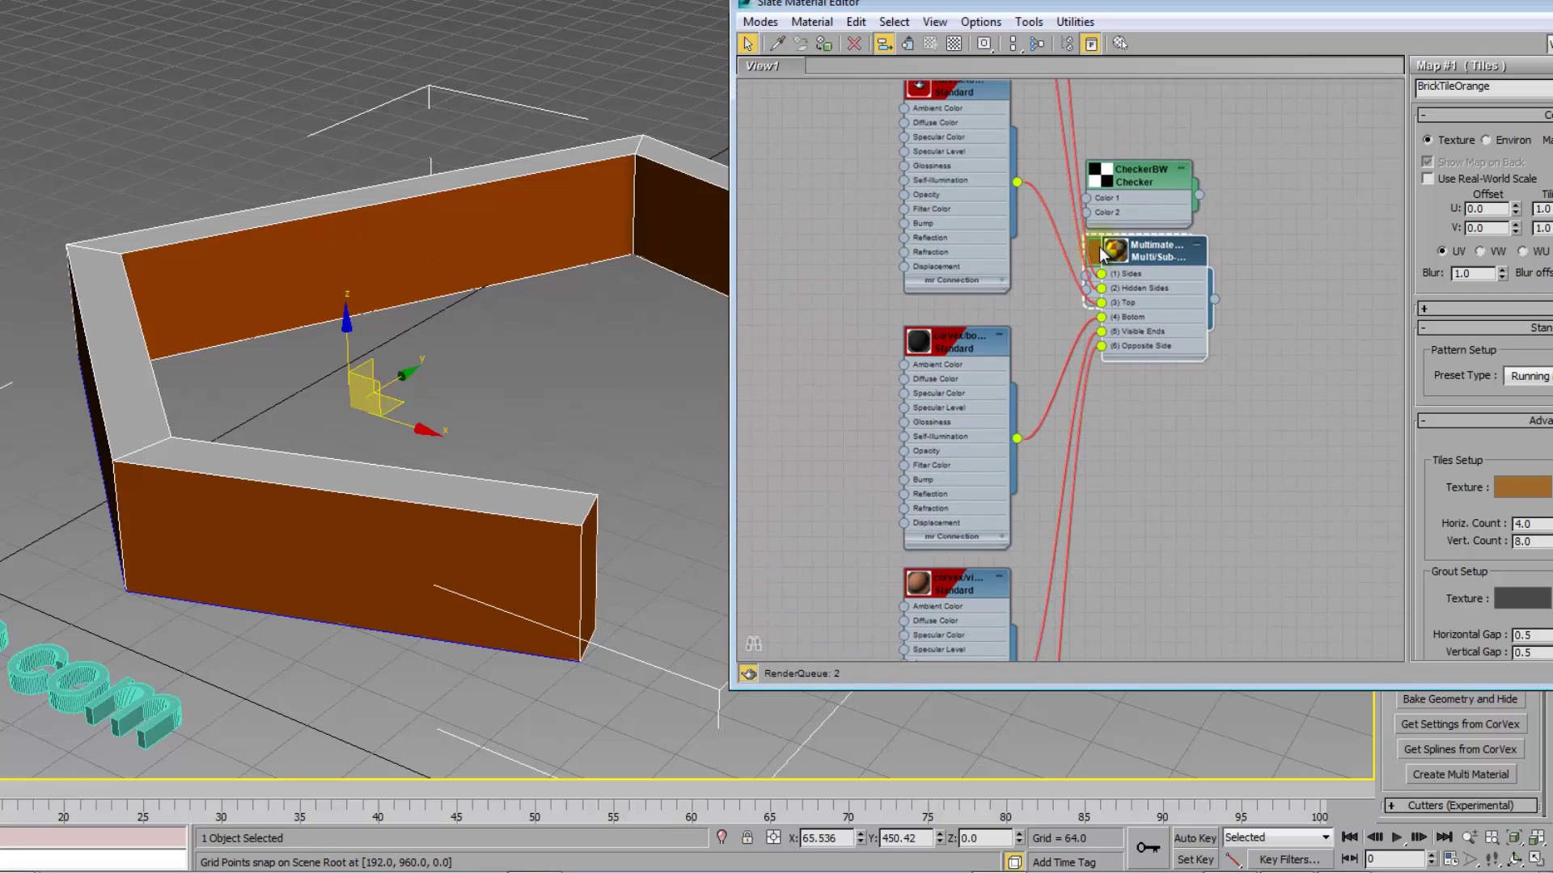
pyautogui.moveTo(1177, 256); pyautogui.dragTo(1011, 348)
# Open the Multi/Sub-Object material's parameters and examine its named sub-material slots and connected nodes.
pyautogui.scroll(5, 1003, 390)
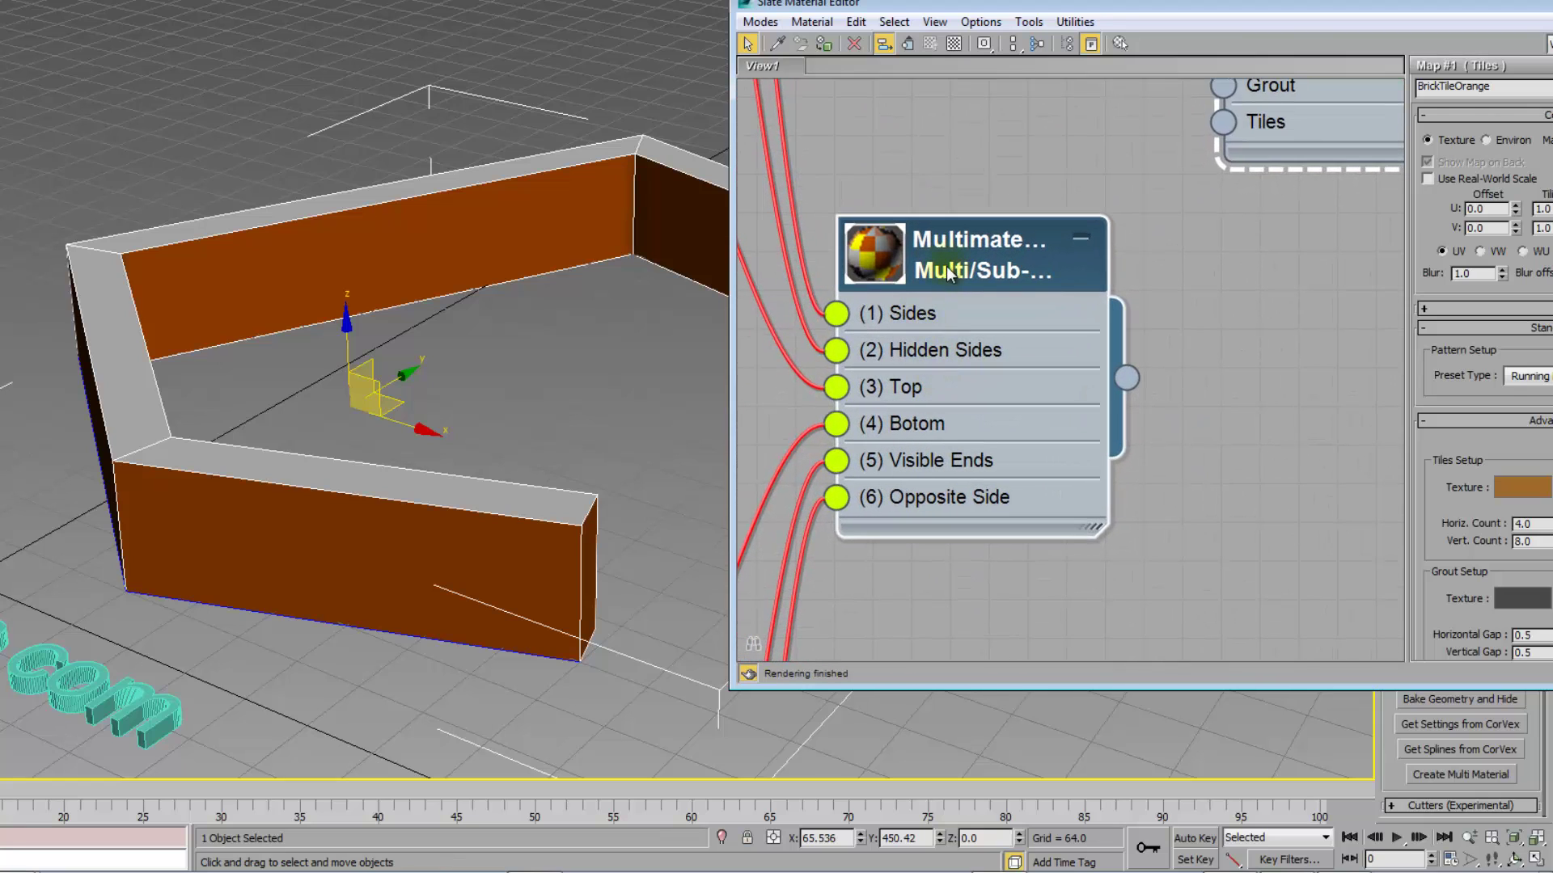
pyautogui.moveTo(1124, 9); pyautogui.dragTo(607, 6)
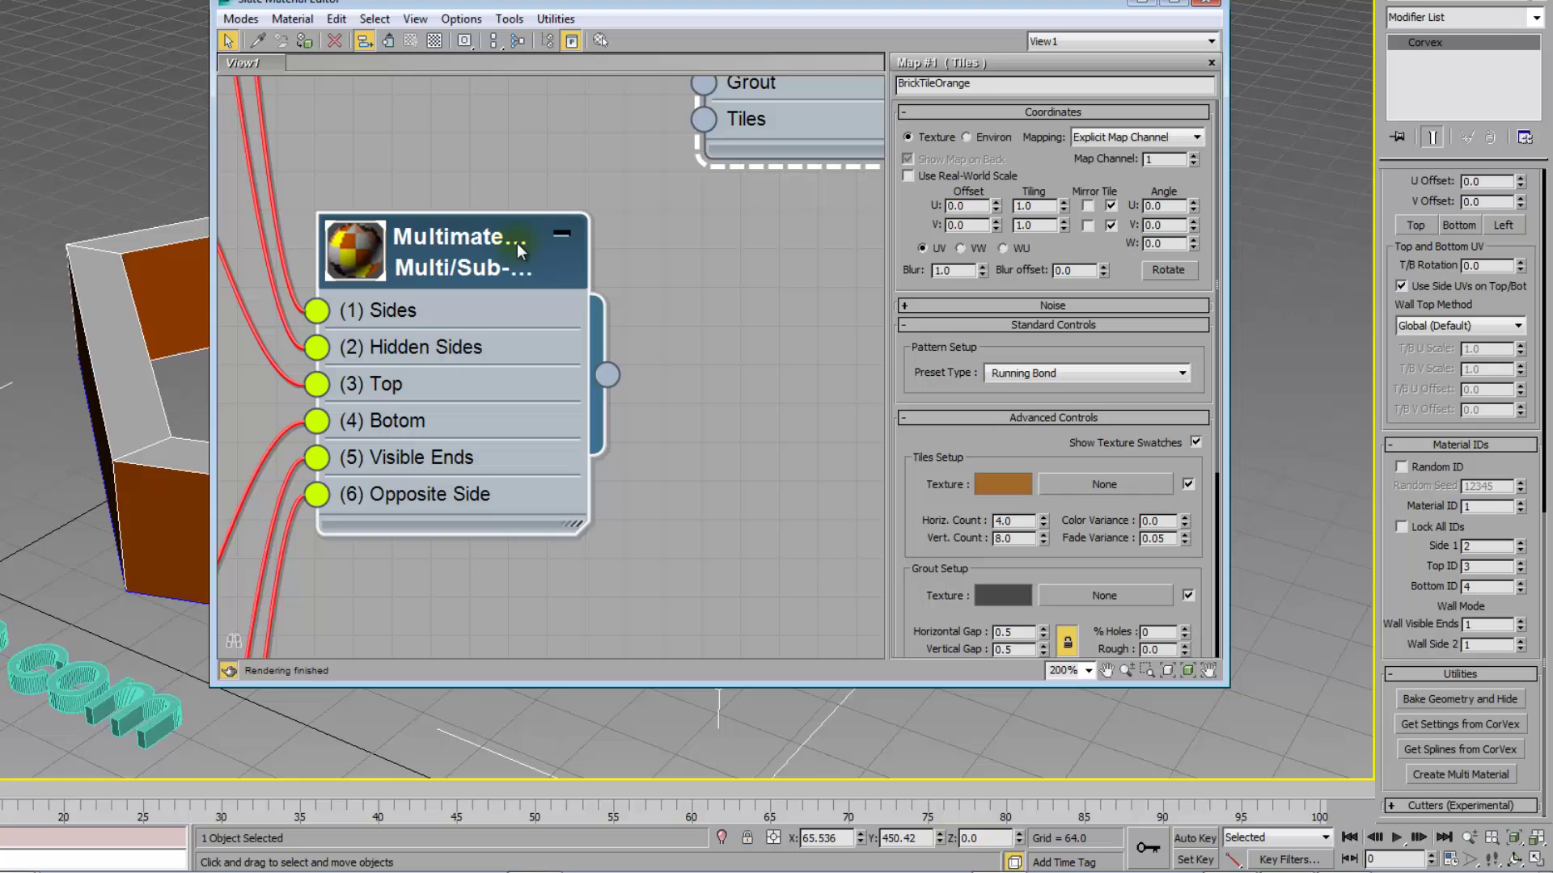
pyautogui.doubleClick(444, 260)
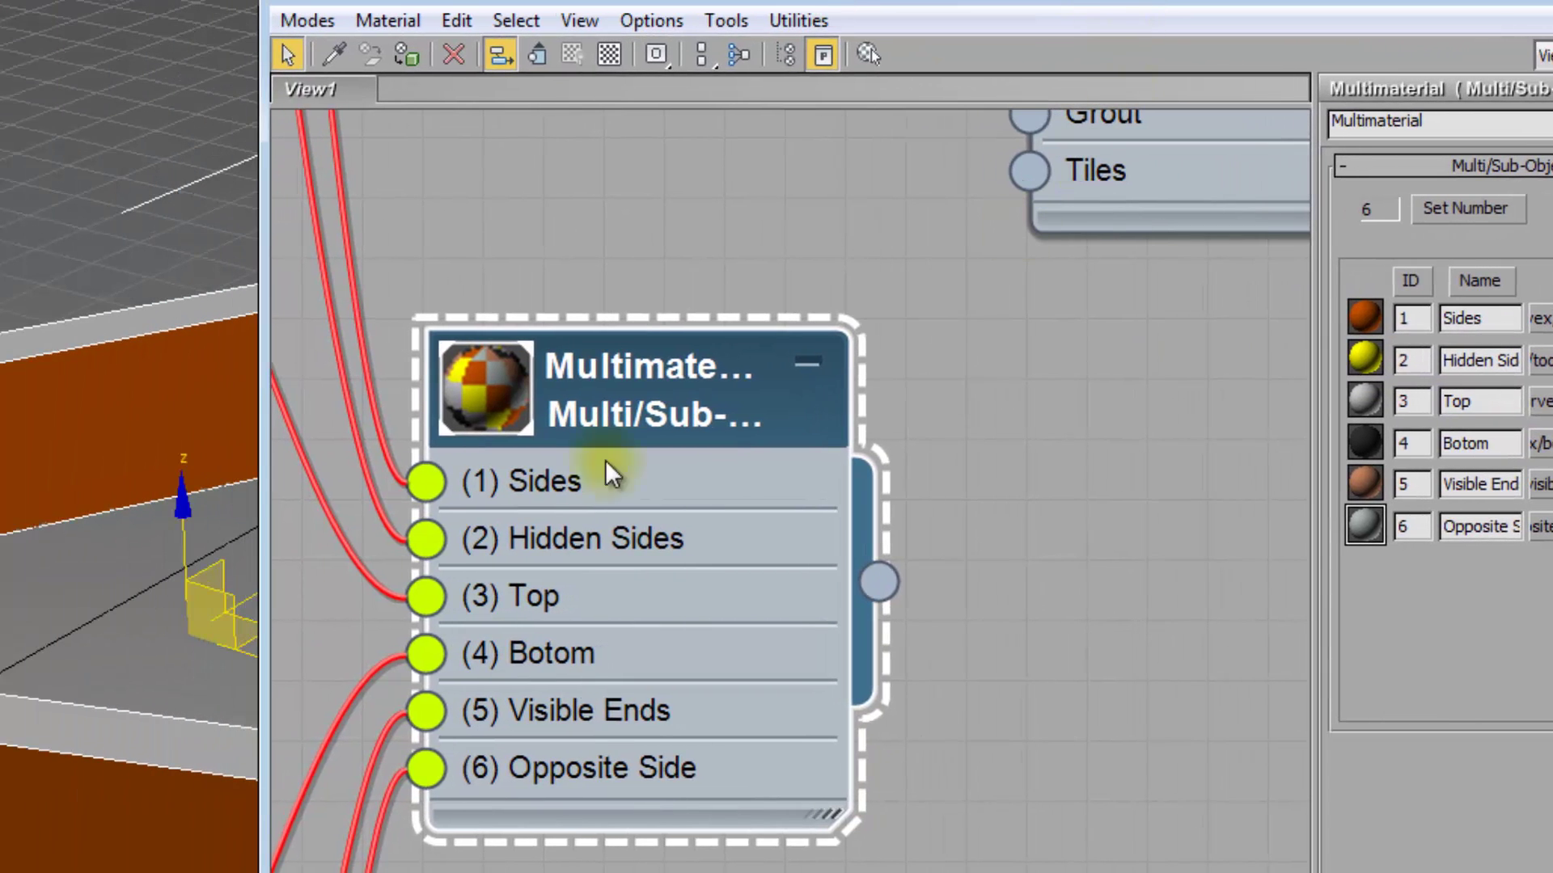
pyautogui.moveTo(90, 564); pyautogui.dragTo(0, 495, button='middle')
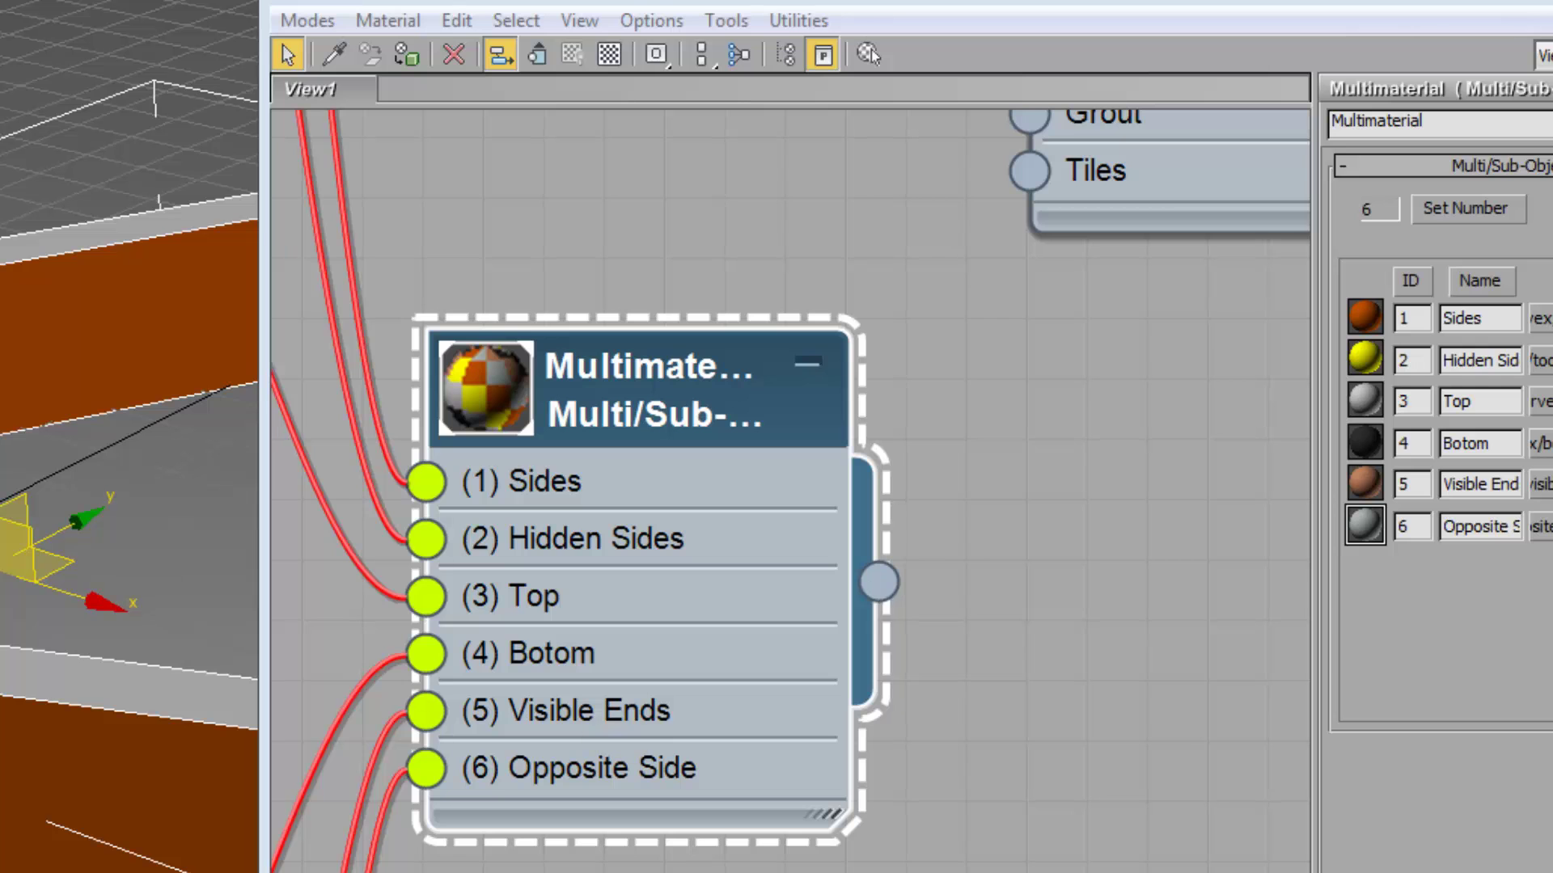
pyautogui.scroll(-4, 702, 450)
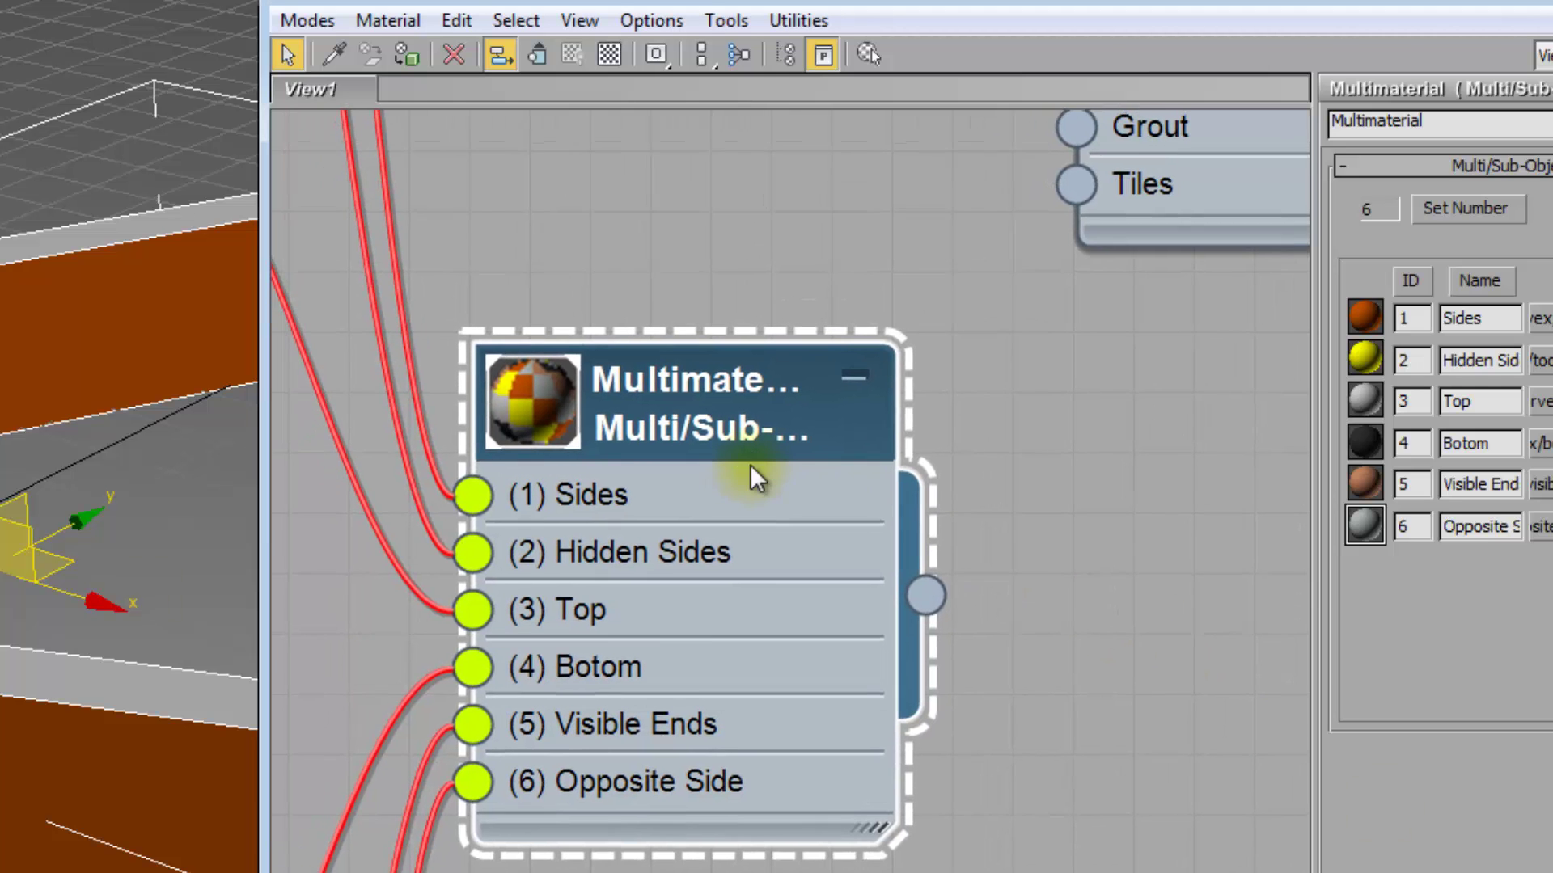
pyautogui.scroll(-4, 762, 473)
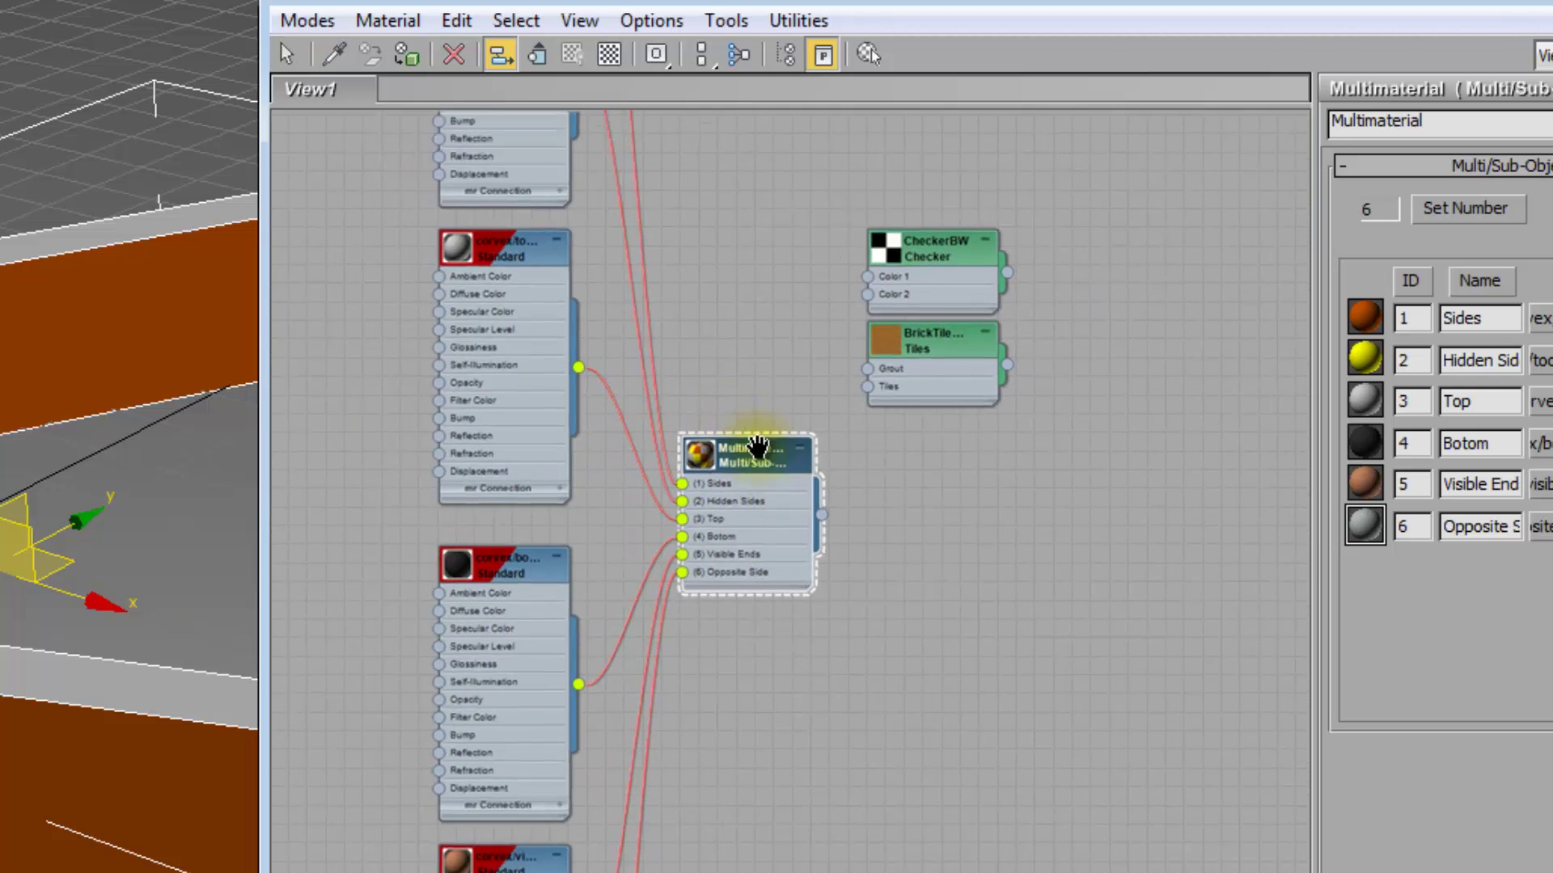
# Move the BrickTiles and CheckerBW map nodes from the output side of the Standard material nodes to their input side.
pyautogui.moveTo(736, 511); pyautogui.dragTo(1031, 736, button='middle')
pyautogui.moveTo(1213, 658); pyautogui.dragTo(486, 397)
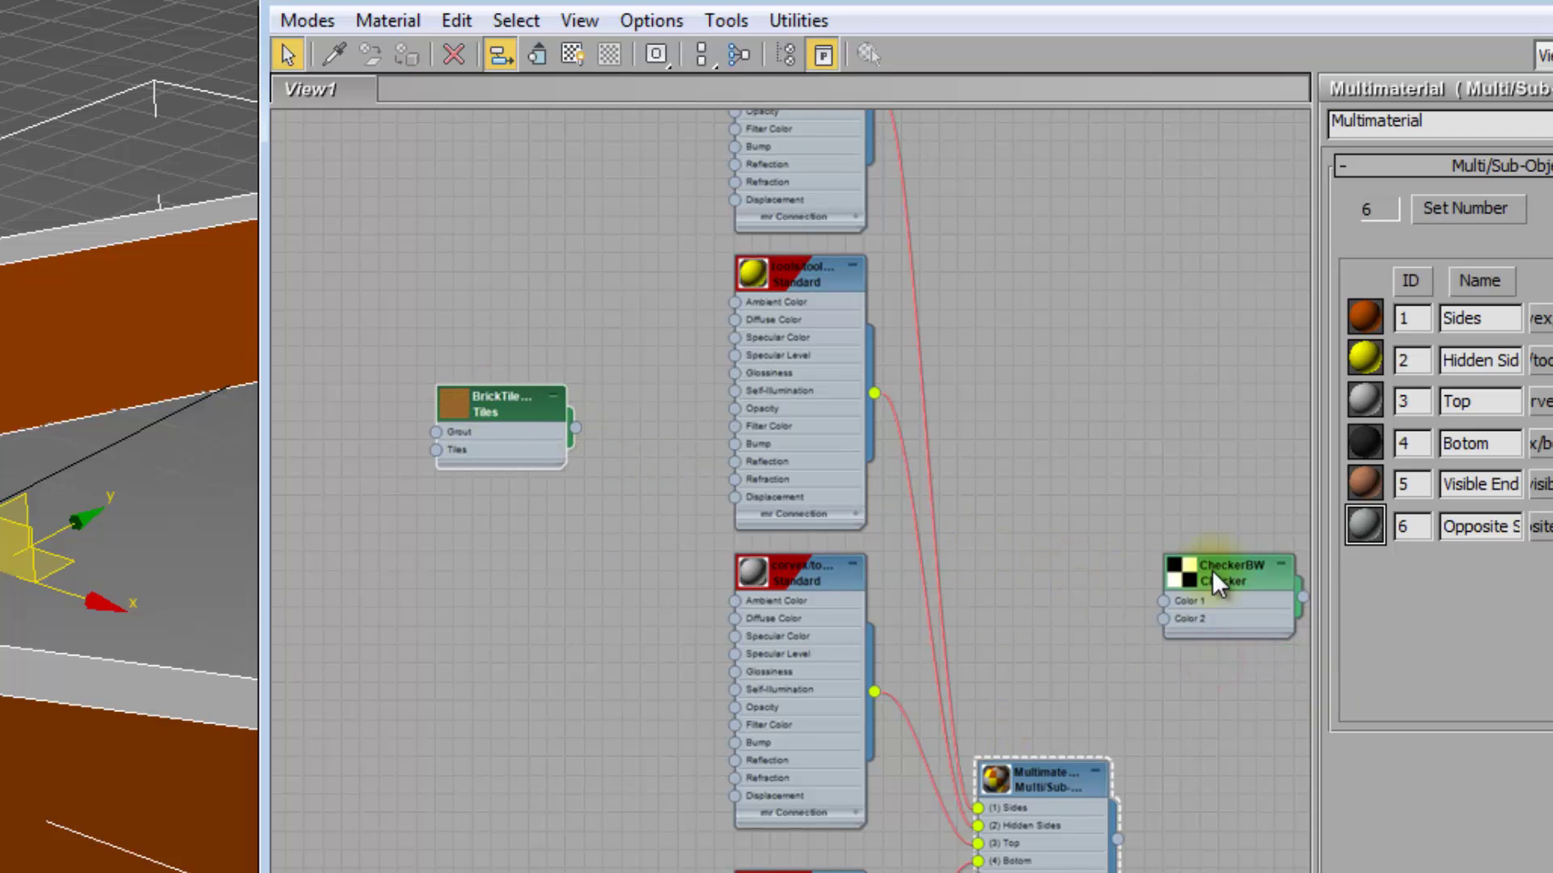
pyautogui.moveTo(1212, 569); pyautogui.dragTo(484, 270)
pyautogui.moveTo(667, 294); pyautogui.dragTo(756, 641, button='middle')
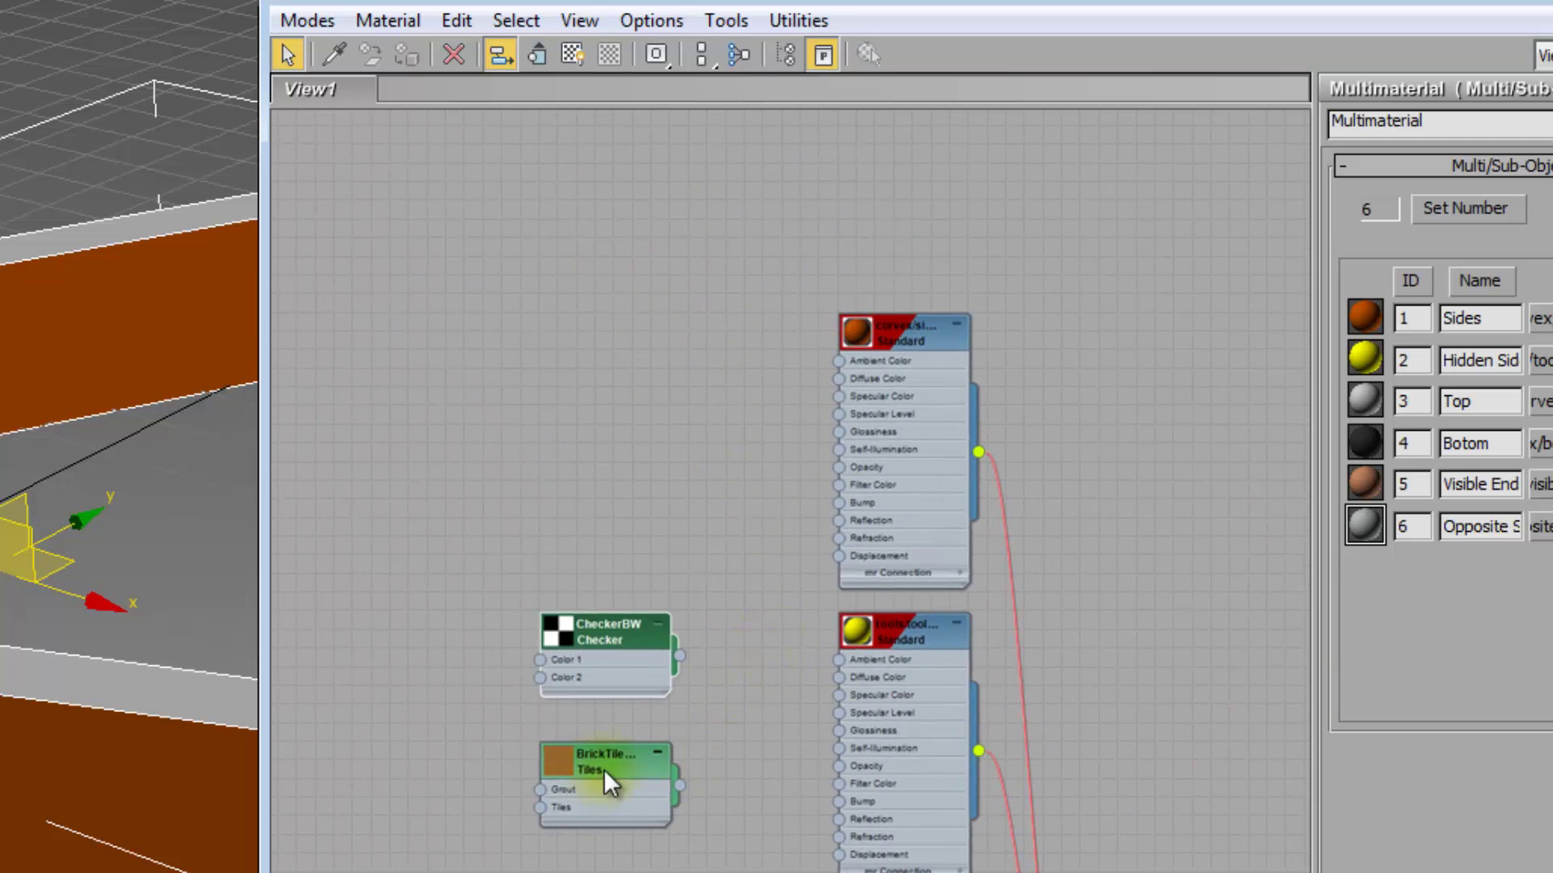
# Move the BrickTiles map beside the sides material and connect it to that material's Diffuse Color.
pyautogui.moveTo(603, 769); pyautogui.dragTo(648, 395)
pyautogui.scroll(5, 647, 391)
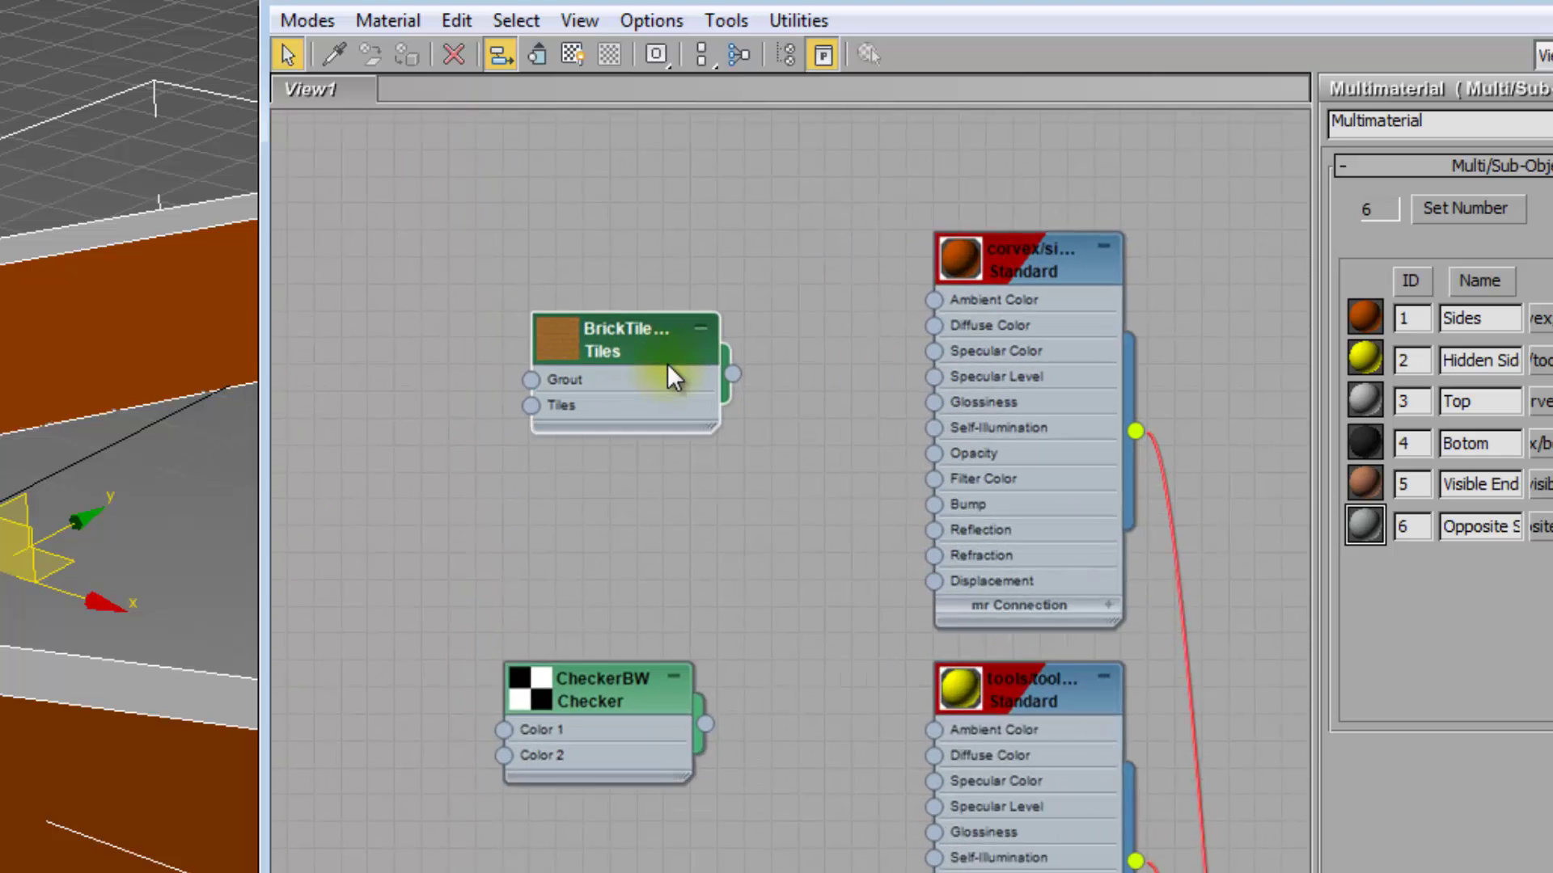
pyautogui.moveTo(891, 329); pyautogui.dragTo(949, 322)
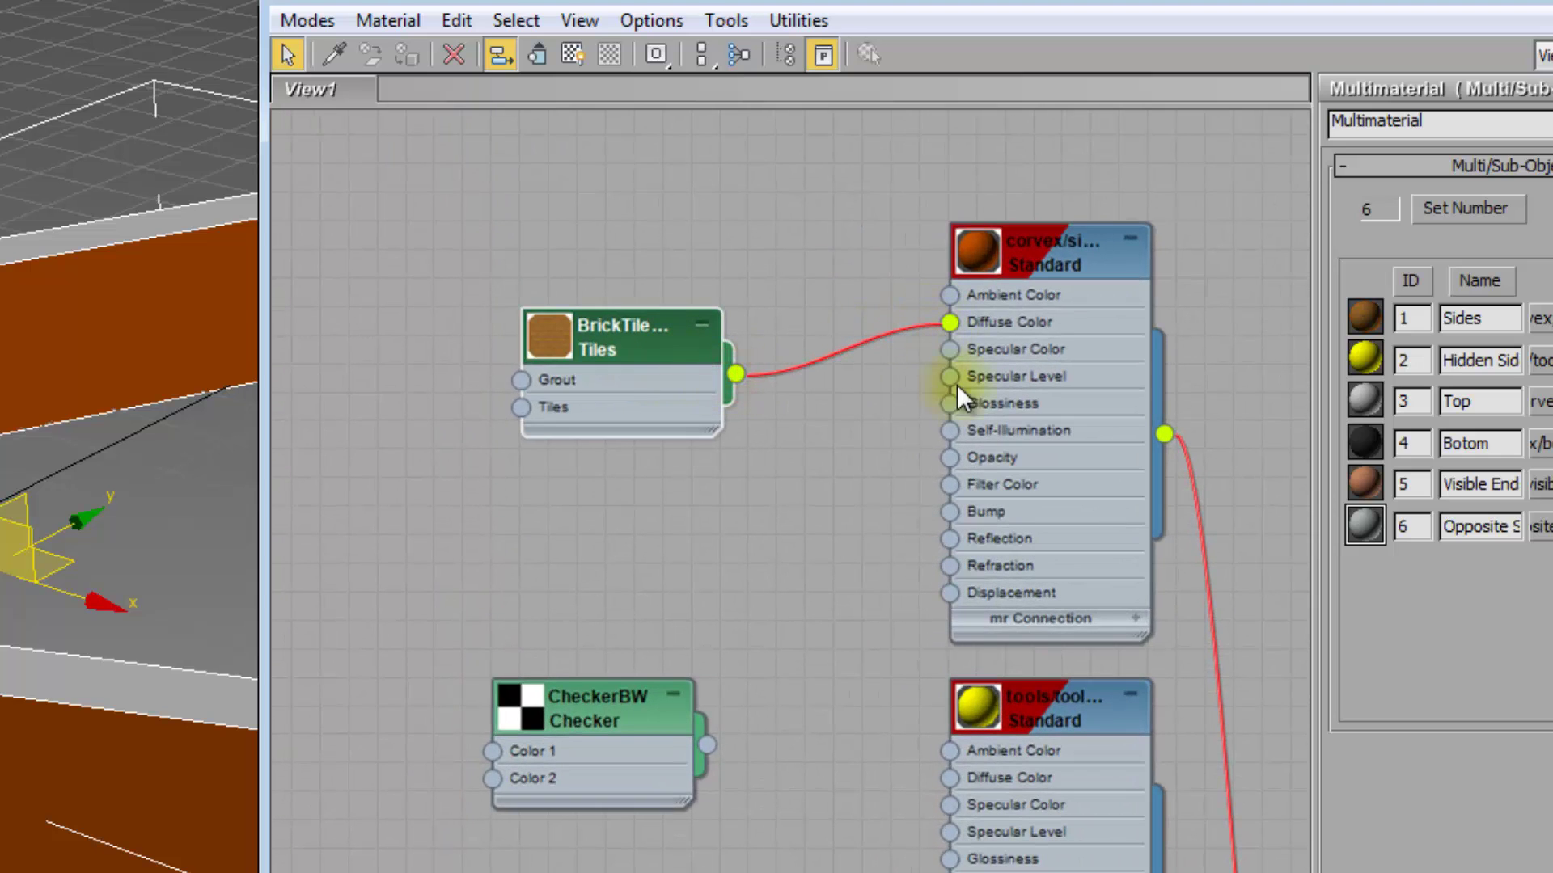
# Move the CheckerBW map beside the bottom material and connect it to the Diffuse Color of both the bottom and top materials.
pyautogui.moveTo(891, 835); pyautogui.dragTo(881, 544, button='middle')
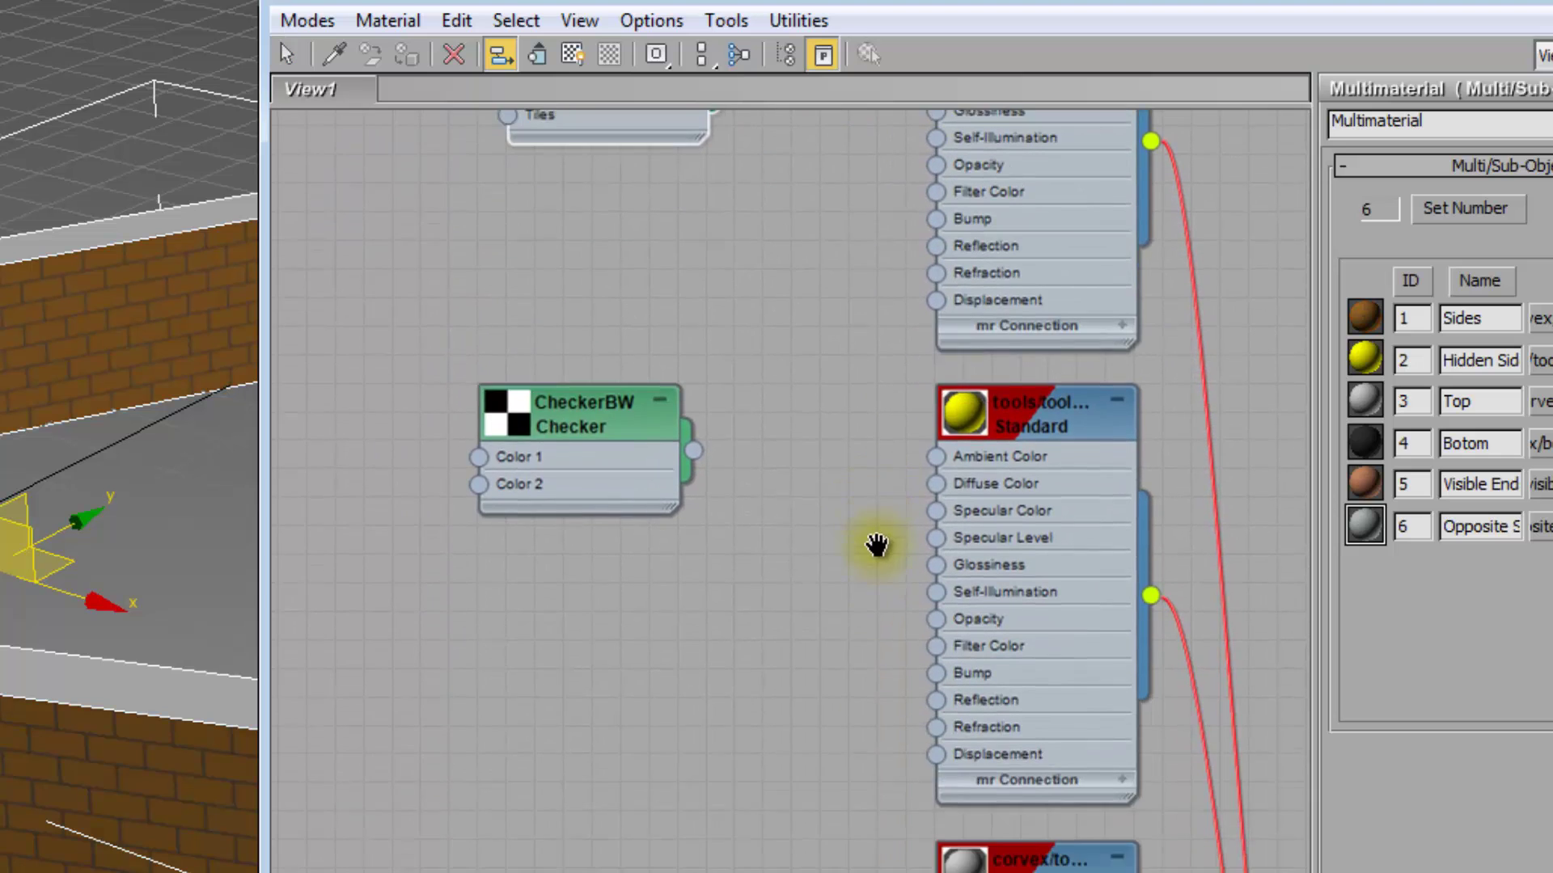
pyautogui.scroll(-1, 871, 778)
pyautogui.scroll(-2, 871, 778)
pyautogui.moveTo(866, 756); pyautogui.dragTo(857, 376, button='middle')
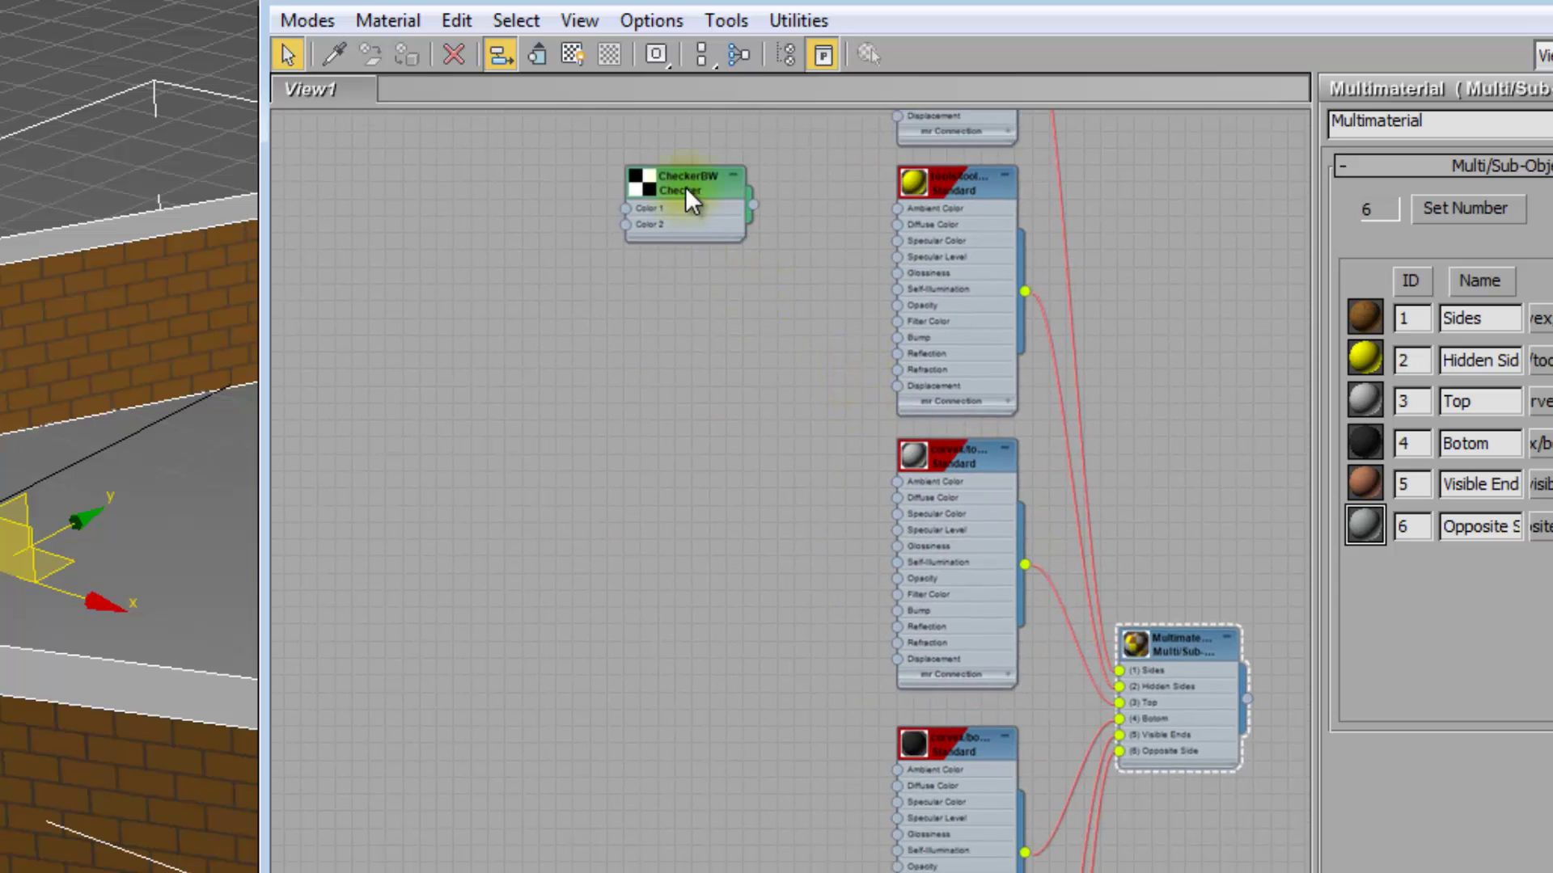
pyautogui.moveTo(686, 188); pyautogui.dragTo(692, 720)
pyautogui.scroll(3, 963, 721)
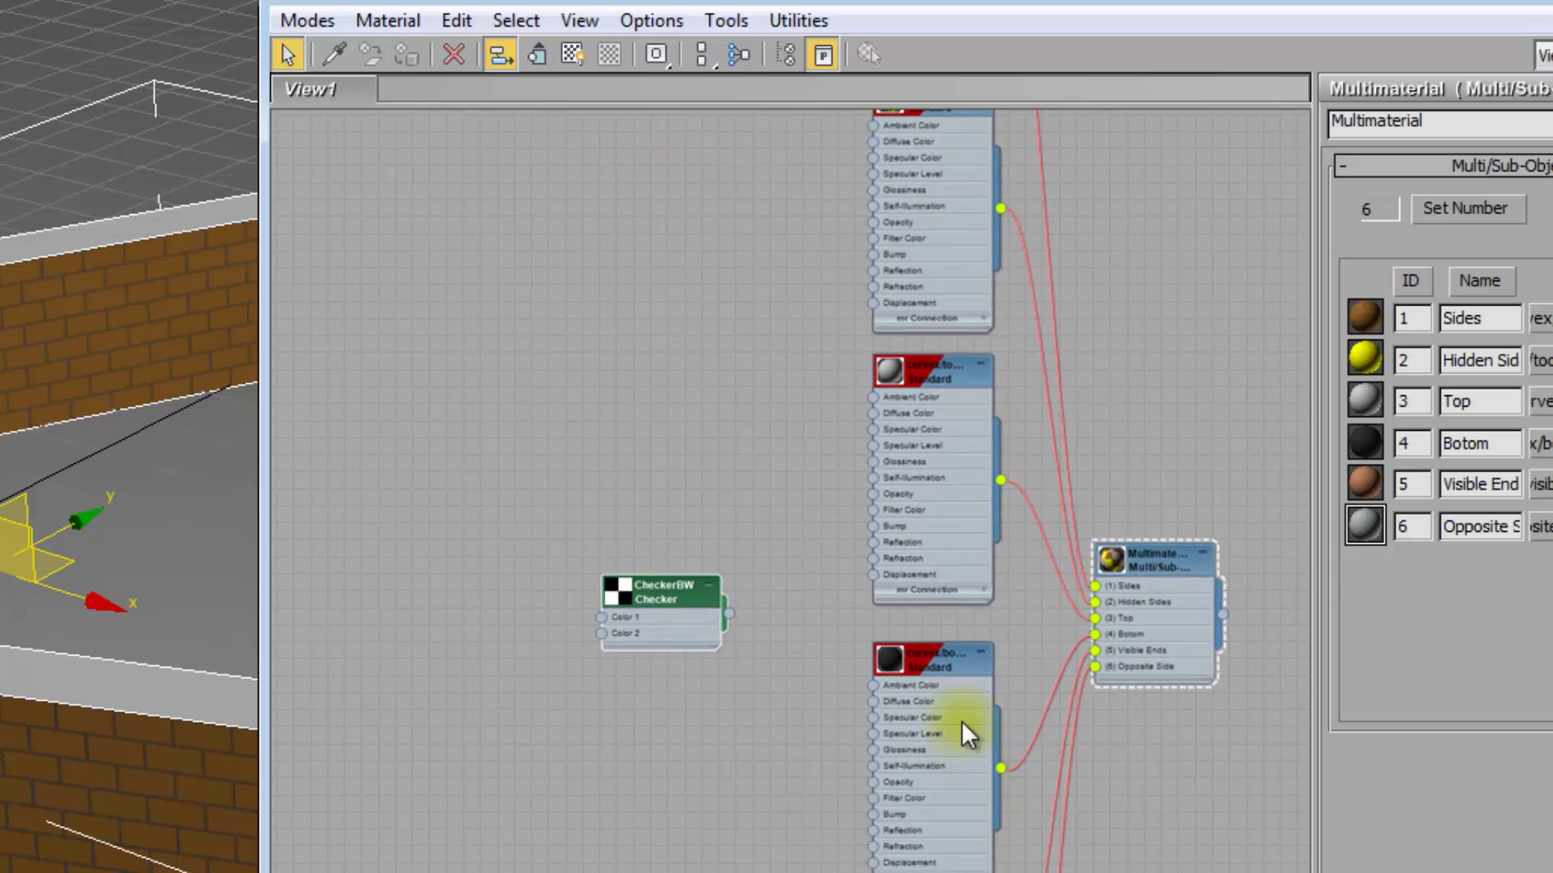
pyautogui.moveTo(930, 725); pyautogui.dragTo(920, 718, button='middle')
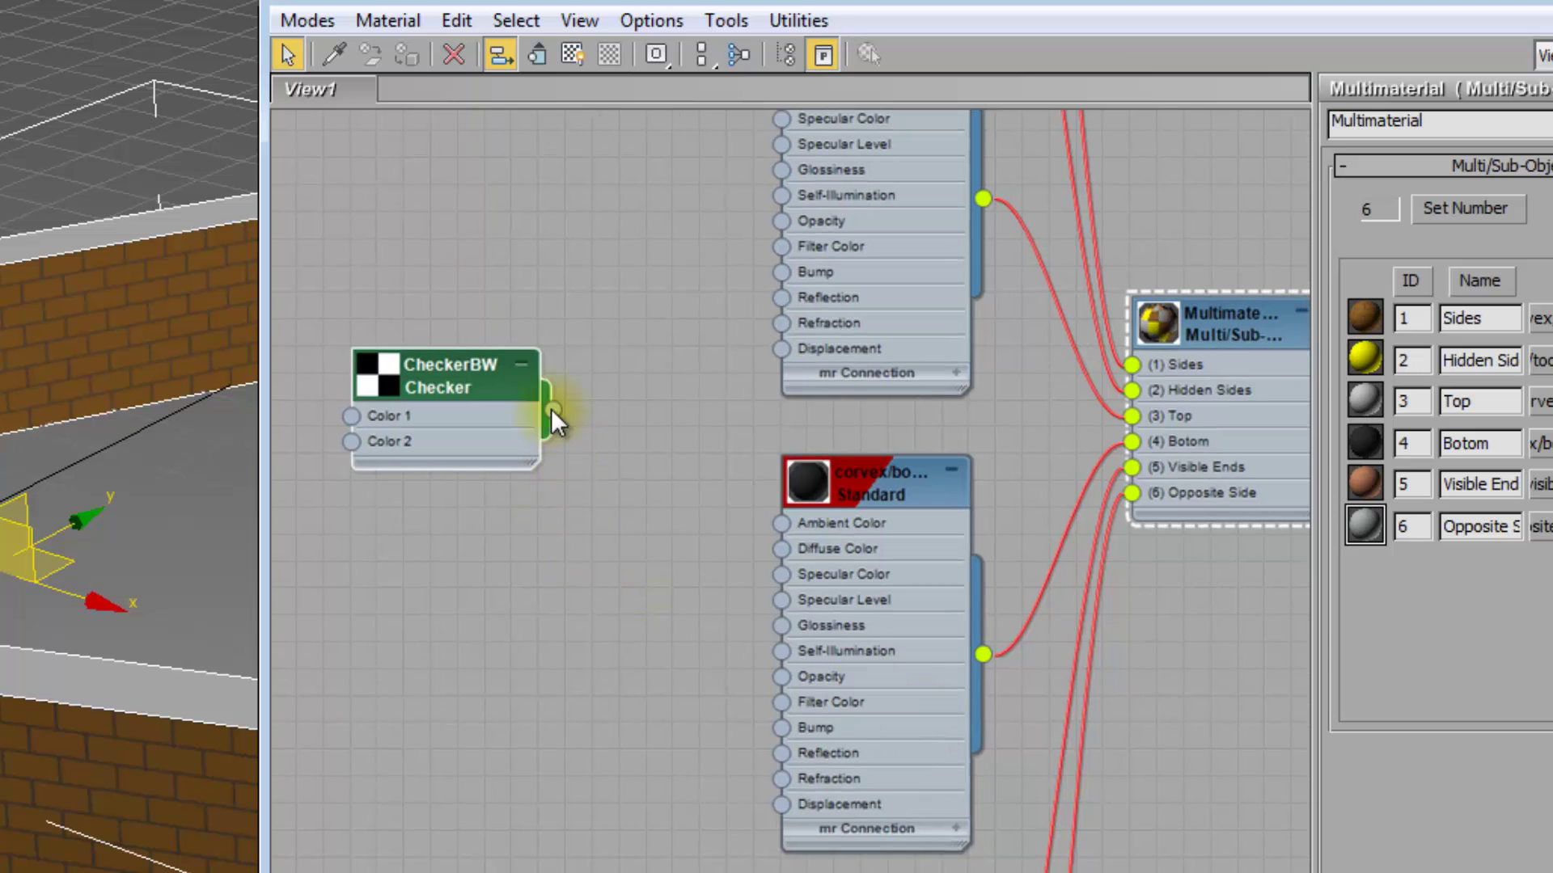
pyautogui.moveTo(552, 410); pyautogui.dragTo(774, 549)
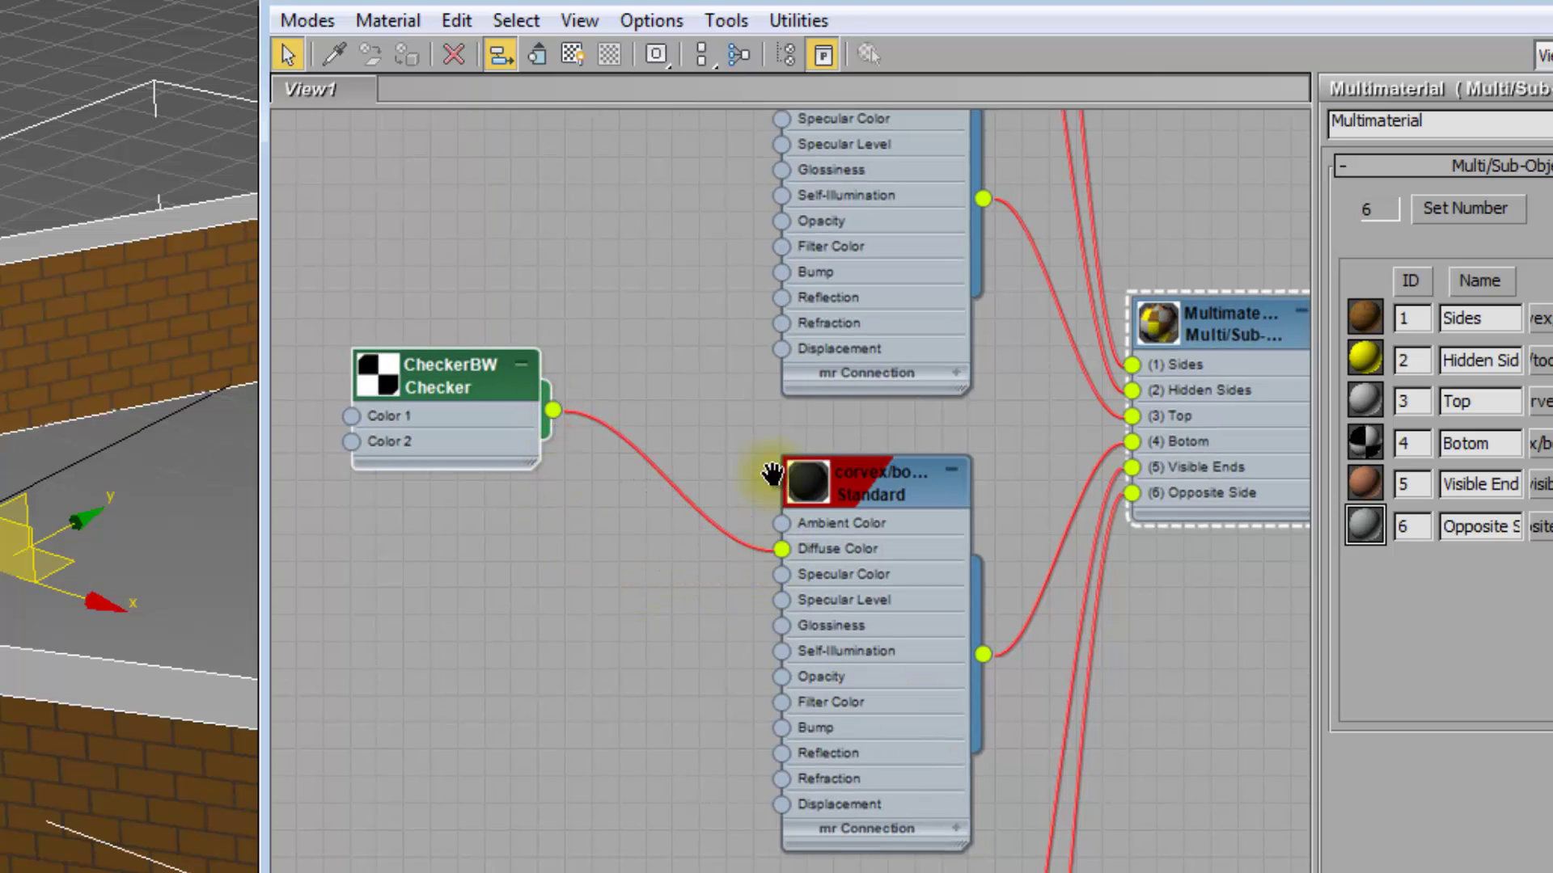
pyautogui.moveTo(764, 469); pyautogui.dragTo(787, 763, button='middle')
pyautogui.moveTo(580, 704); pyautogui.dragTo(800, 386)
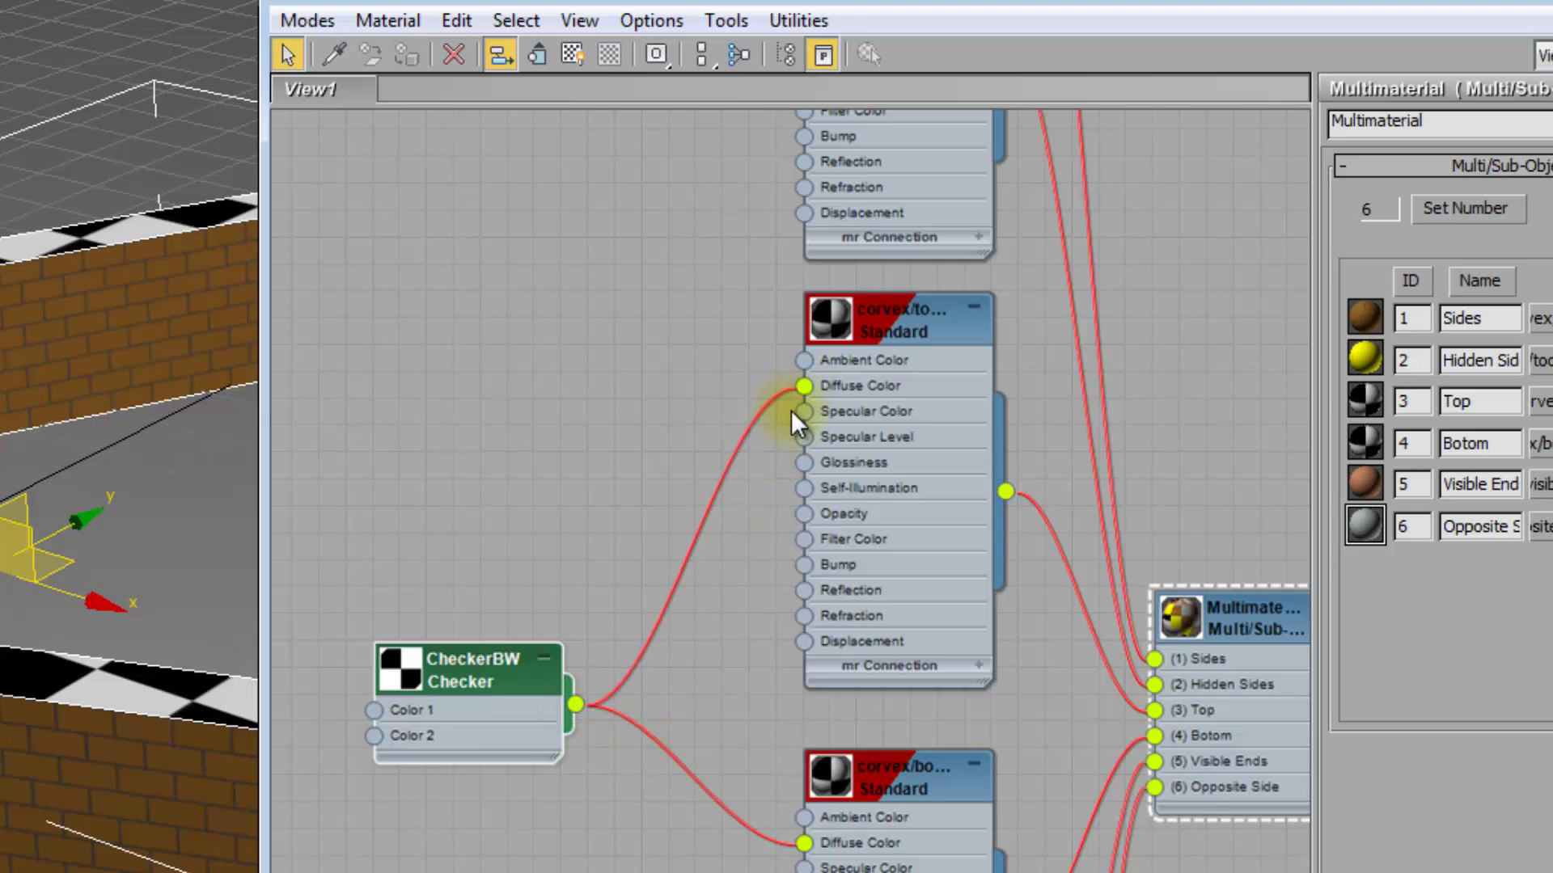
# Clear the Slate Material Editor from the viewport and examine the textures on the wall's sides, ends and top.
pyautogui.moveTo(809, 6); pyautogui.dragTo(1552, 109)
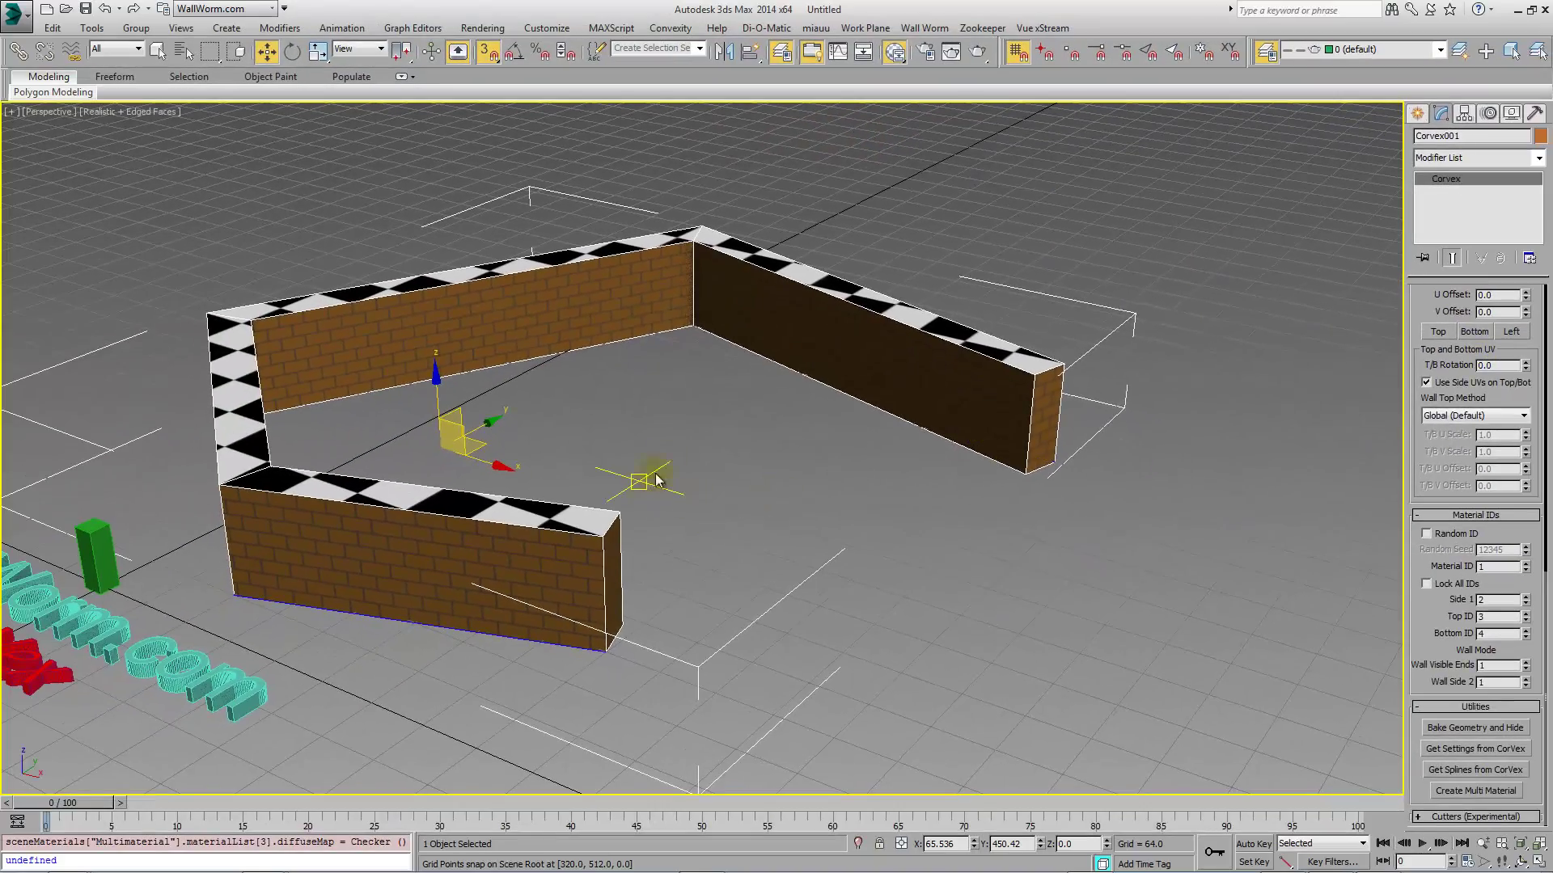
pyautogui.keyDown('alt'); pyautogui.moveTo(657, 481); pyautogui.dragTo(638, 552, button='middle'); pyautogui.keyUp('alt')
pyautogui.scroll(6, 639, 552)
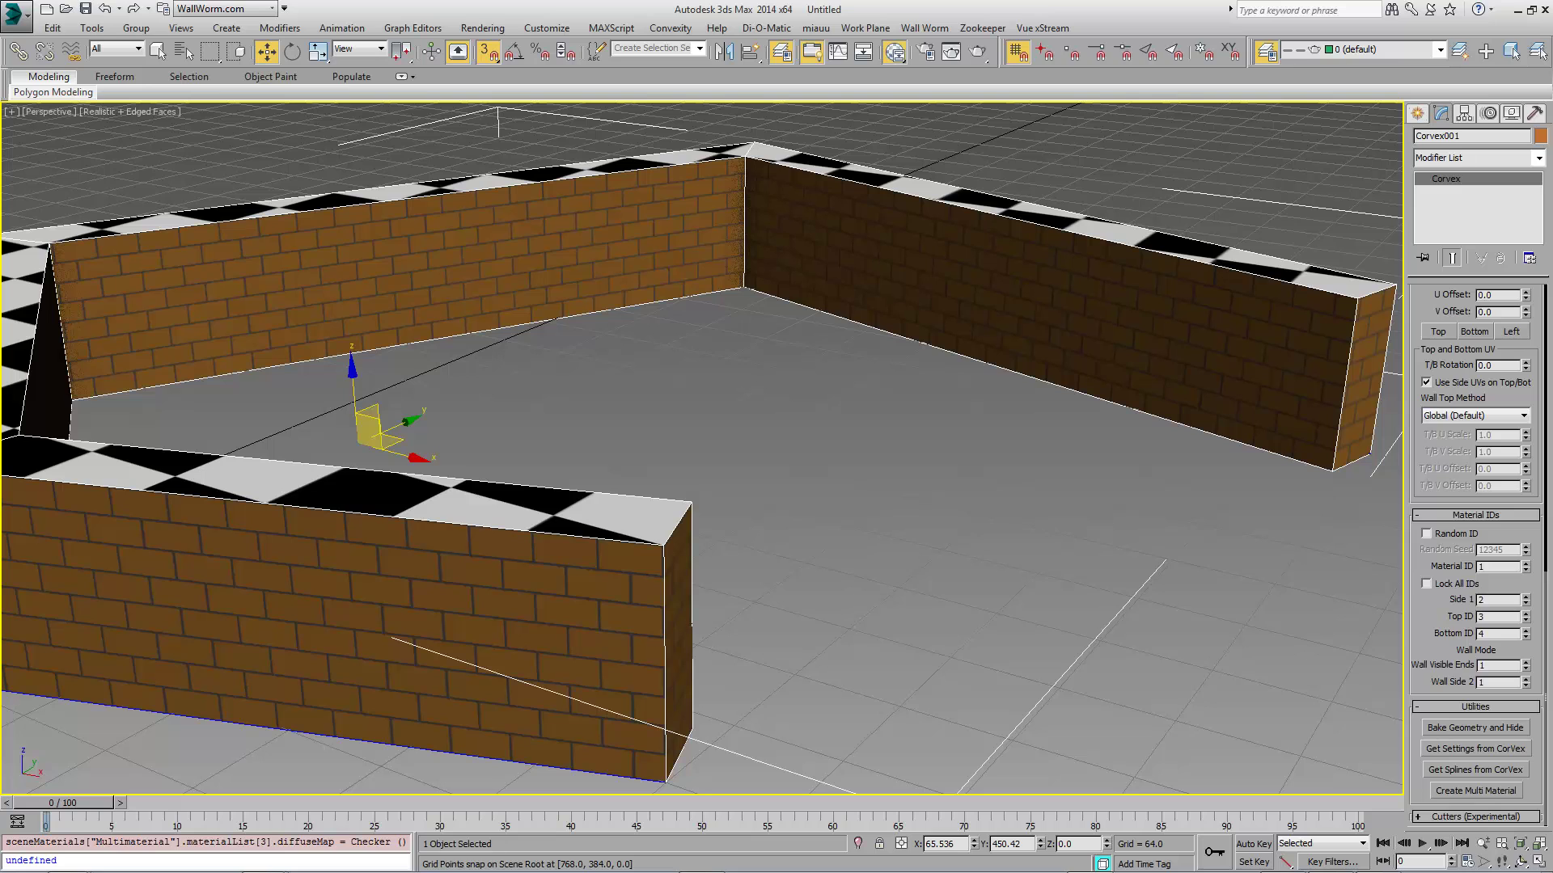
pyautogui.press('m')
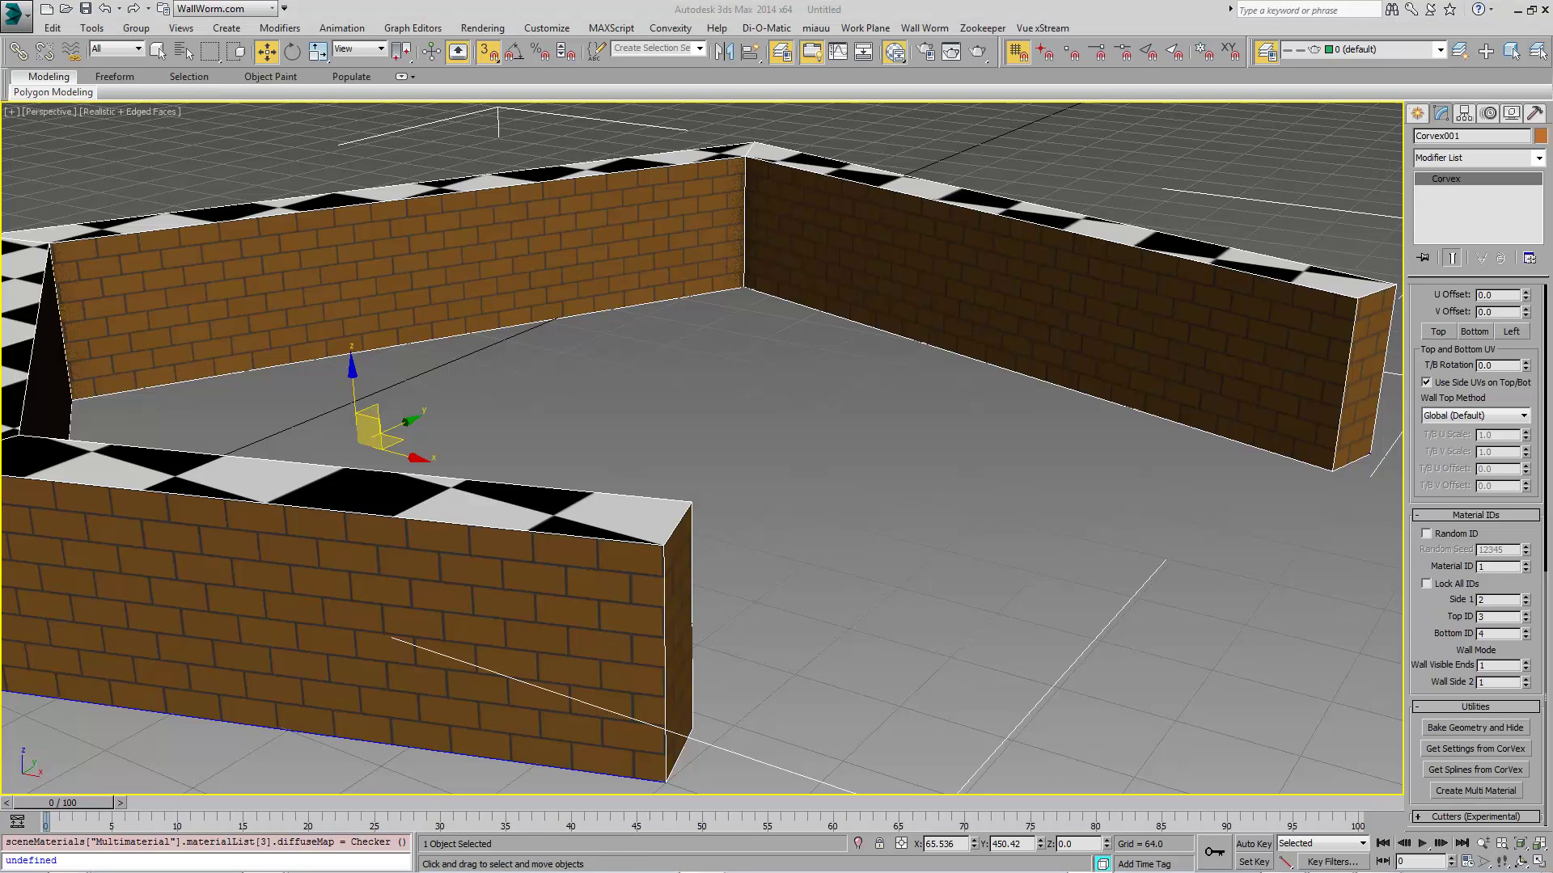
pyautogui.moveTo(547, 589); pyautogui.dragTo(598, 582, button='middle')
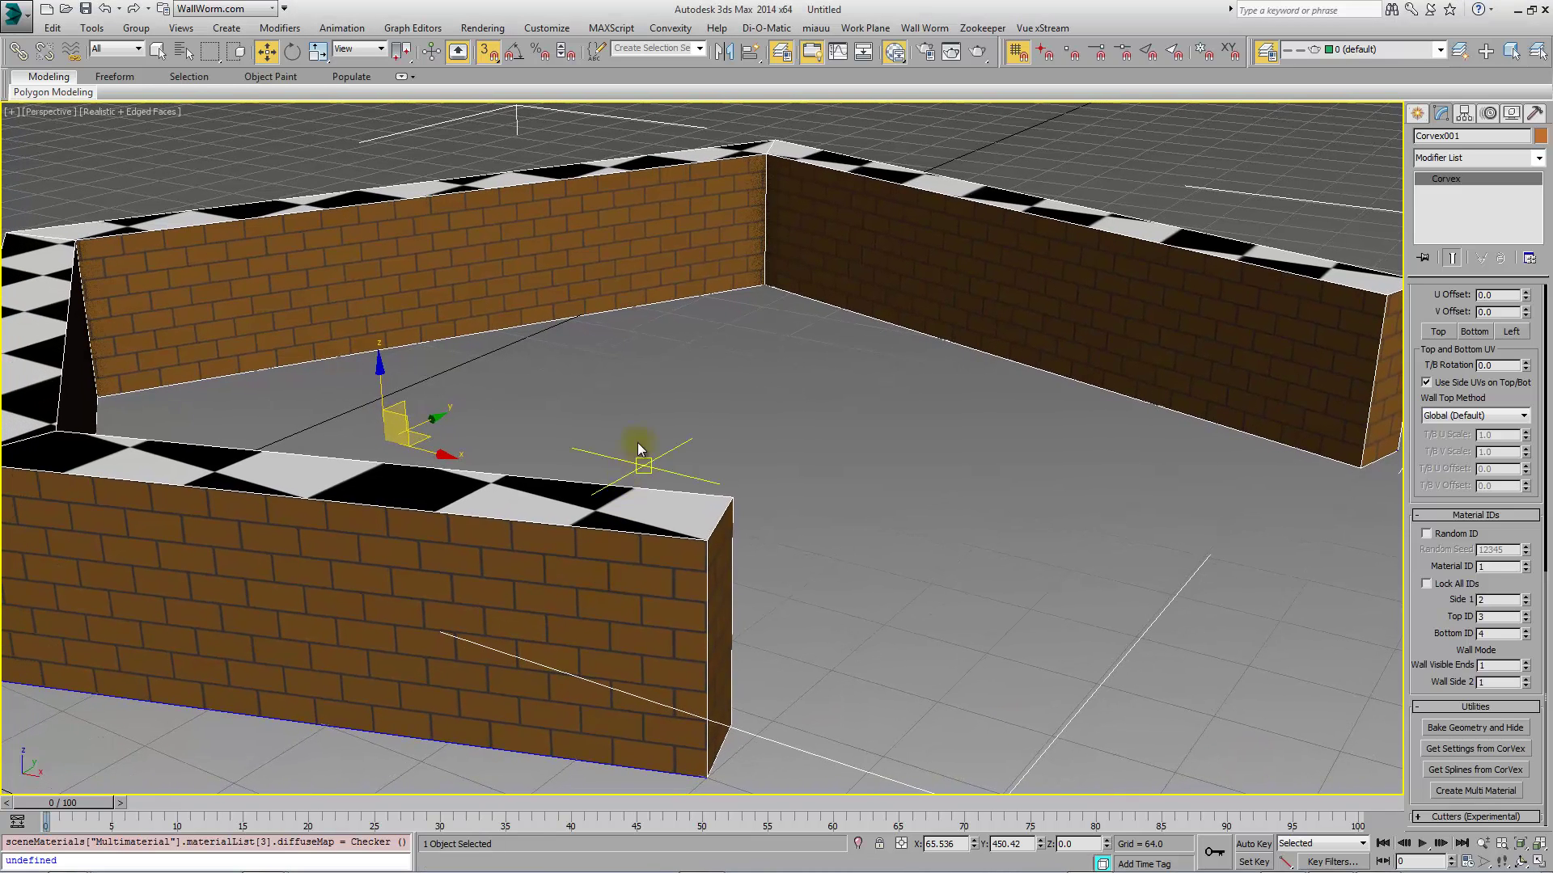
pyautogui.scroll(-2, 651, 388)
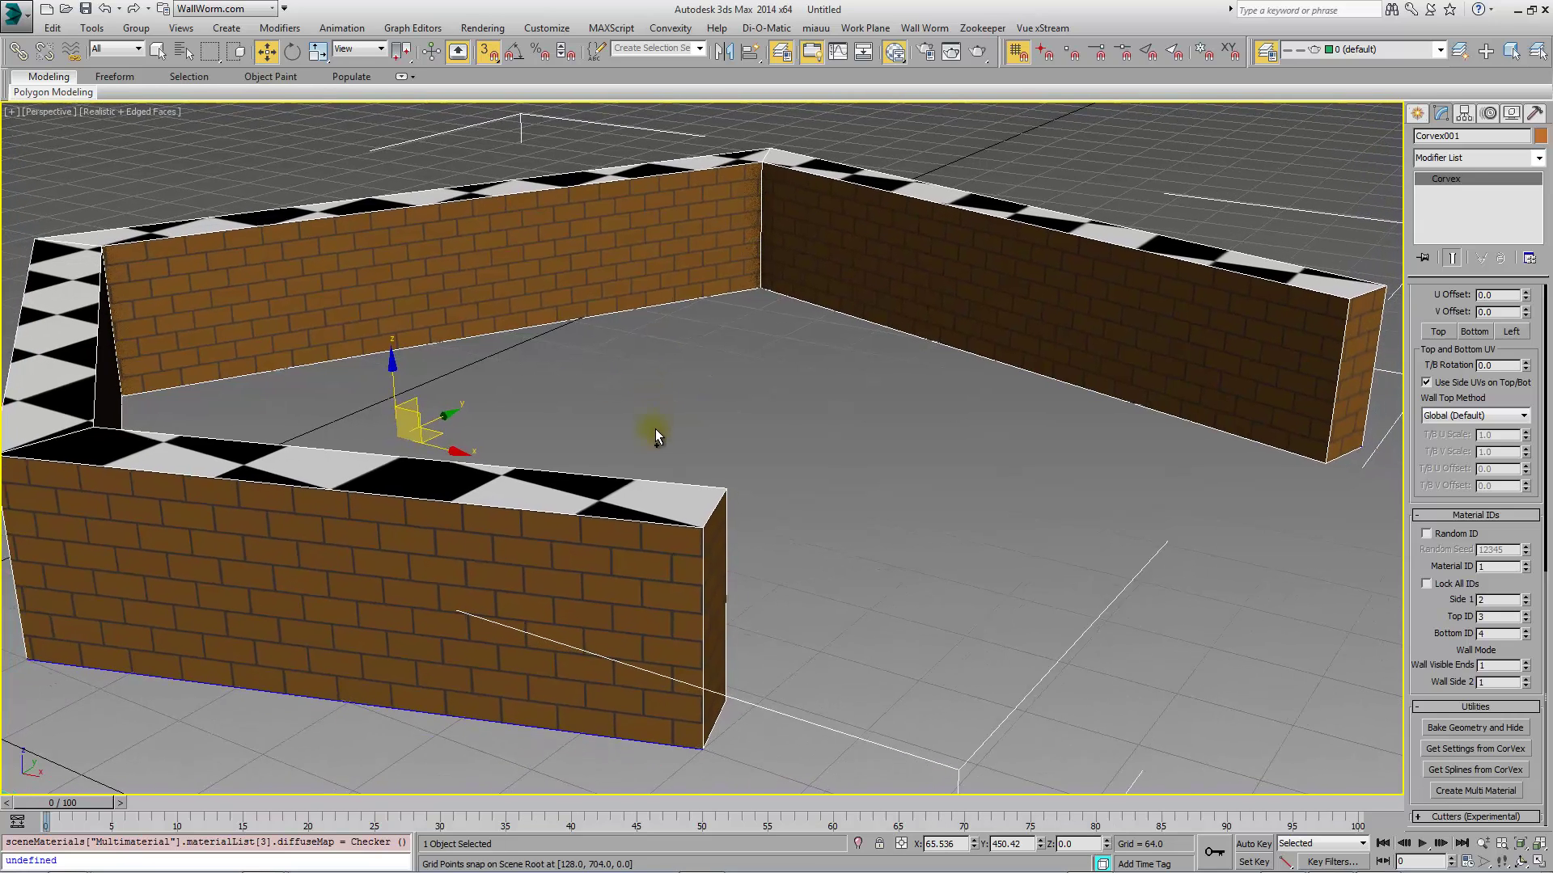
pyautogui.scroll(3, 1436, 683)
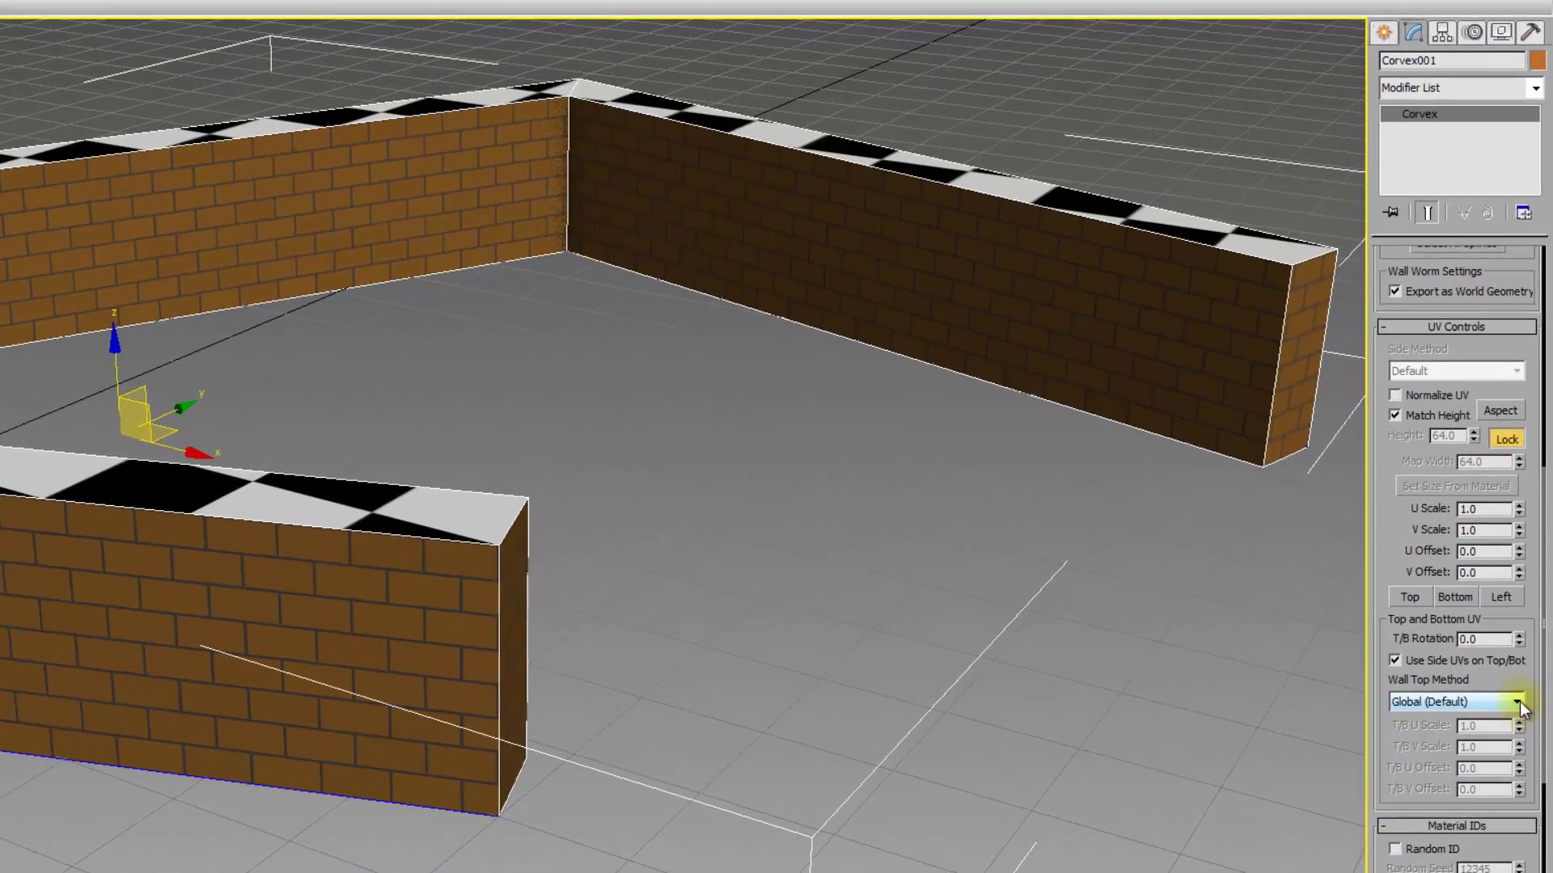
# Set the CorVex Wall Top Method to From Side so the top texture follows the wall segments.
pyautogui.click(1517, 701)
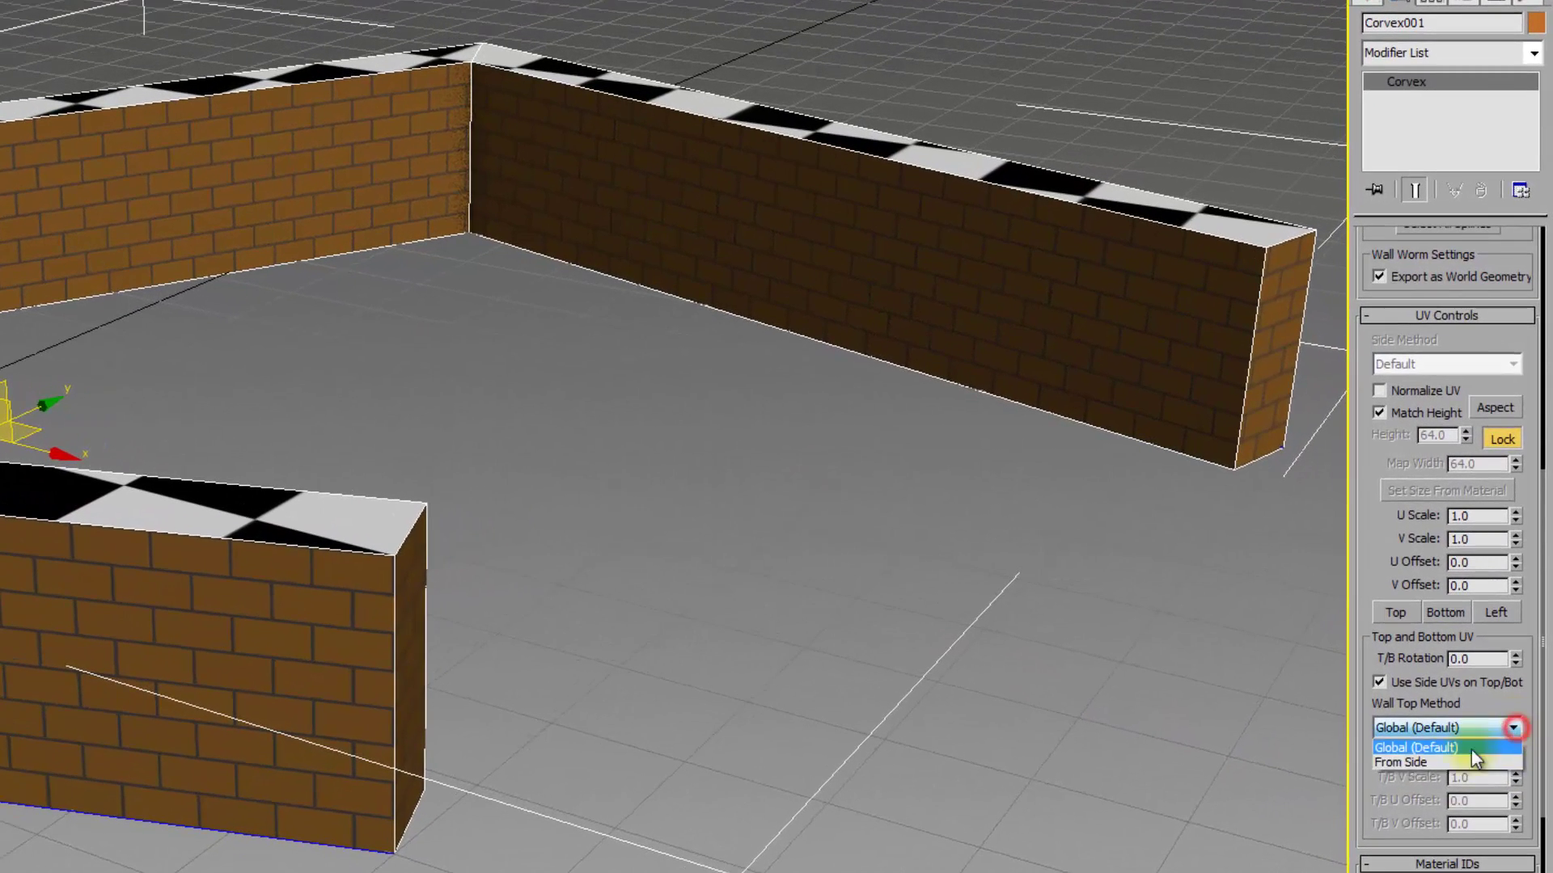
pyautogui.click(1418, 760)
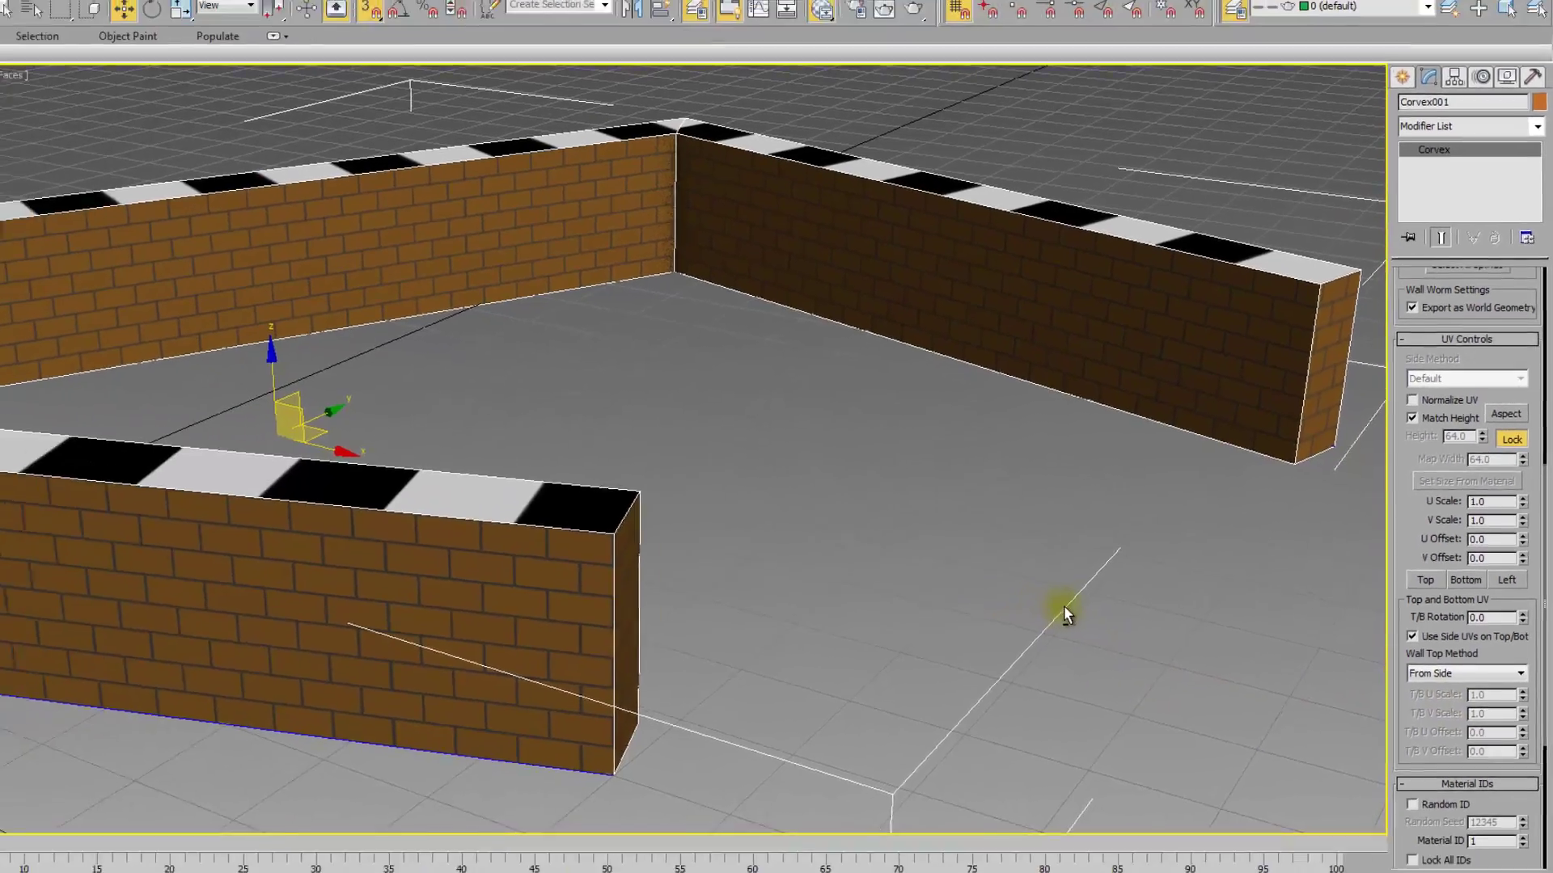
pyautogui.keyDown('alt'); pyautogui.moveTo(953, 642); pyautogui.dragTo(944, 684, button='middle'); pyautogui.keyUp('alt')
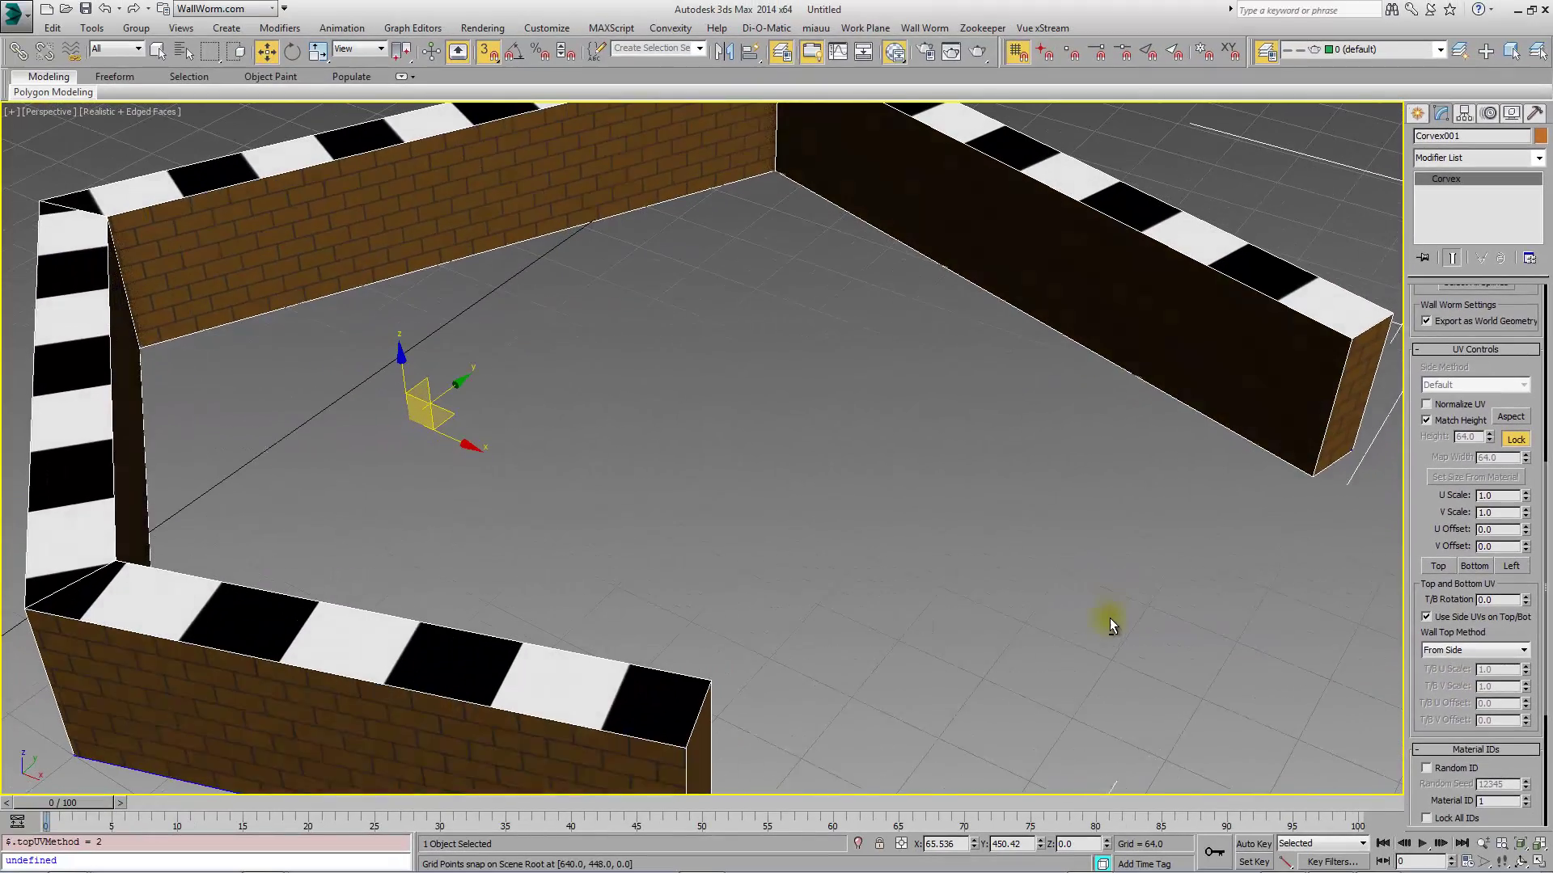
pyautogui.keyDown('alt'); pyautogui.moveTo(1109, 618); pyautogui.dragTo(1005, 634, button='middle'); pyautogui.keyUp('alt')
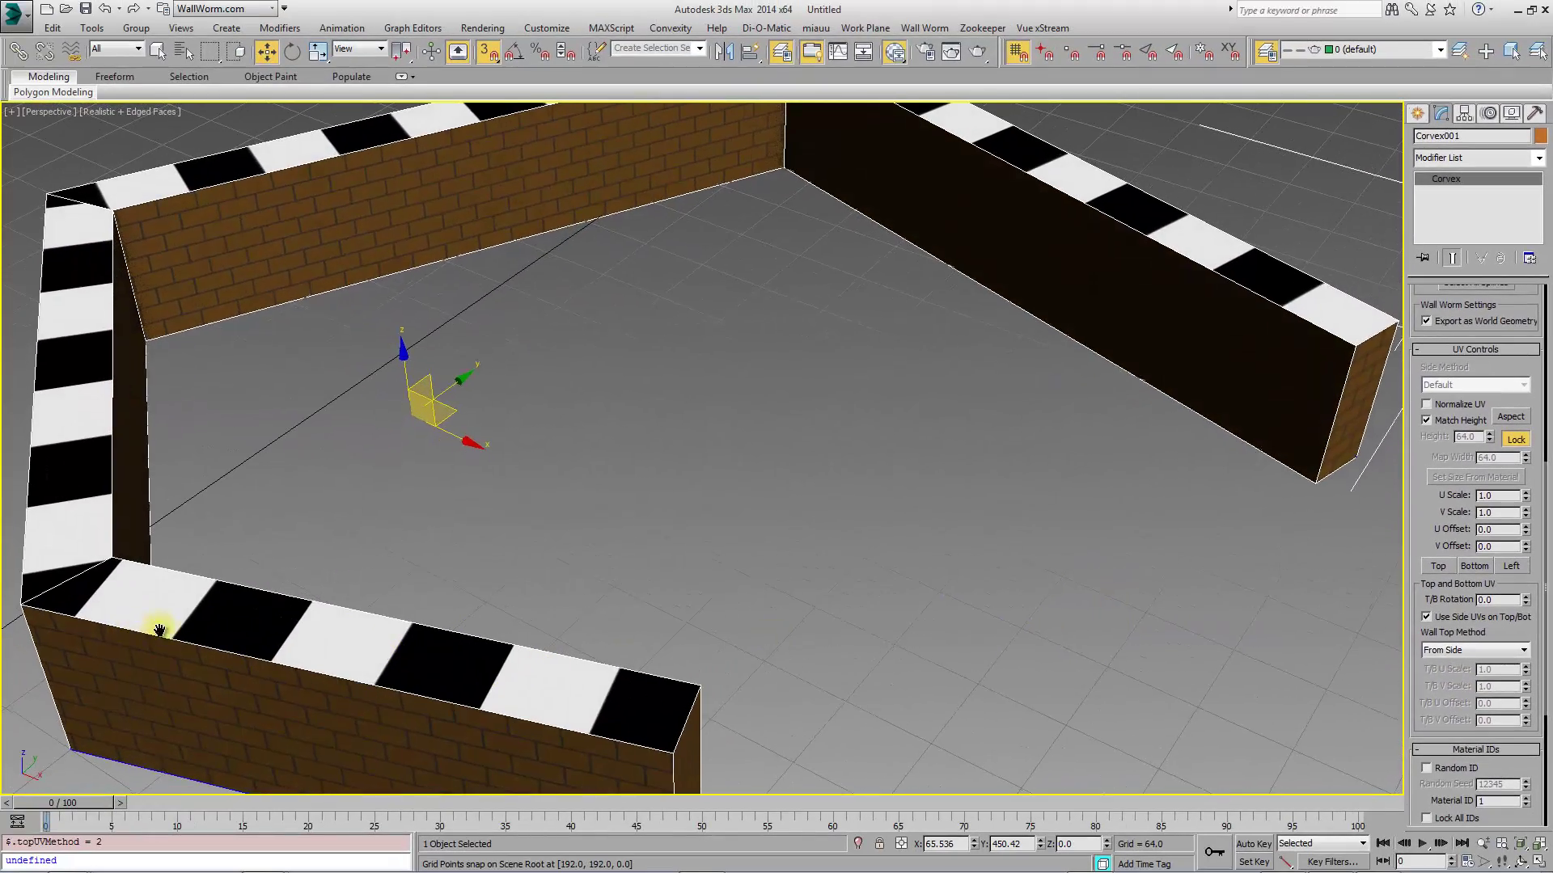
pyautogui.moveTo(159, 631); pyautogui.dragTo(203, 620, button='middle')
pyautogui.moveTo(745, 480); pyautogui.dragTo(727, 485, button='middle')
pyautogui.scroll(-2, 727, 477)
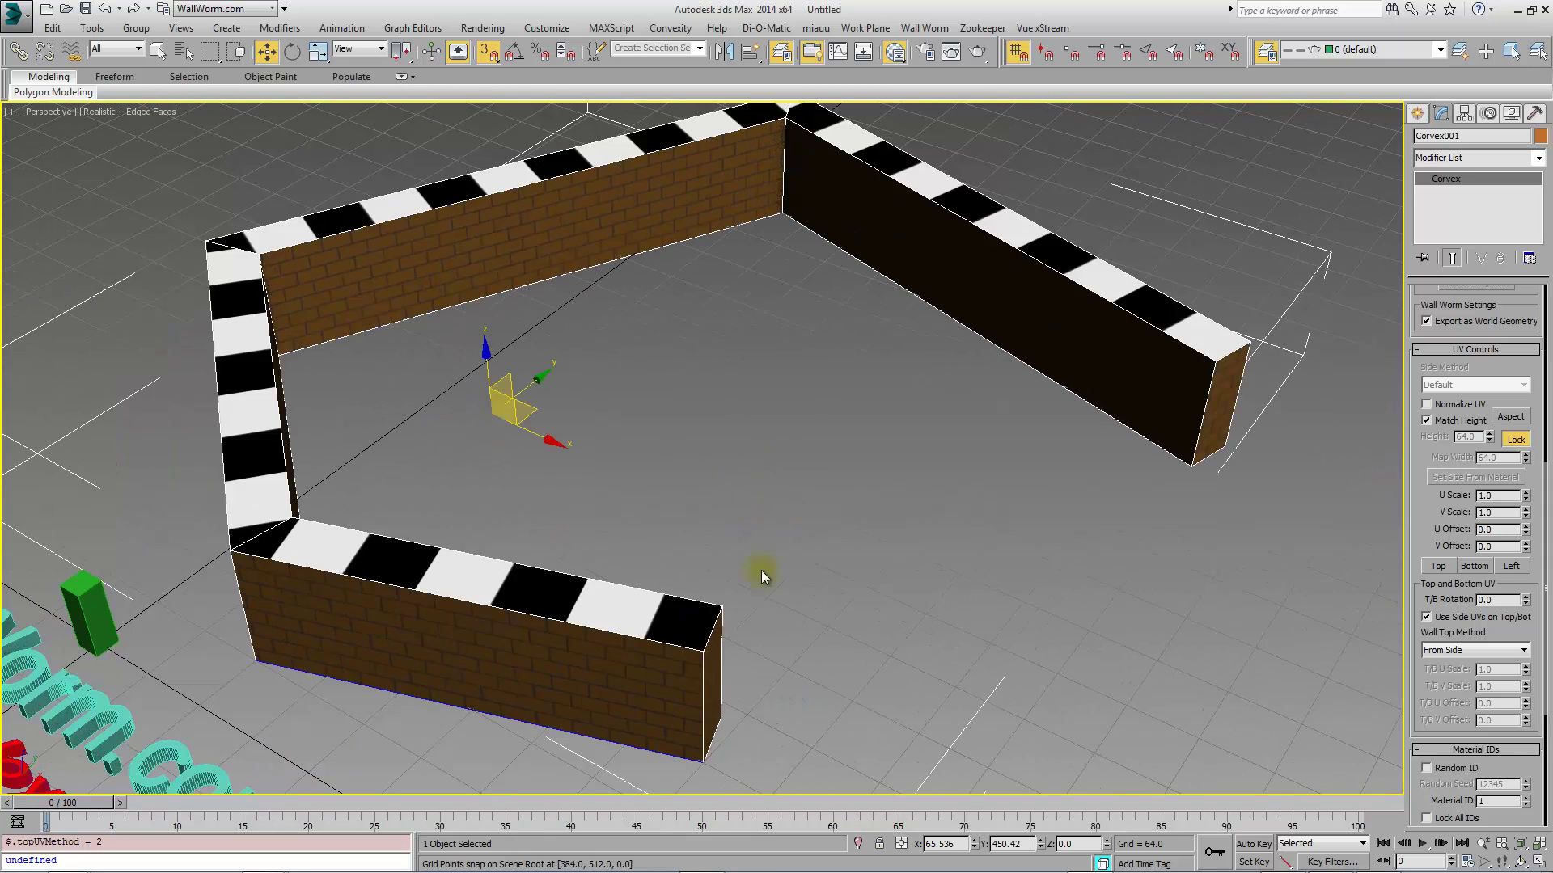
pyautogui.moveTo(1102, 329); pyautogui.dragTo(1059, 376, button='middle')
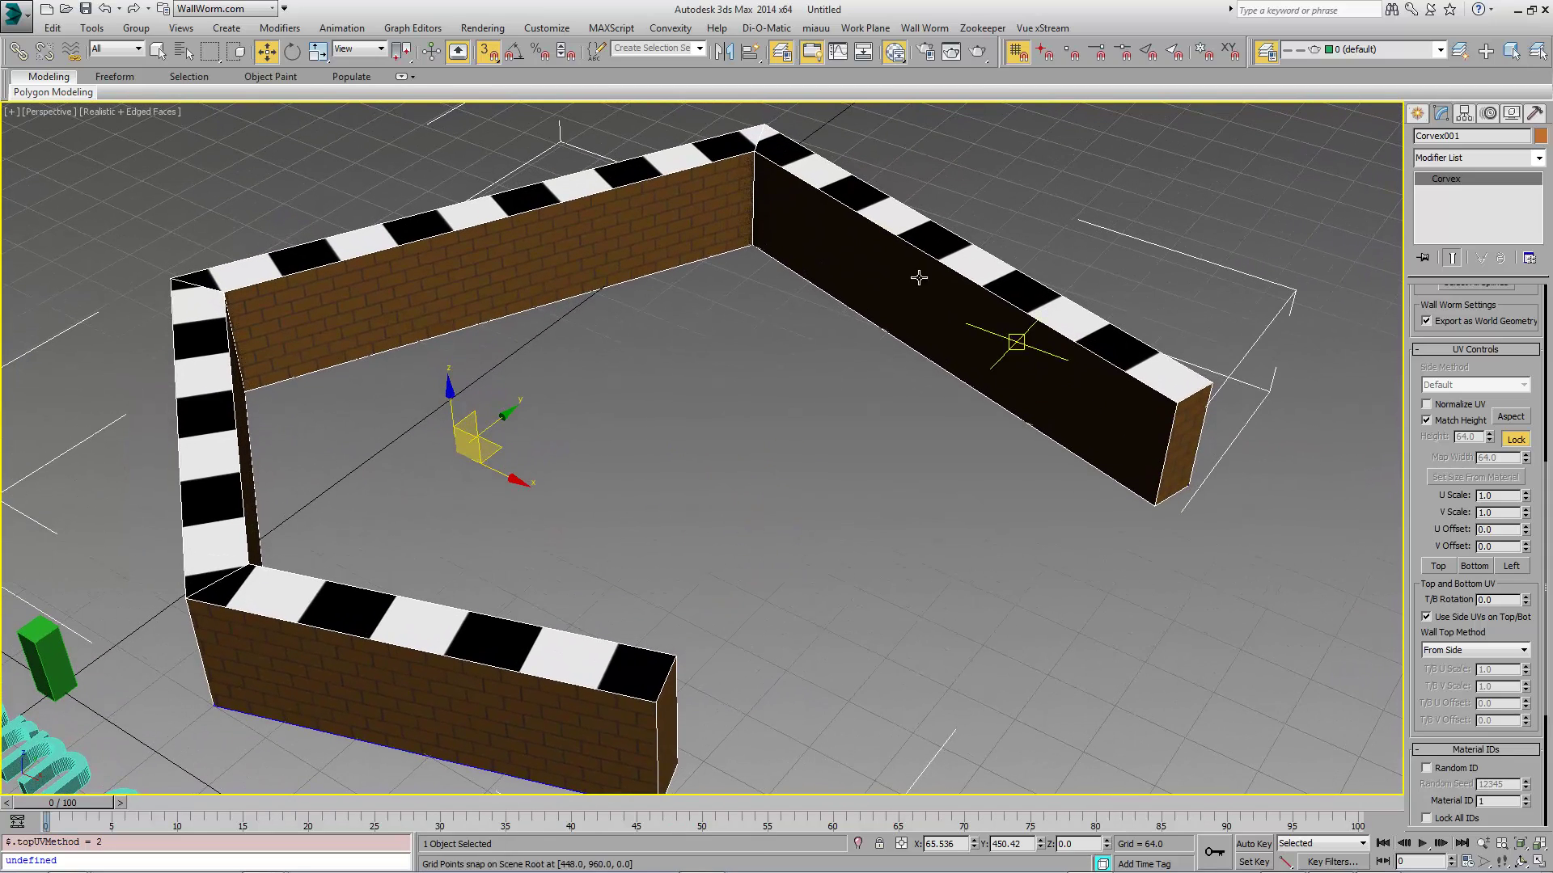
pyautogui.click(1485, 651)
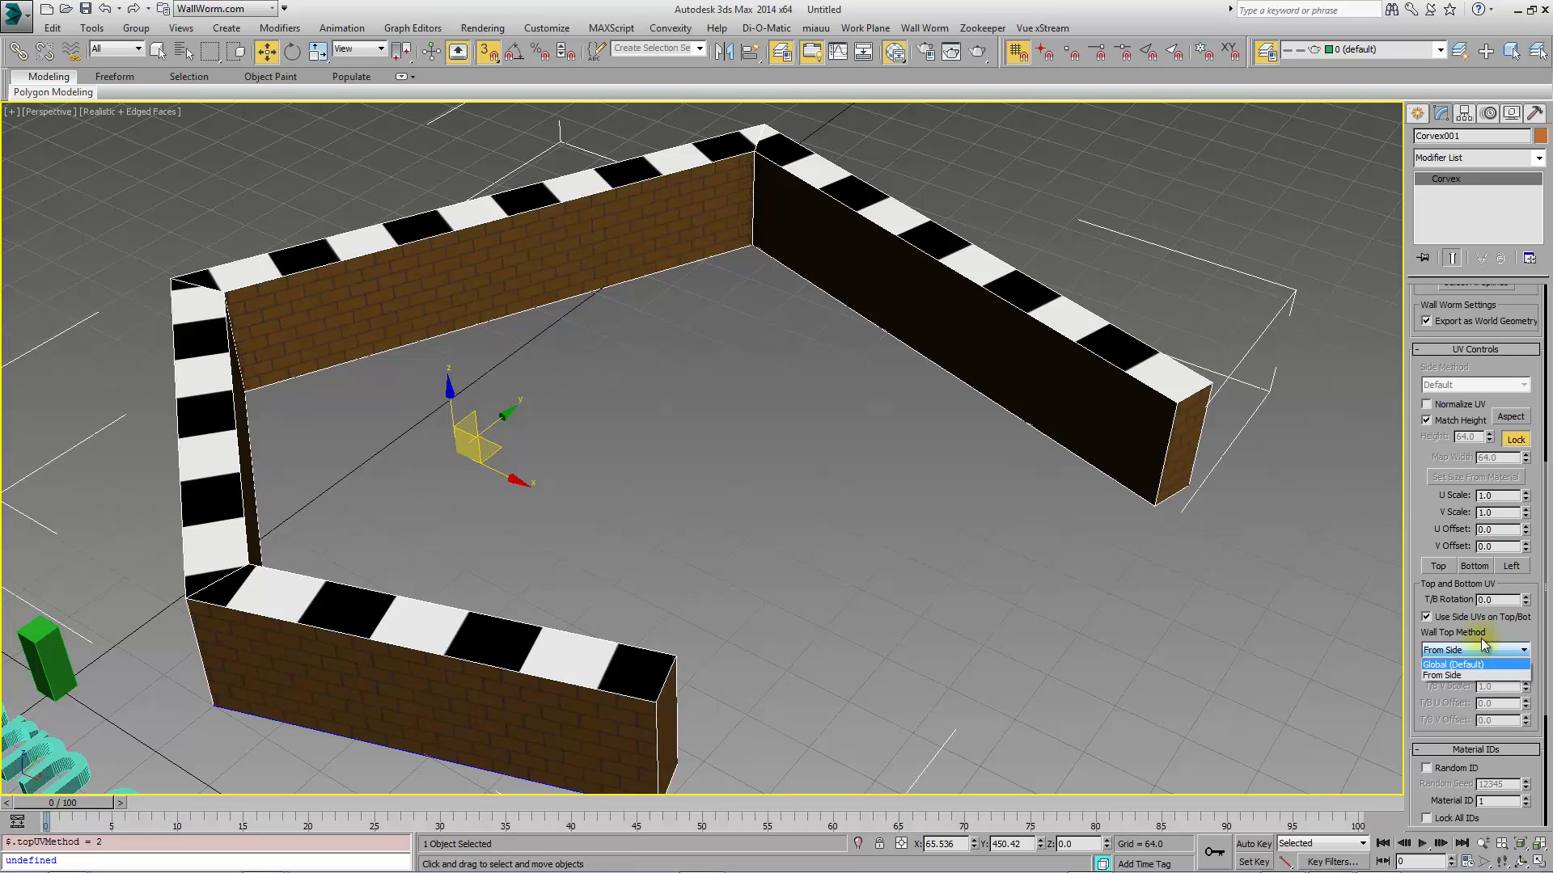
pyautogui.click(1453, 674)
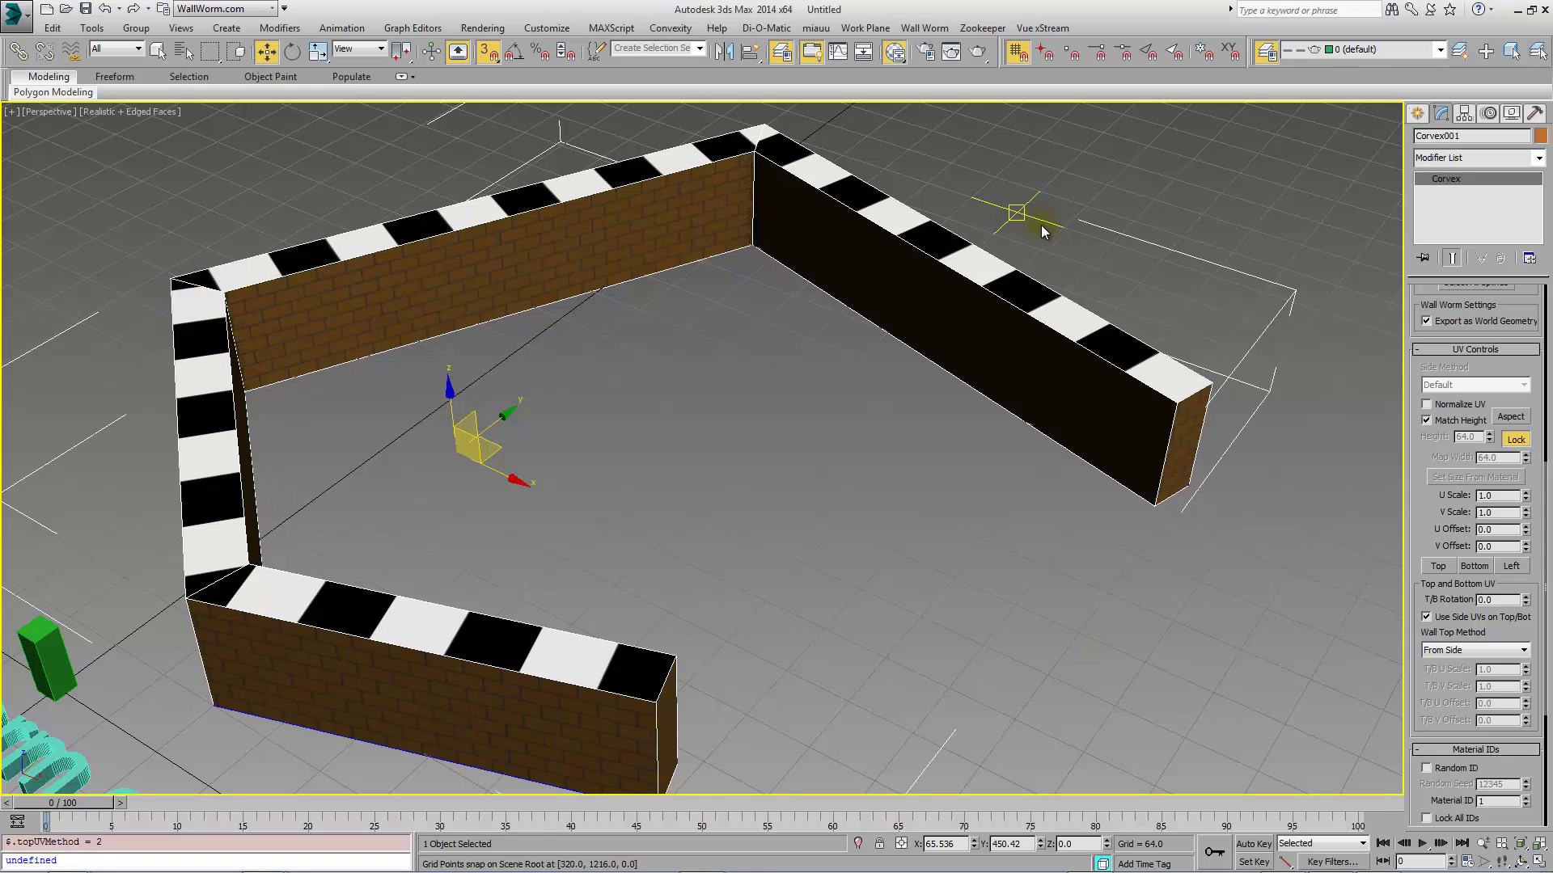
# Turn off Use Side UVs on Top/Bot and set the top and bottom UV scale to U 4 and V 3.
pyautogui.click(1428, 617)
pyautogui.scroll(-2, 1456, 697)
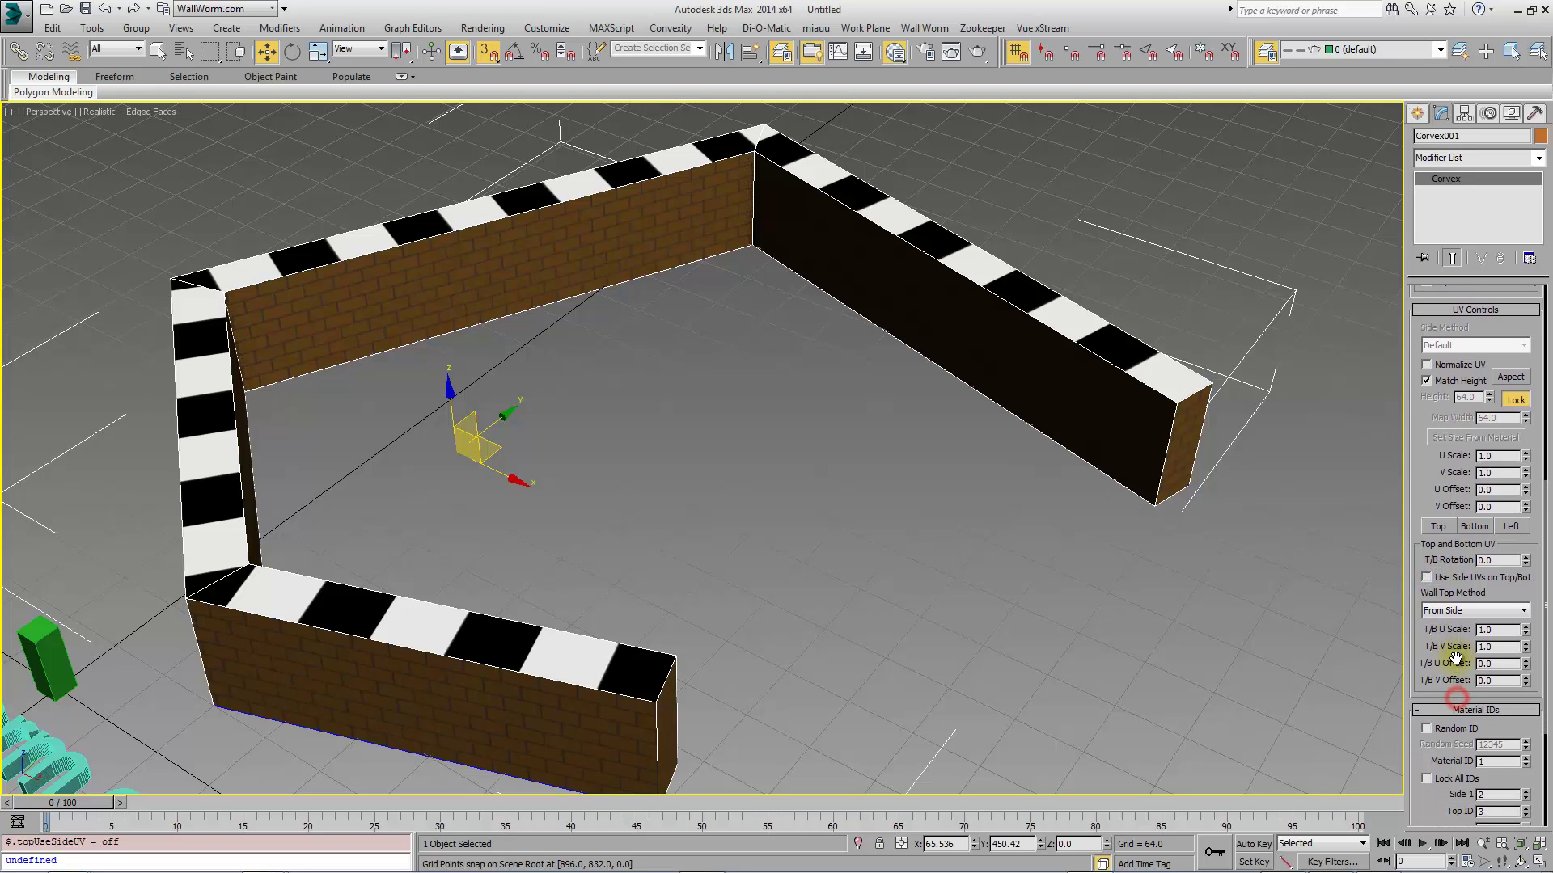
pyautogui.moveTo(1527, 638); pyautogui.dragTo(1498, 439)
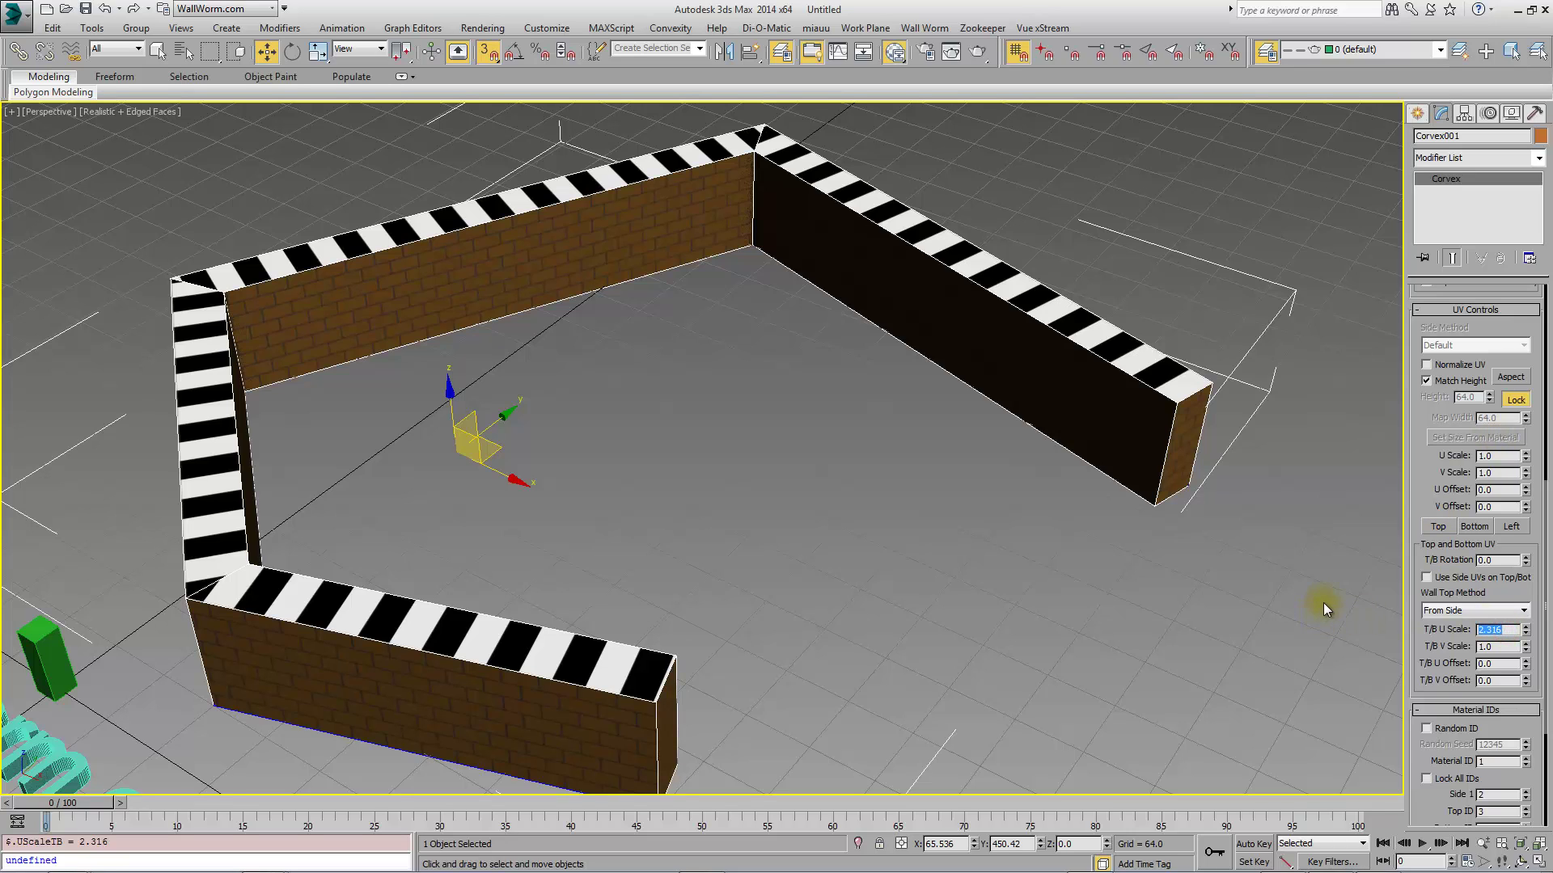
pyautogui.write('4')
pyautogui.press('Tab')
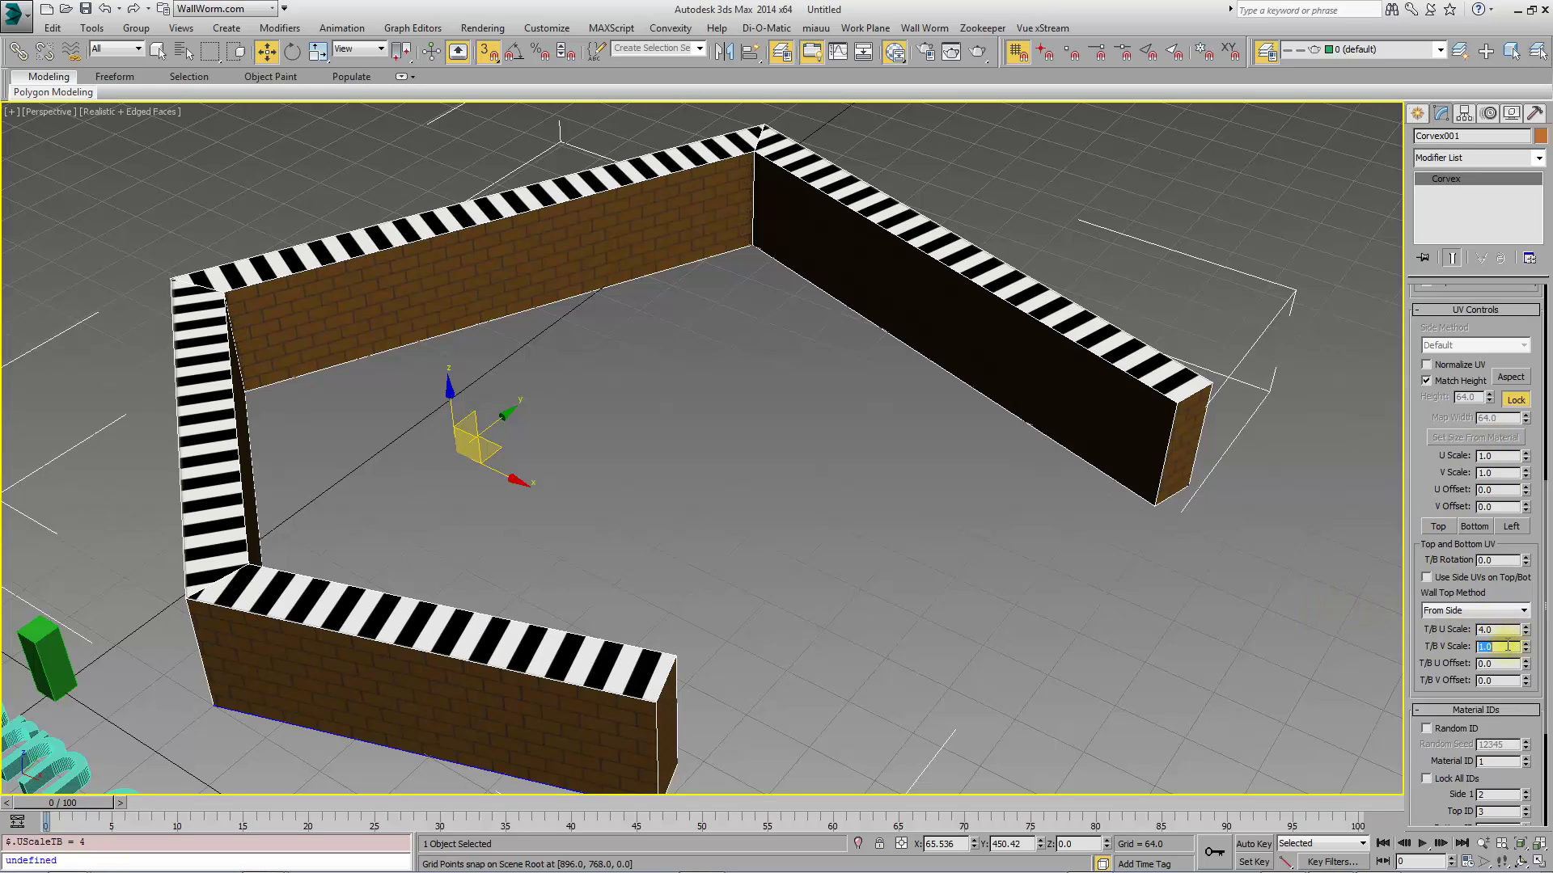
pyautogui.doubleClick(1501, 646)
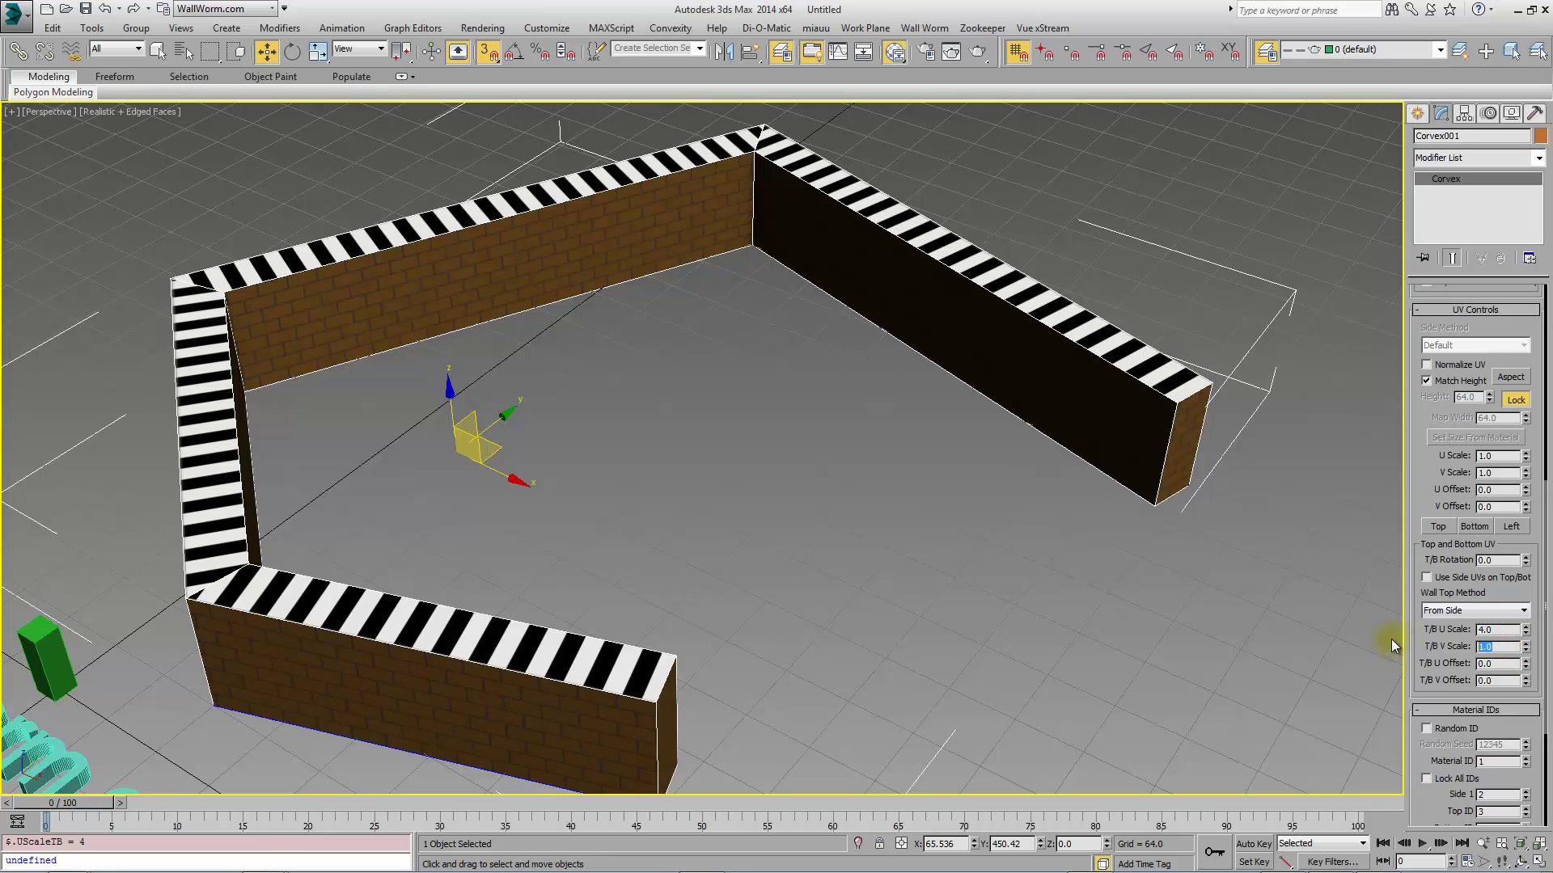
pyautogui.write('3')
pyautogui.press('Return')
pyautogui.scroll(4, 592, 648)
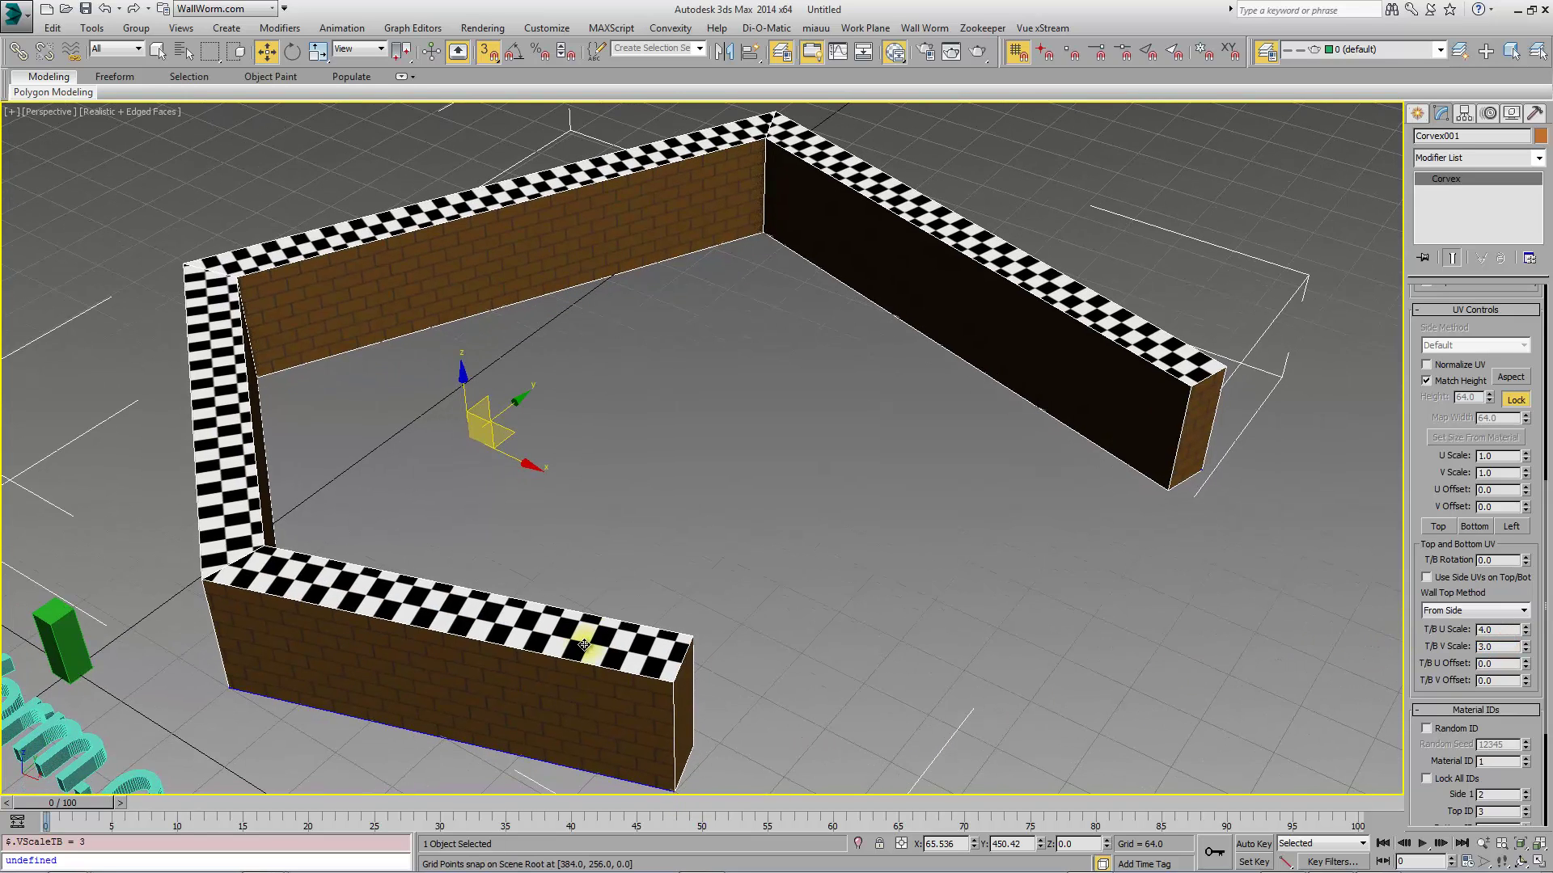
pyautogui.scroll(1, 569, 365)
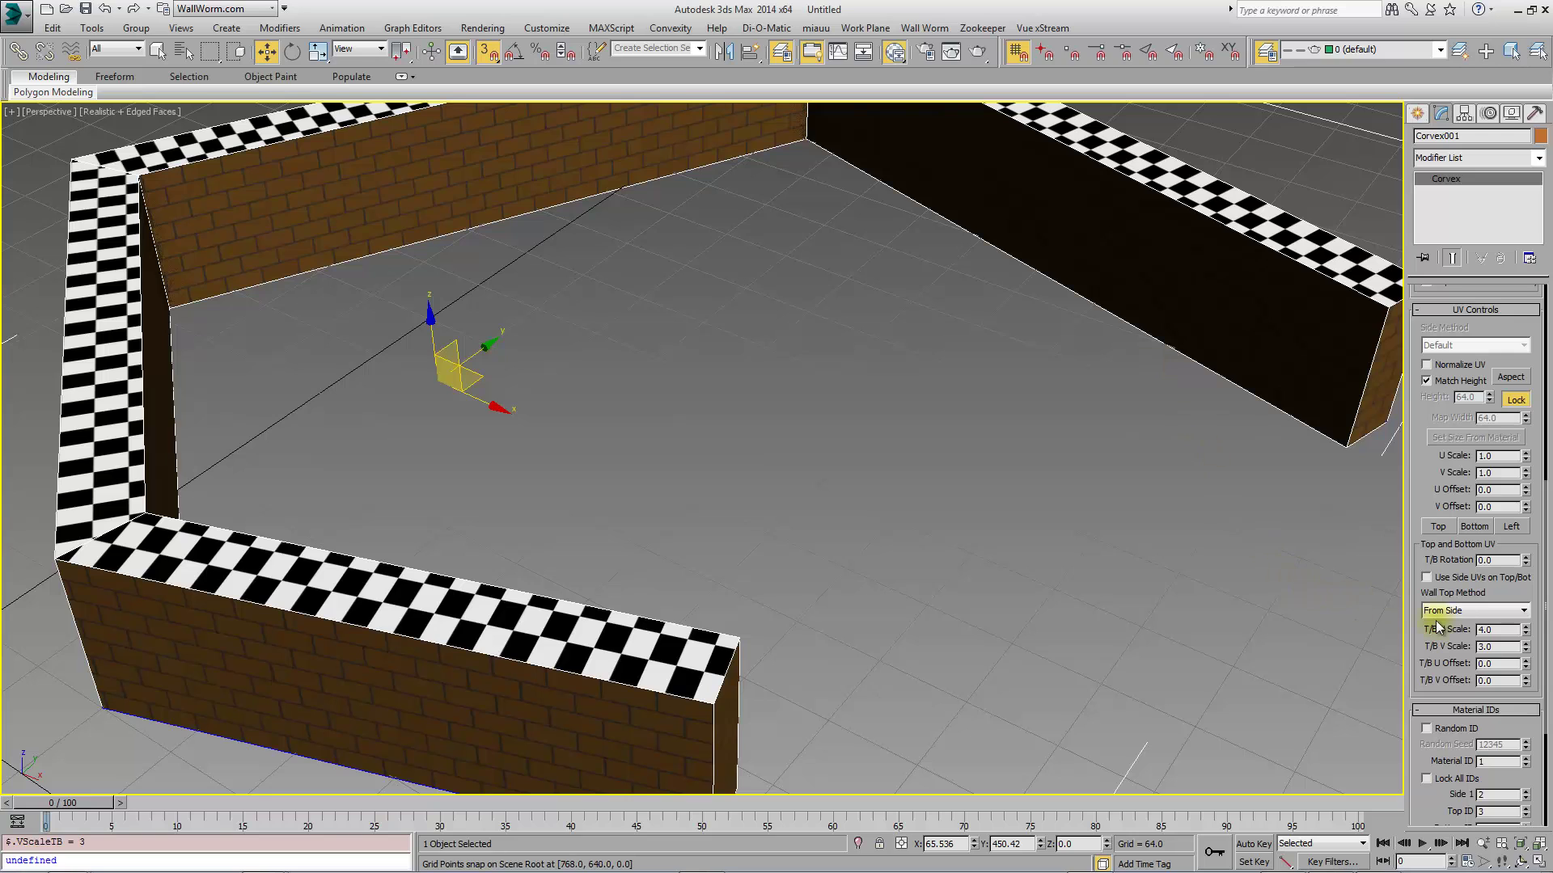
# Shift the wall's top and bottom texture to a V offset of about 0.131 and a U offset of about 5.588.
pyautogui.moveTo(1527, 683); pyautogui.dragTo(1500, 575)
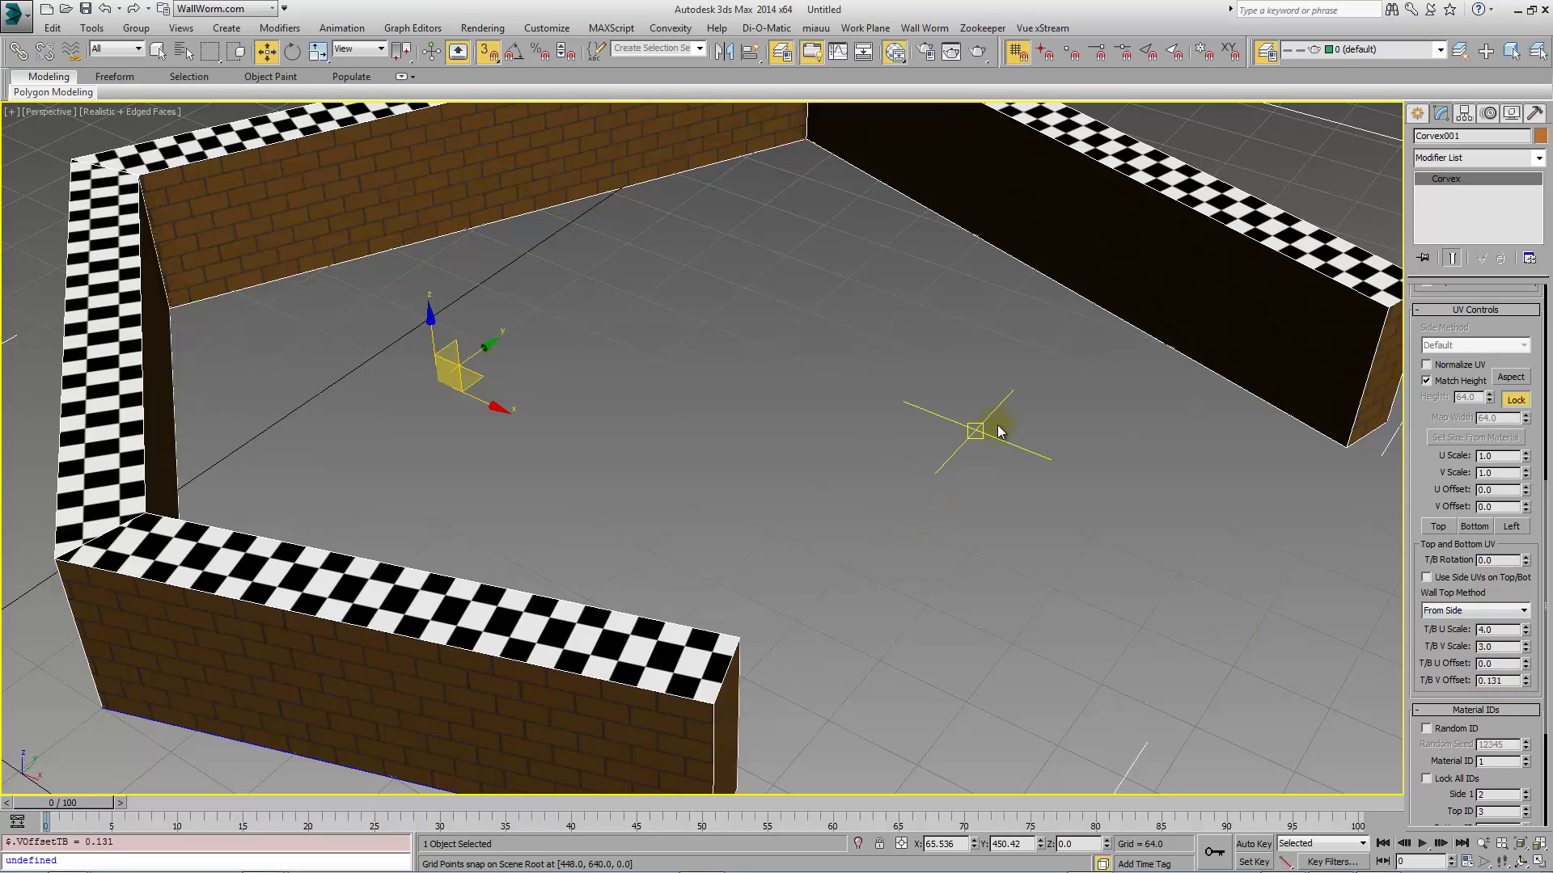
pyautogui.moveTo(992, 423); pyautogui.dragTo(1109, 490, button='middle')
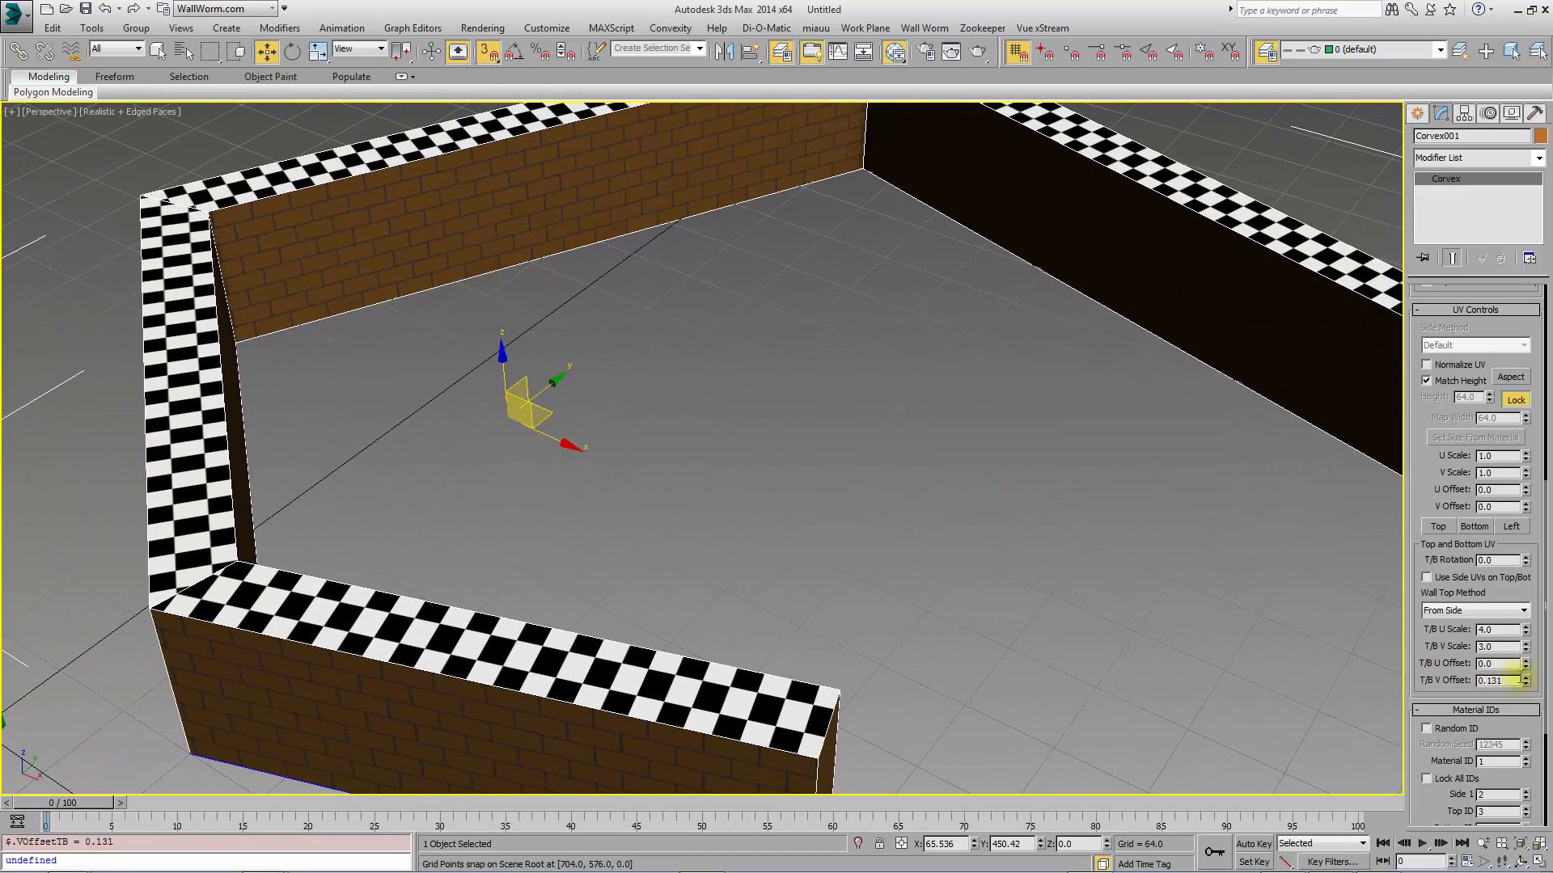
pyautogui.moveTo(1525, 666); pyautogui.dragTo(1237, 475)
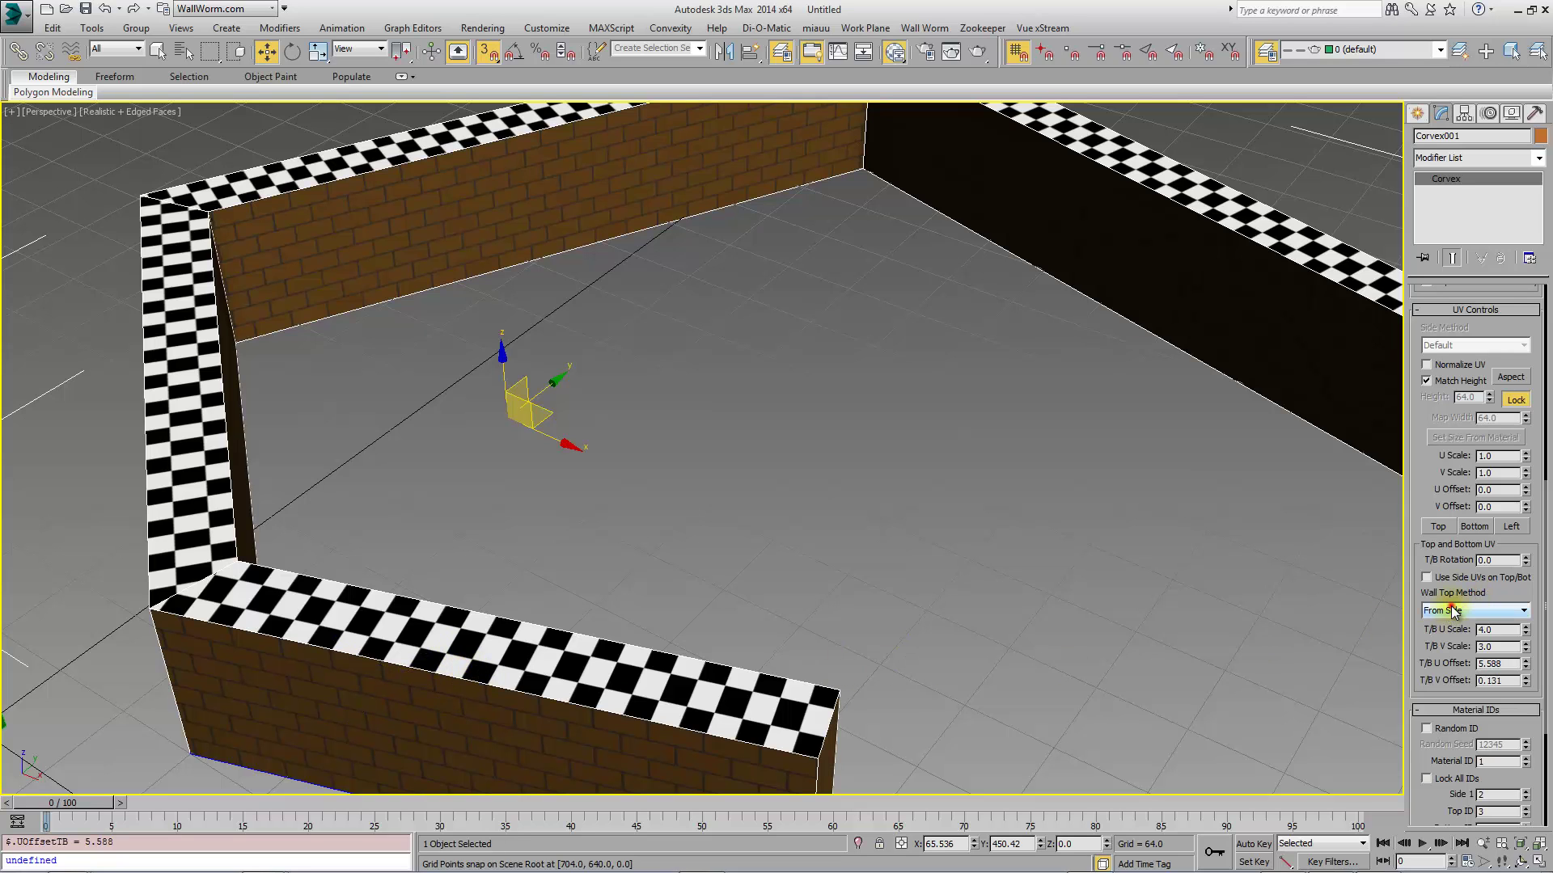
# Re-enable Use Side UVs on Top/Bot for the wall and inspect the texture alignment at its outer corner.
pyautogui.click(1426, 577)
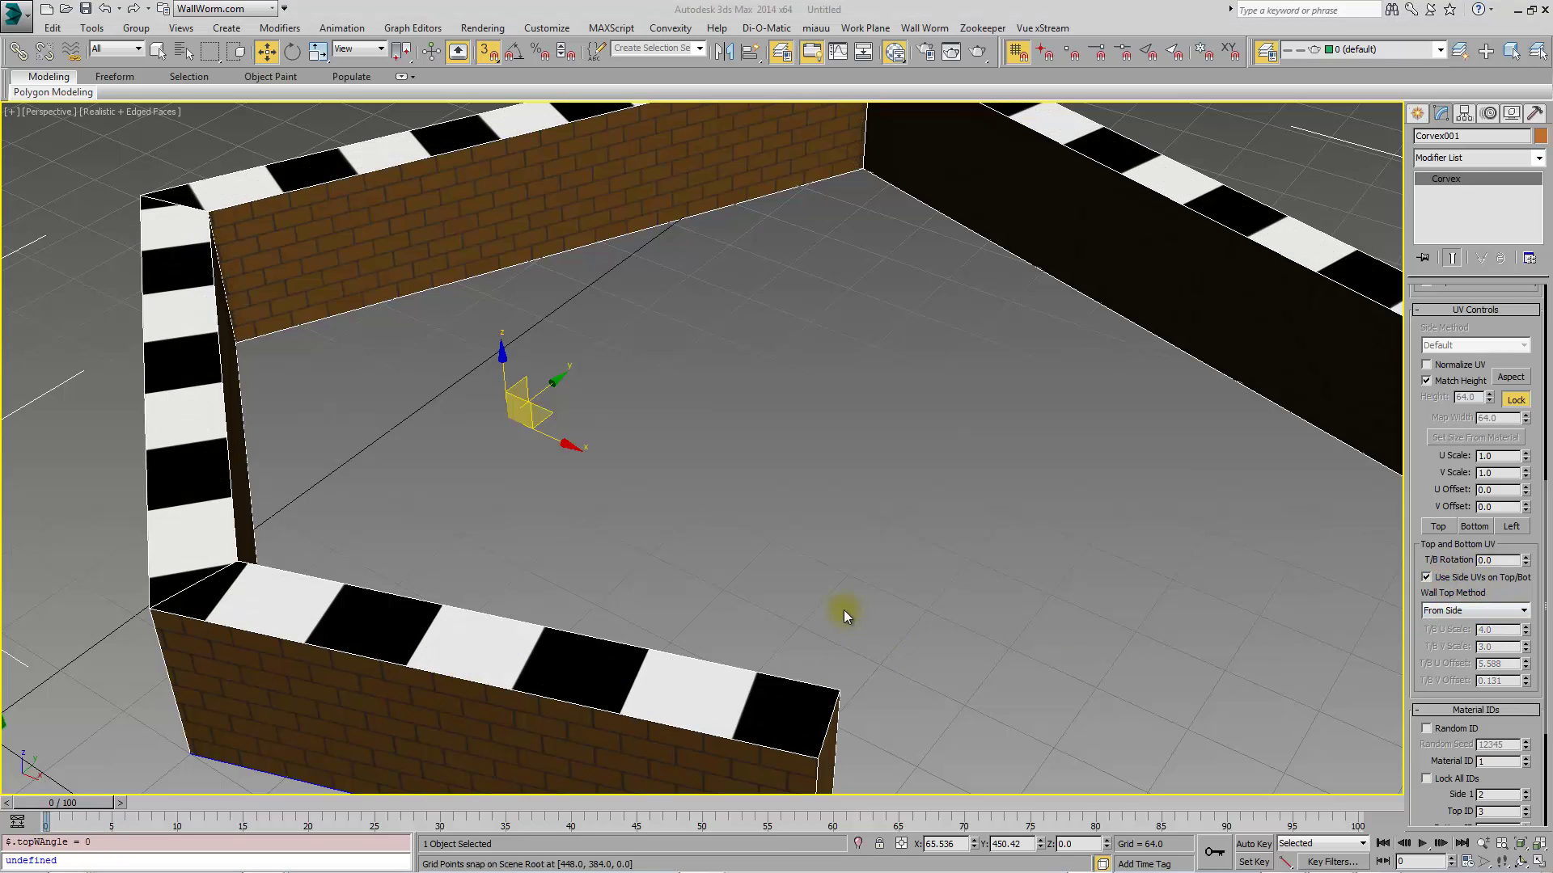
pyautogui.keyDown('alt'); pyautogui.moveTo(842, 610); pyautogui.dragTo(917, 568, button='middle'); pyautogui.keyUp('alt')
pyautogui.scroll(3, 917, 568)
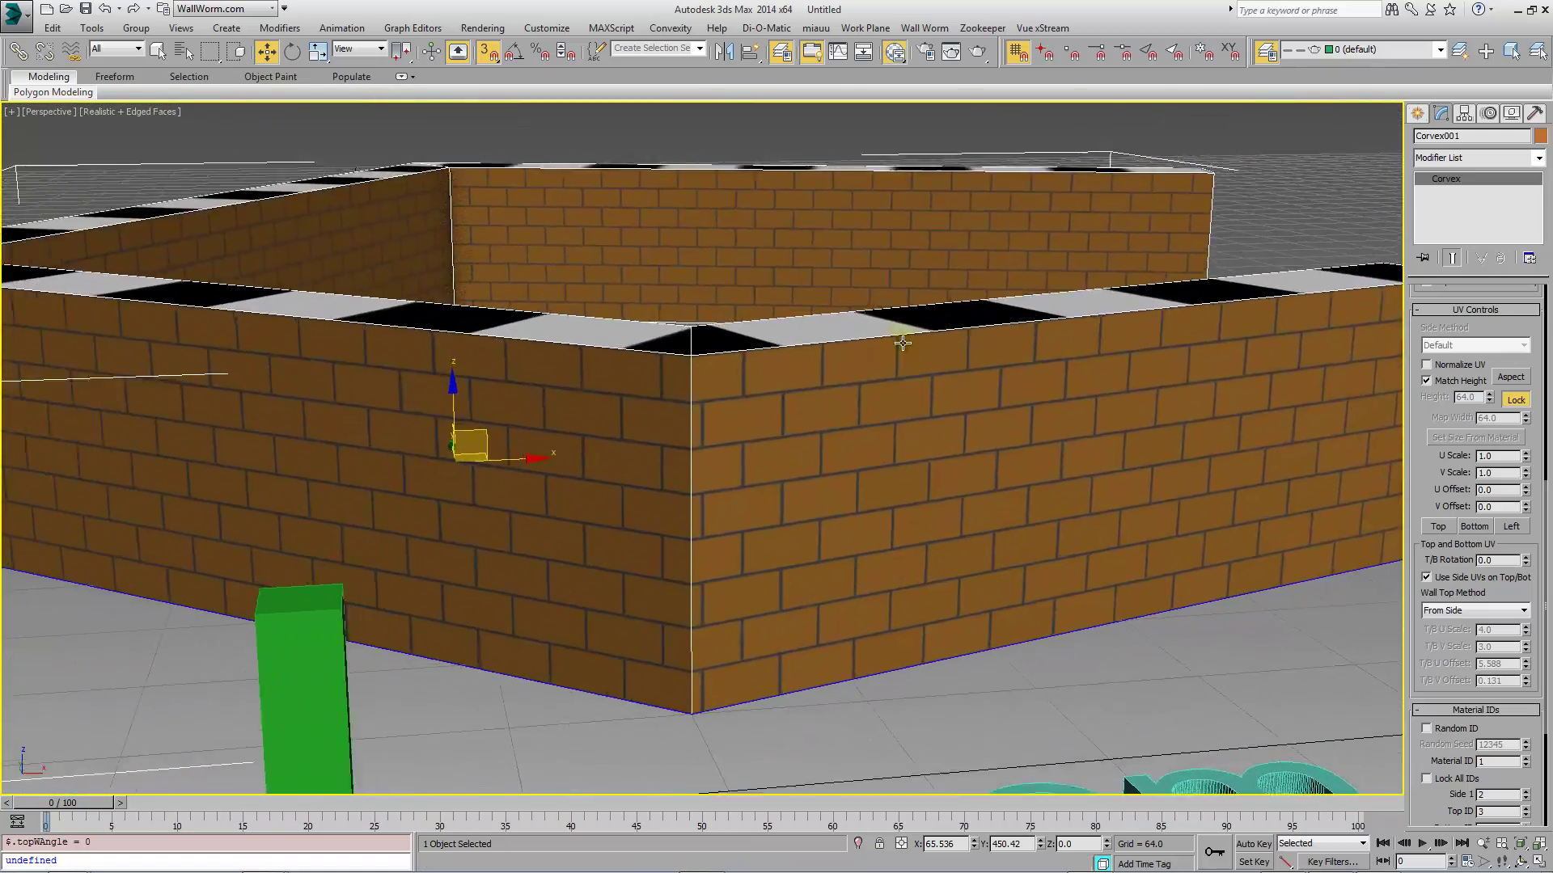
# Shift the wall's side texture to a U offset of about -0.411 while checking the brick alignment at the outer corner.
pyautogui.scroll(2, 903, 343)
pyautogui.moveTo(681, 388); pyautogui.dragTo(795, 388, button='middle')
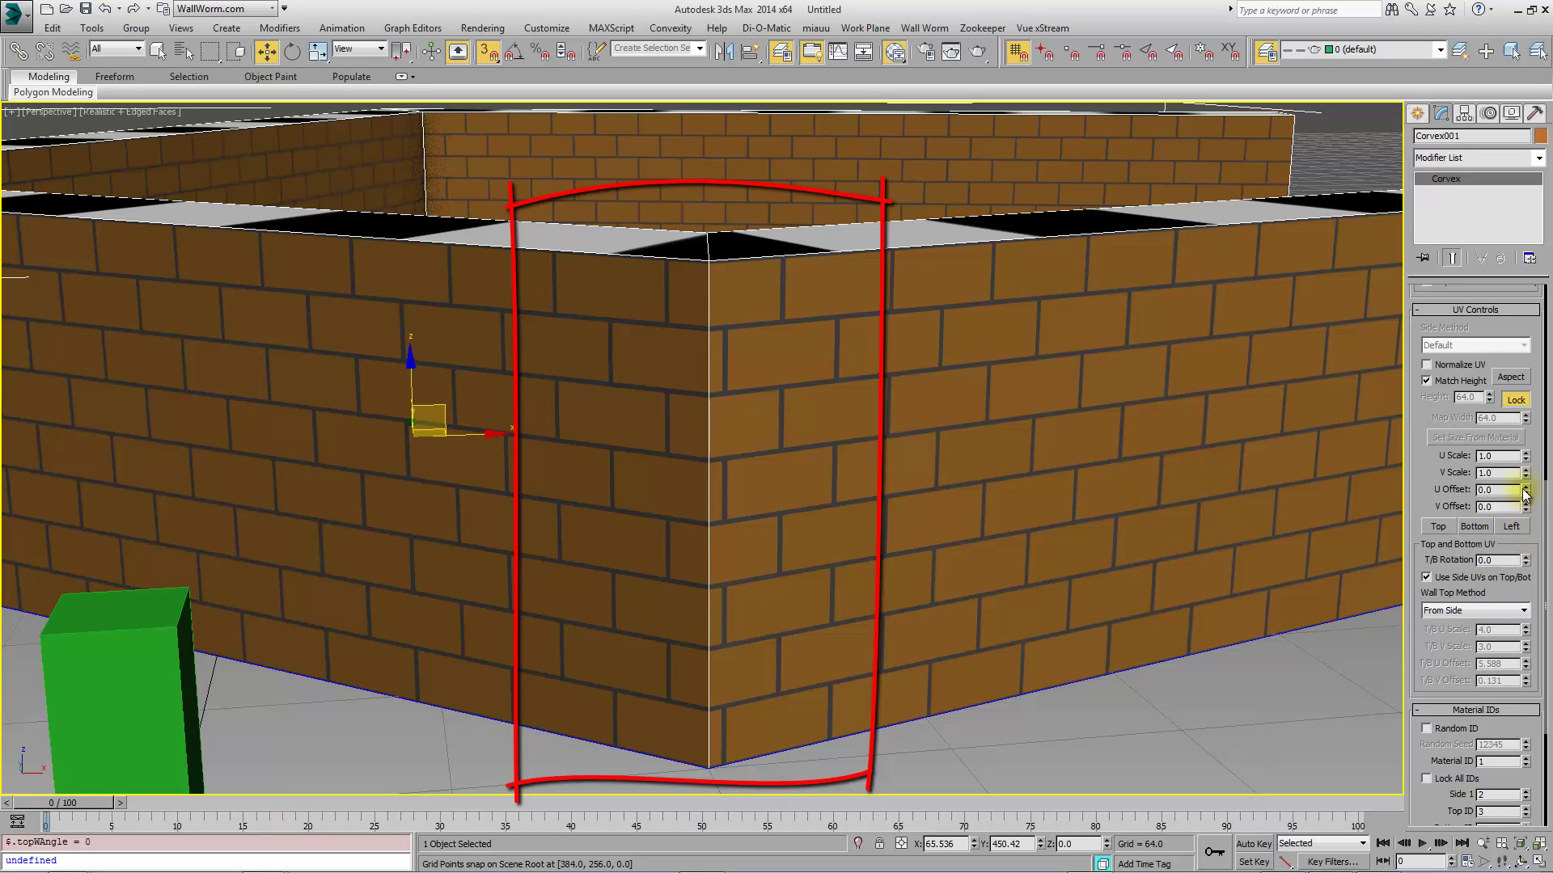
pyautogui.moveTo(1526, 493)
pyautogui.mouseDown()
pyautogui.moveTo(1526, 476)
pyautogui.moveTo(1526, 511)
pyautogui.mouseUp()
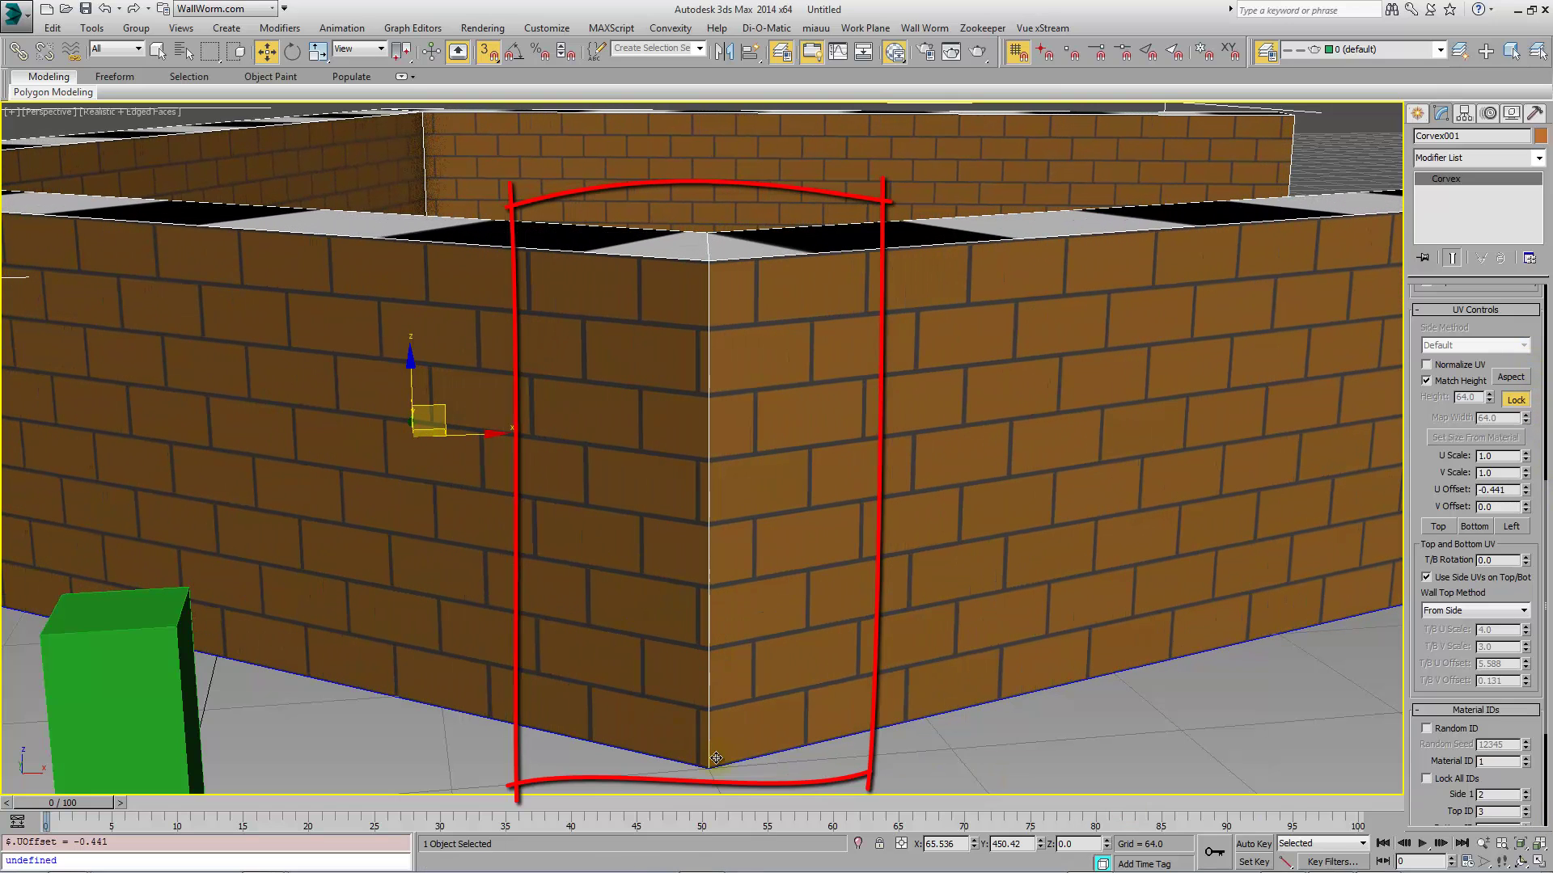
pyautogui.moveTo(1526, 496); pyautogui.dragTo(1526, 489)
pyautogui.moveTo(1532, 401); pyautogui.dragTo(1543, 458)
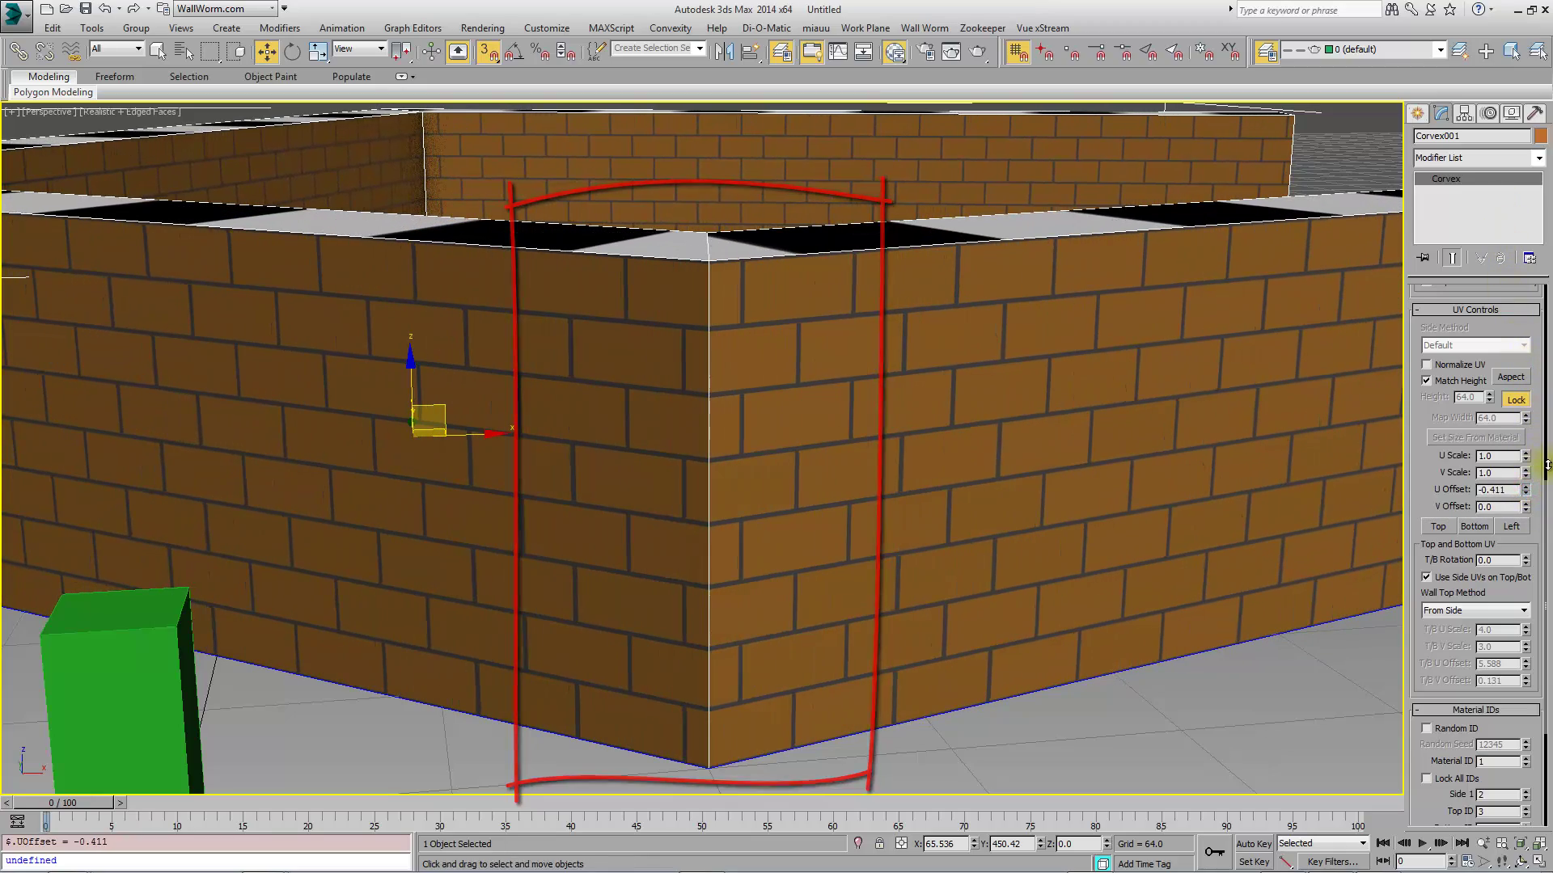
# View the wall's open end and shift the side texture to a U offset of about -0.342.
pyautogui.moveTo(984, 442)
pyautogui.keyDown('alt'); pyautogui.mouseDown(button='middle')
pyautogui.moveTo(870, 433)
pyautogui.moveTo(651, 461)
pyautogui.moveTo(835, 534)
pyautogui.mouseUp(button='middle'); pyautogui.keyUp('alt')
pyautogui.scroll(5, 683, 263)
pyautogui.scroll(-2, 703, 405)
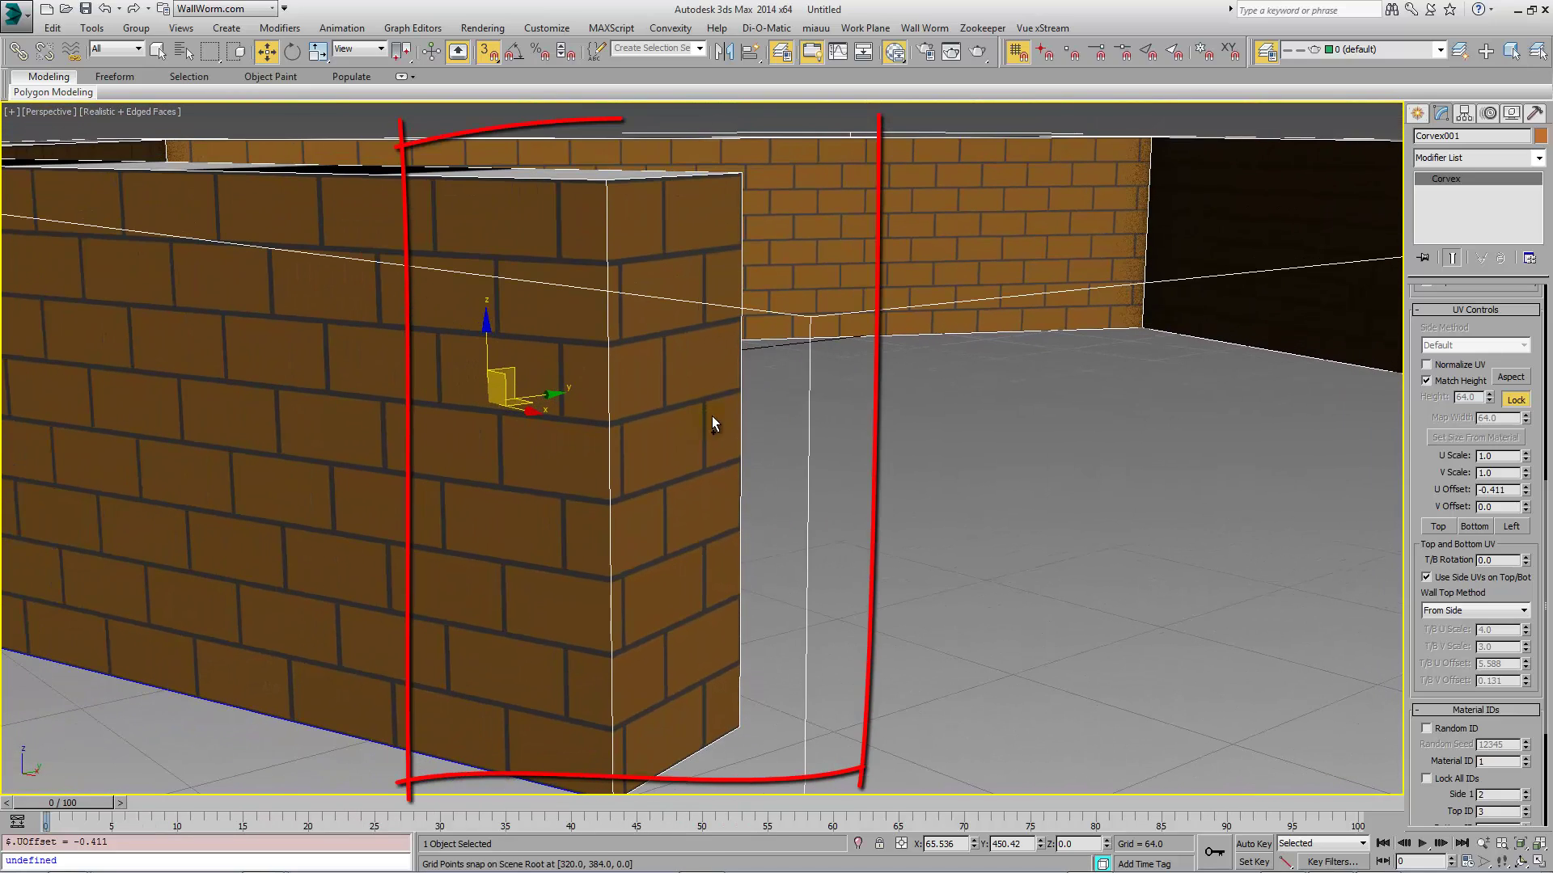
pyautogui.moveTo(1527, 492)
pyautogui.mouseDown()
pyautogui.moveTo(1525, 517)
pyautogui.moveTo(1517, 198)
pyautogui.moveTo(1473, 80)
pyautogui.moveTo(1525, 340)
pyautogui.moveTo(1525, 720)
pyautogui.moveTo(1512, 518)
pyautogui.mouseUp()
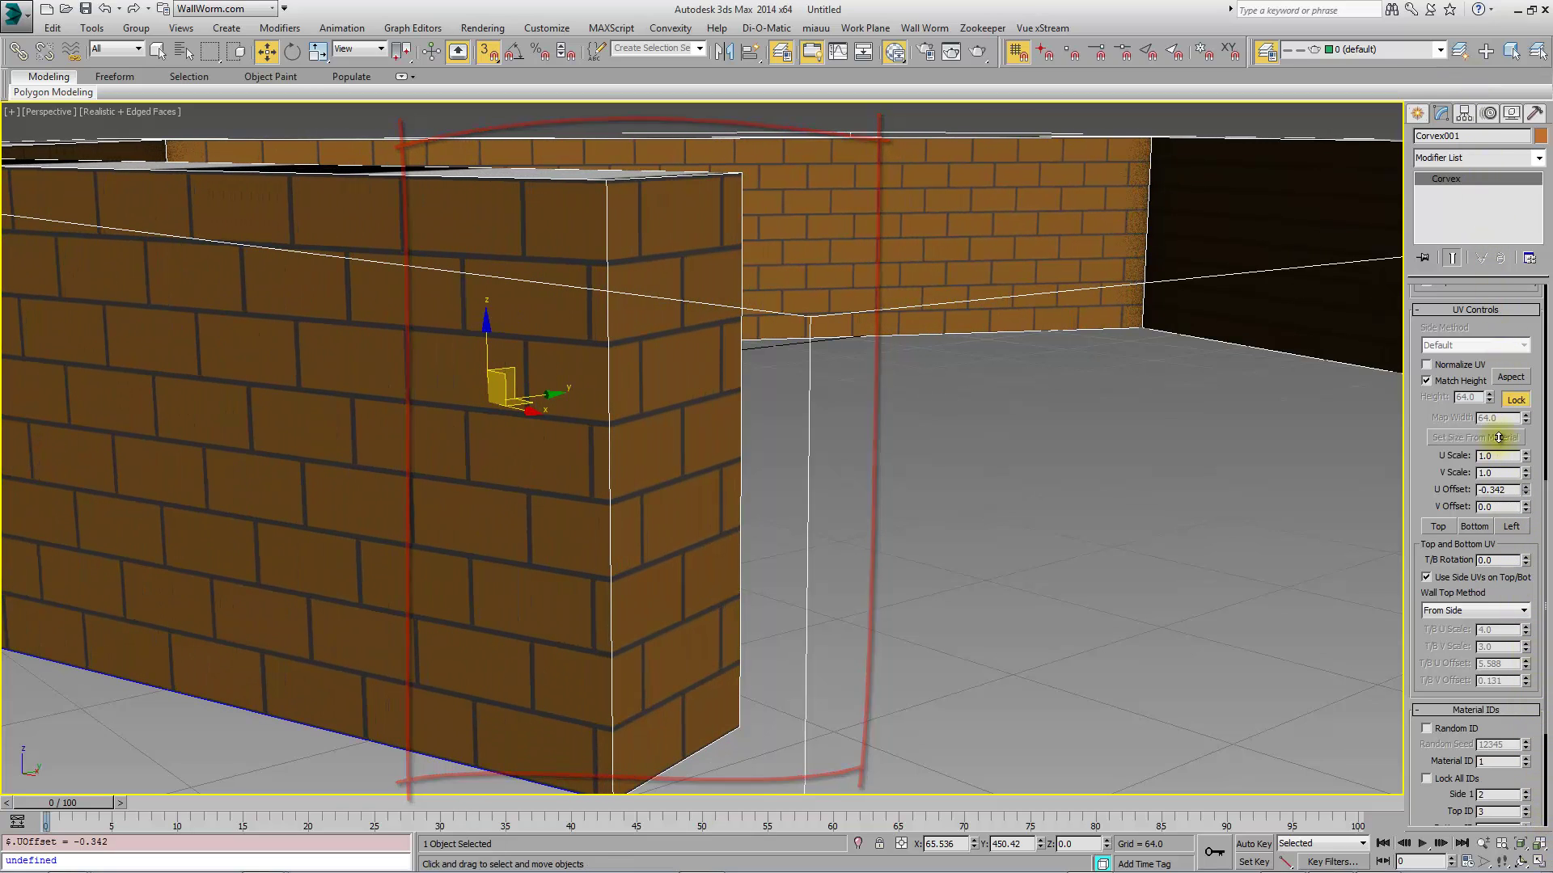
pyautogui.scroll(-3, 676, 406)
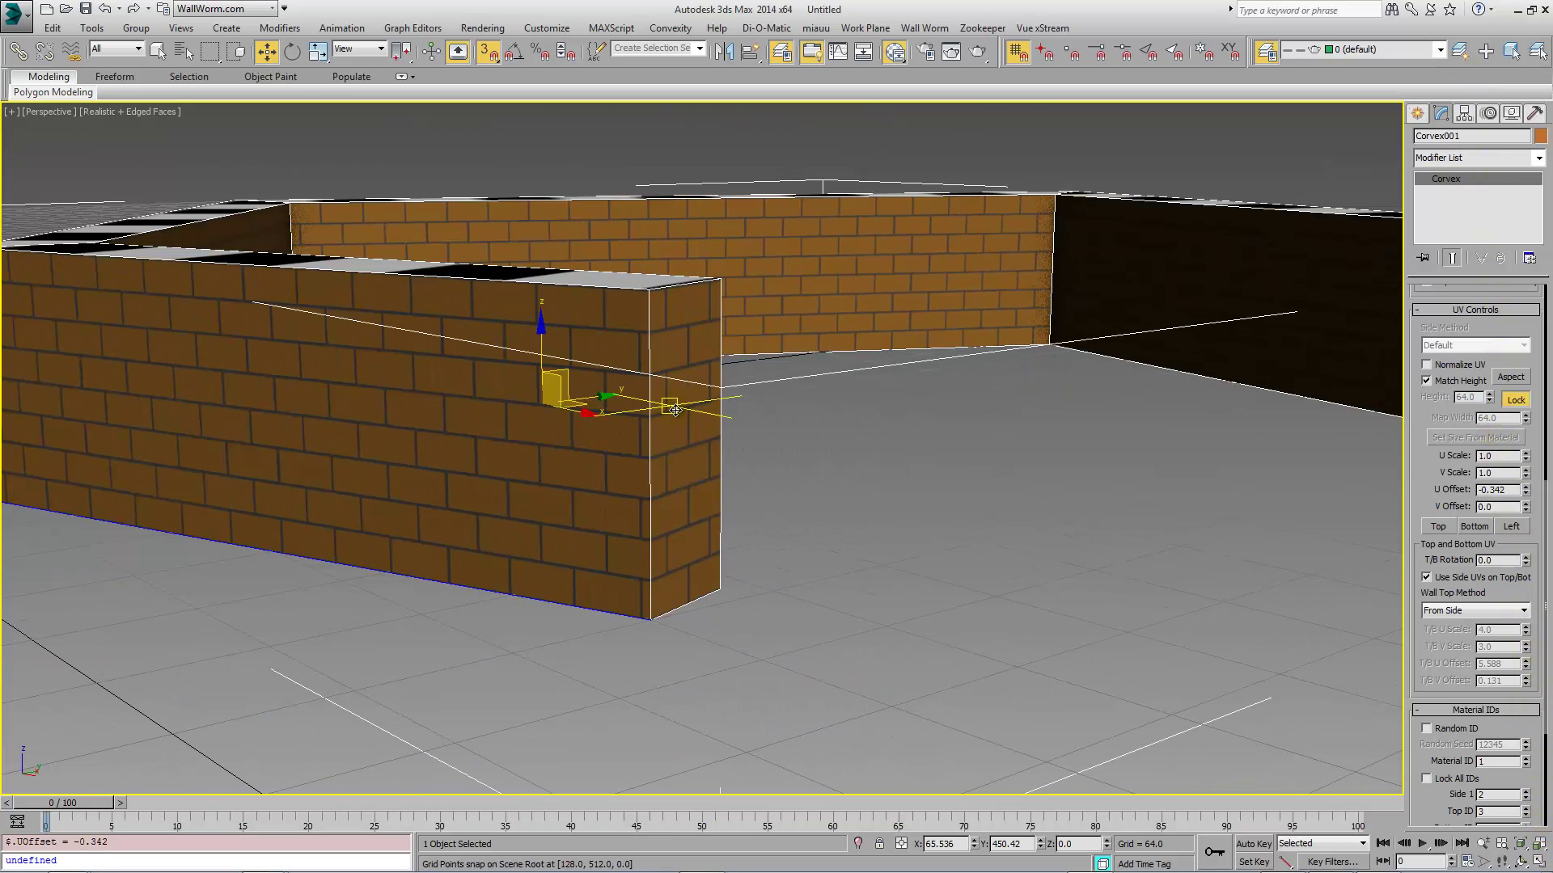
# Try material ID 6 on the wall's visible ends and return the Wall Visible Ends ID to 1.
pyautogui.keyDown('alt'); pyautogui.moveTo(675, 403); pyautogui.dragTo(695, 412, button='middle'); pyautogui.keyUp('alt')
pyautogui.scroll(3, 706, 418)
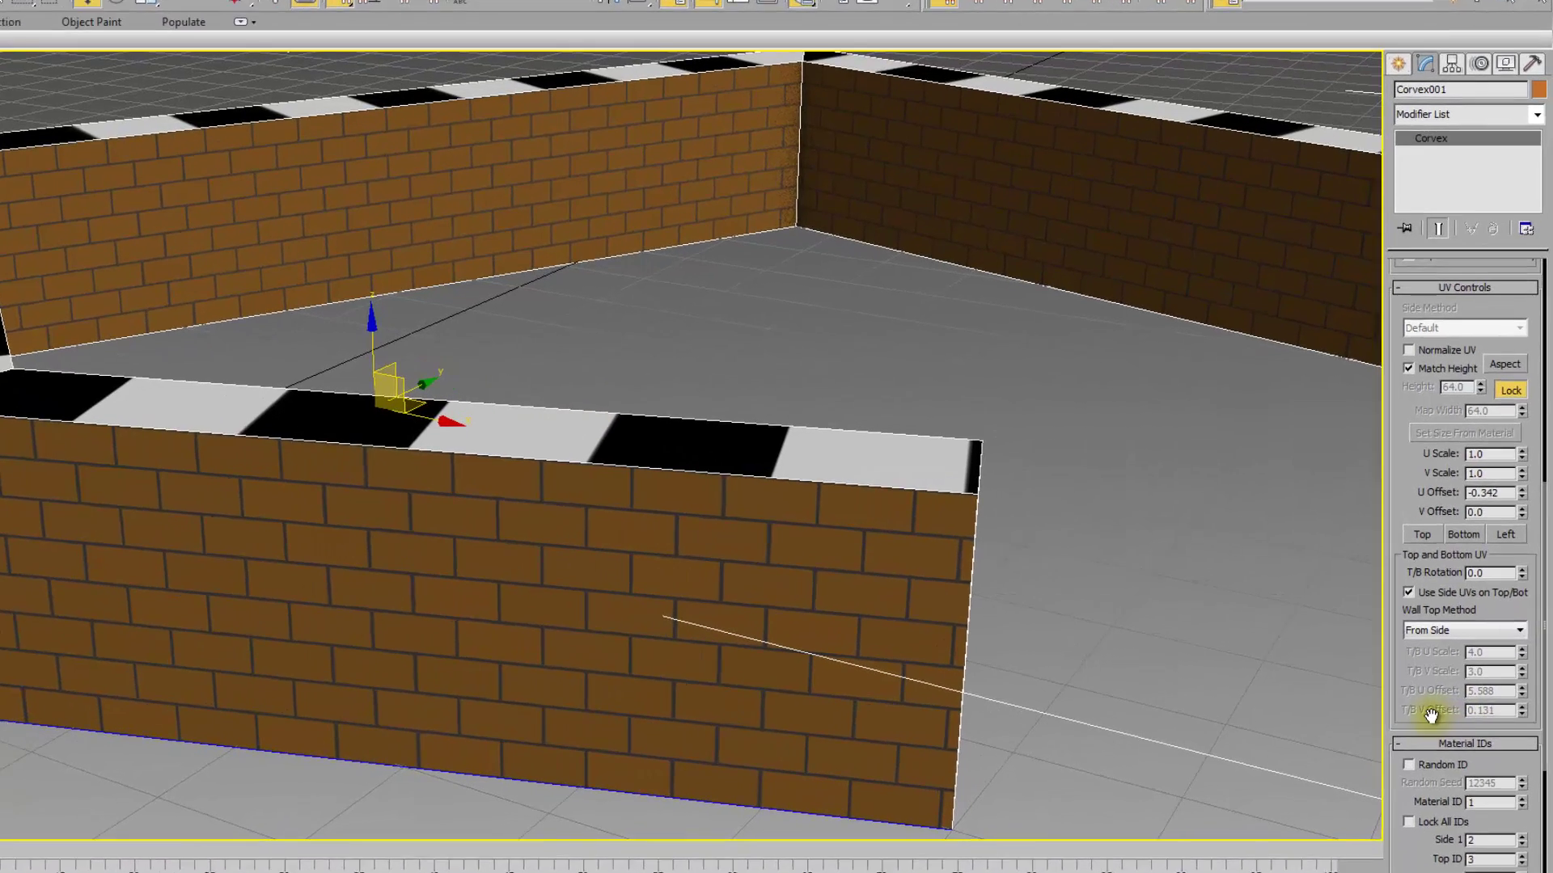
pyautogui.moveTo(1437, 687); pyautogui.dragTo(1415, 479)
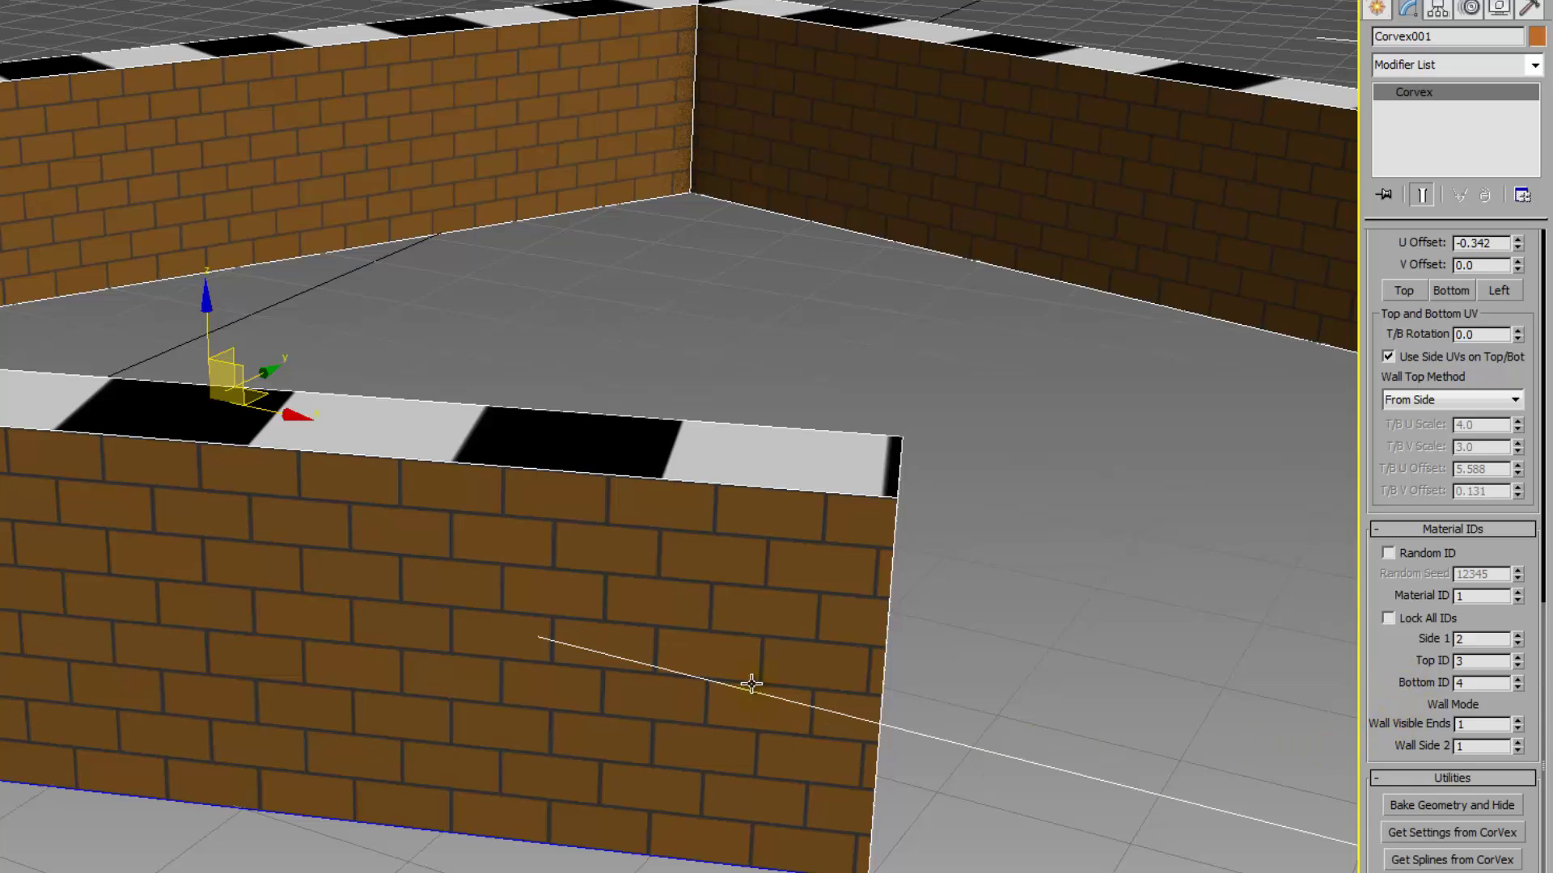
pyautogui.scroll(-2, 621, 613)
pyautogui.scroll(-2, 537, 607)
pyautogui.scroll(3, 426, 617)
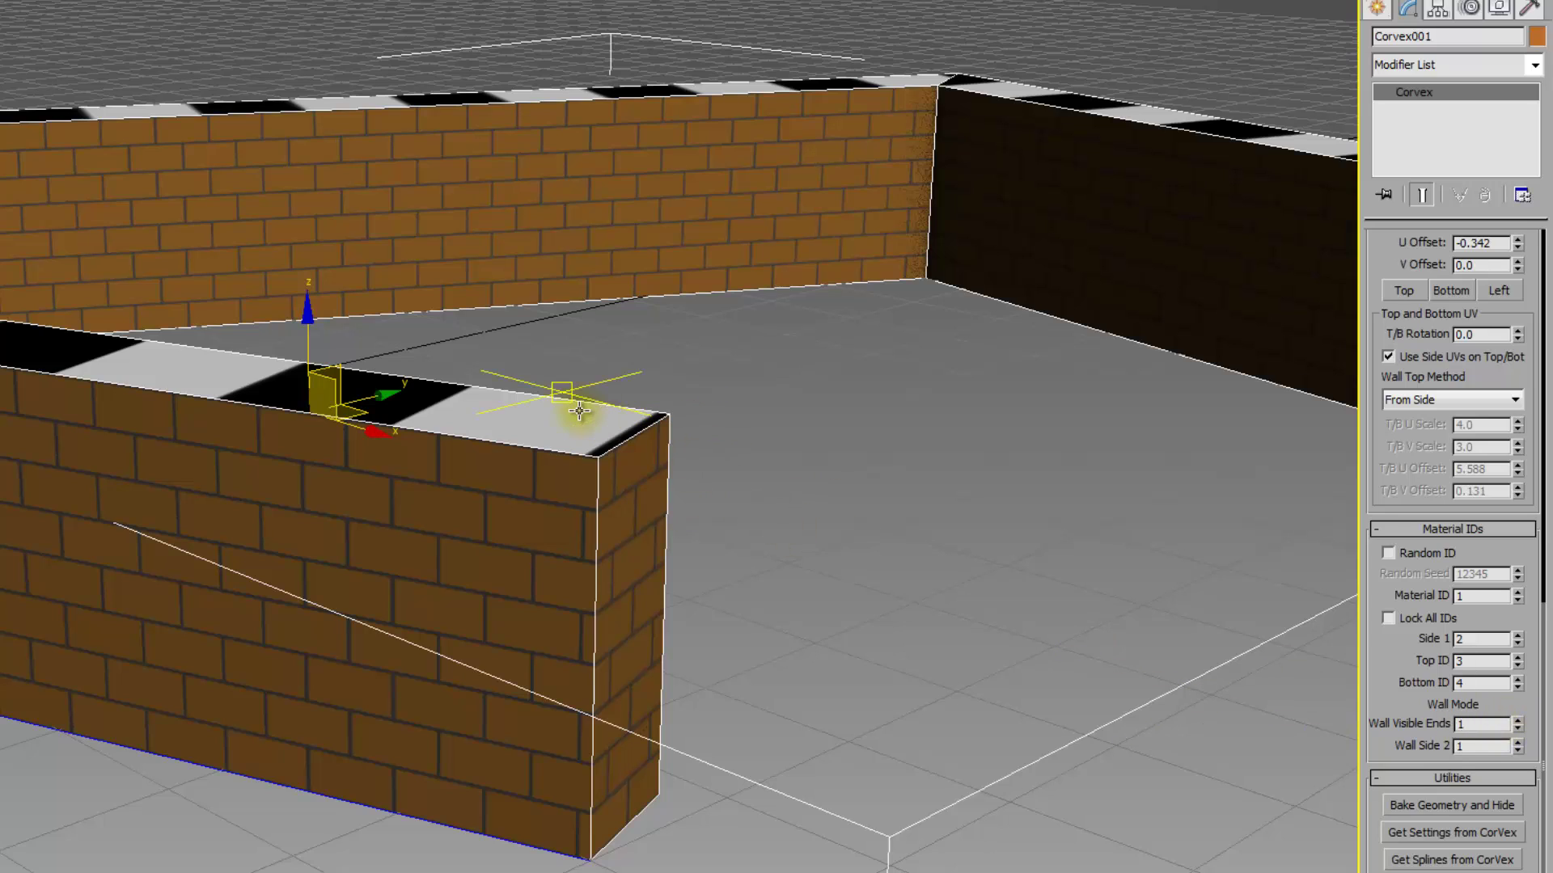
pyautogui.doubleClick(1463, 661)
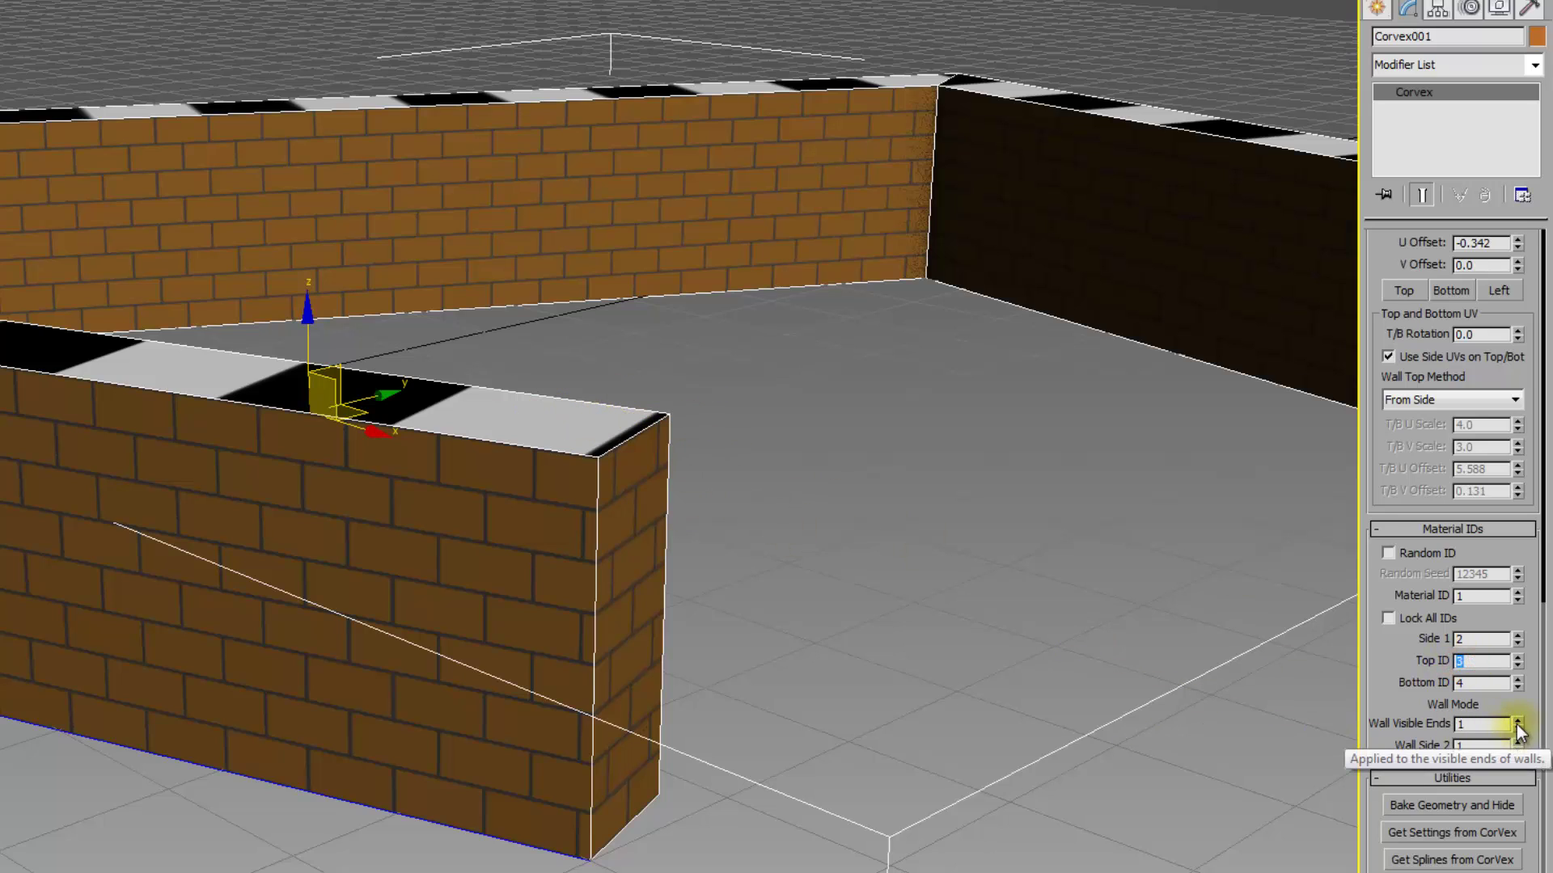
pyautogui.click(1517, 722)
pyautogui.click(1517, 720)
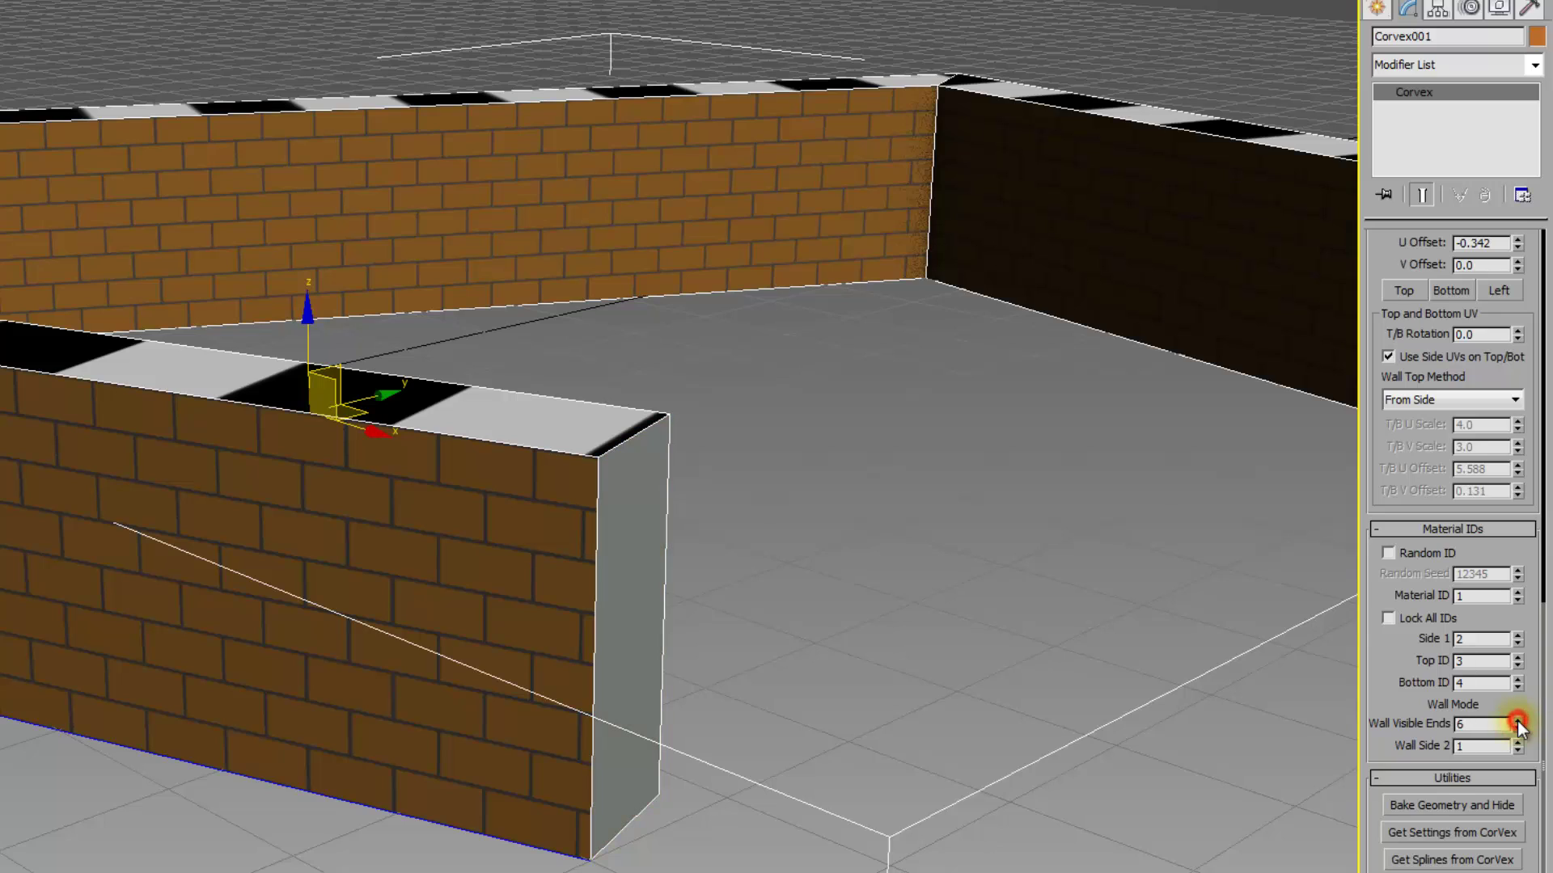
pyautogui.click(1518, 727)
pyautogui.click(1518, 727)
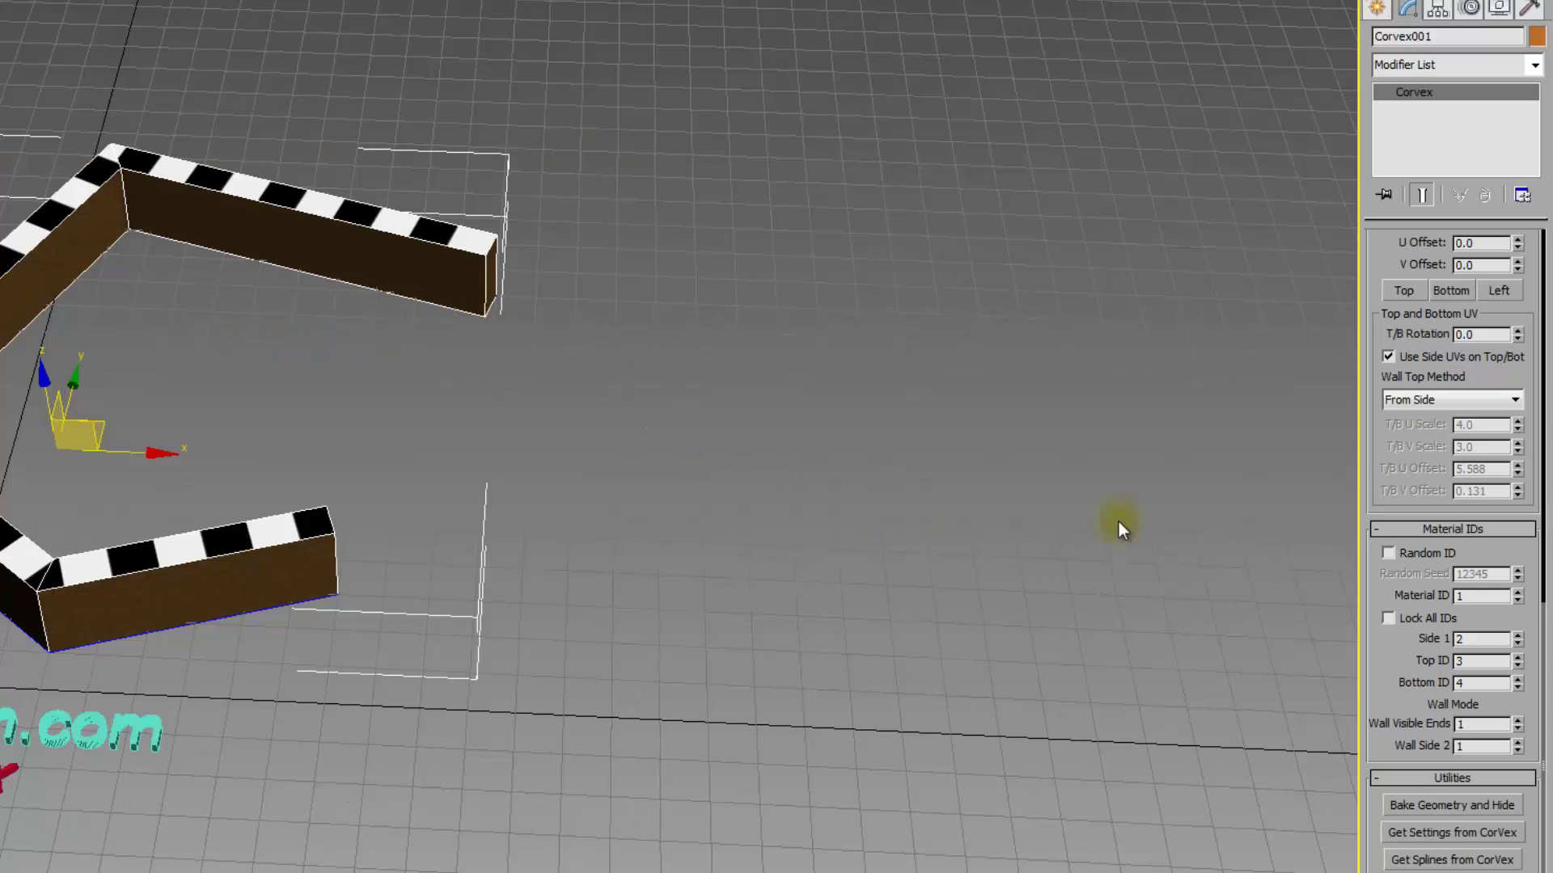
# Open the CorVex object's base spline Corvex001CtrSpline001 for vertex-level editing.
pyautogui.scroll(10, 1397, 596)
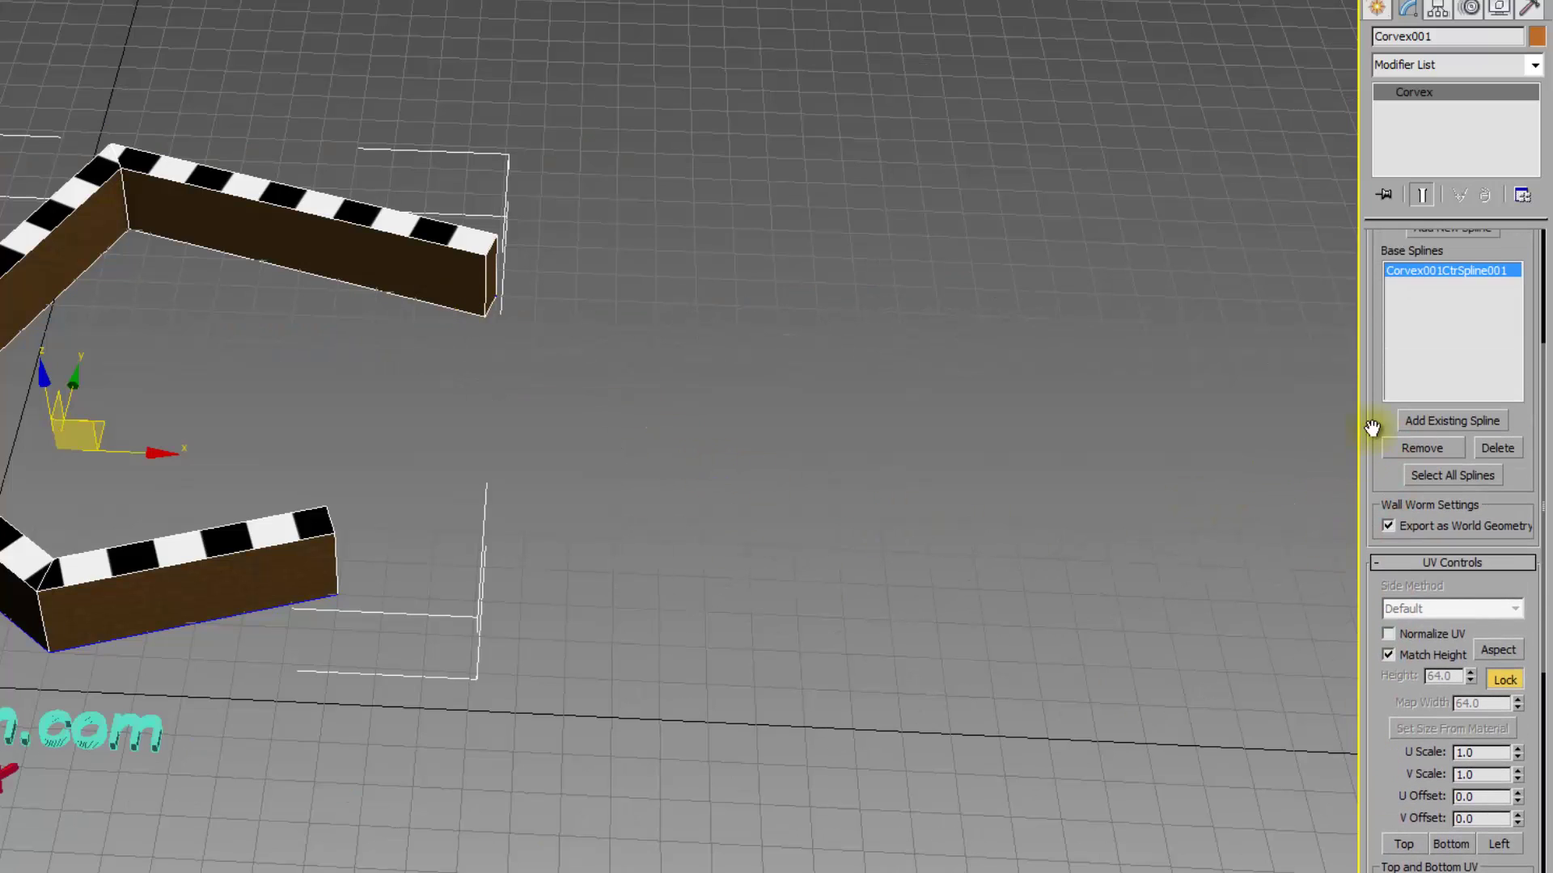
pyautogui.moveTo(1380, 416); pyautogui.dragTo(1384, 651)
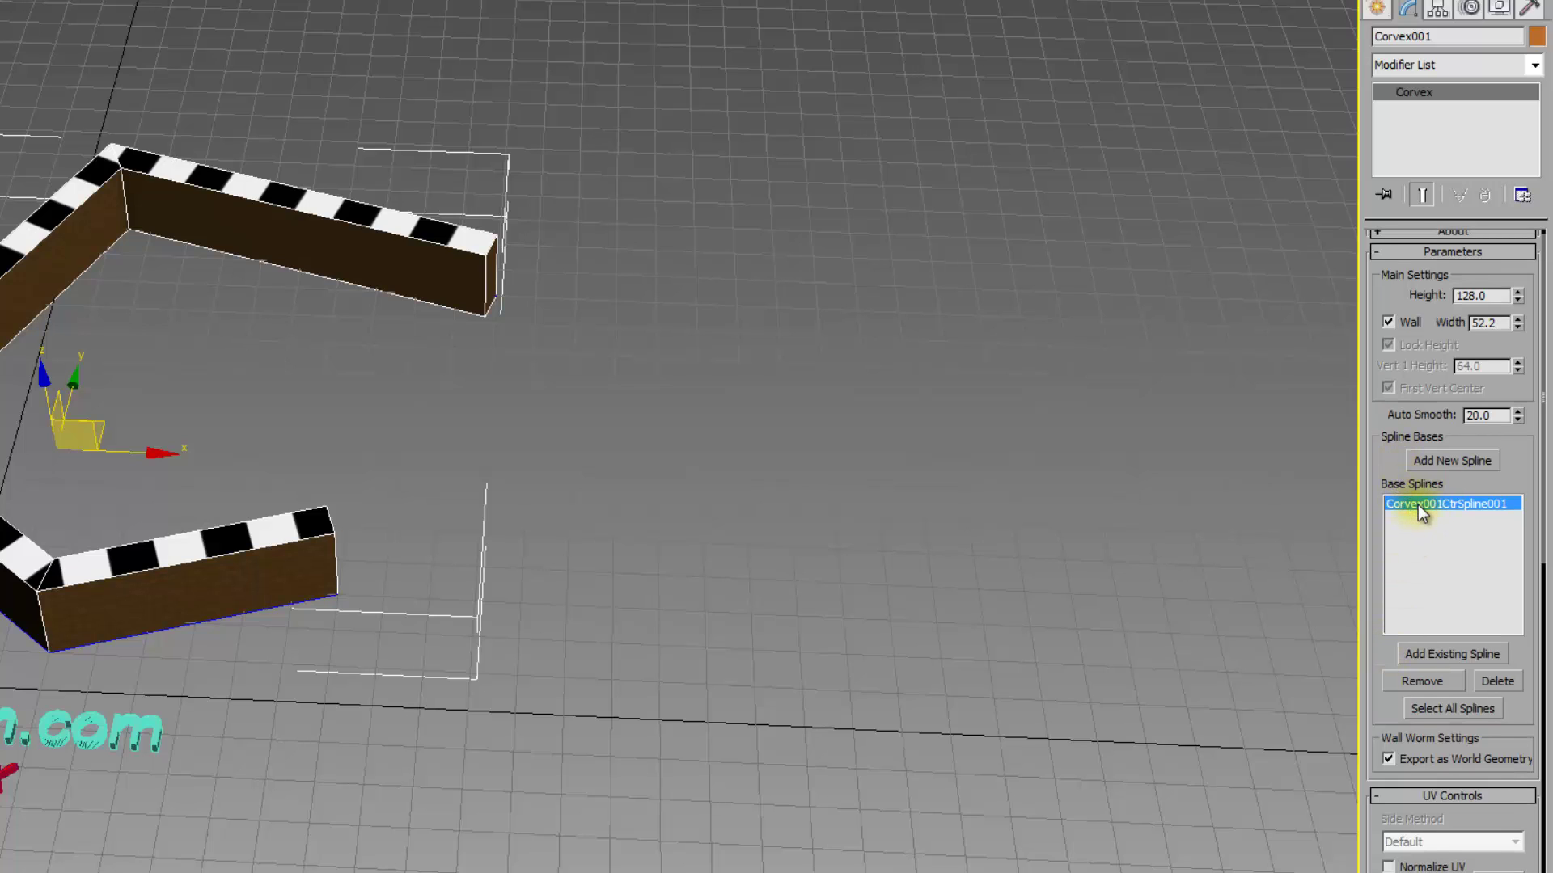
pyautogui.doubleClick(1420, 505)
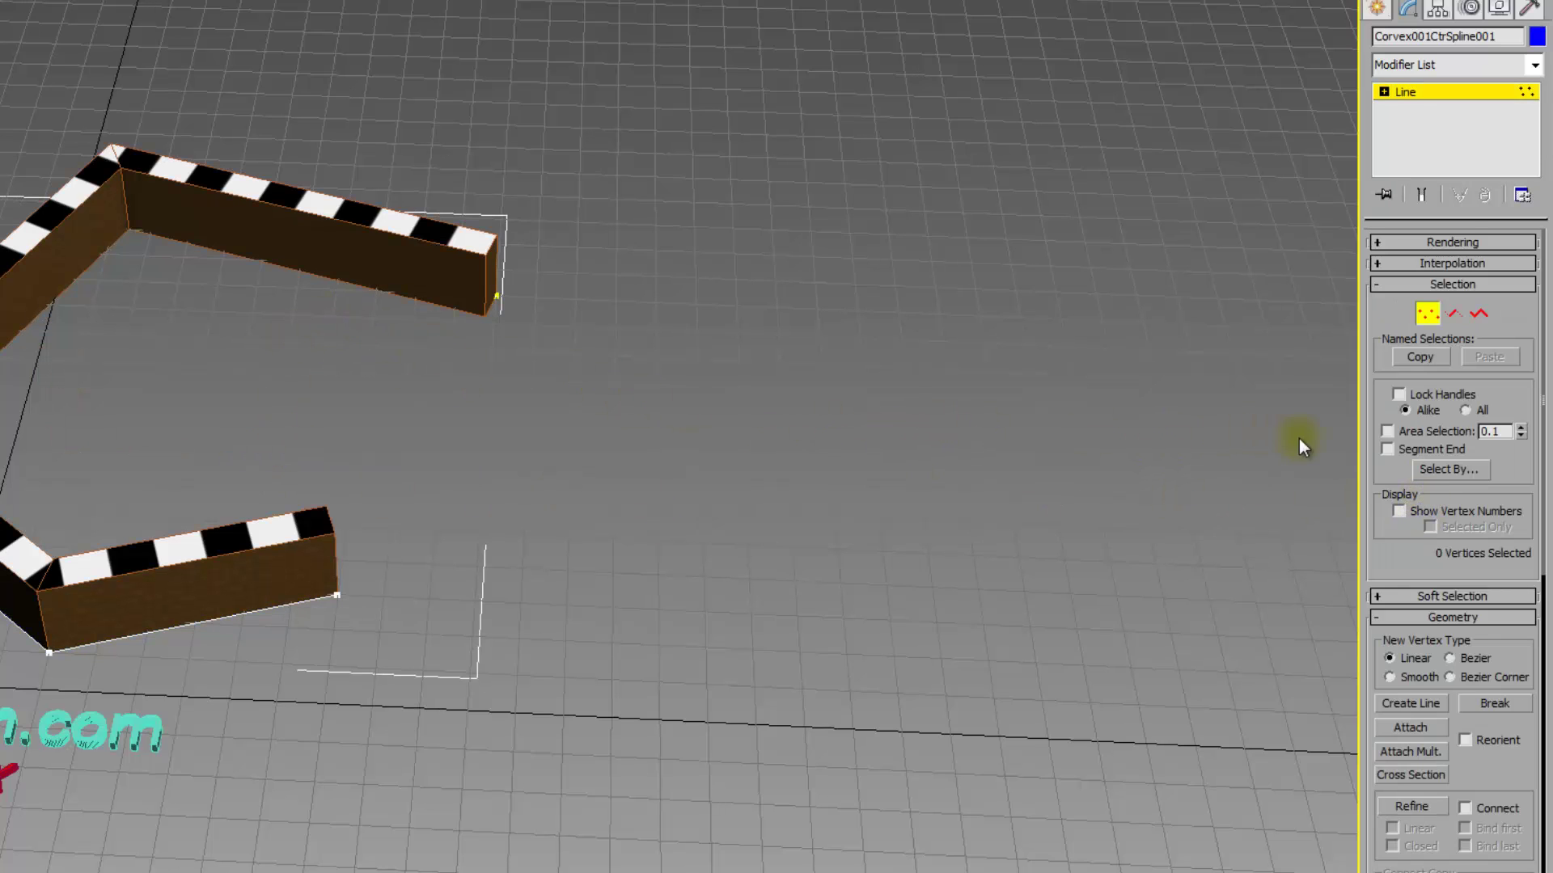
# Use Create Line to add a winding ten-segment spline beside the existing wall, starting near the end of its upper arm.
pyautogui.click(1415, 702)
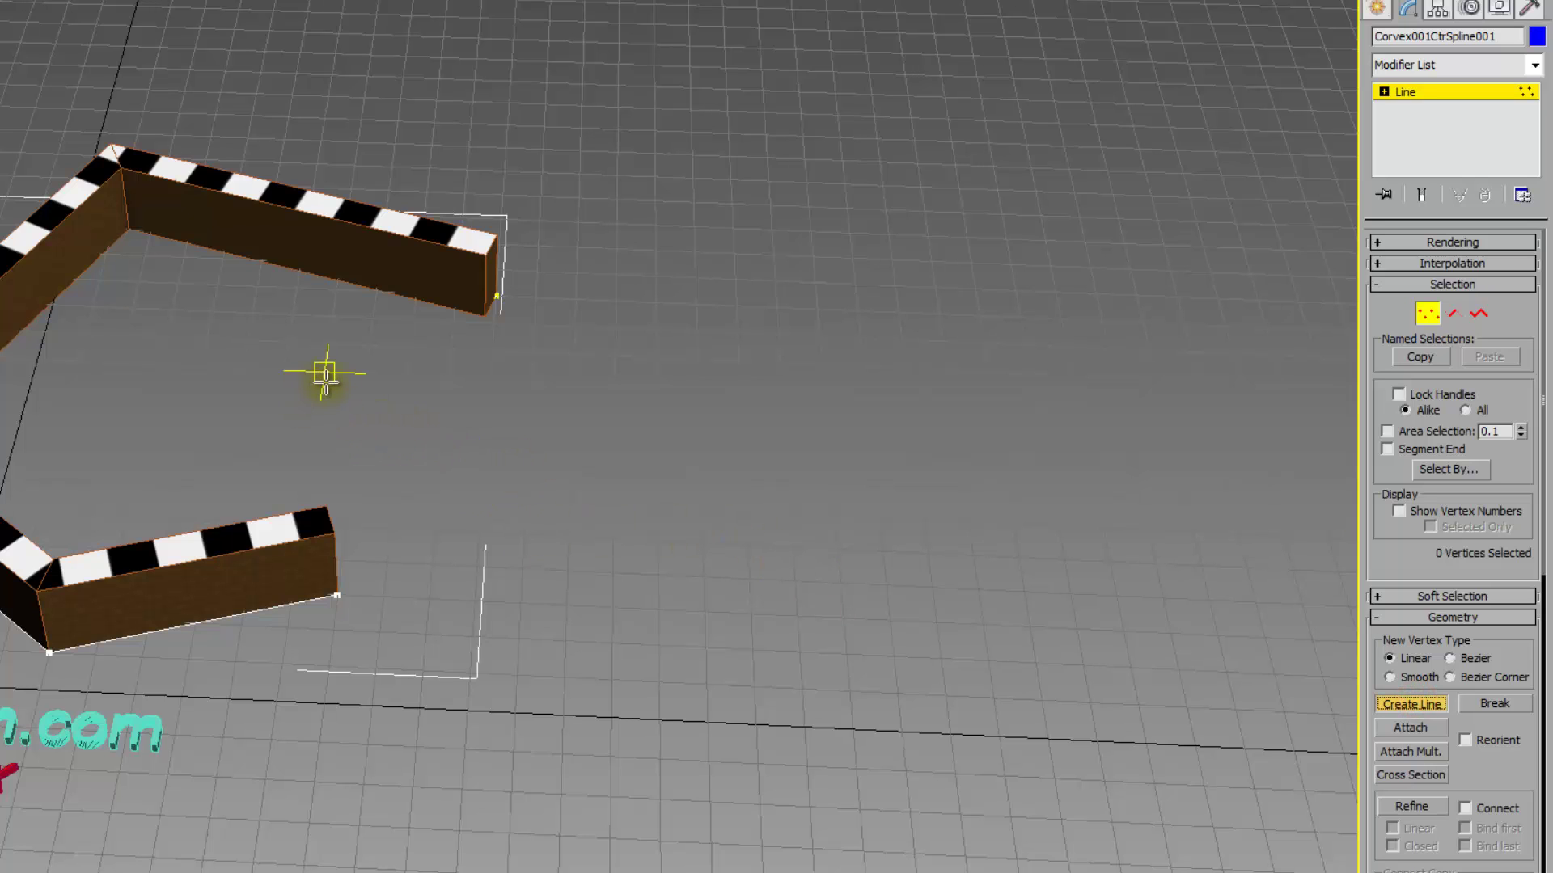
pyautogui.moveTo(324, 373); pyautogui.dragTo(191, 391, button='middle')
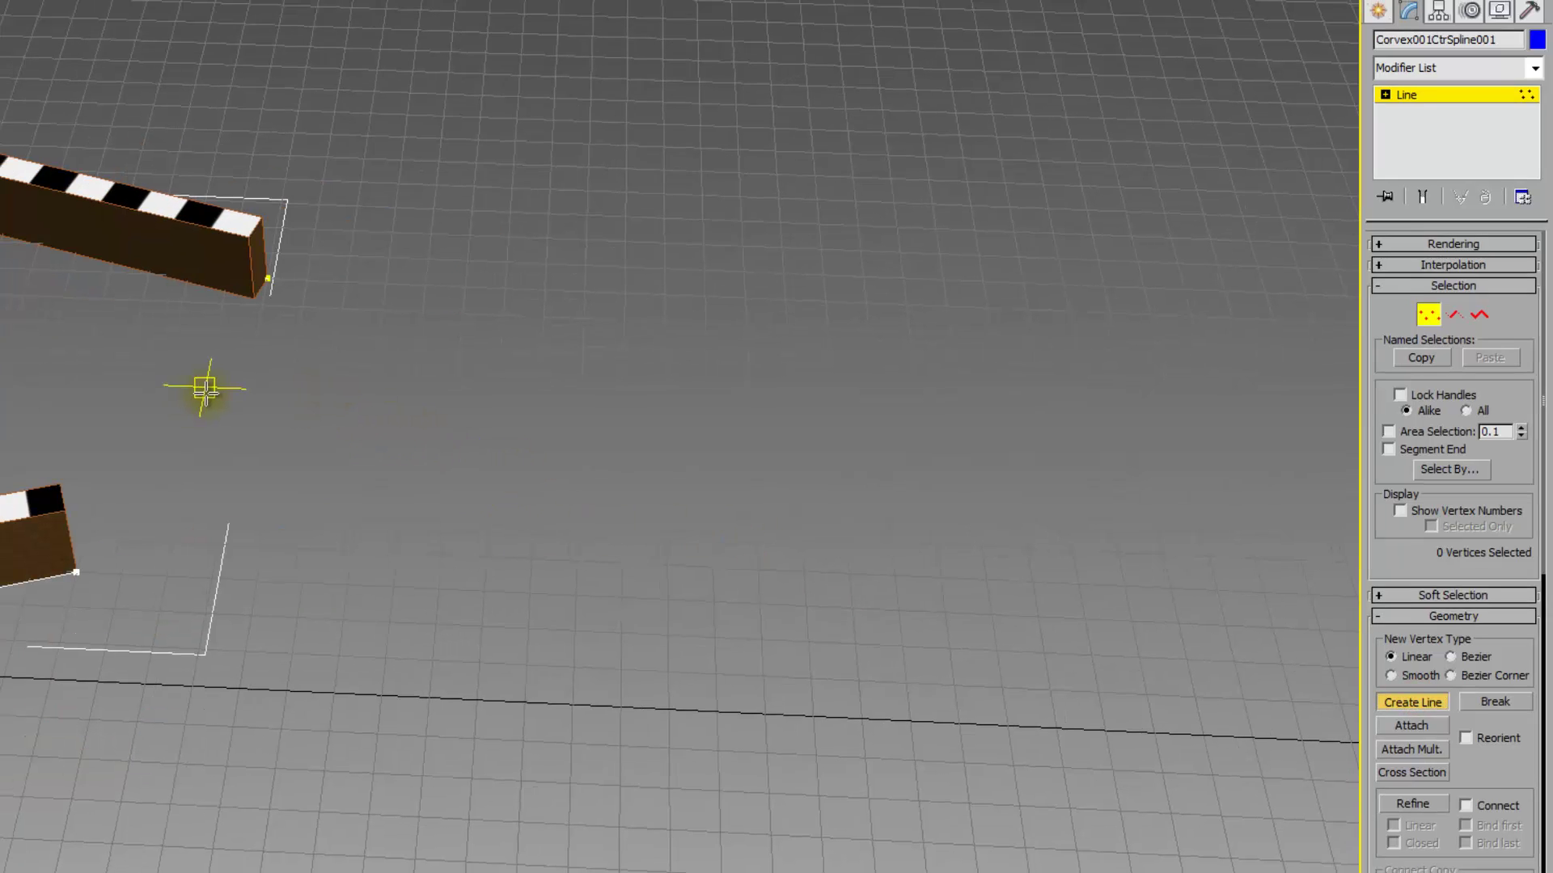
pyautogui.click(195, 389)
pyautogui.click(491, 396)
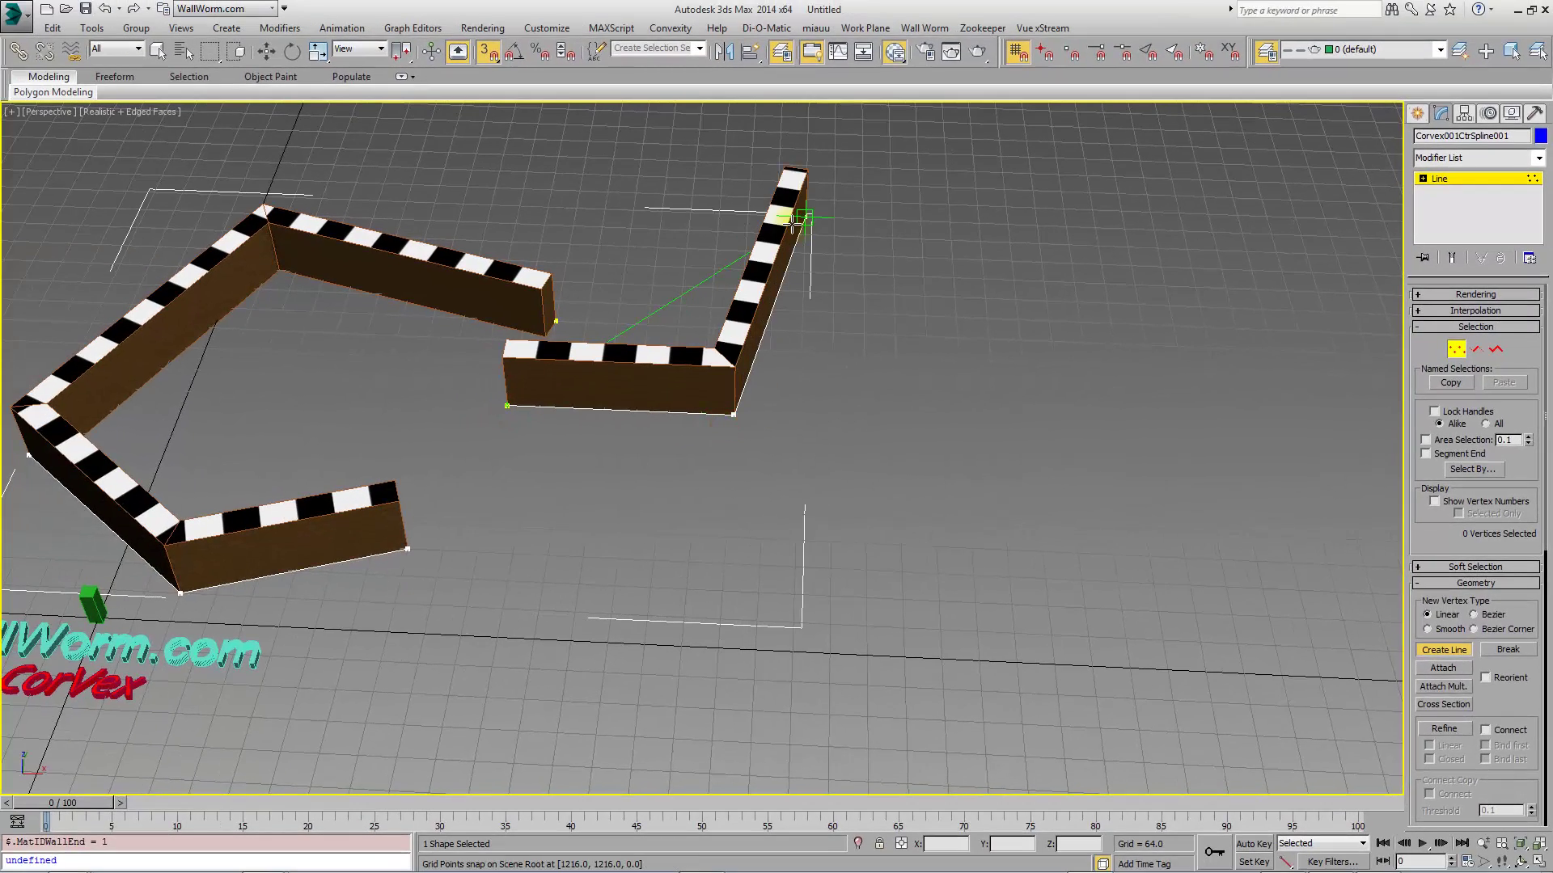
pyautogui.click(798, 220)
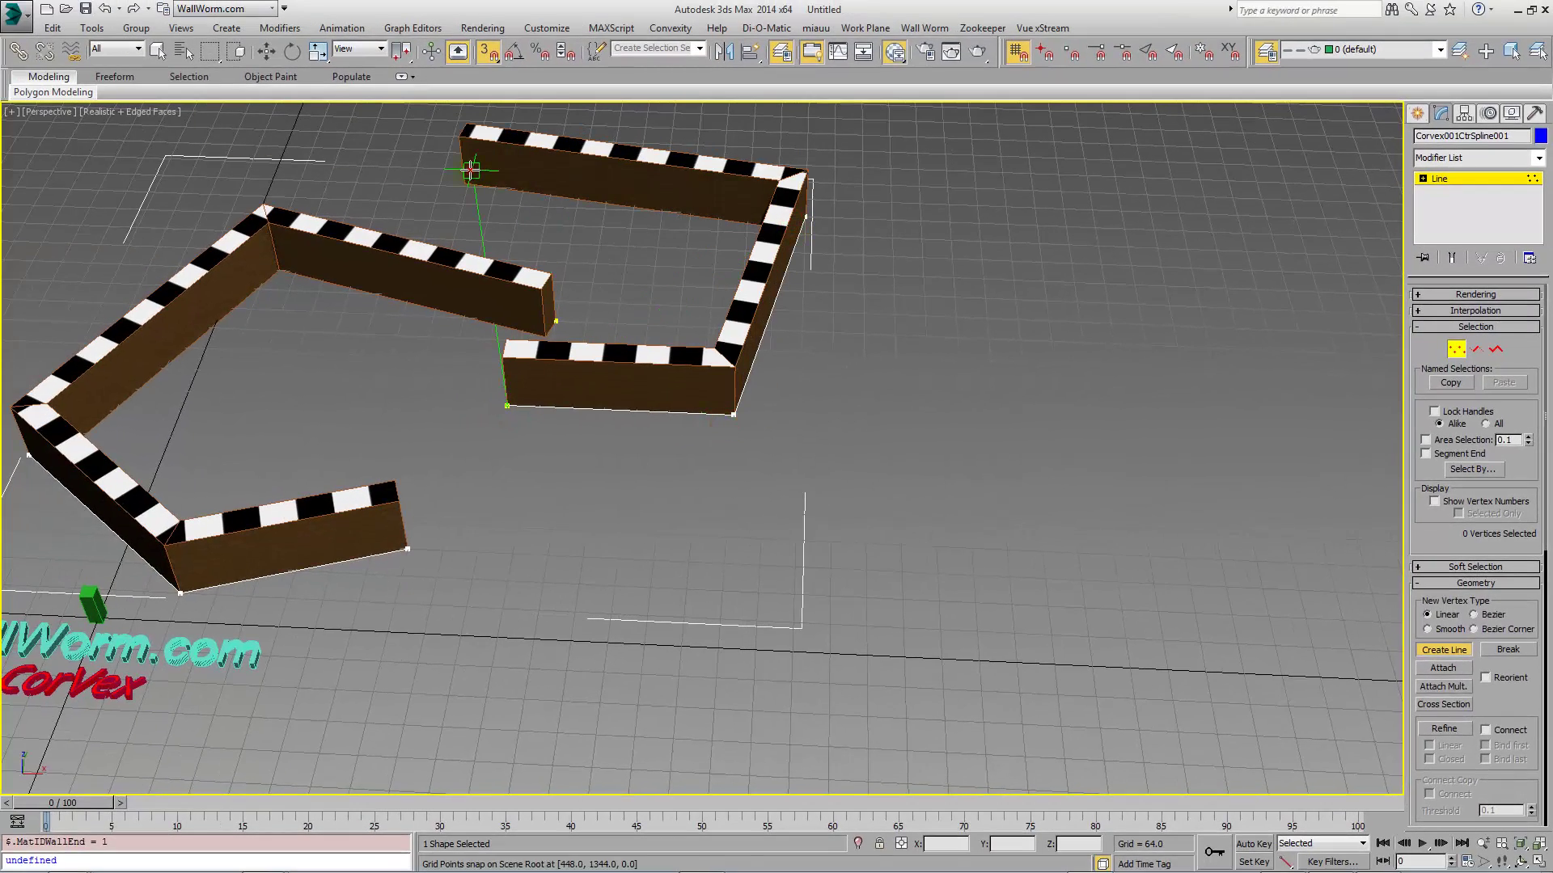
pyautogui.click(471, 170)
pyautogui.moveTo(556, 227); pyautogui.dragTo(462, 428, button='middle')
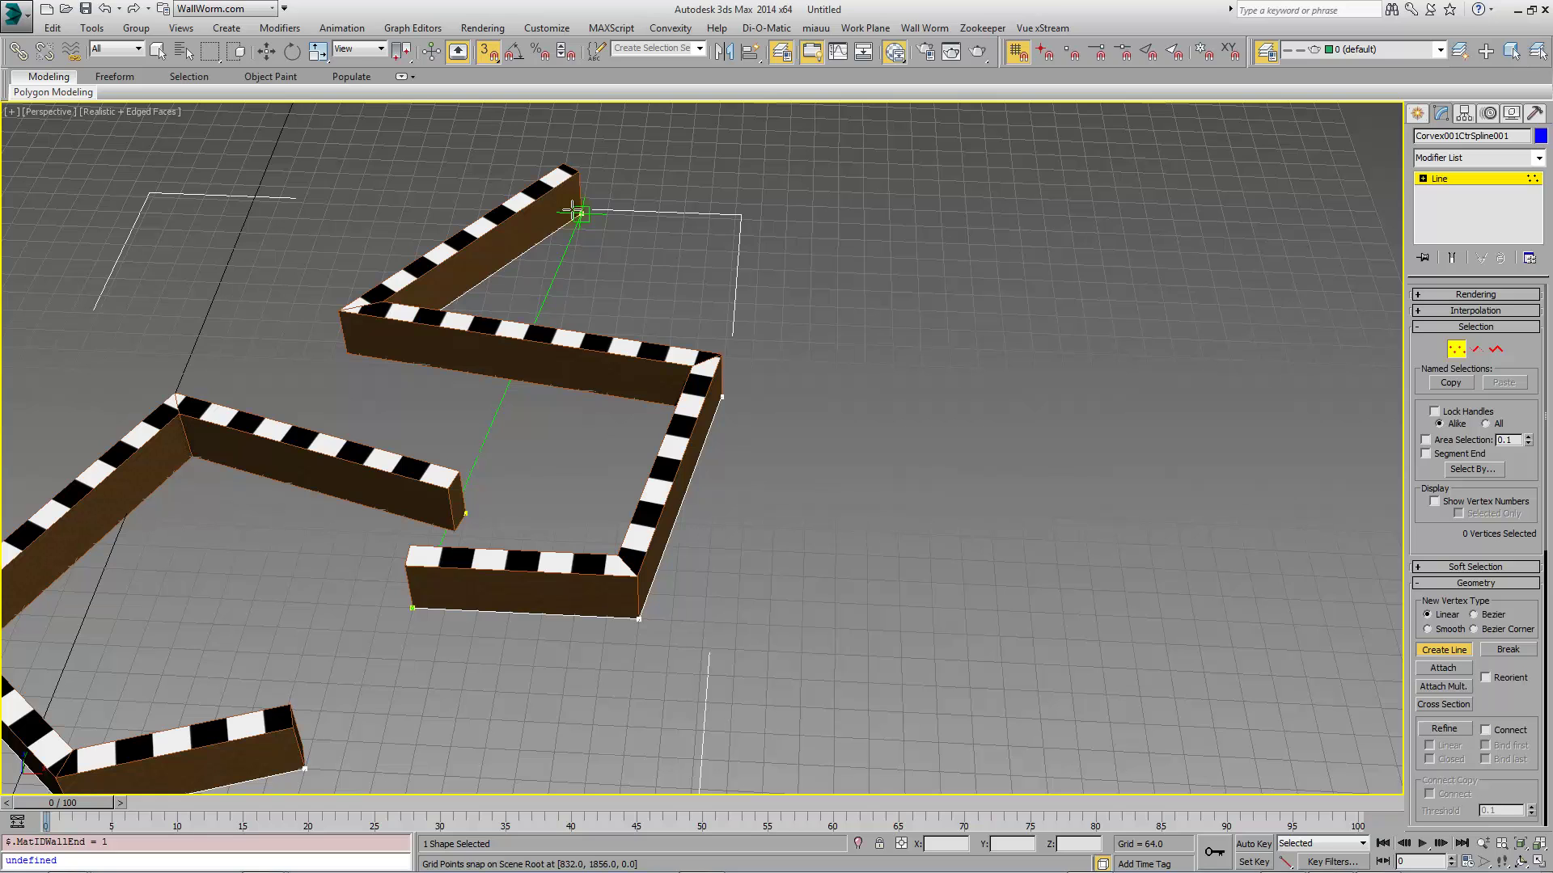
pyautogui.click(575, 212)
pyautogui.click(1005, 250)
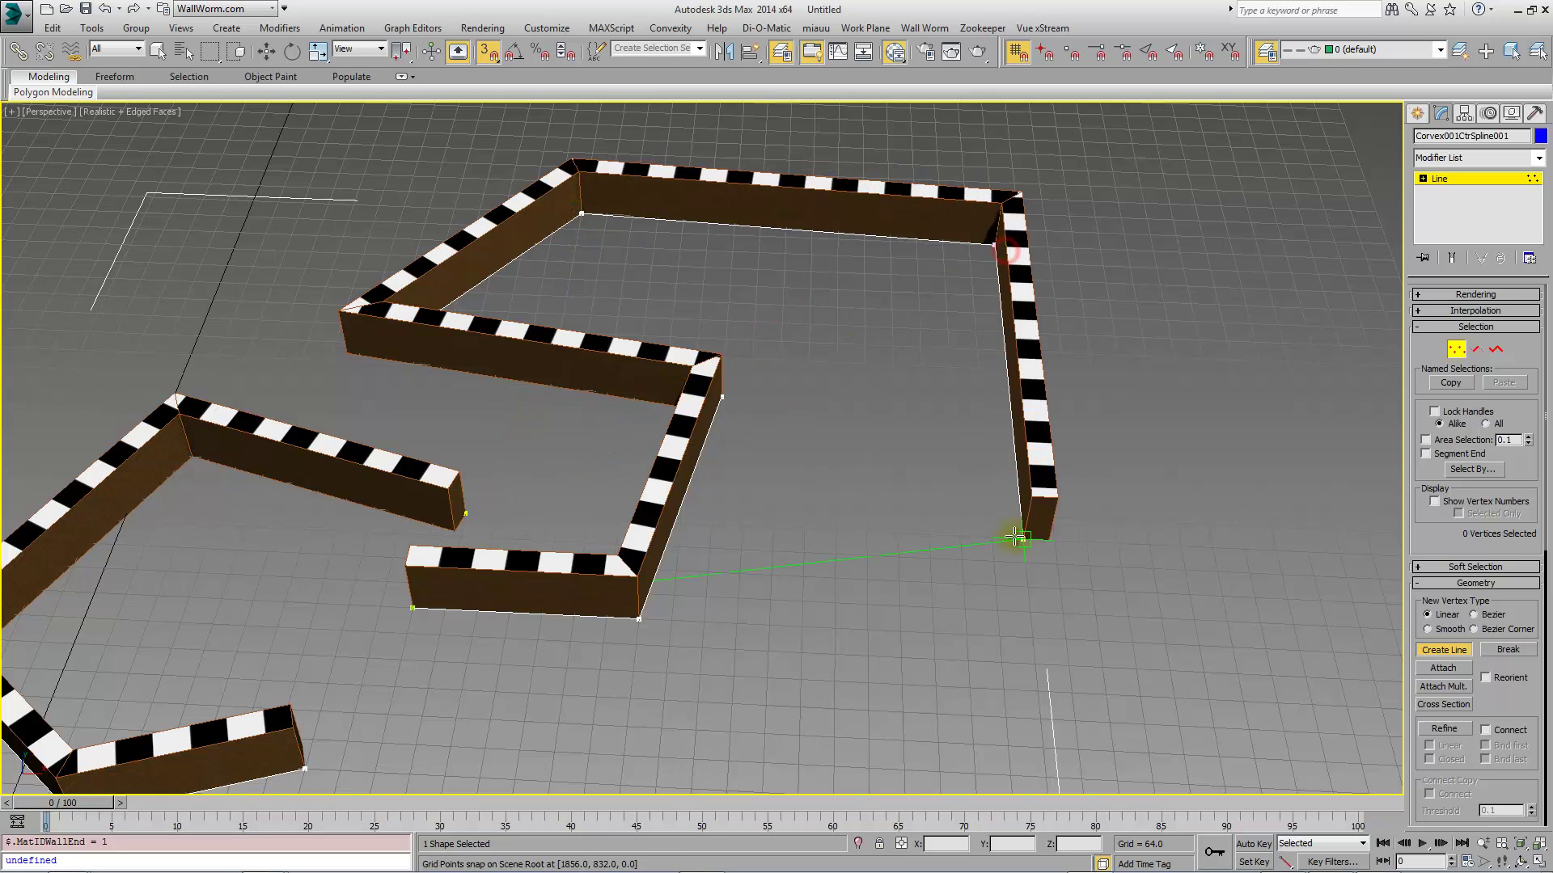
pyautogui.click(1016, 532)
pyautogui.moveTo(995, 641); pyautogui.dragTo(1038, 519, button='middle')
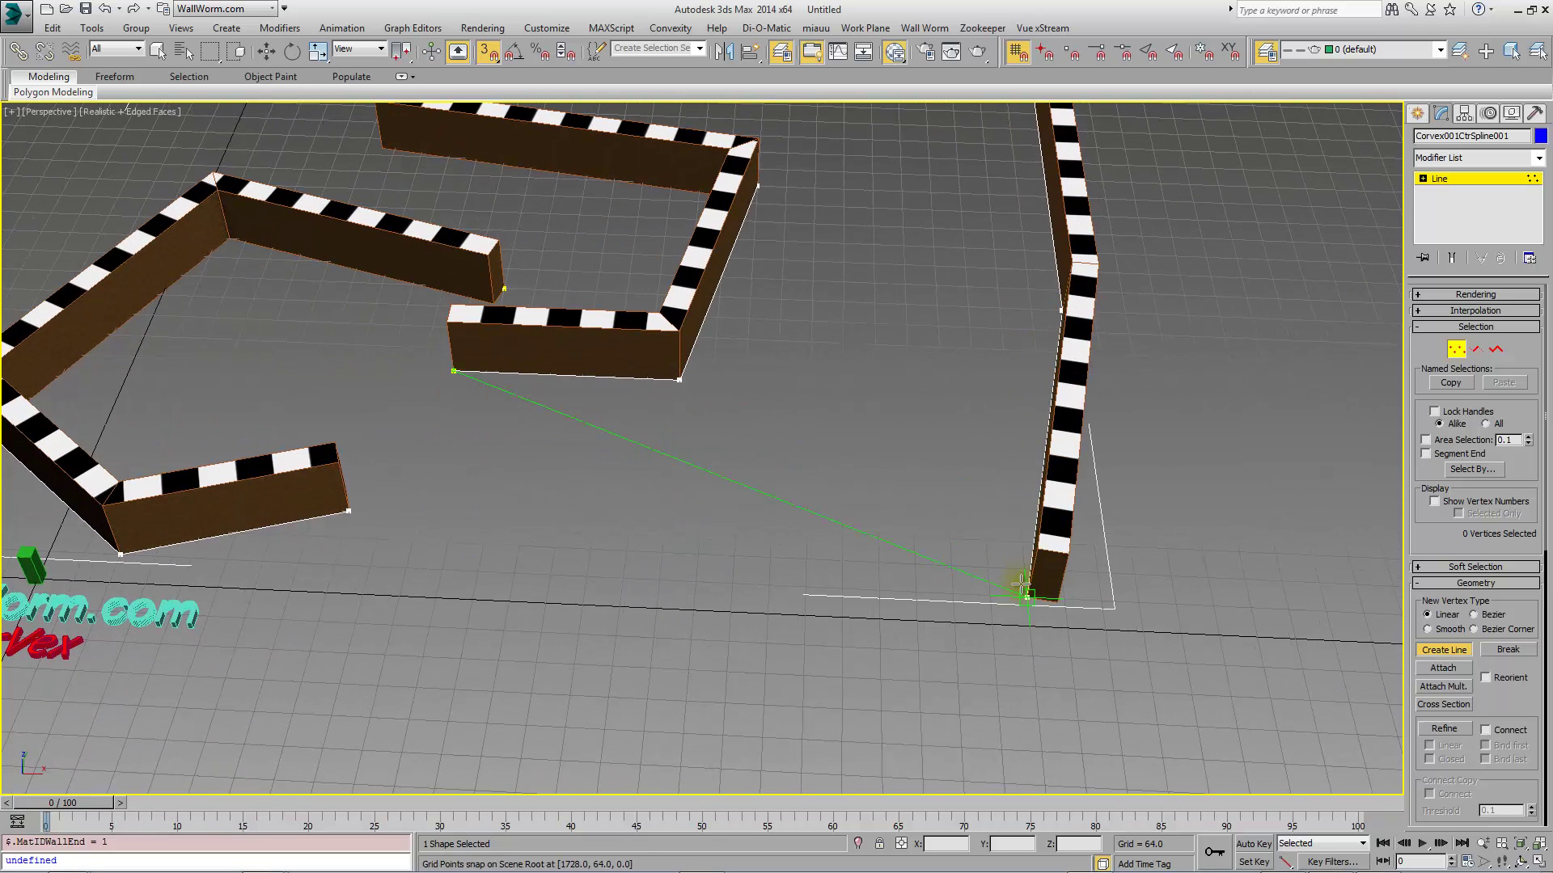
pyautogui.click(1023, 584)
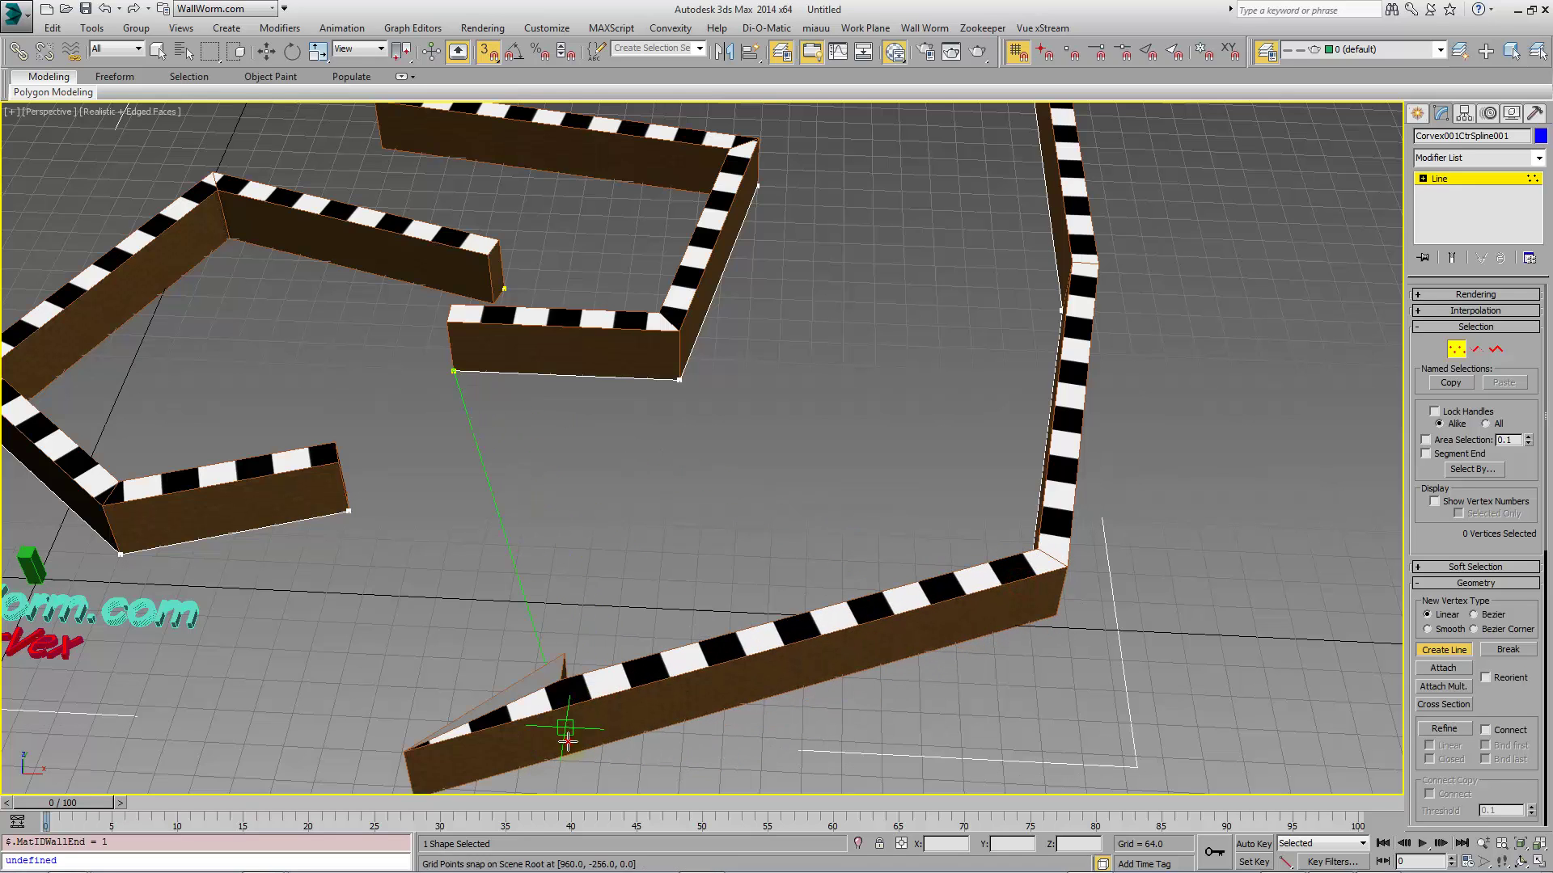
pyautogui.click(566, 738)
pyautogui.click(661, 526)
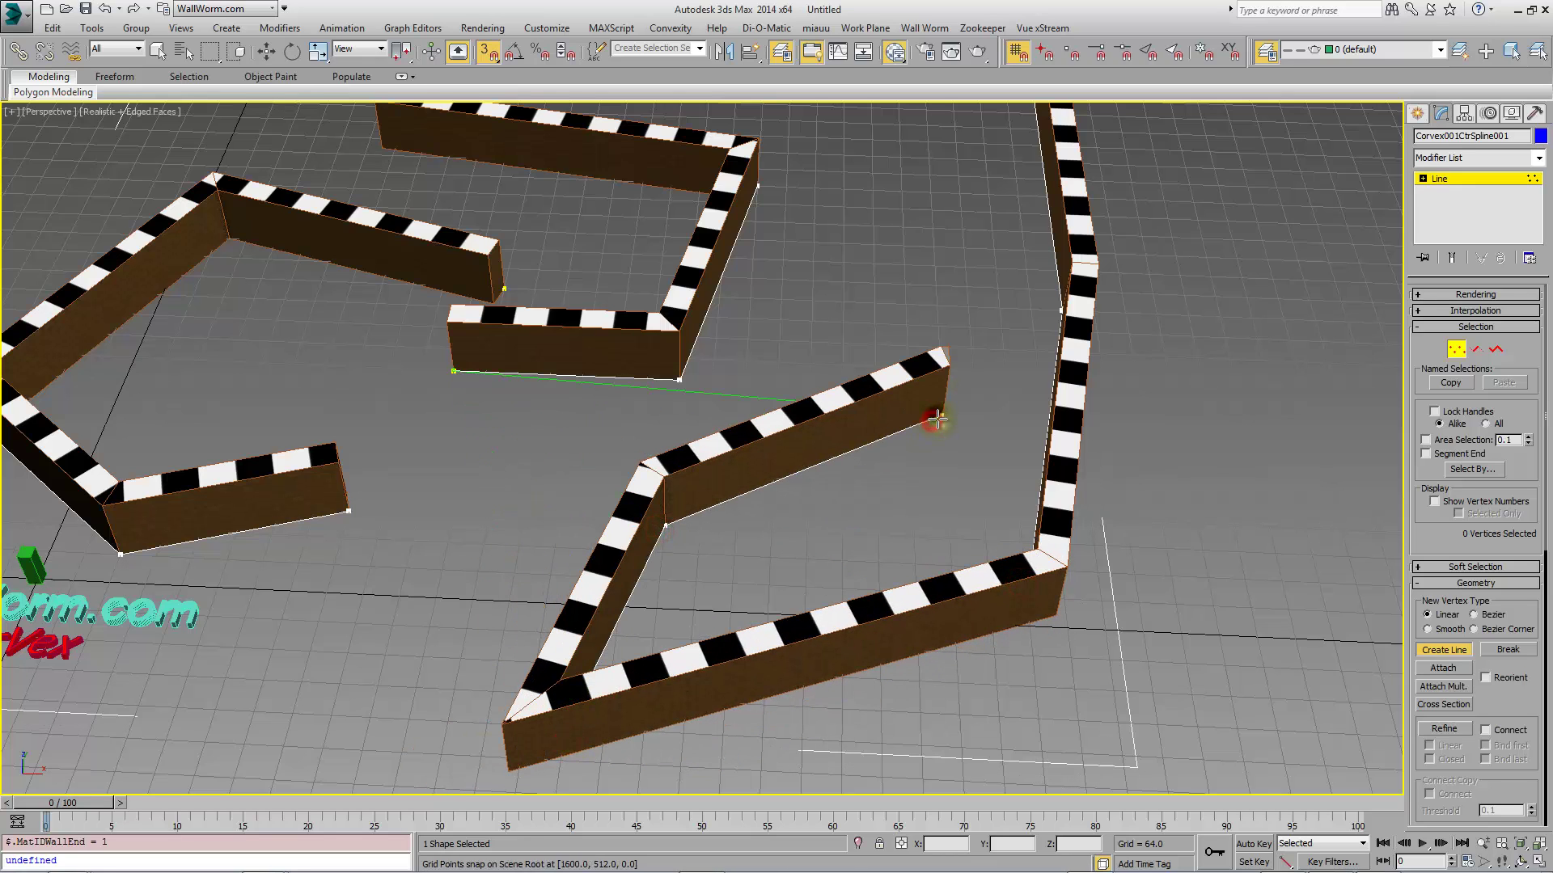
# Add a separate two-segment, V-shaped wall line inside the large winding wall.
pyautogui.scroll(-5, 937, 419)
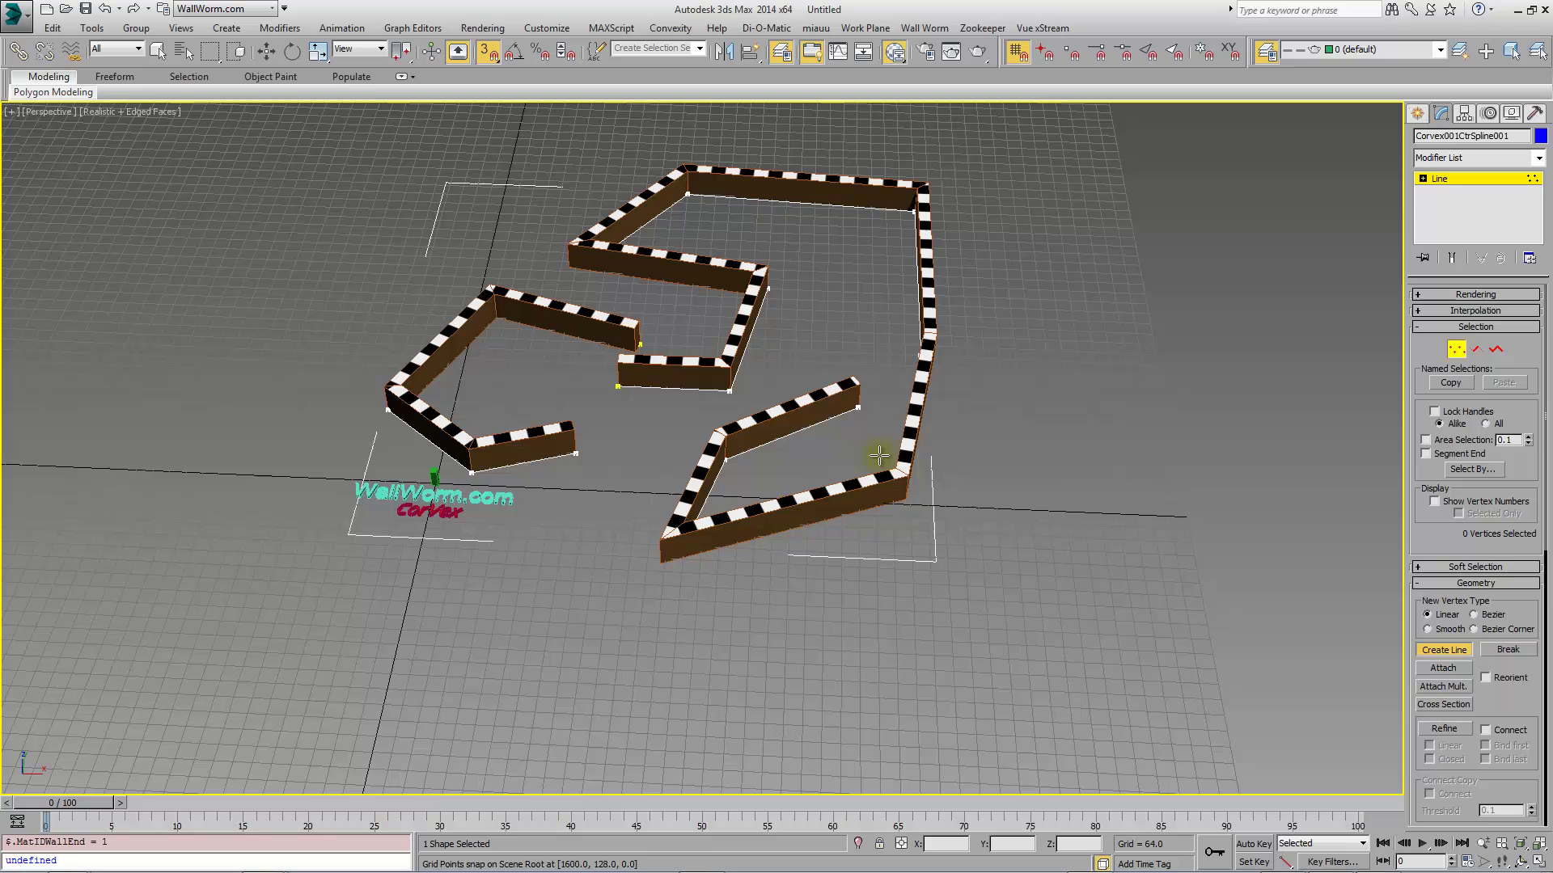
pyautogui.click(785, 225)
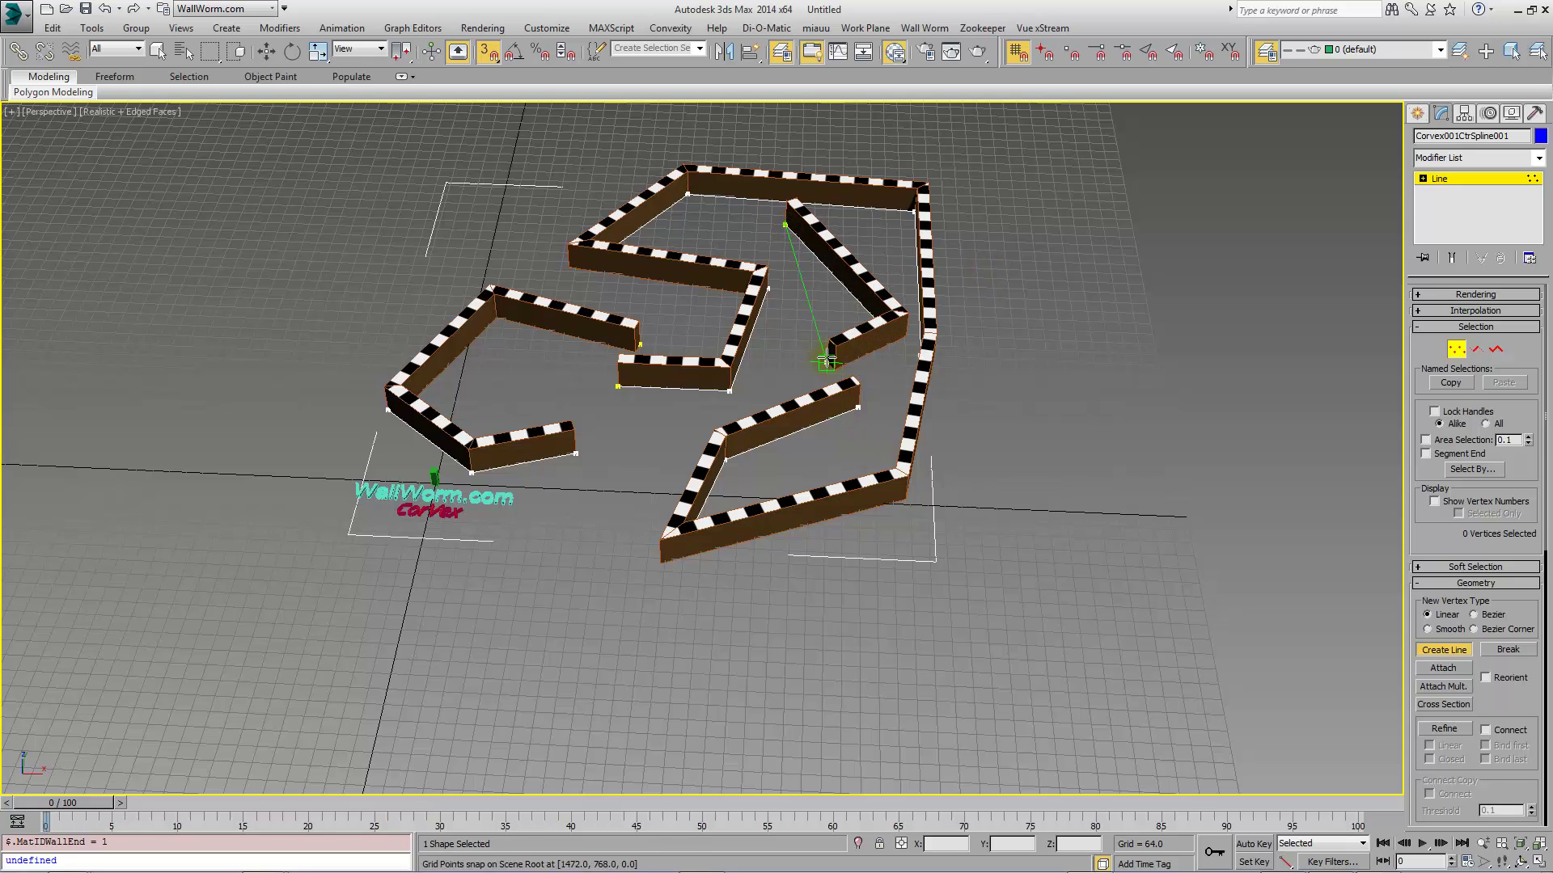
pyautogui.click(790, 357)
# Draw a three-segment zigzag wall line in front of the large wall, starting between the two wall outlines, and end it.
pyautogui.moveTo(712, 463); pyautogui.dragTo(807, 454, button='middle')
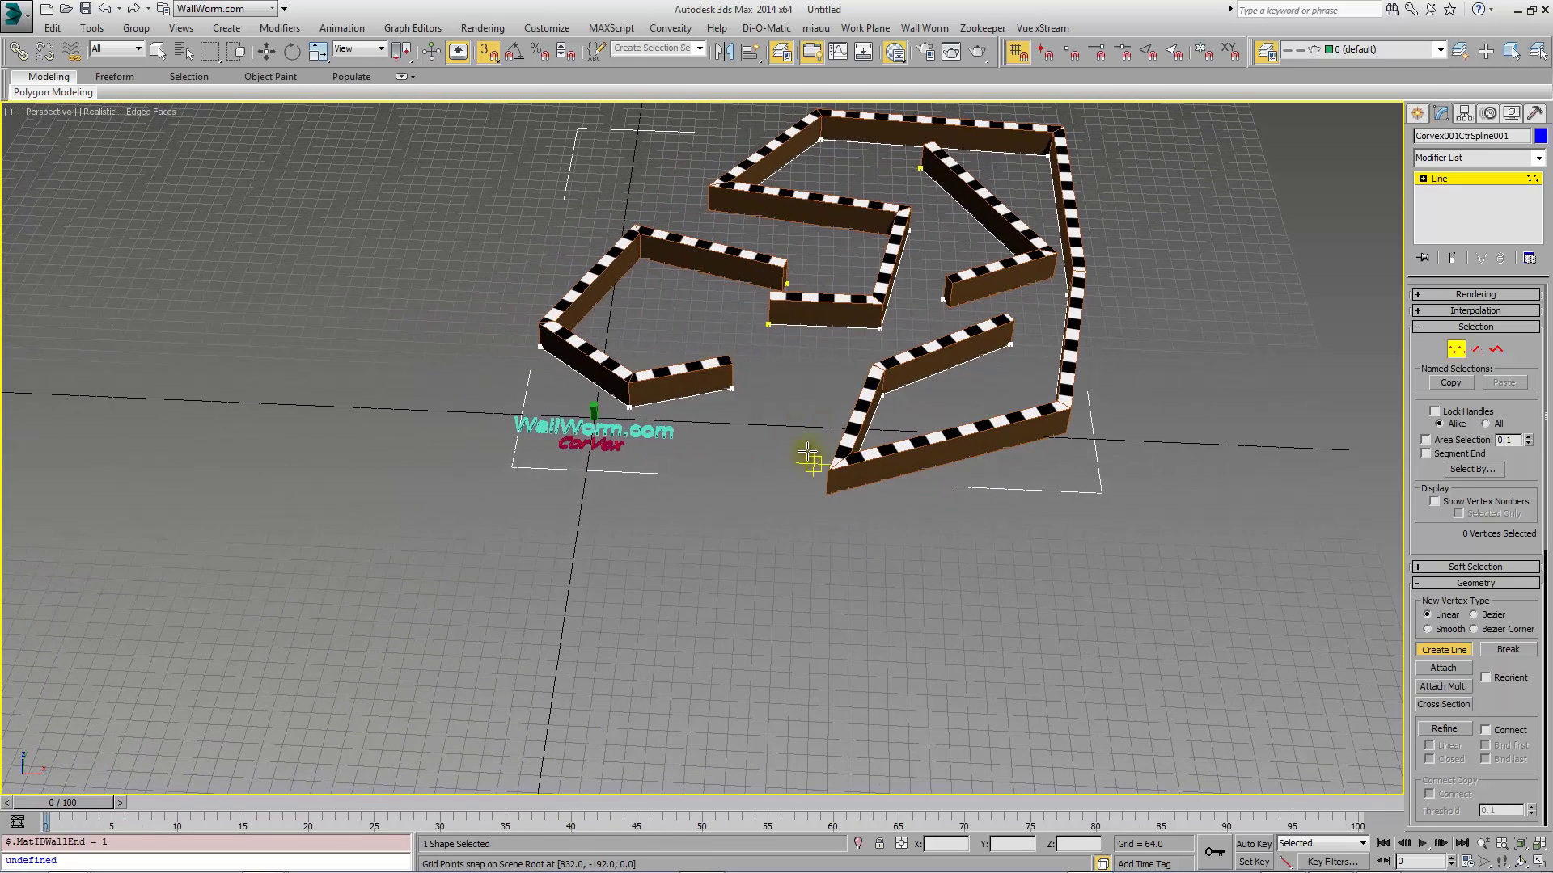
pyautogui.click(796, 392)
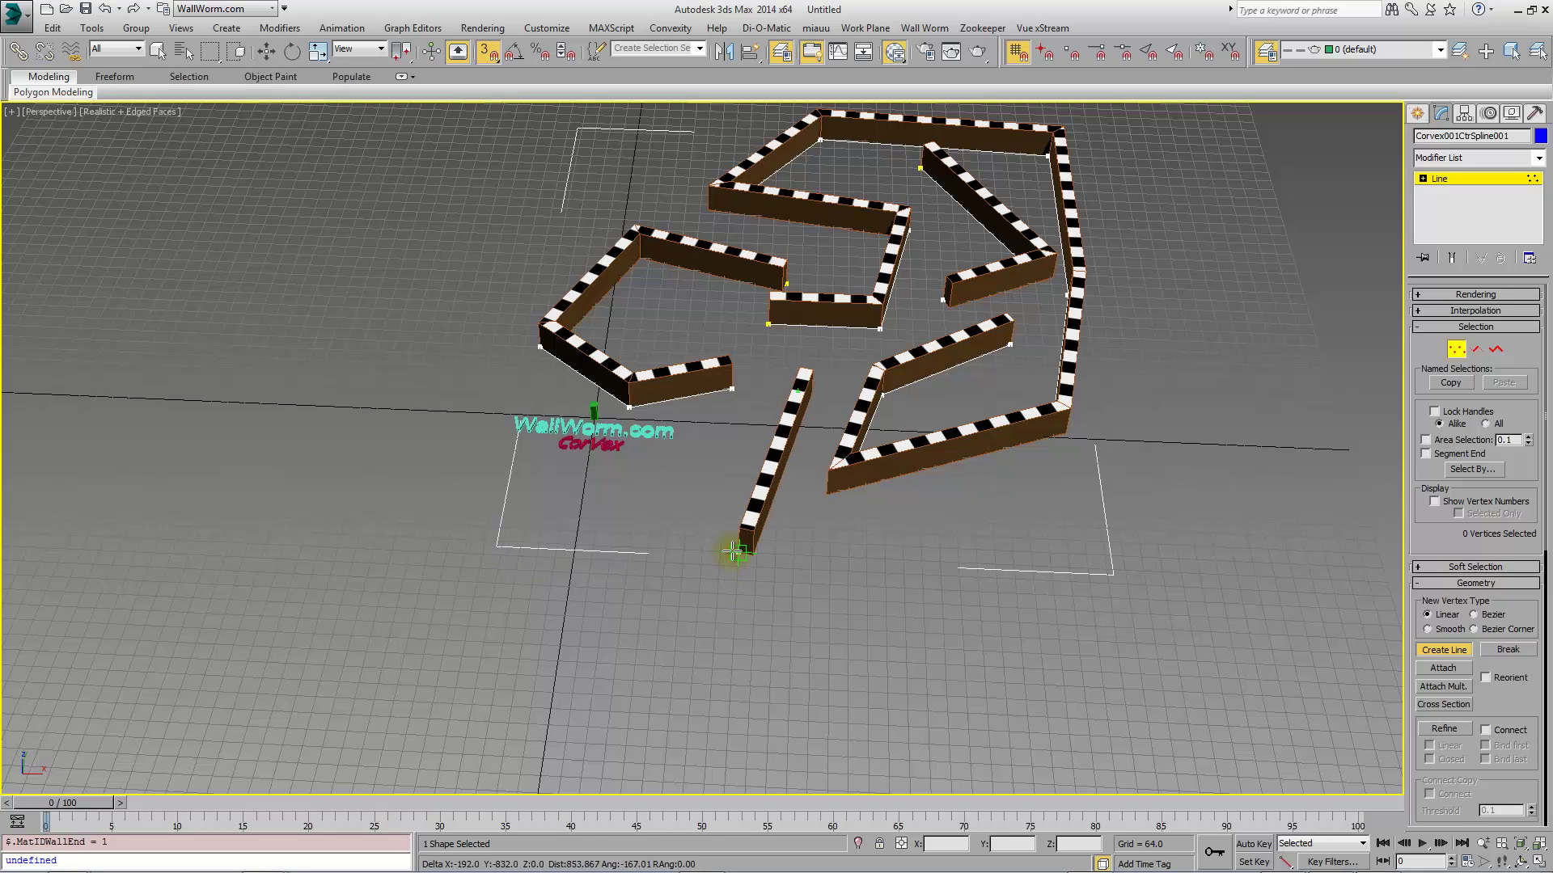
pyautogui.click(734, 551)
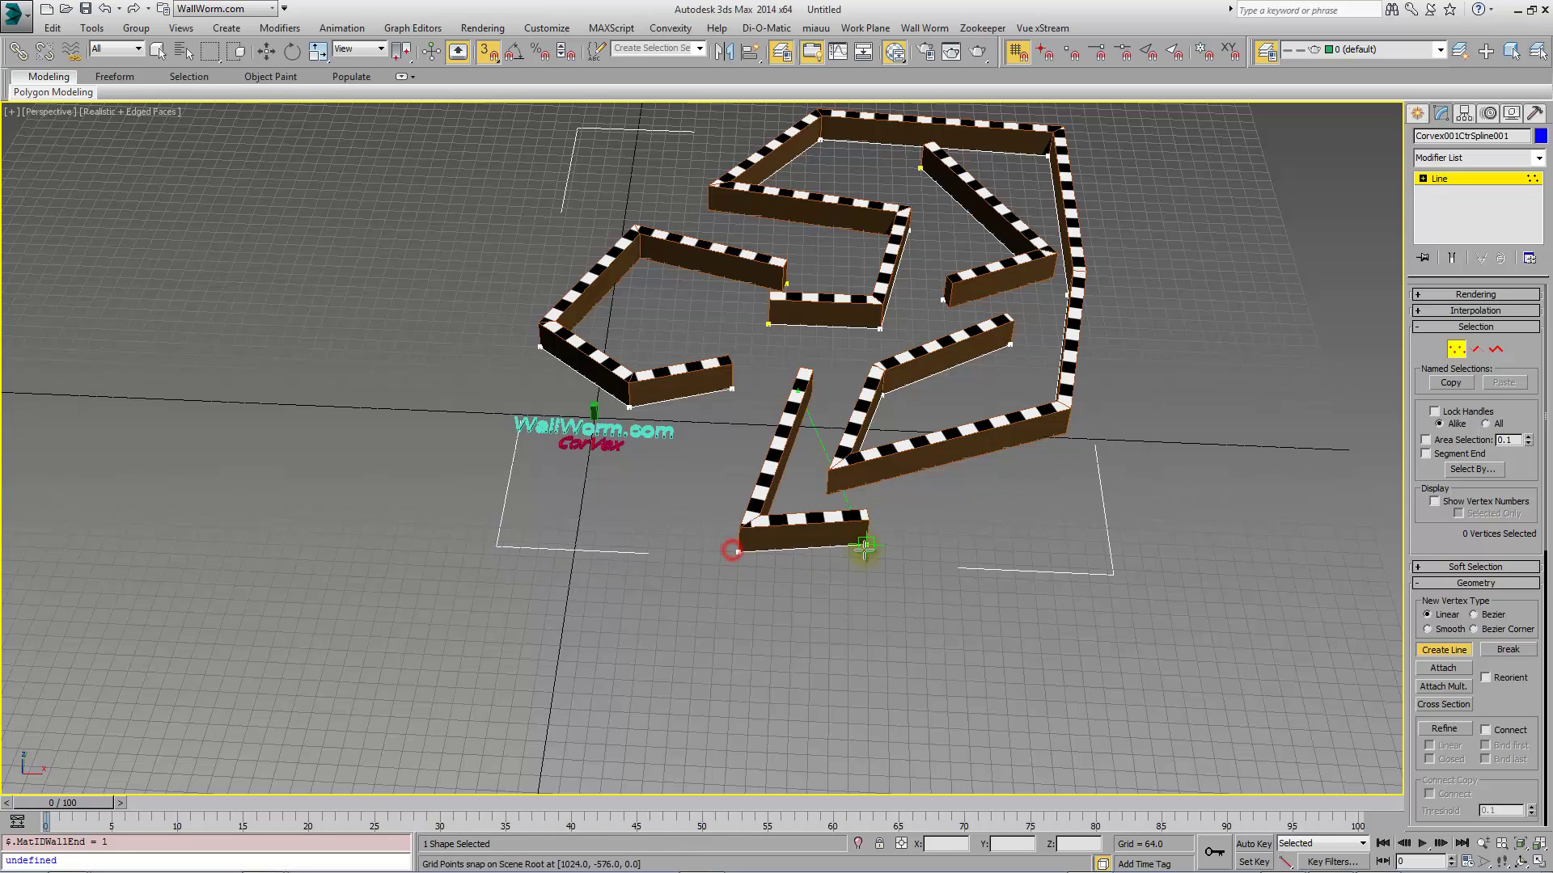
pyautogui.click(992, 520)
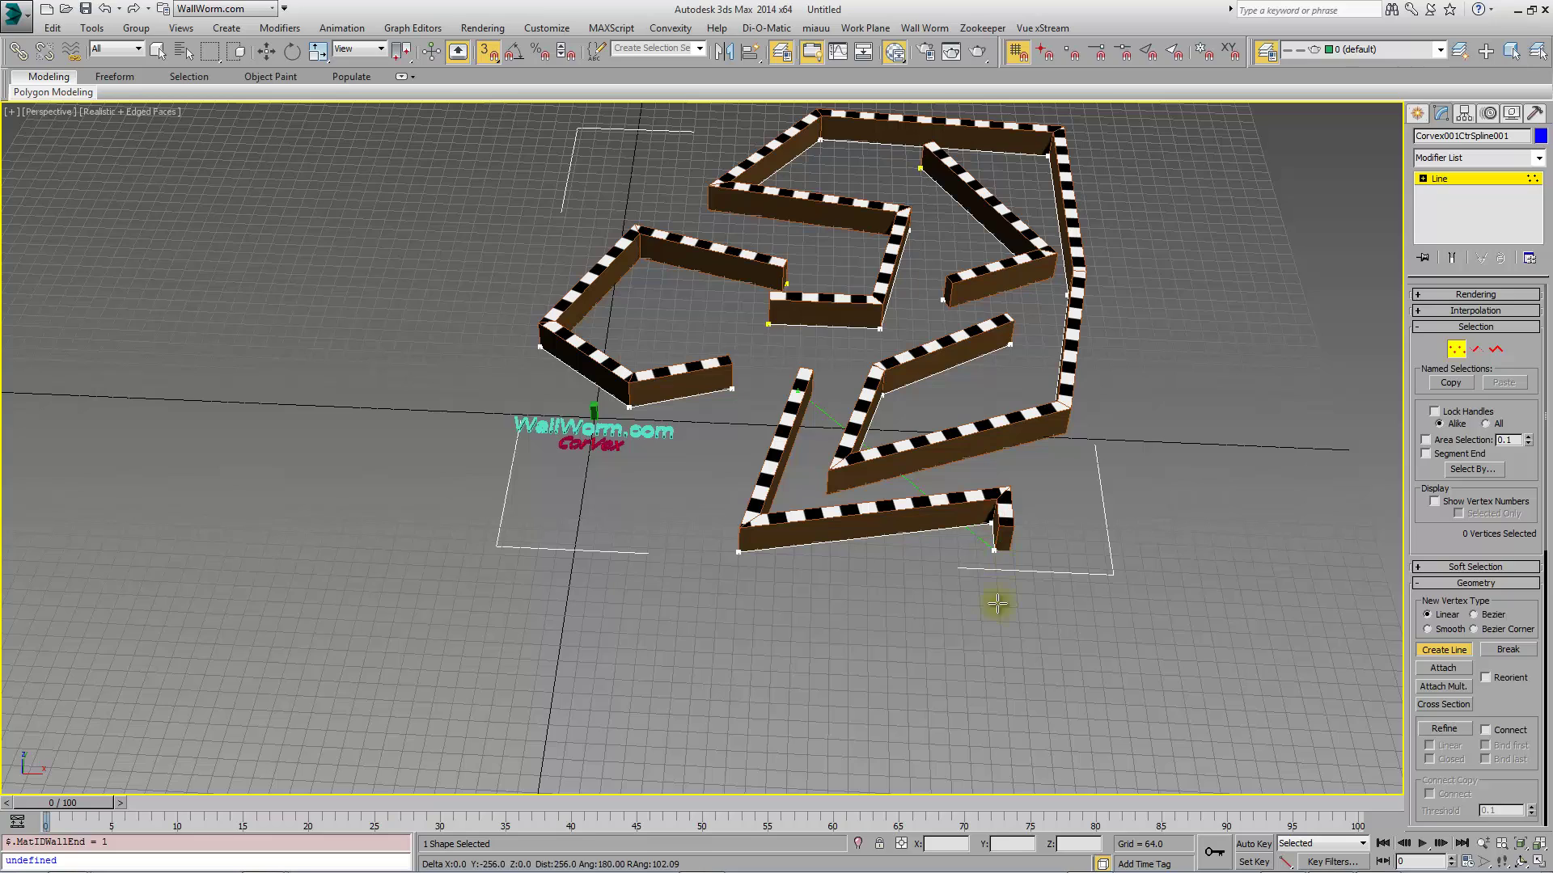
pyautogui.click(997, 634)
pyautogui.rightClick(998, 634)
# Draw another wall line that hooks around the zigzag wall's free end and continues outside the large wall, and inspect the layout.
pyautogui.click(920, 599)
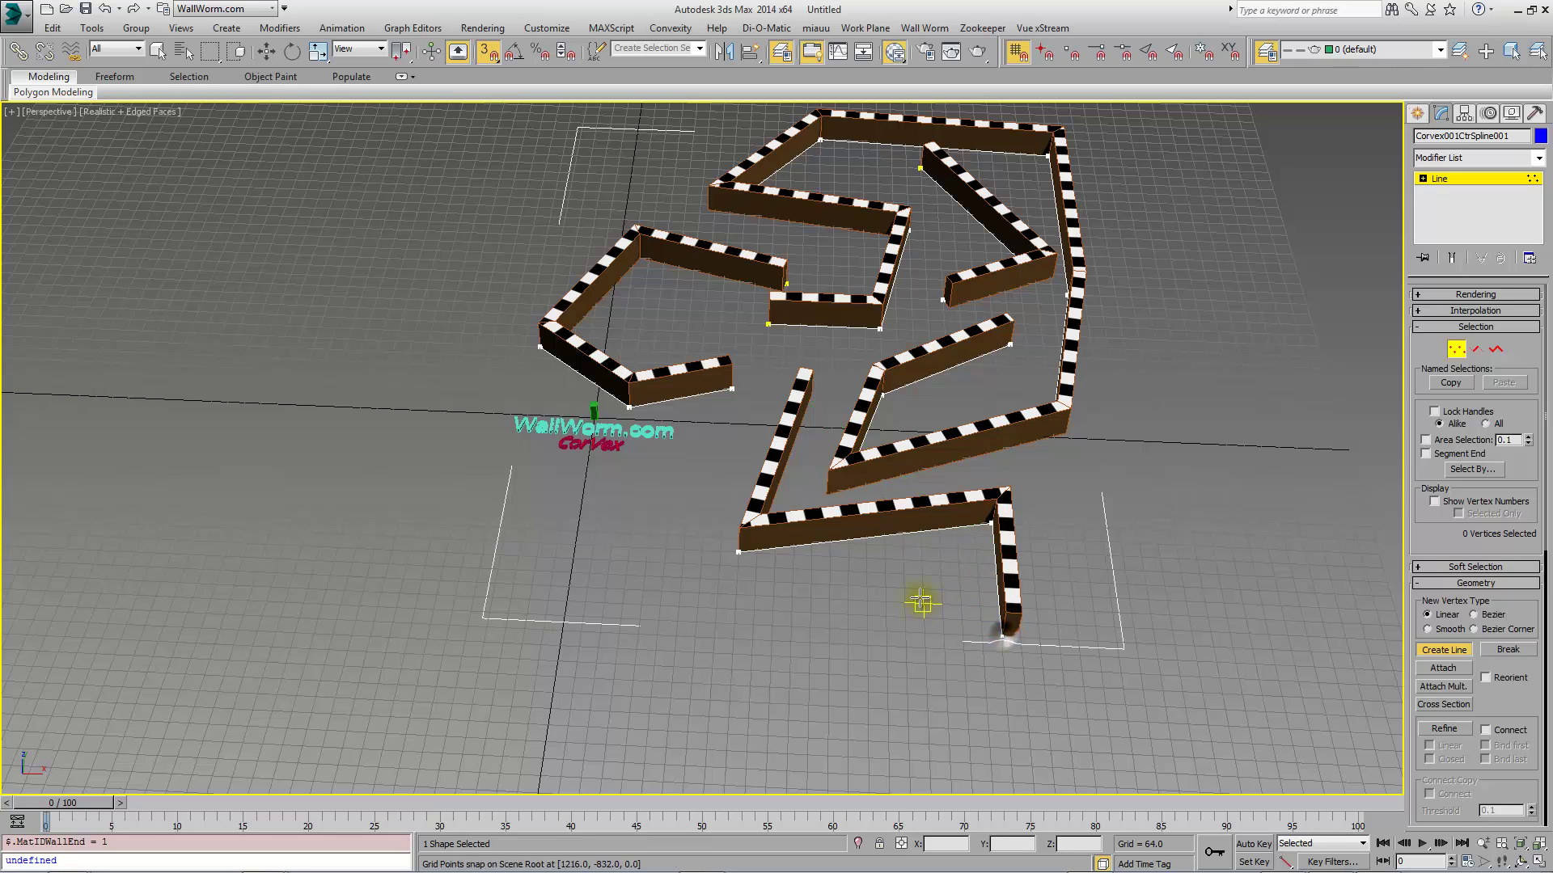
pyautogui.click(946, 712)
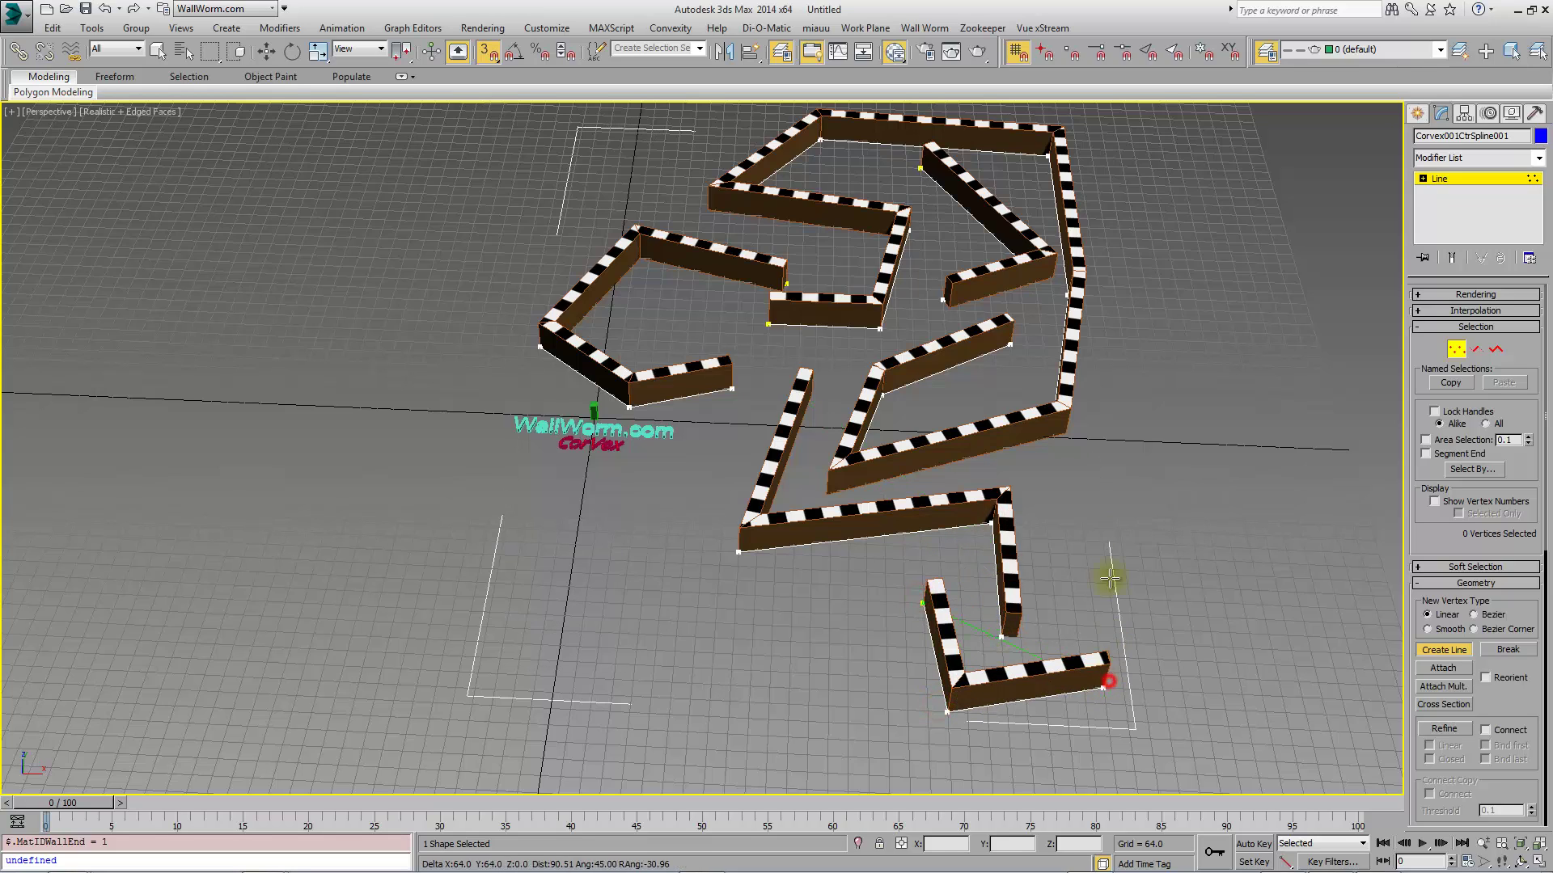
pyautogui.click(1073, 443)
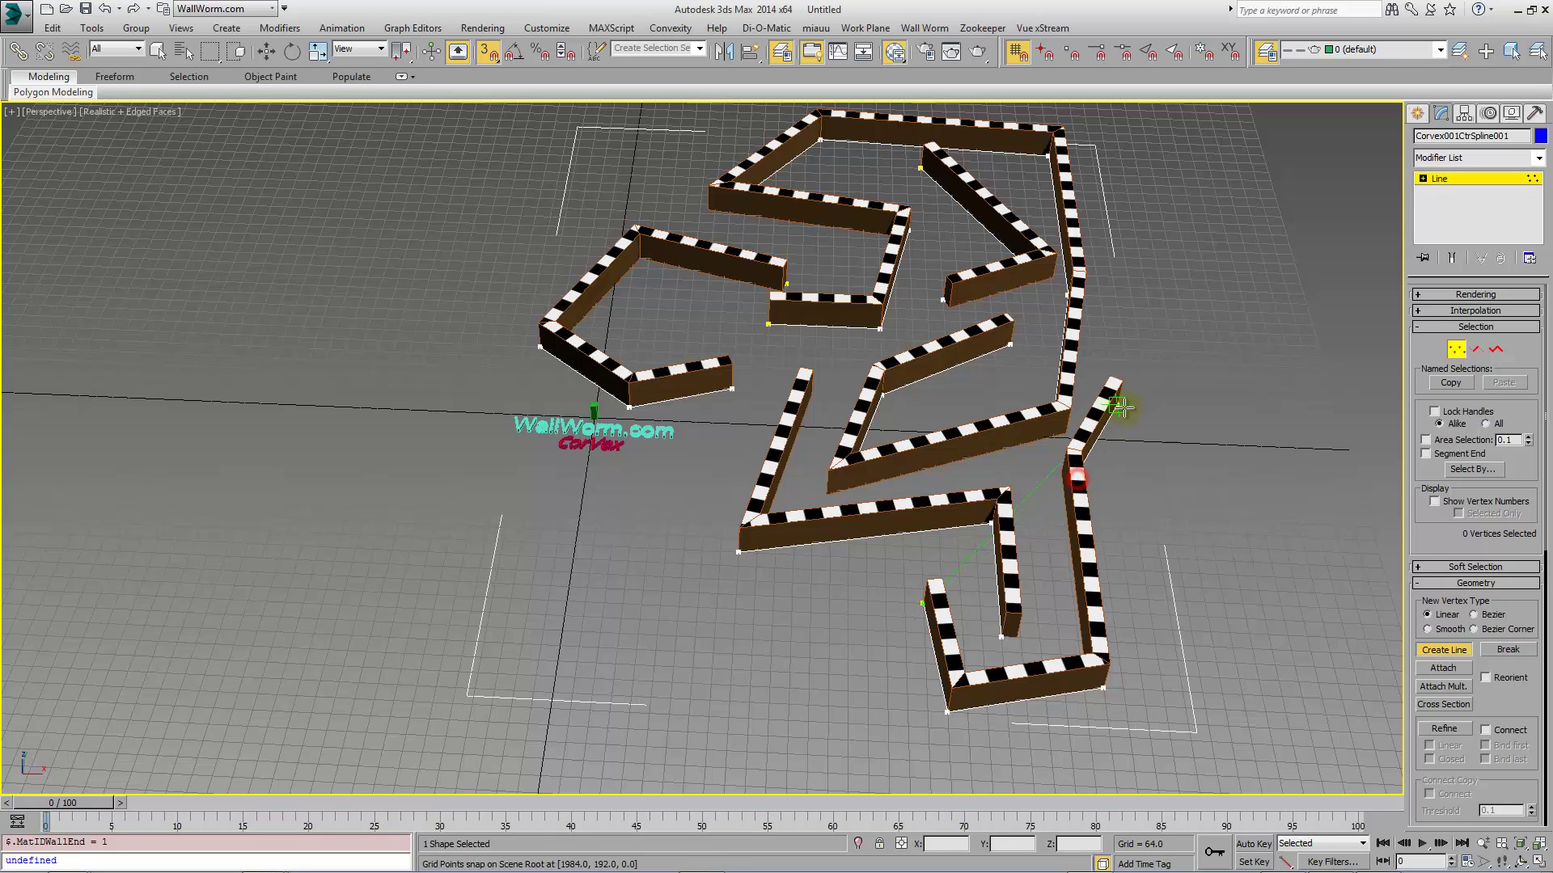
pyautogui.click(1159, 441)
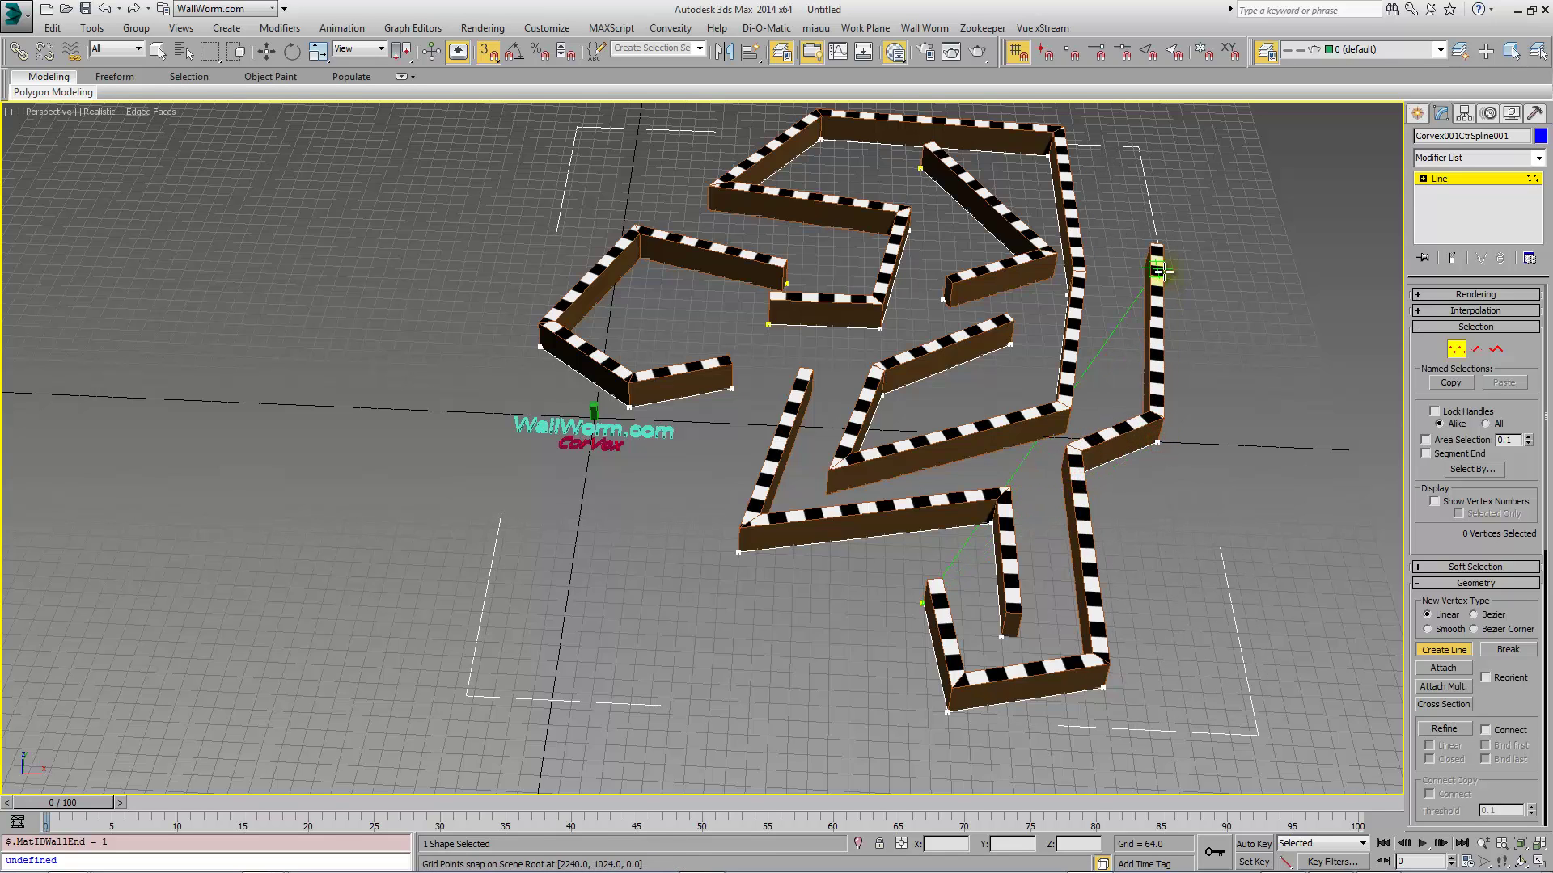
pyautogui.keyDown('alt'); pyautogui.moveTo(1036, 426); pyautogui.dragTo(946, 440, button='middle'); pyautogui.keyUp('alt')
pyautogui.scroll(6, 757, 457)
pyautogui.scroll(-6, 757, 457)
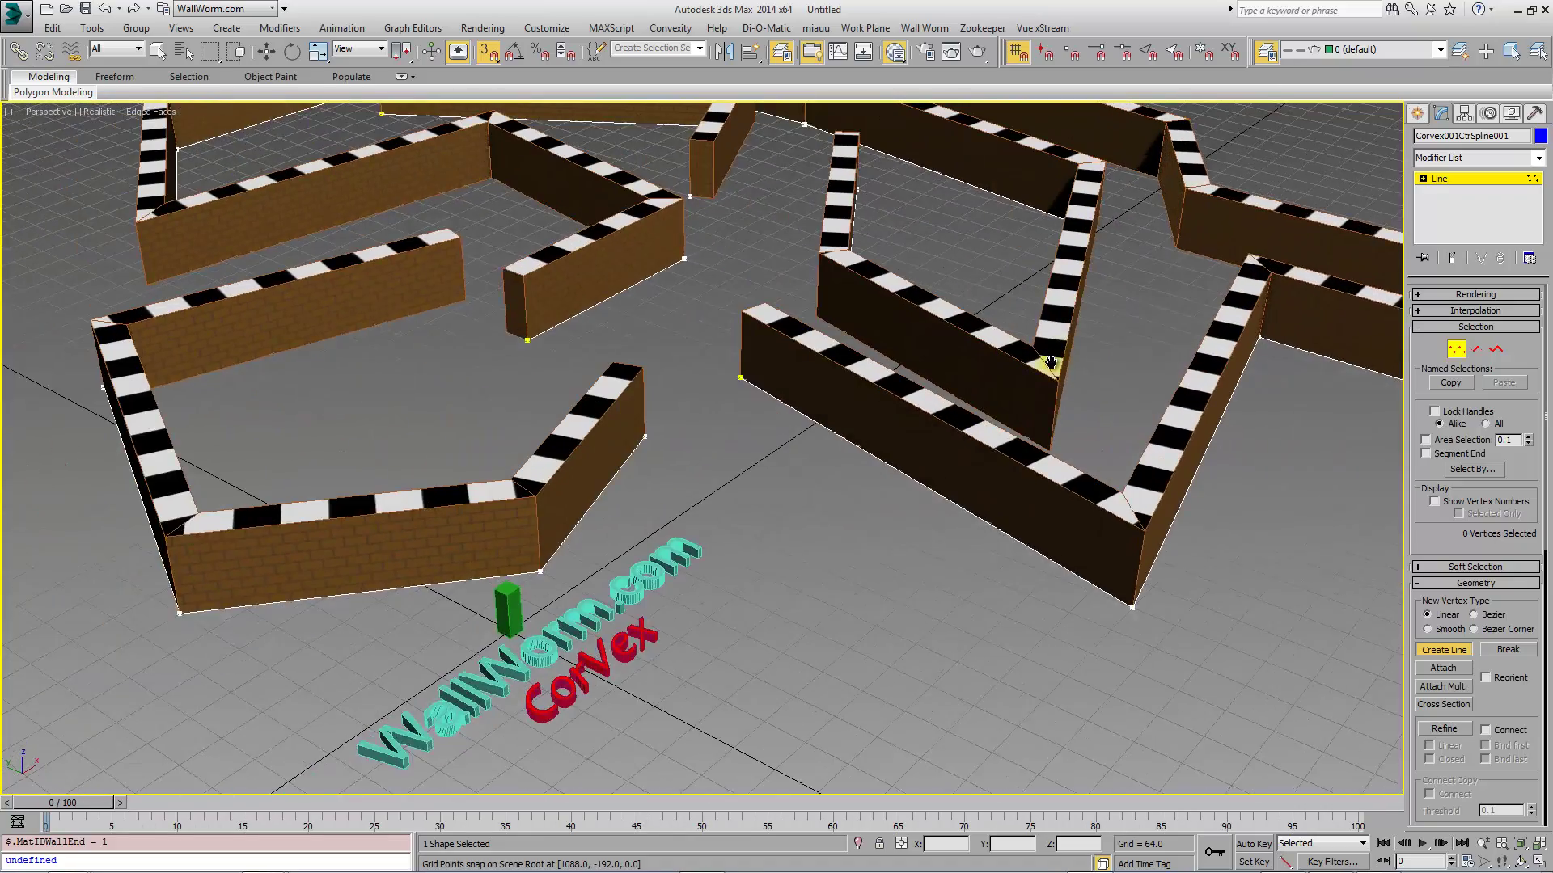
# End line creation and leave vertex editing of the wall spline.
pyautogui.keyDown('alt'); pyautogui.moveTo(1040, 357); pyautogui.dragTo(954, 437, button='middle'); pyautogui.keyUp('alt')
pyautogui.scroll(4, 958, 429)
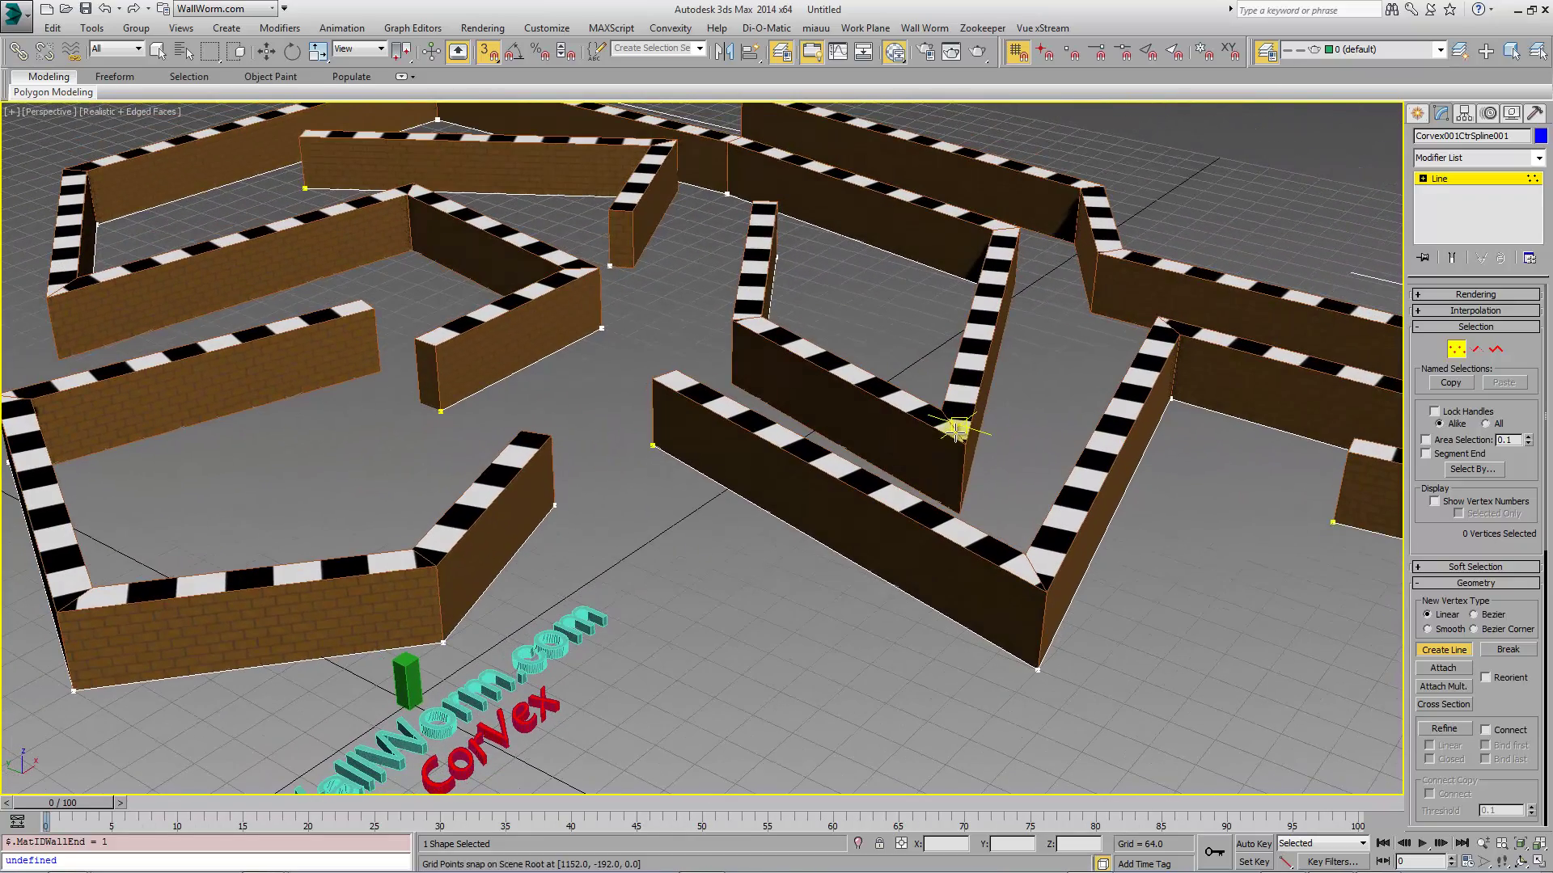
pyautogui.rightClick(973, 437)
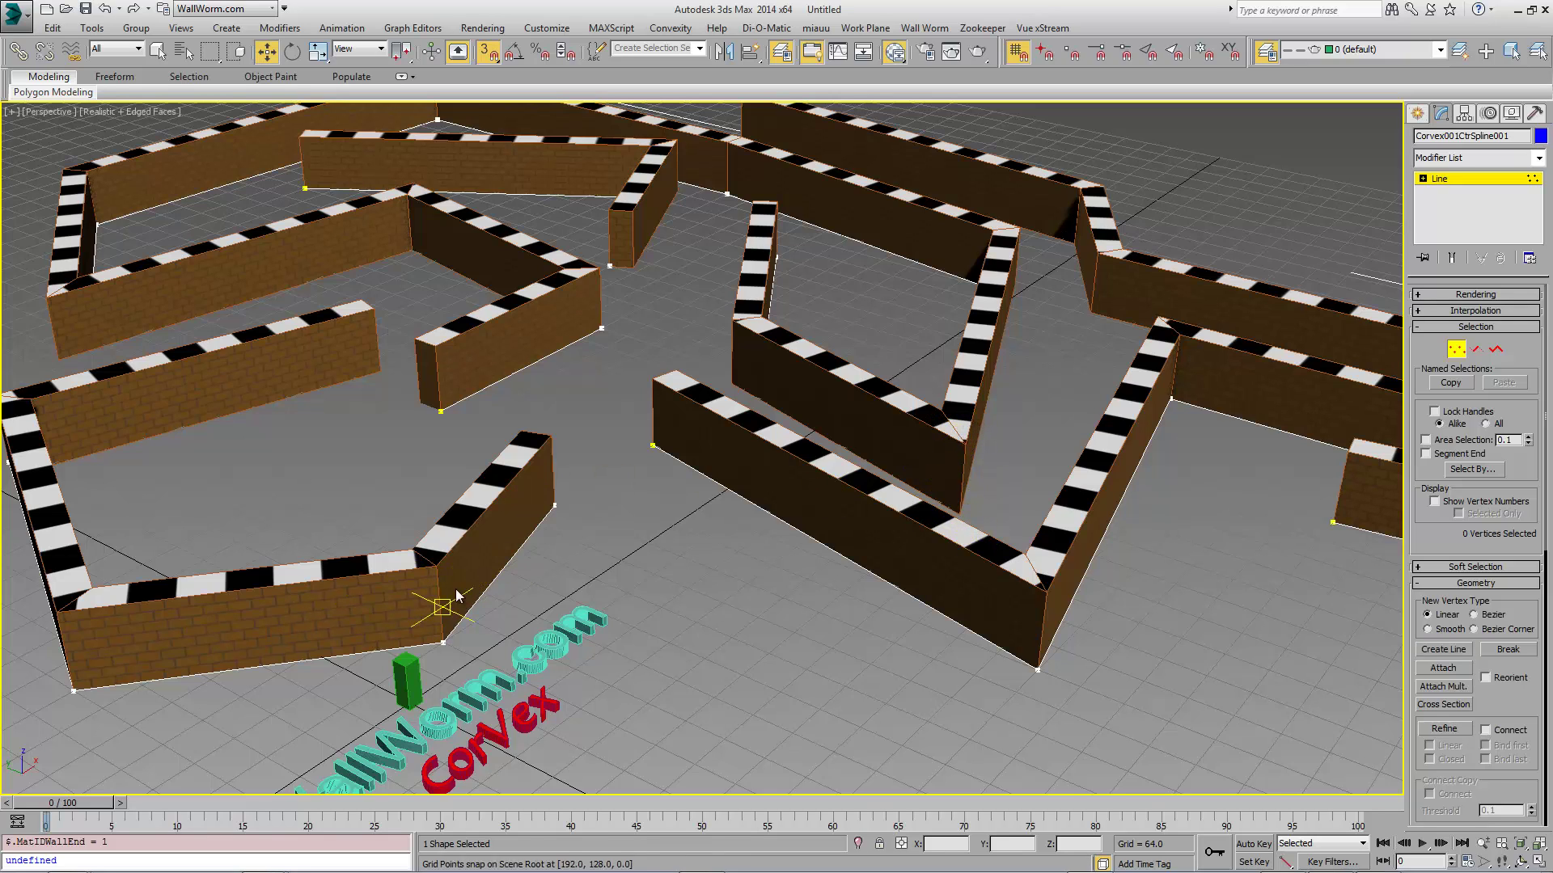
pyautogui.click(1457, 350)
pyautogui.moveTo(1034, 571); pyautogui.dragTo(812, 510, button='middle')
pyautogui.scroll(-5, 922, 466)
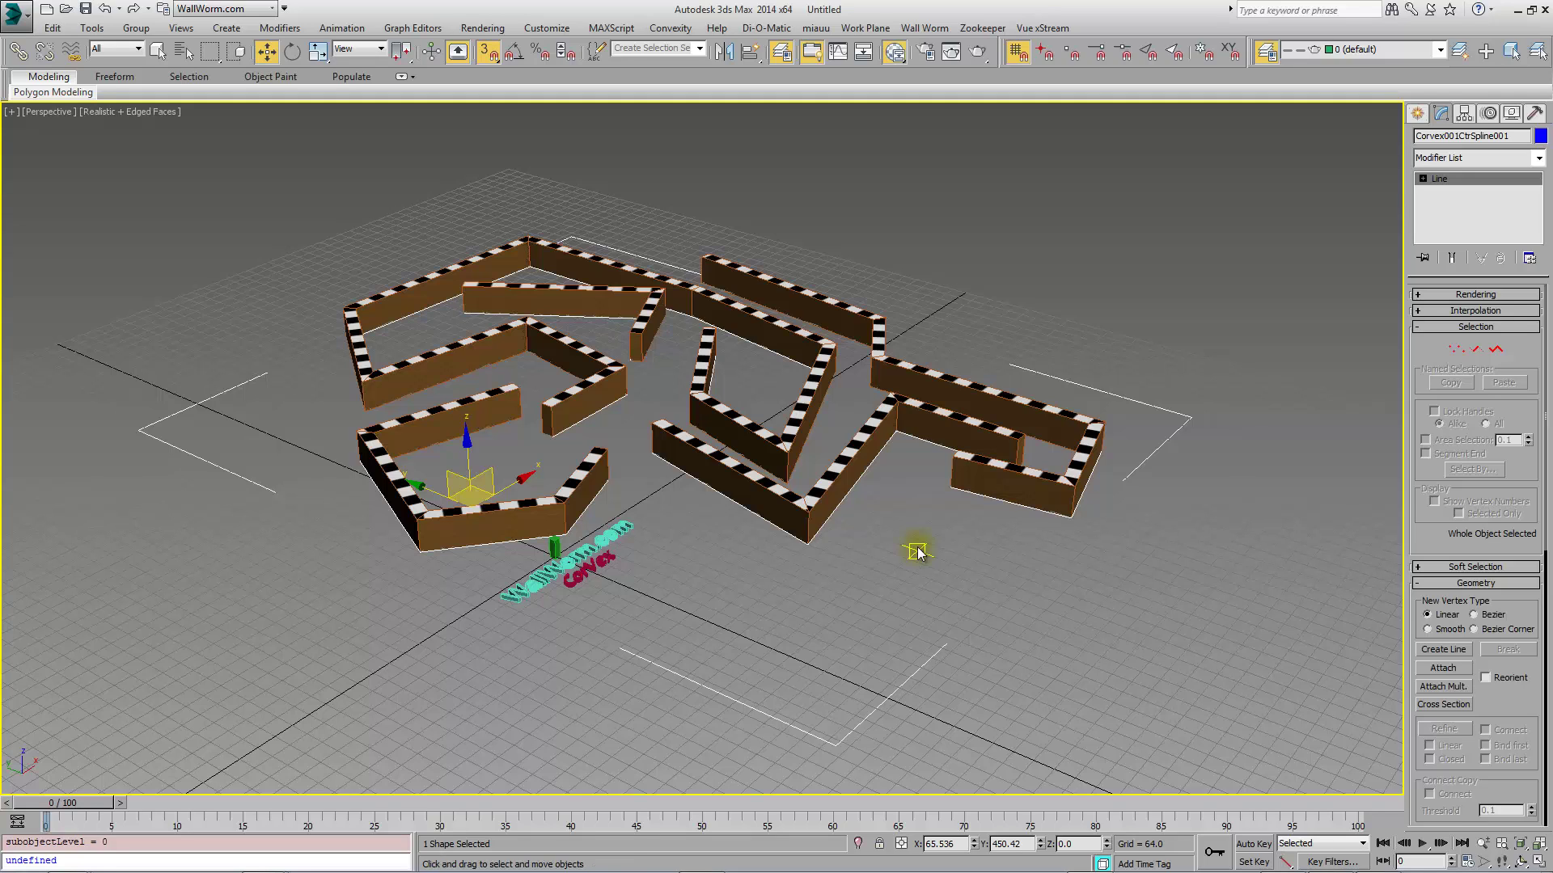
# Create a new CorVex object on the empty grid in front of the existing walls and the logo text.
pyautogui.click(1419, 115)
pyautogui.click(1509, 233)
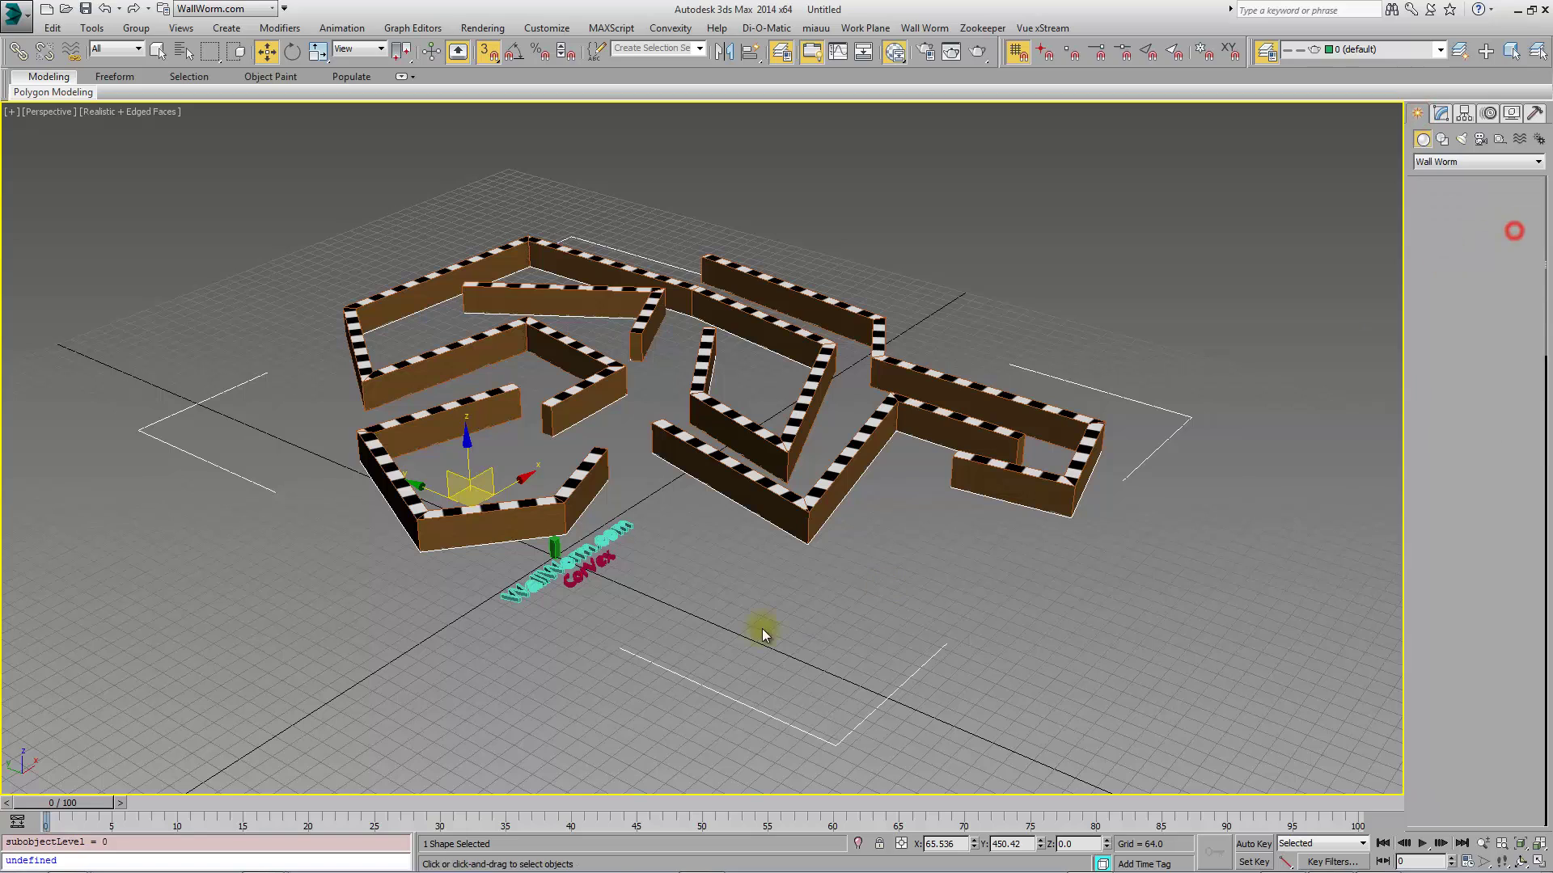
pyautogui.click(570, 703)
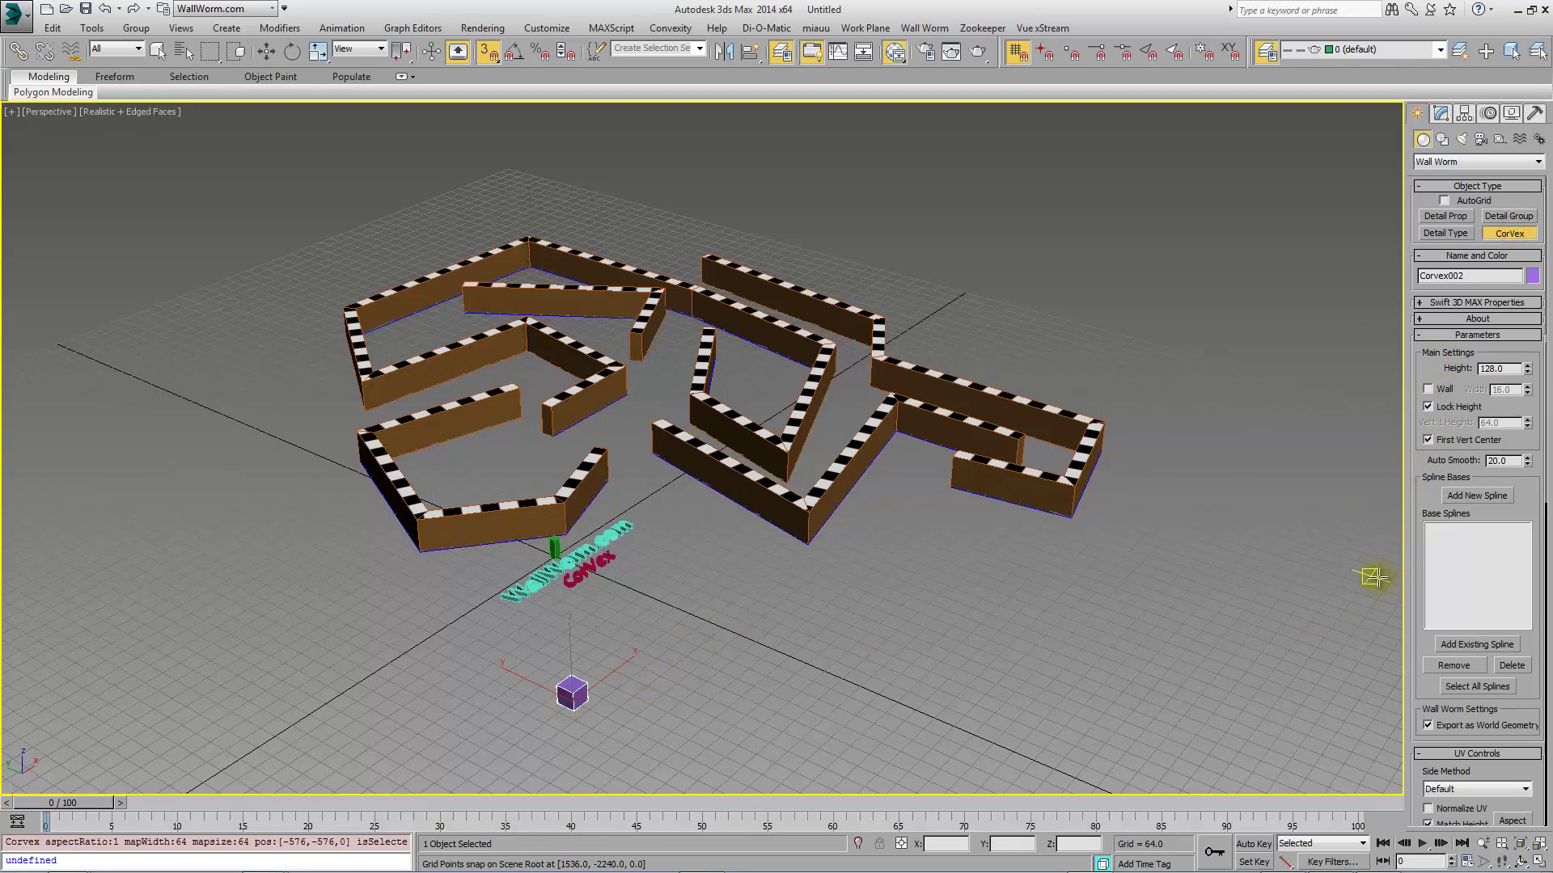
pyautogui.moveTo(836, 617); pyautogui.dragTo(858, 571, button='middle')
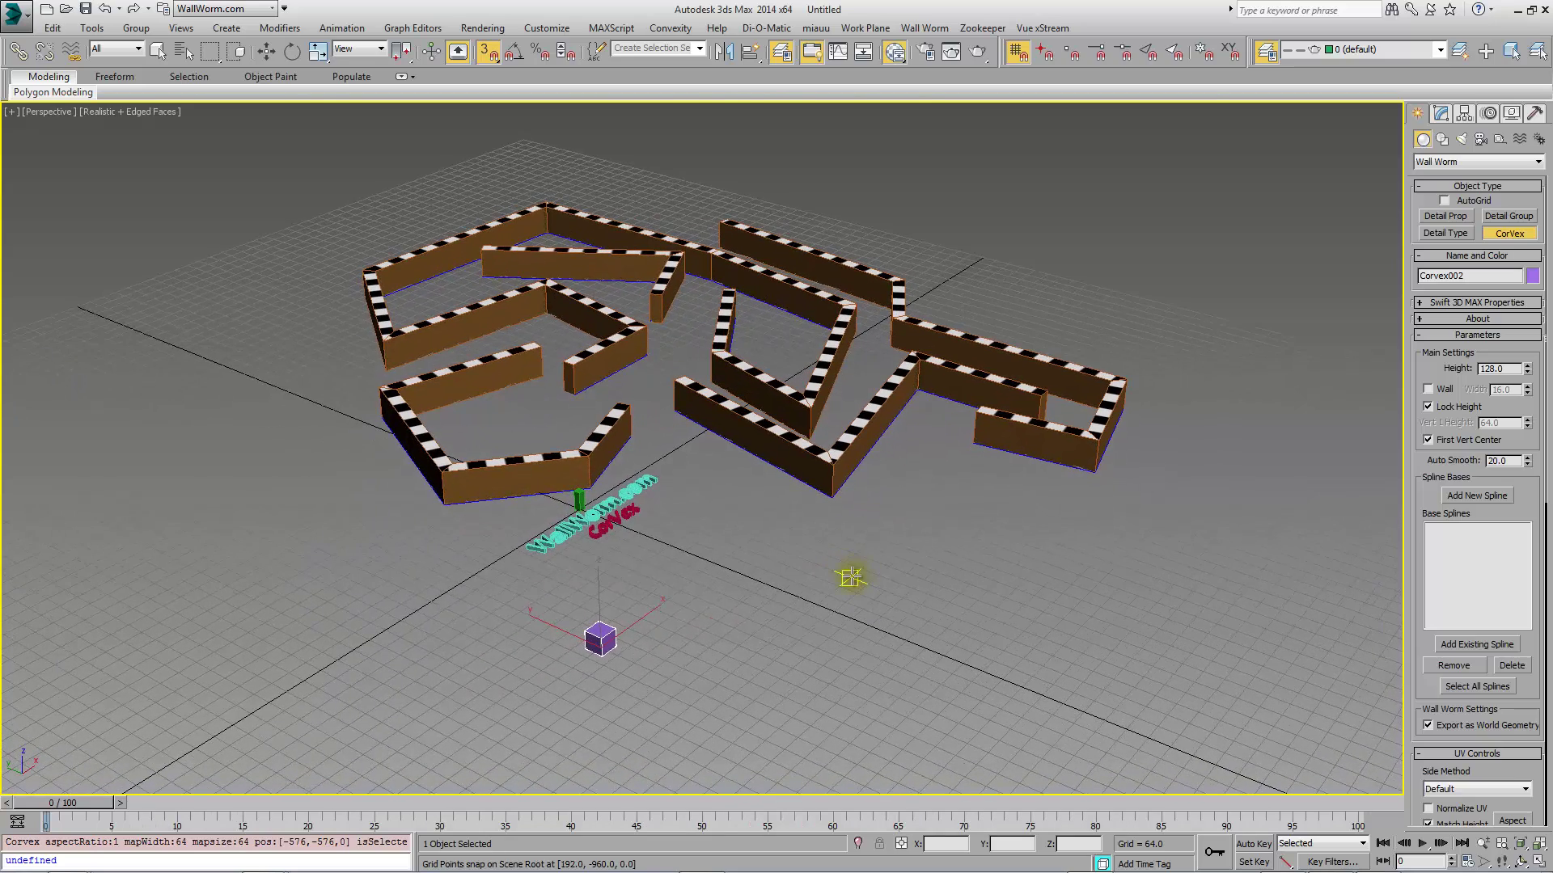
pyautogui.scroll(3, 851, 576)
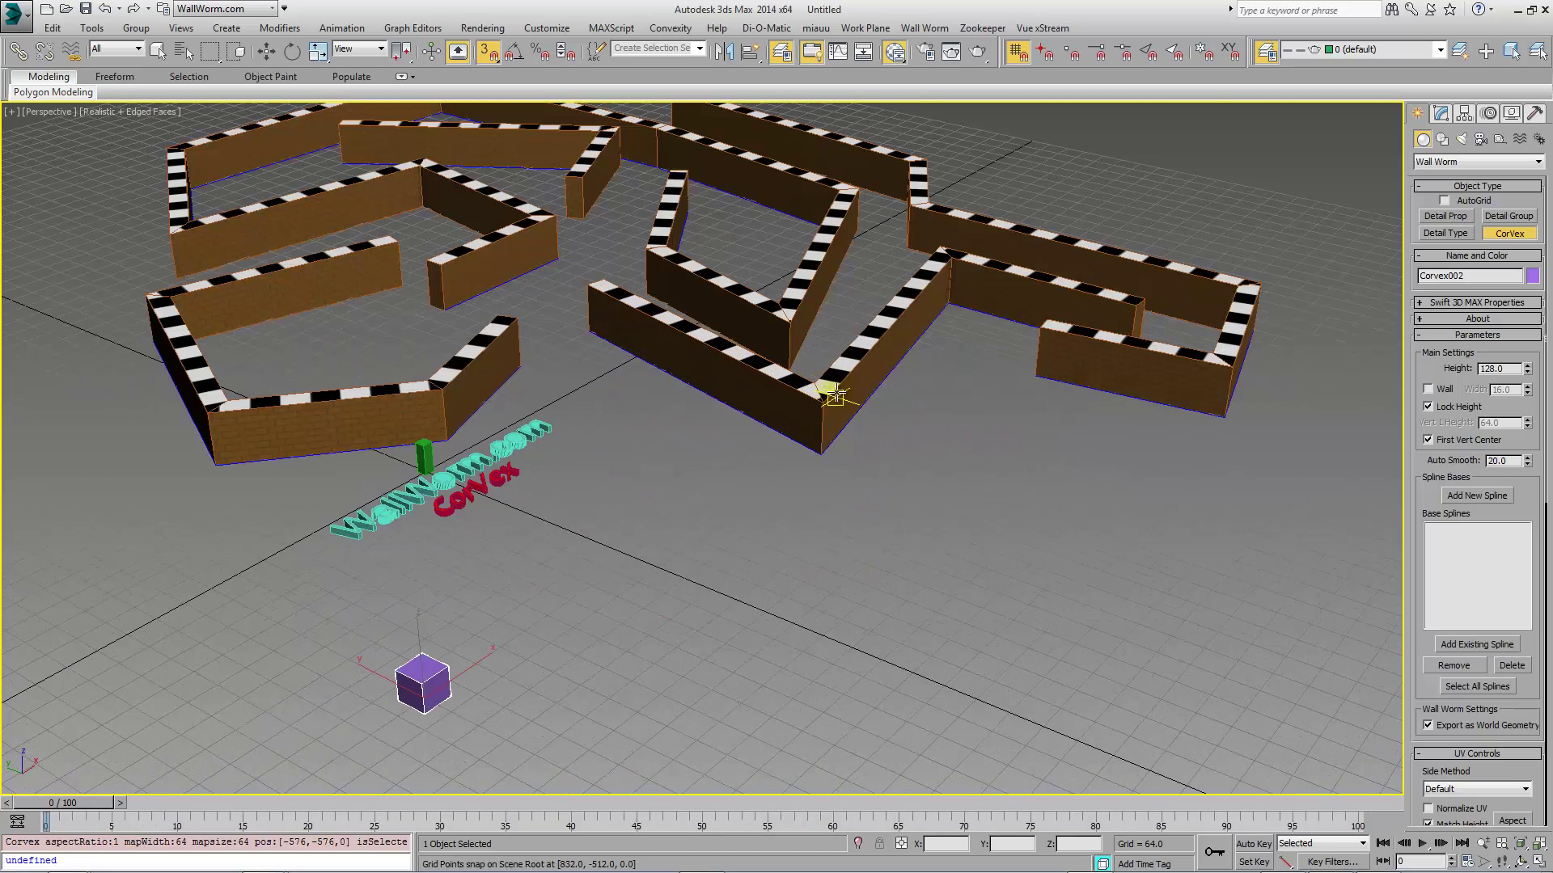
# Use Get Settings from CorVex to copy the existing textured wall's settings to the new CorVex object.
pyautogui.moveTo(1422, 366); pyautogui.dragTo(1421, 179)
pyautogui.moveTo(1428, 741); pyautogui.dragTo(1419, 151)
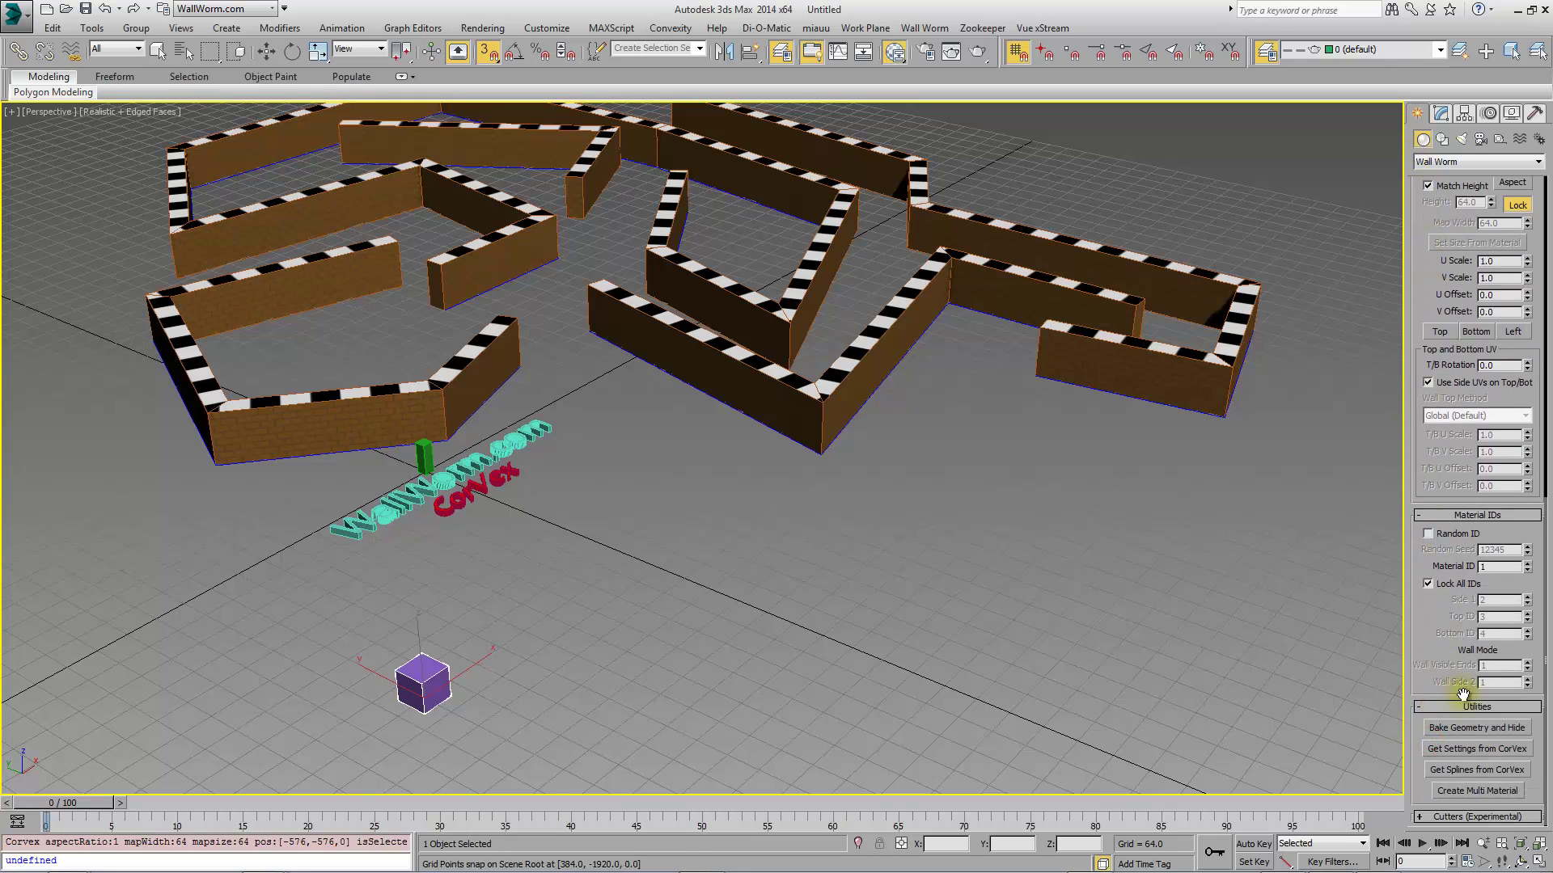
pyautogui.click(1474, 750)
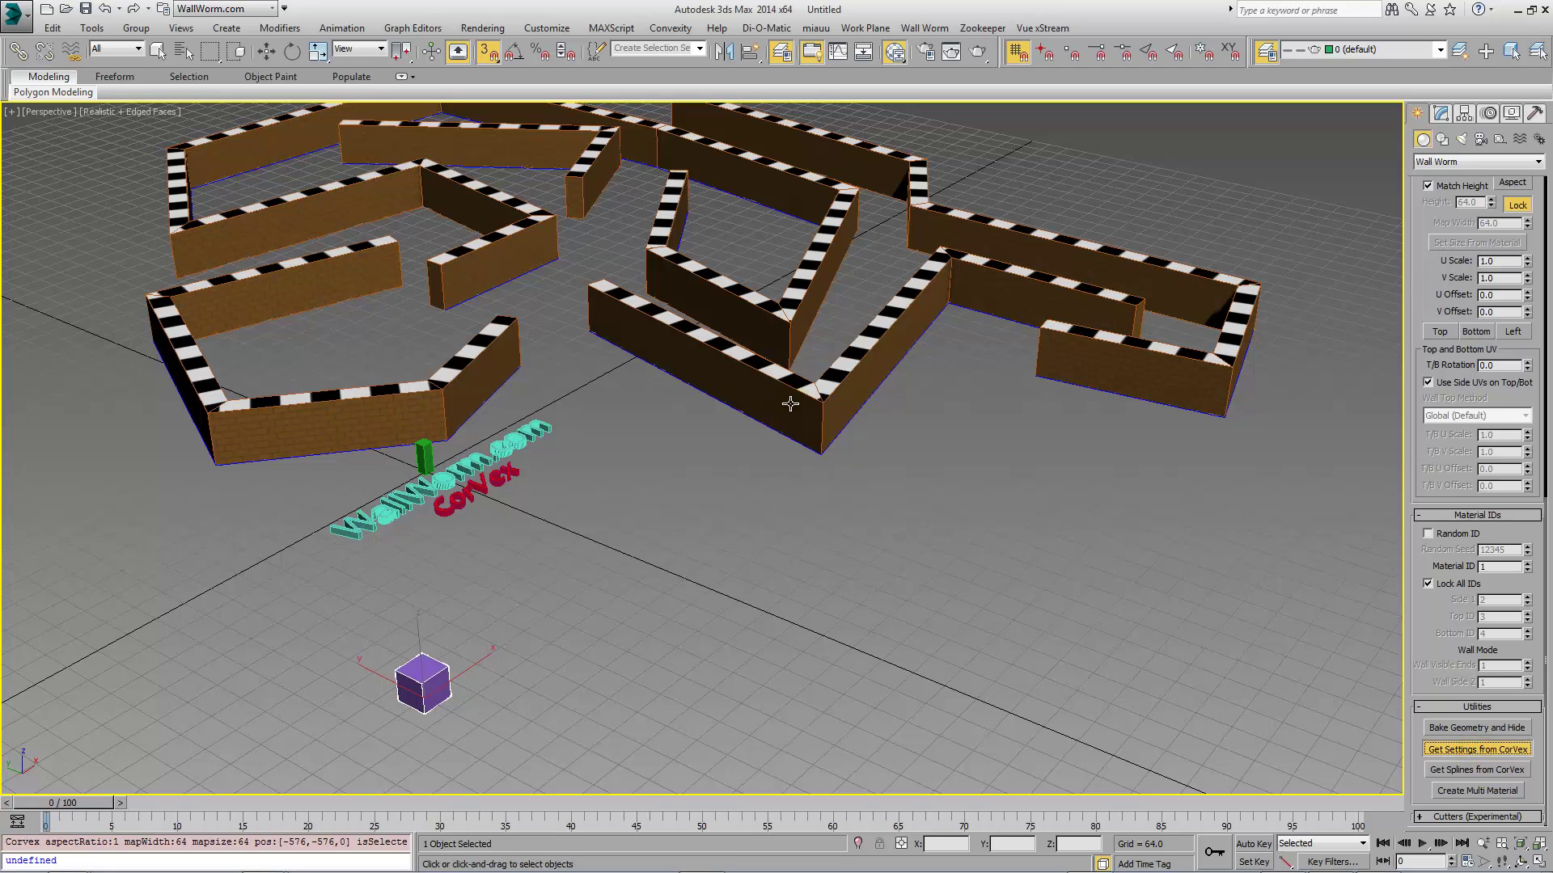
pyautogui.click(436, 697)
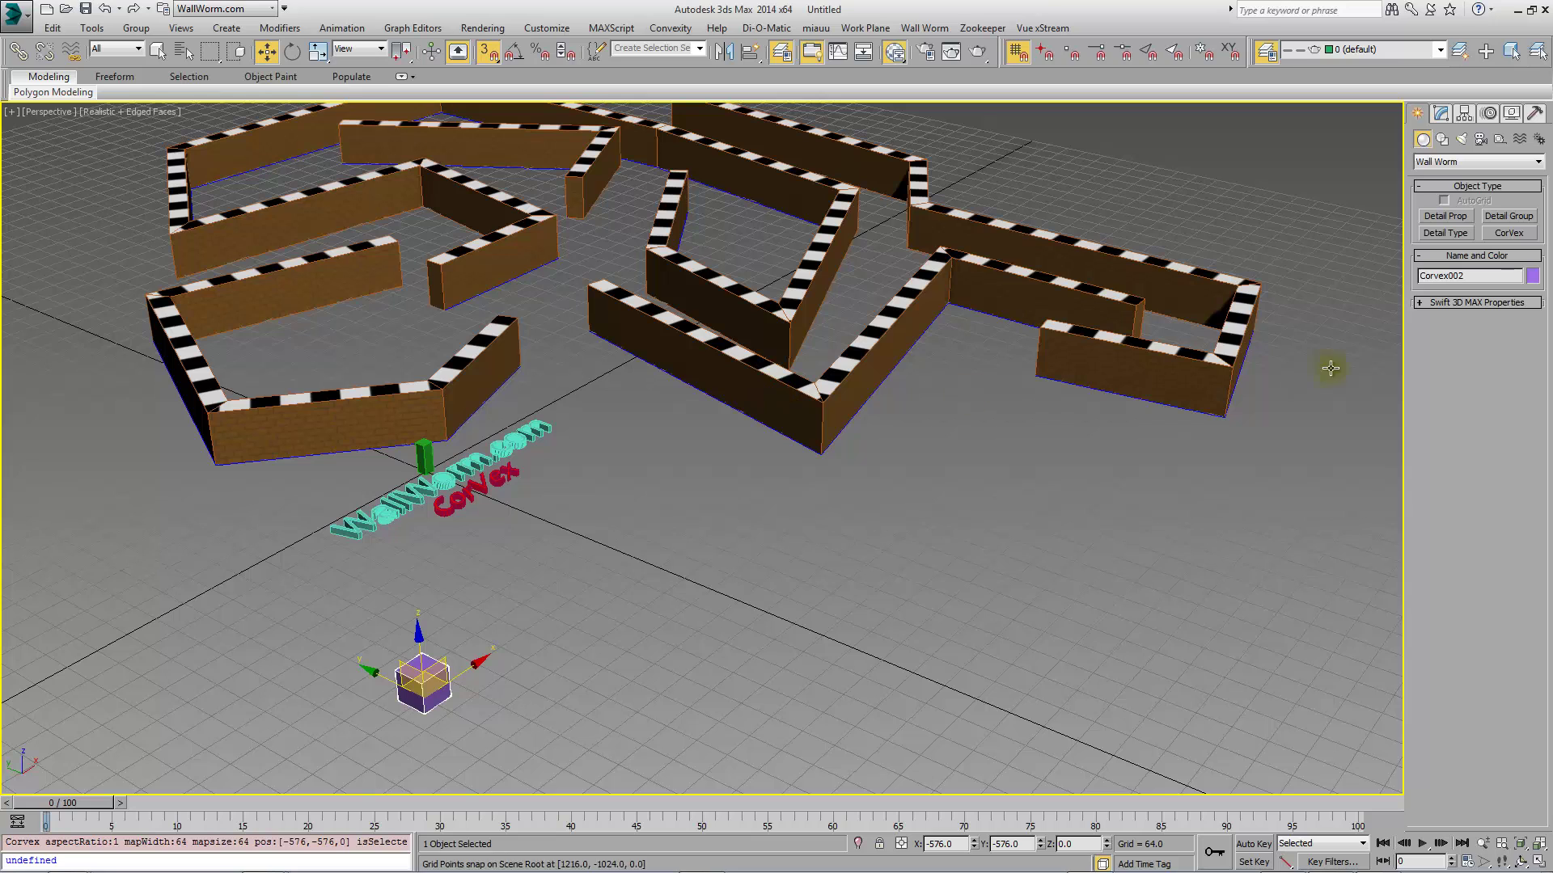
# Add a new base spline to the second CorVex, draw it as a closed four-sided wall in front of the existing walls, and end line creation.
pyautogui.click(1443, 115)
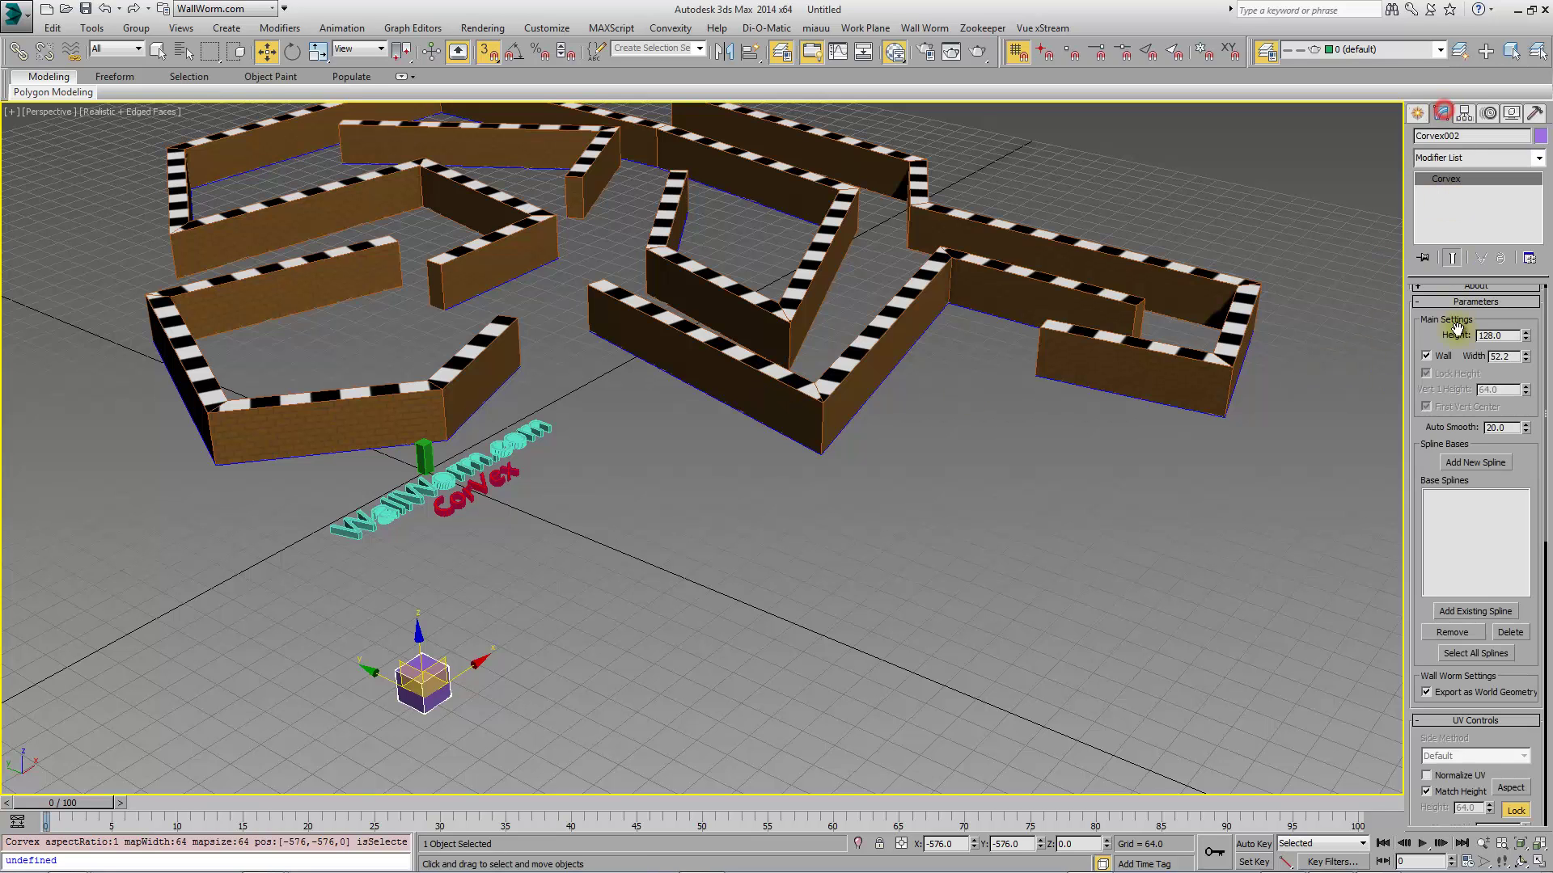
pyautogui.click(1462, 465)
pyautogui.scroll(-5, 936, 545)
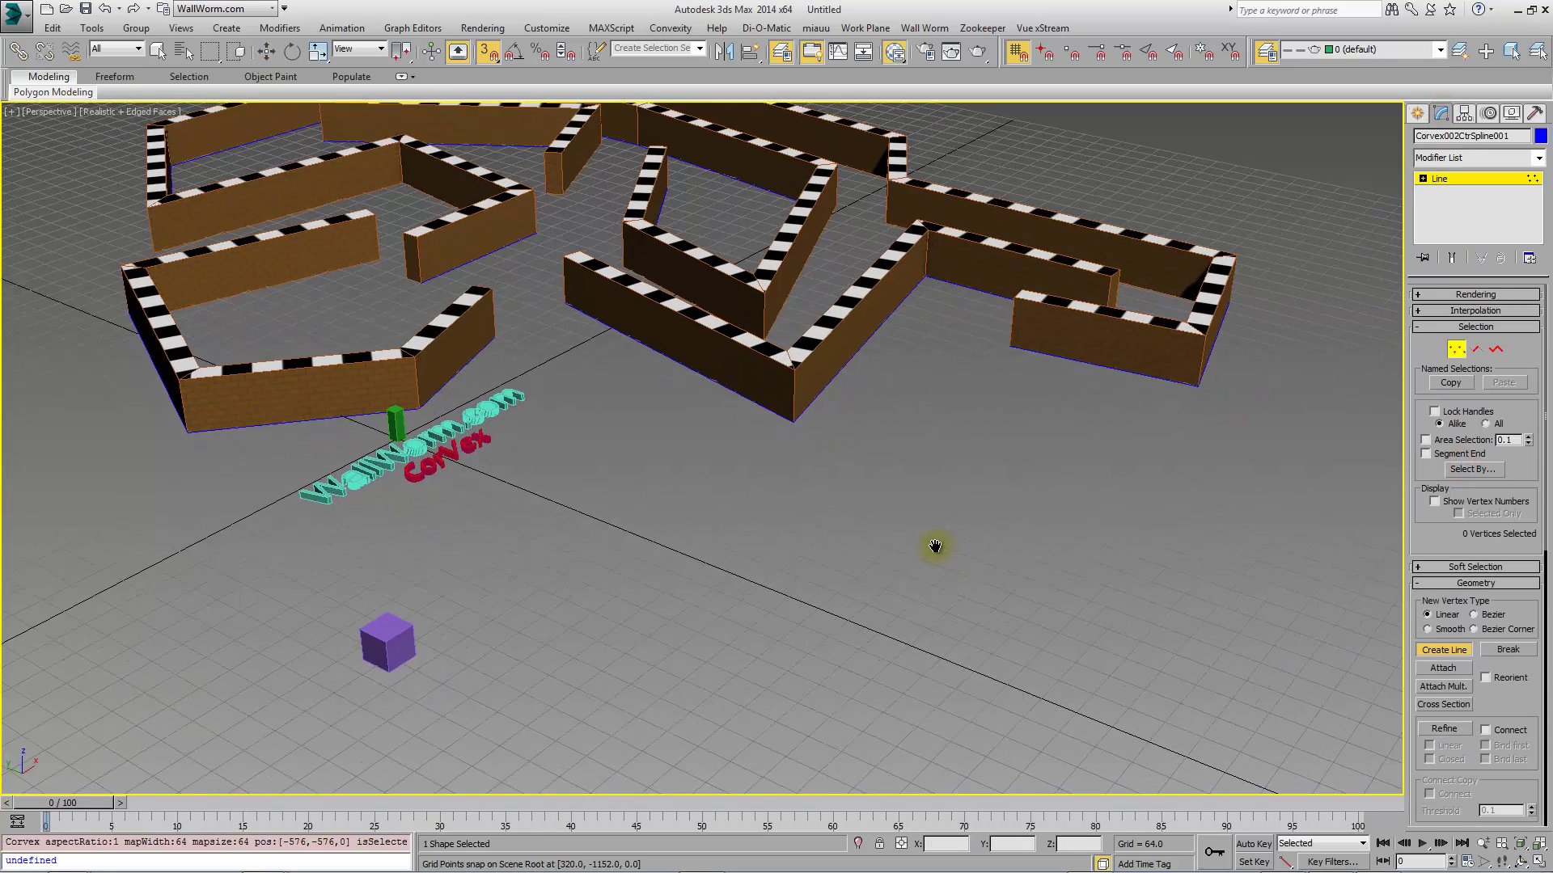
pyautogui.click(899, 444)
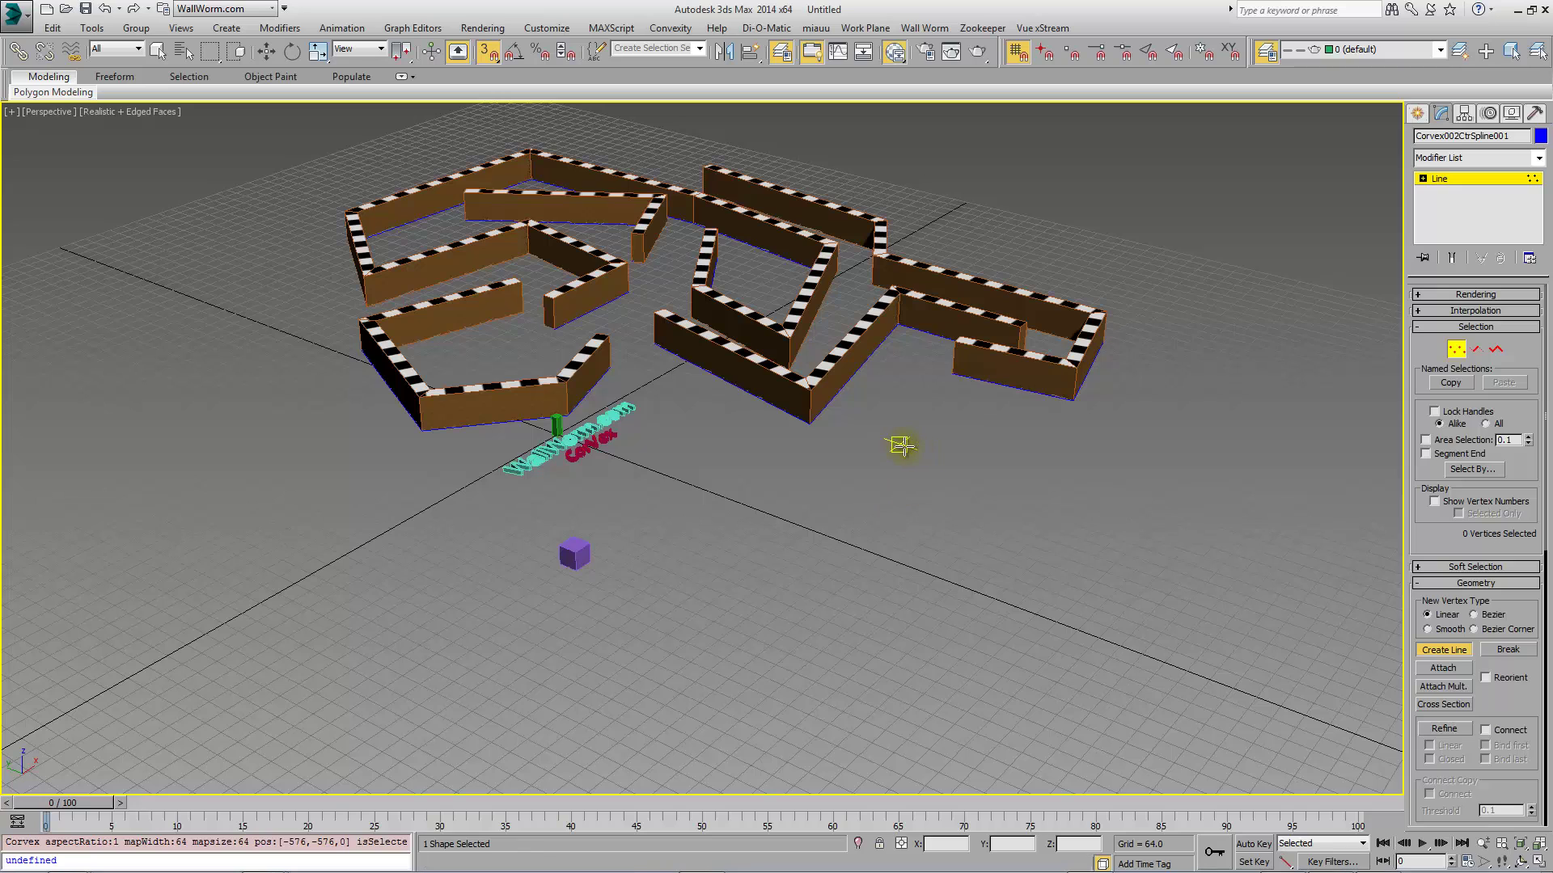
pyautogui.click(1114, 482)
pyautogui.click(897, 688)
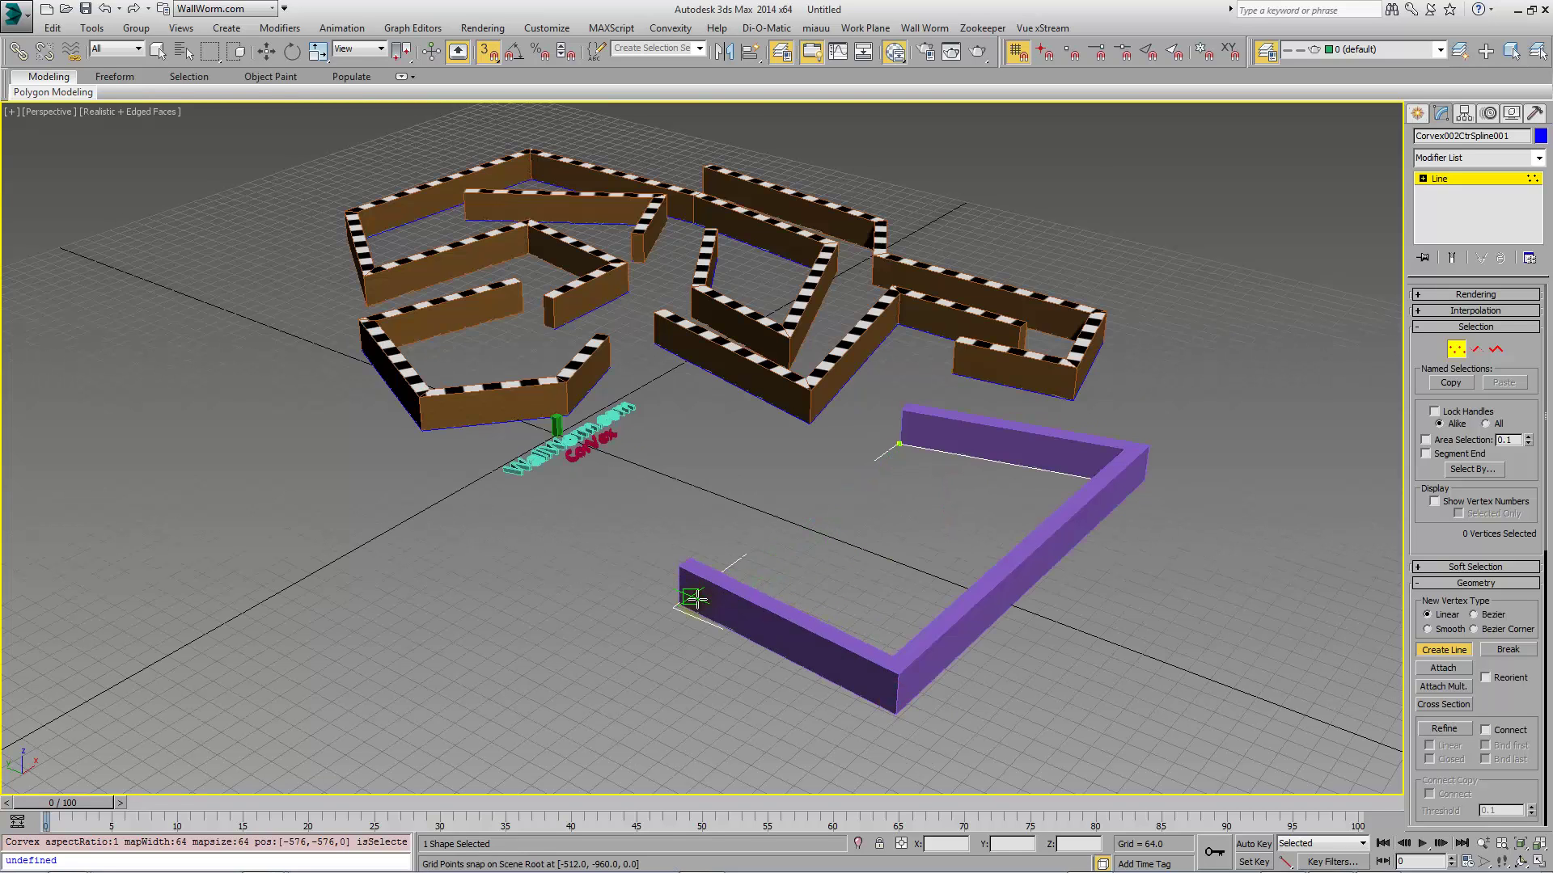
pyautogui.click(696, 598)
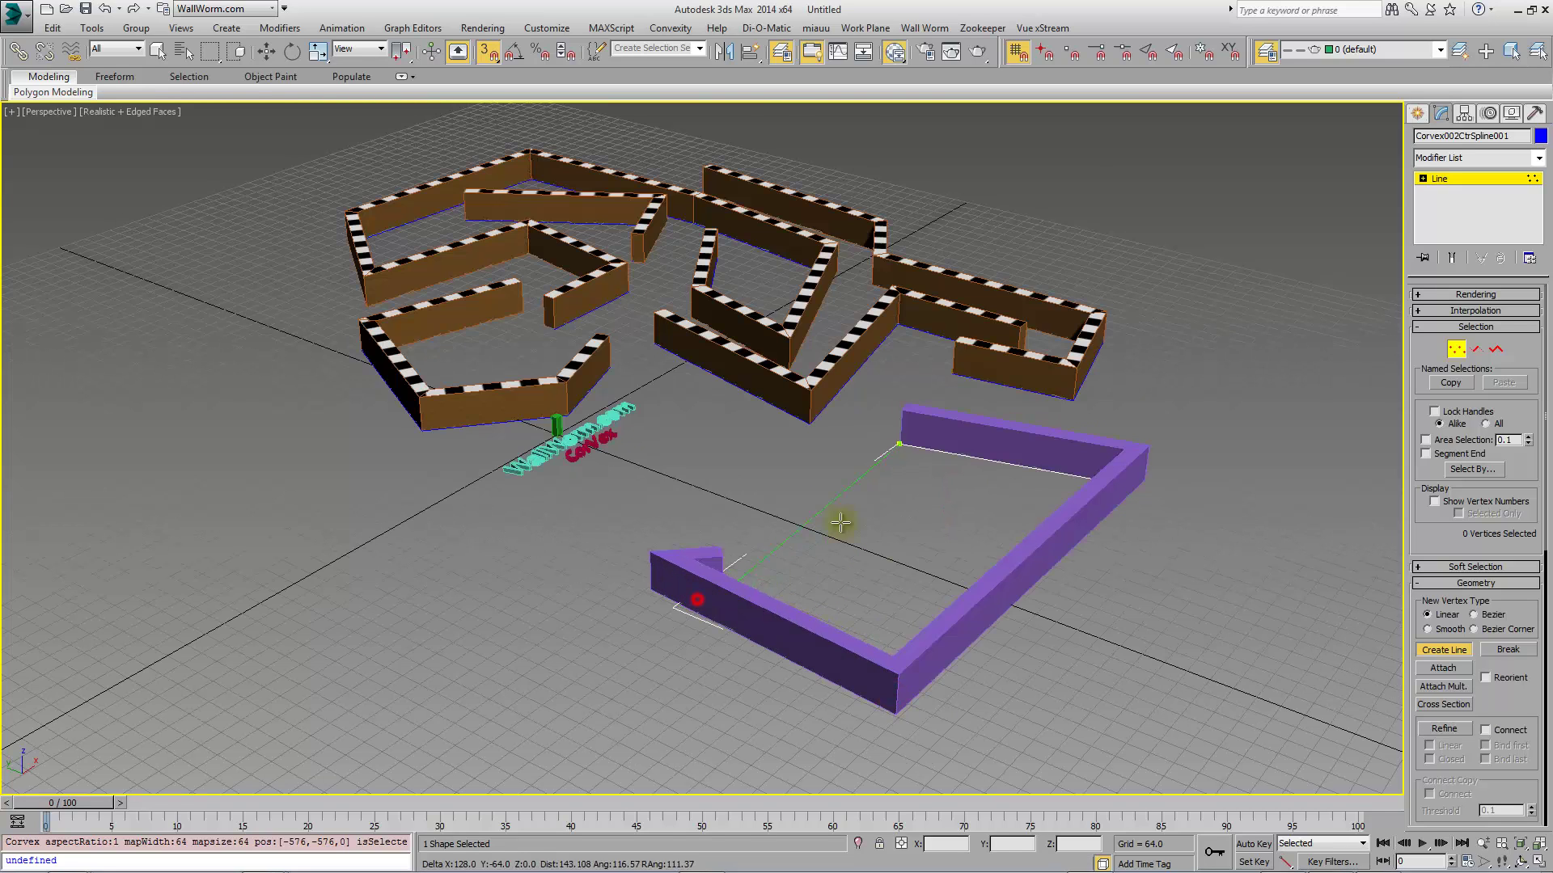
pyautogui.click(900, 444)
pyautogui.click(751, 493)
pyautogui.moveTo(858, 481); pyautogui.dragTo(841, 488, button='middle')
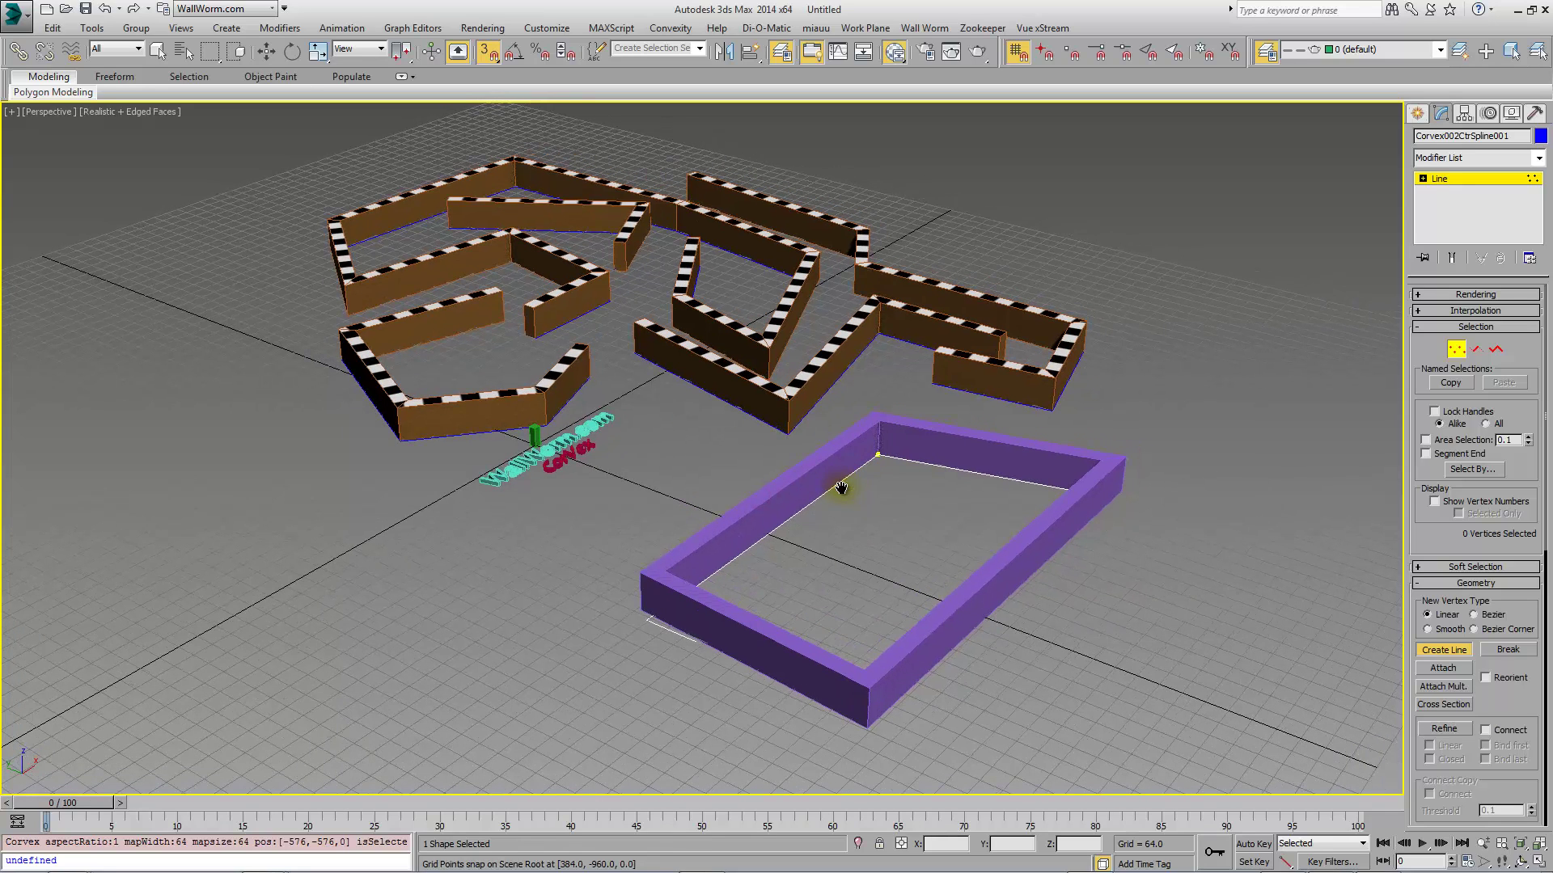
pyautogui.rightClick(915, 502)
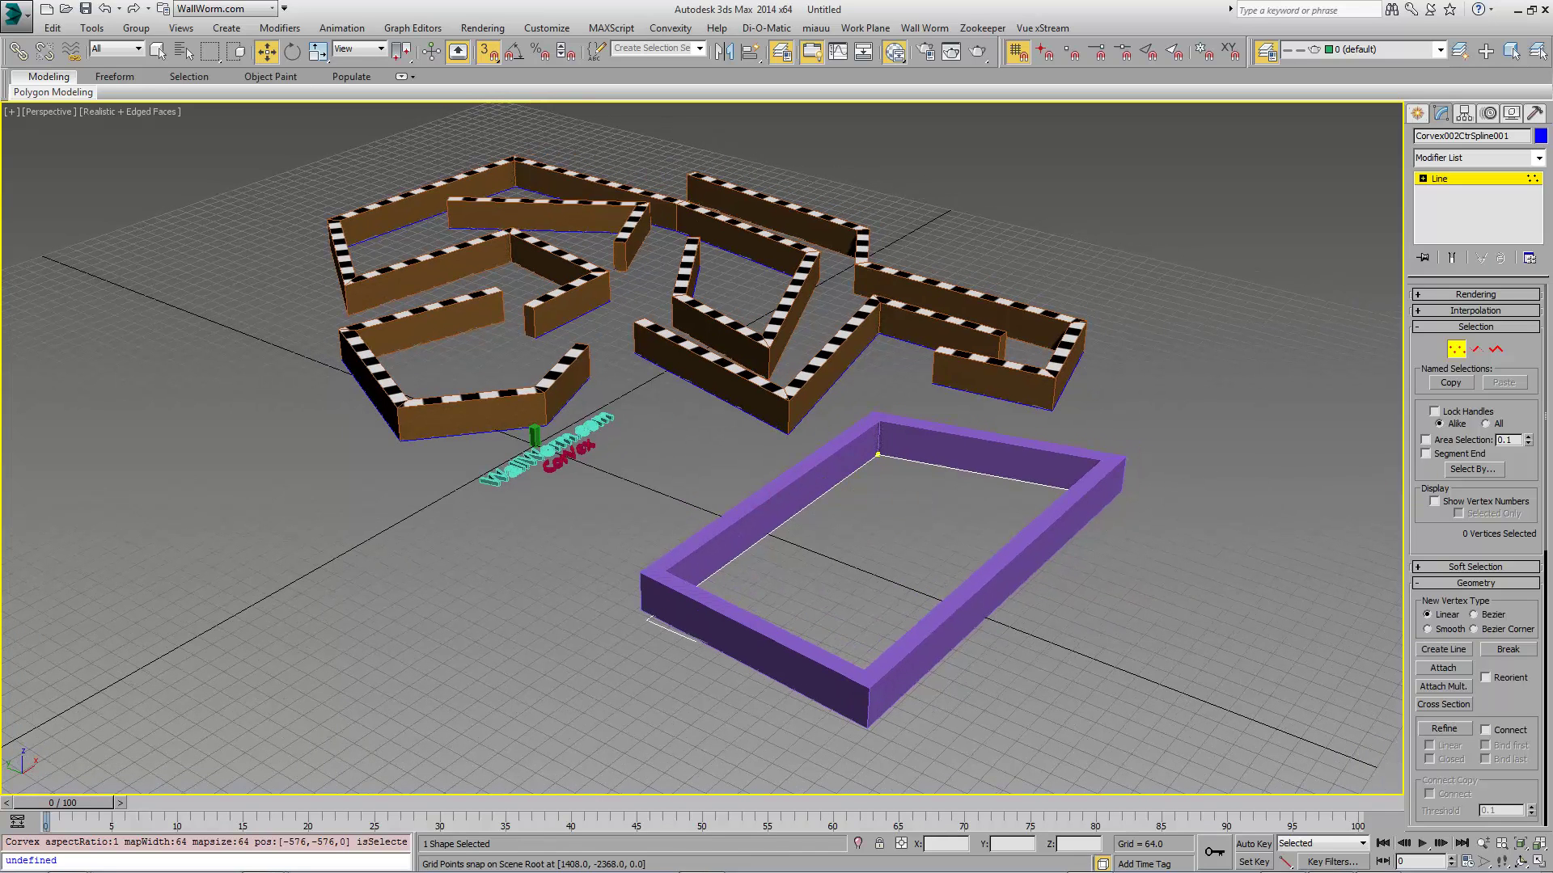
# Assign the Multimaterial from the Slate Material Editor to the closed four-sided wall and put the editor away.
pyautogui.press('m')
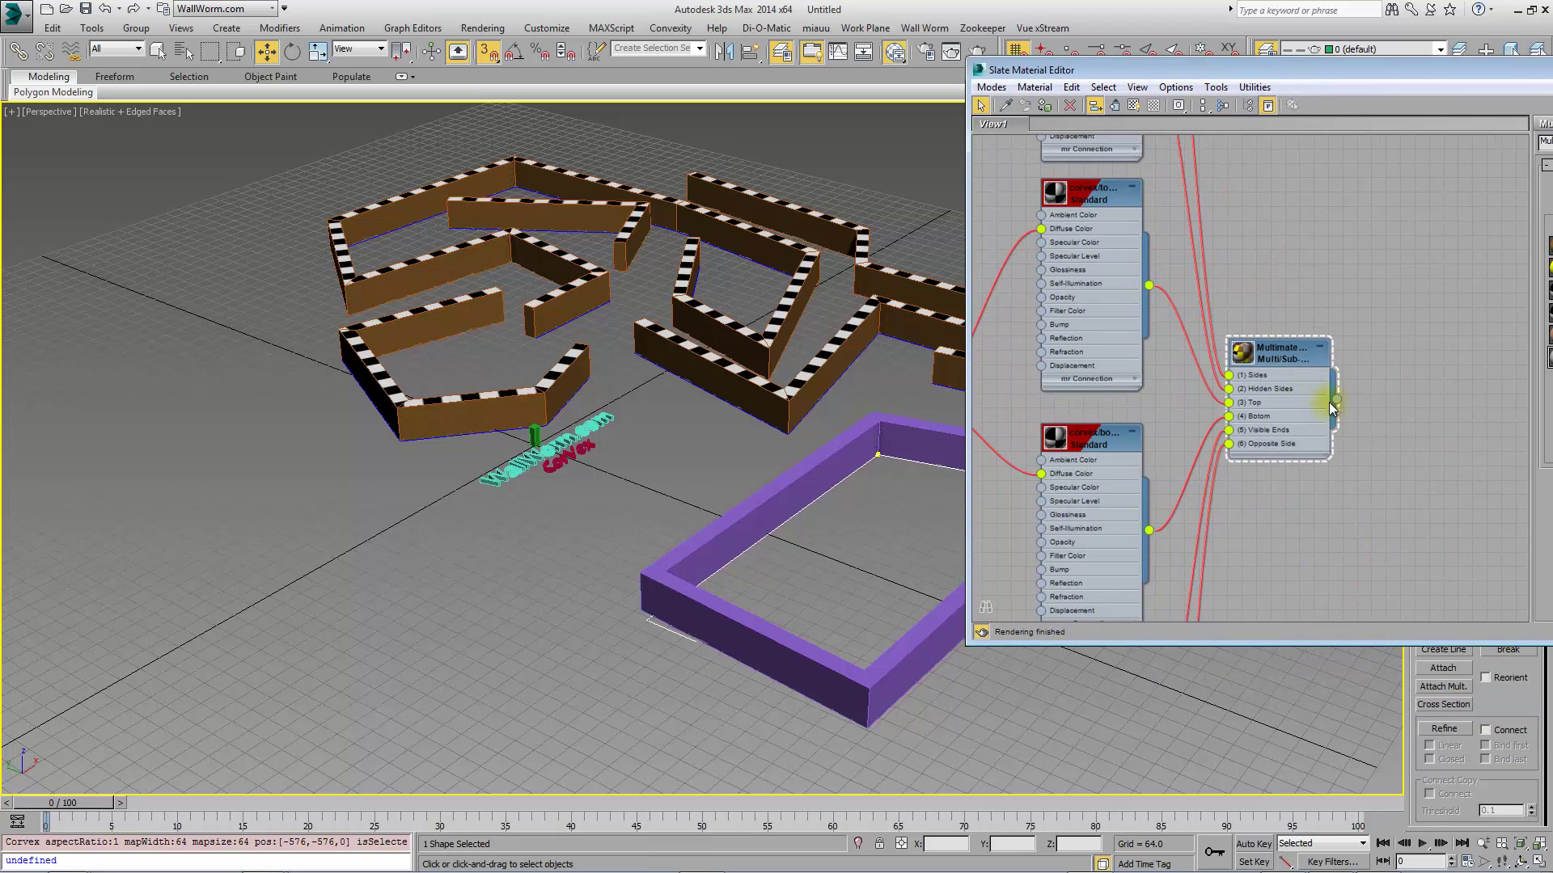
pyautogui.moveTo(1336, 399); pyautogui.dragTo(885, 668)
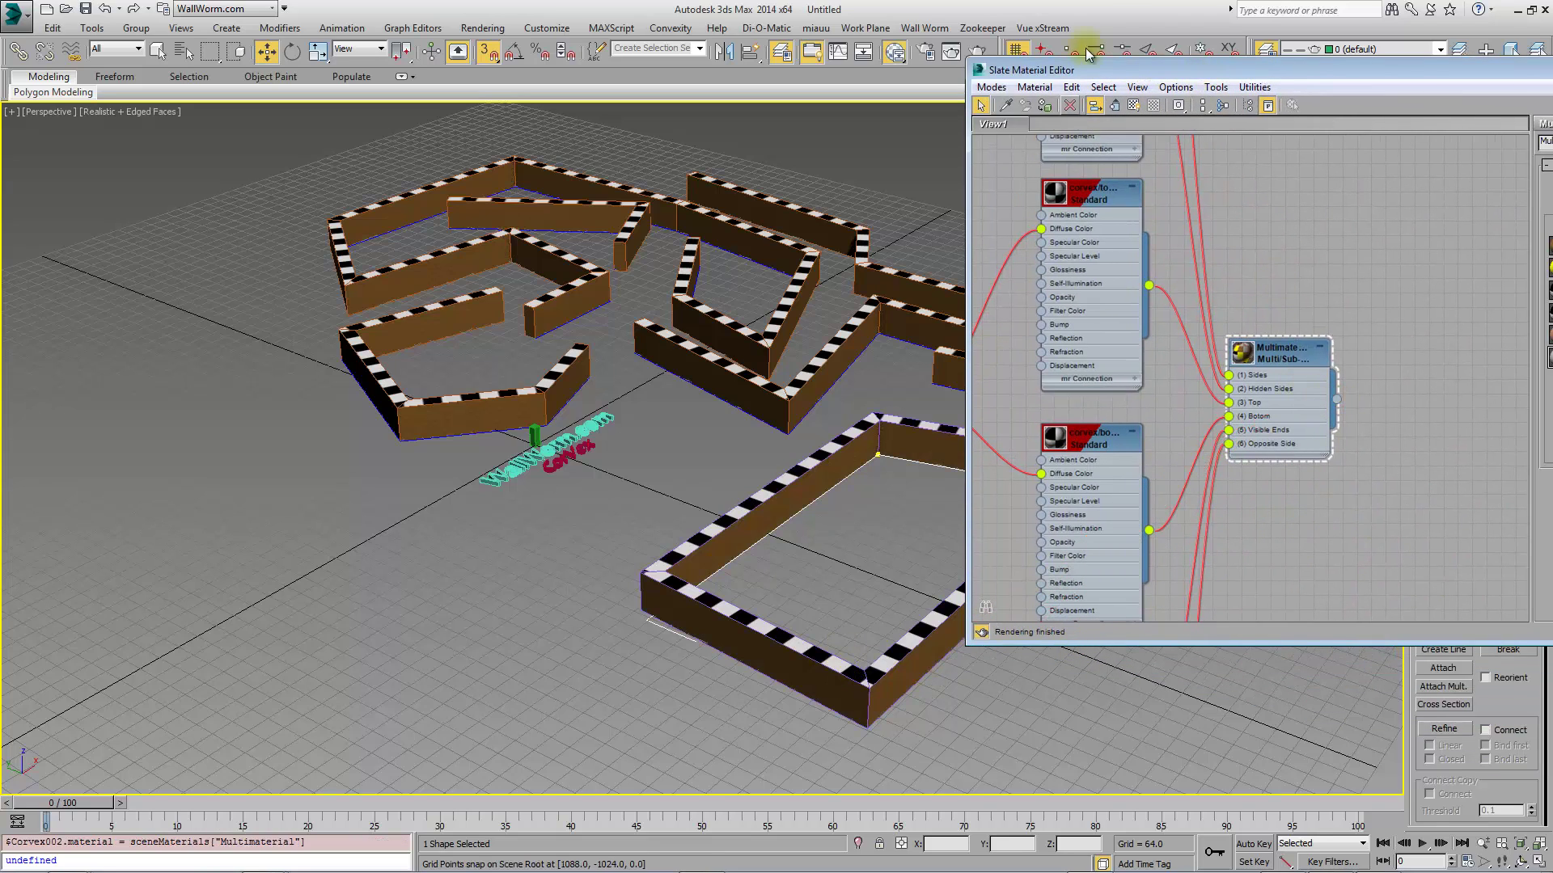
pyautogui.moveTo(1153, 71); pyautogui.dragTo(1552, 126)
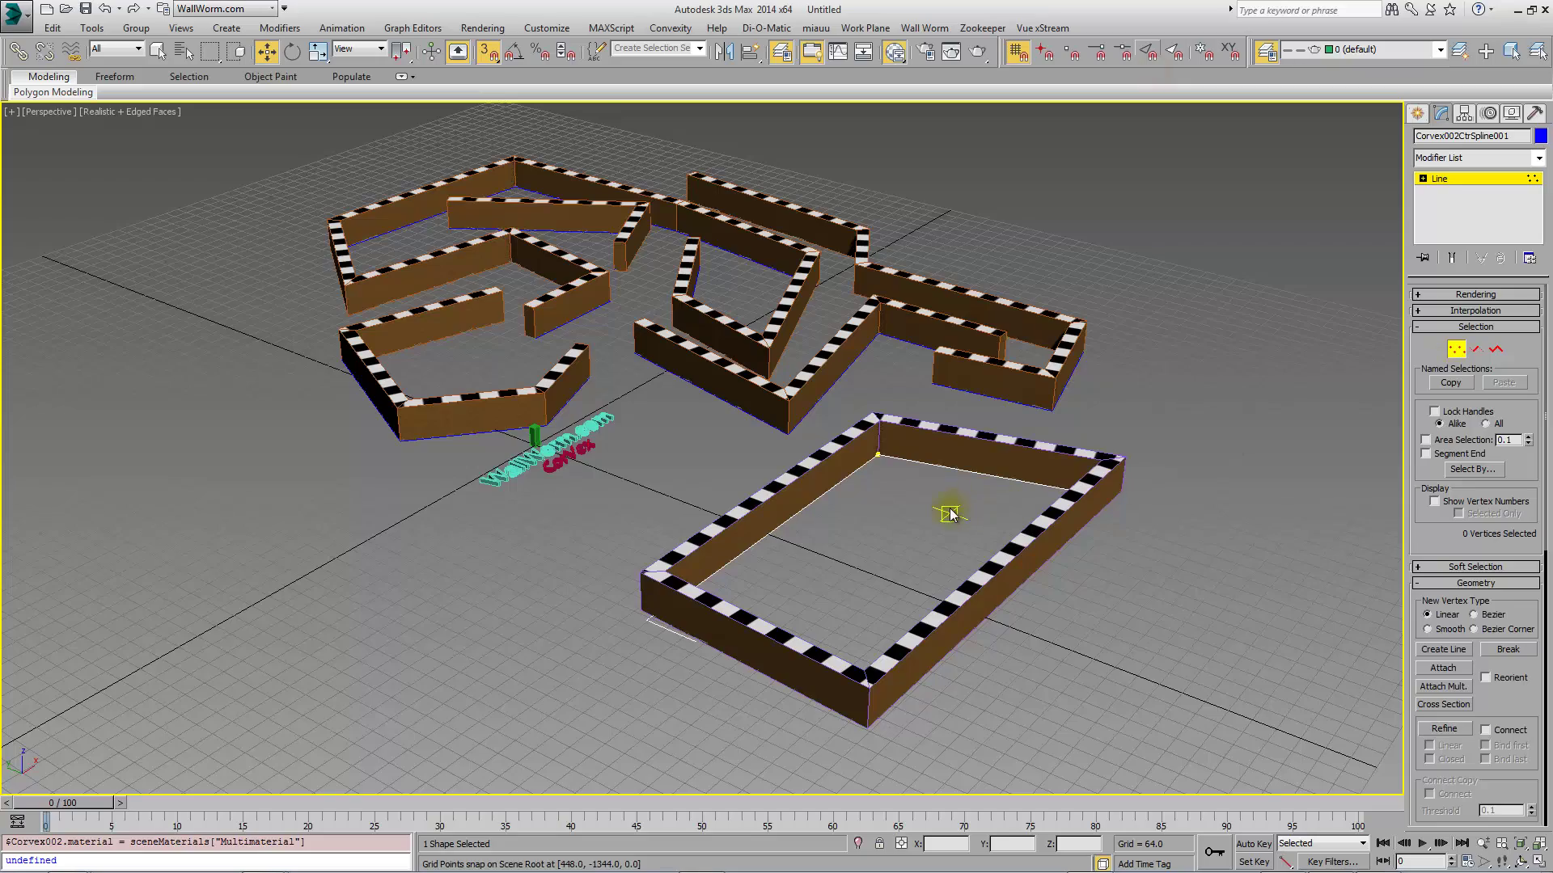
pyautogui.moveTo(955, 507)
pyautogui.keyDown('alt'); pyautogui.mouseDown(button='middle')
pyautogui.moveTo(1021, 498)
pyautogui.moveTo(990, 512)
pyautogui.moveTo(877, 451)
pyautogui.moveTo(901, 465)
pyautogui.mouseUp(button='middle'); pyautogui.keyUp('alt')
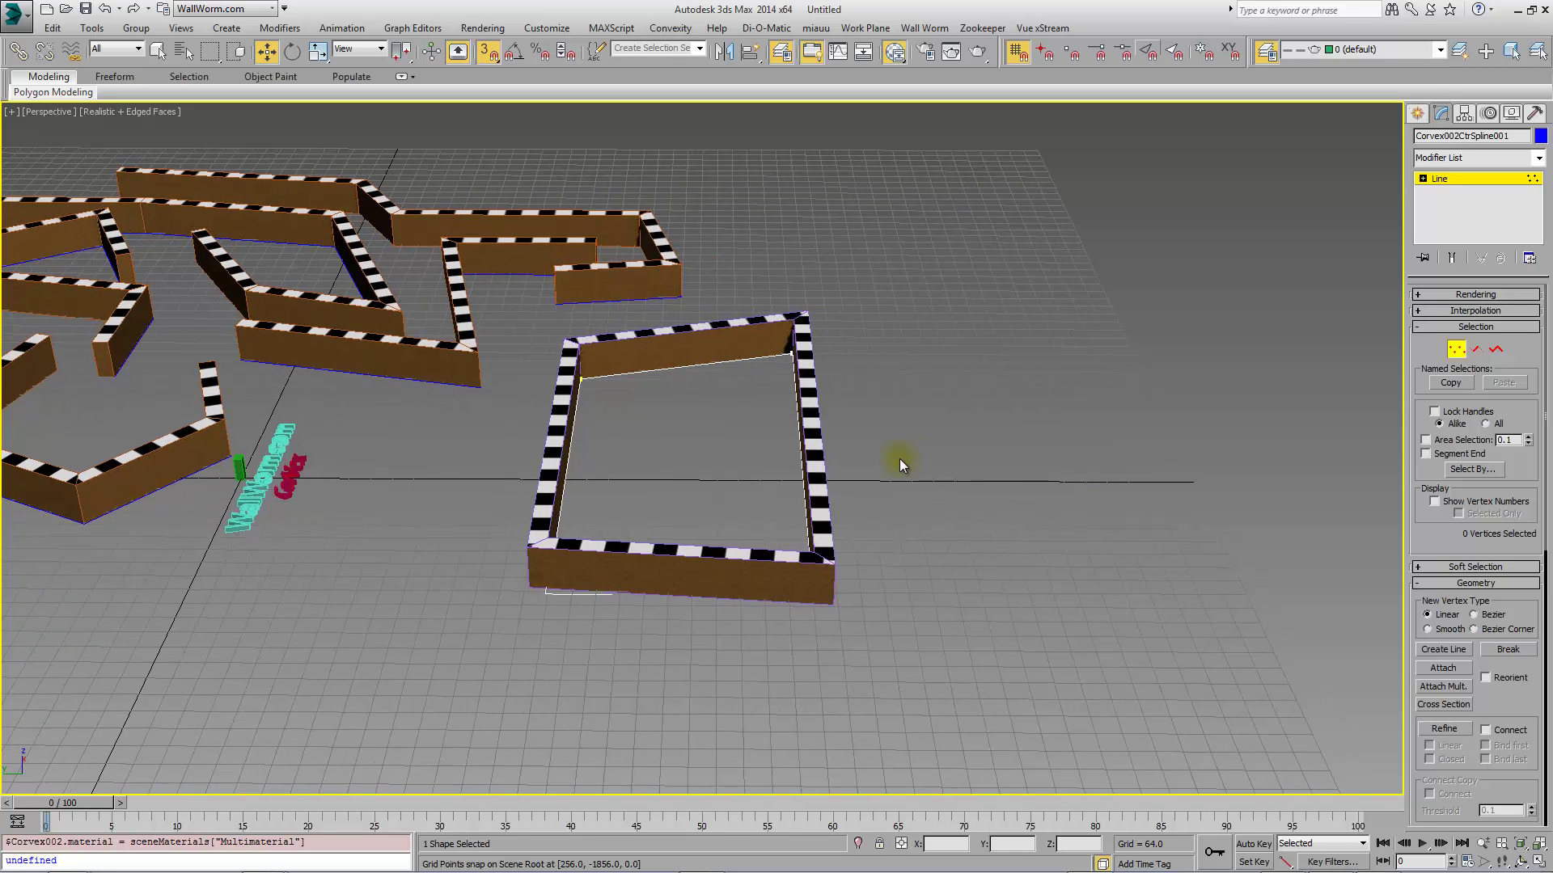
# Leave vertex editing of the closed wall's spline and create a third CorVex object on the open grid beside that wall.
pyautogui.click(1456, 349)
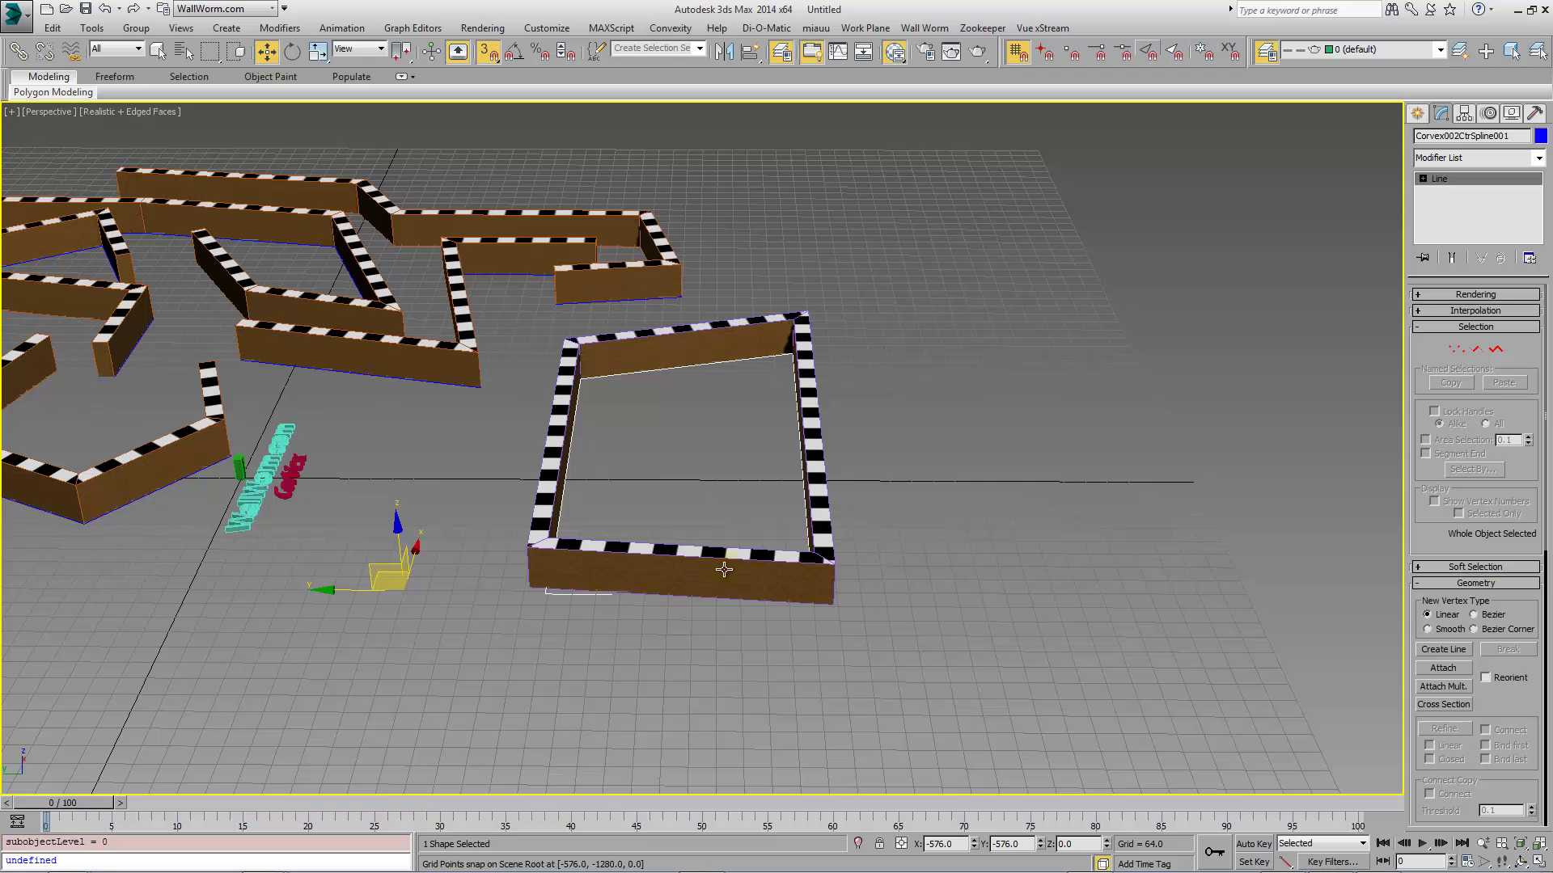
pyautogui.click(1421, 114)
pyautogui.click(1509, 233)
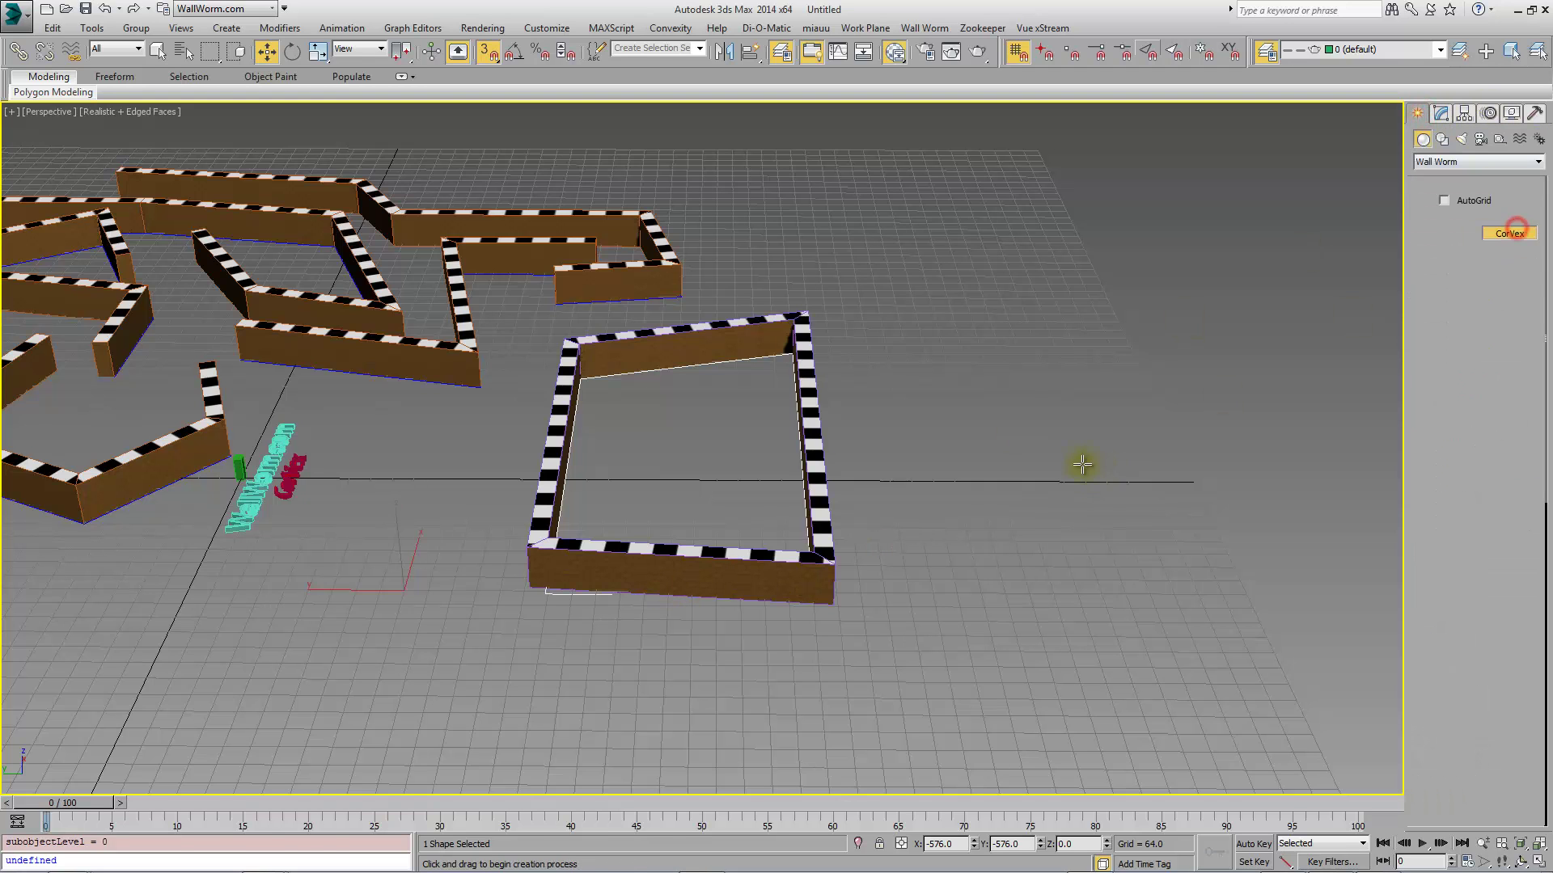
pyautogui.click(1083, 463)
# Add the closed wall's existing spline as the base spline of the third CorVex to fill the enclosed area.
pyautogui.moveTo(1428, 515); pyautogui.dragTo(1434, 269)
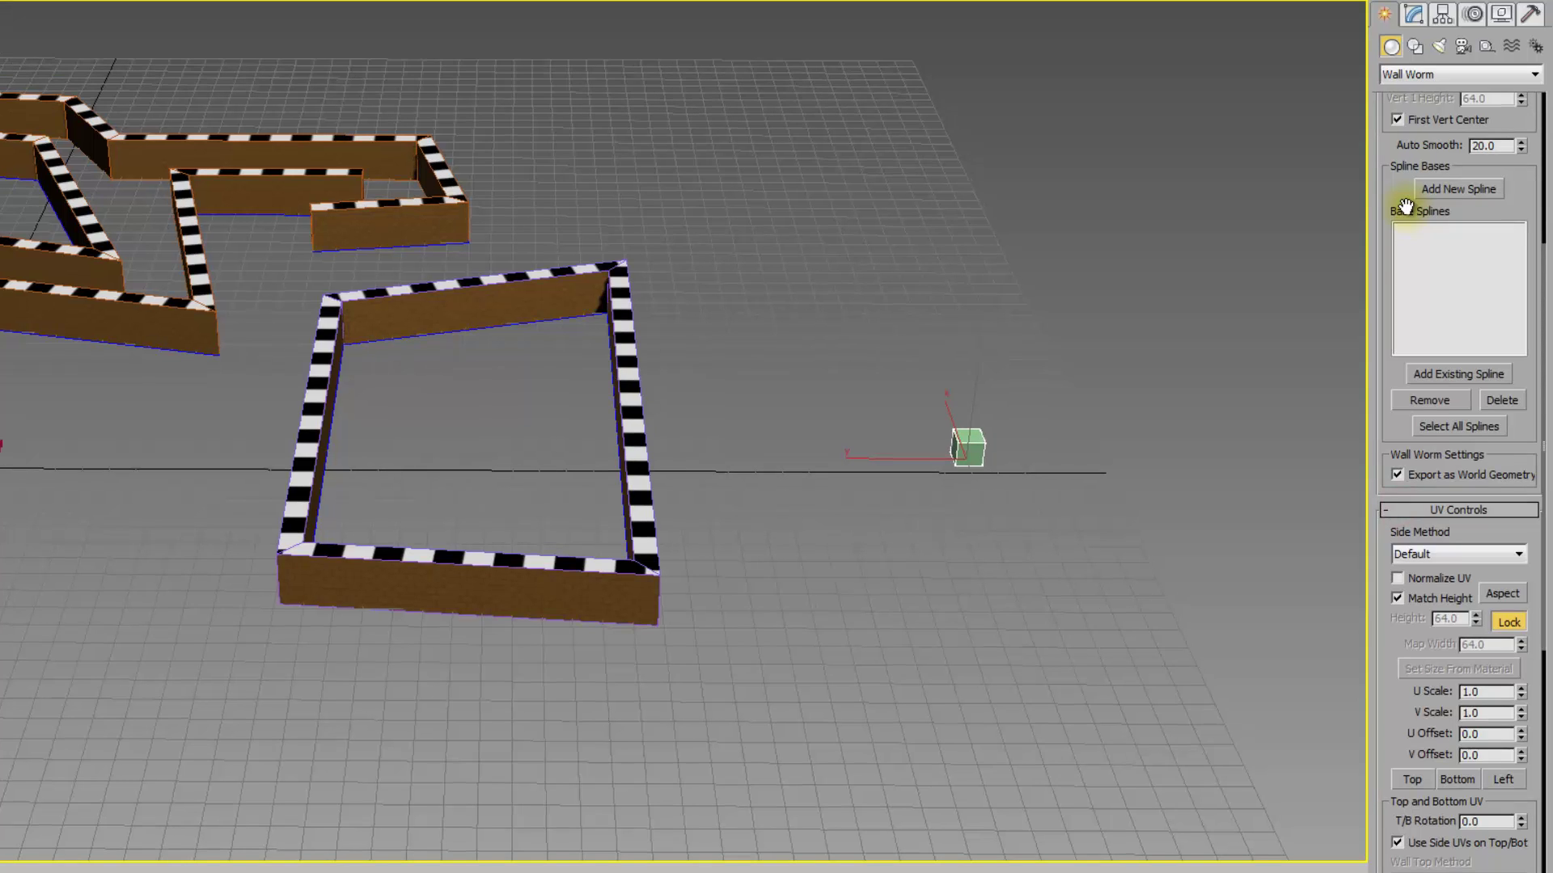
pyautogui.moveTo(1405, 207); pyautogui.dragTo(1395, 342)
pyautogui.click(1462, 508)
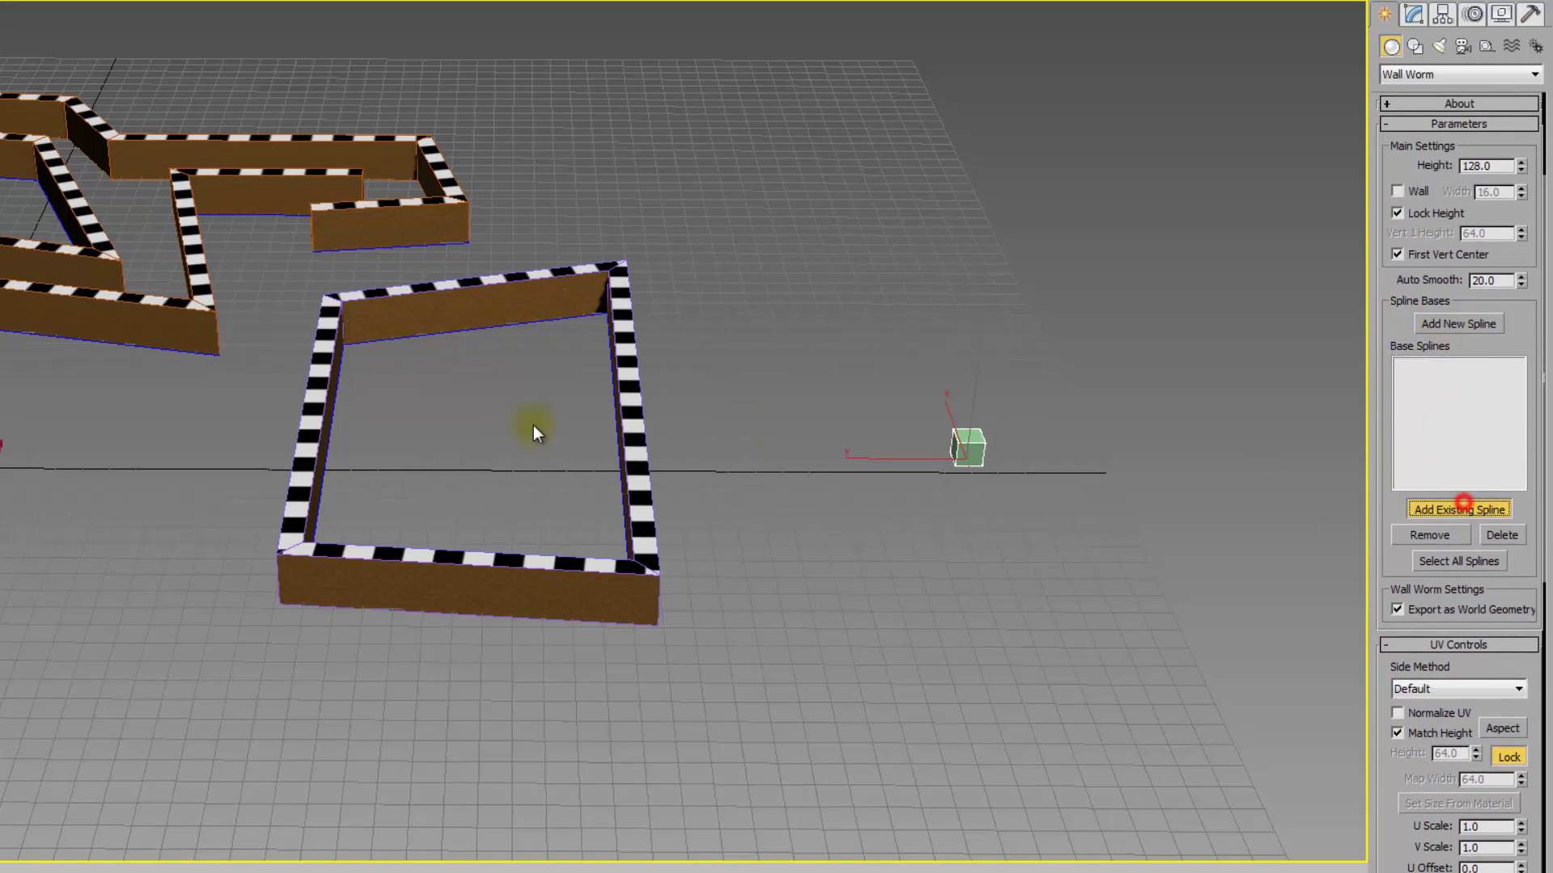
pyautogui.click(484, 332)
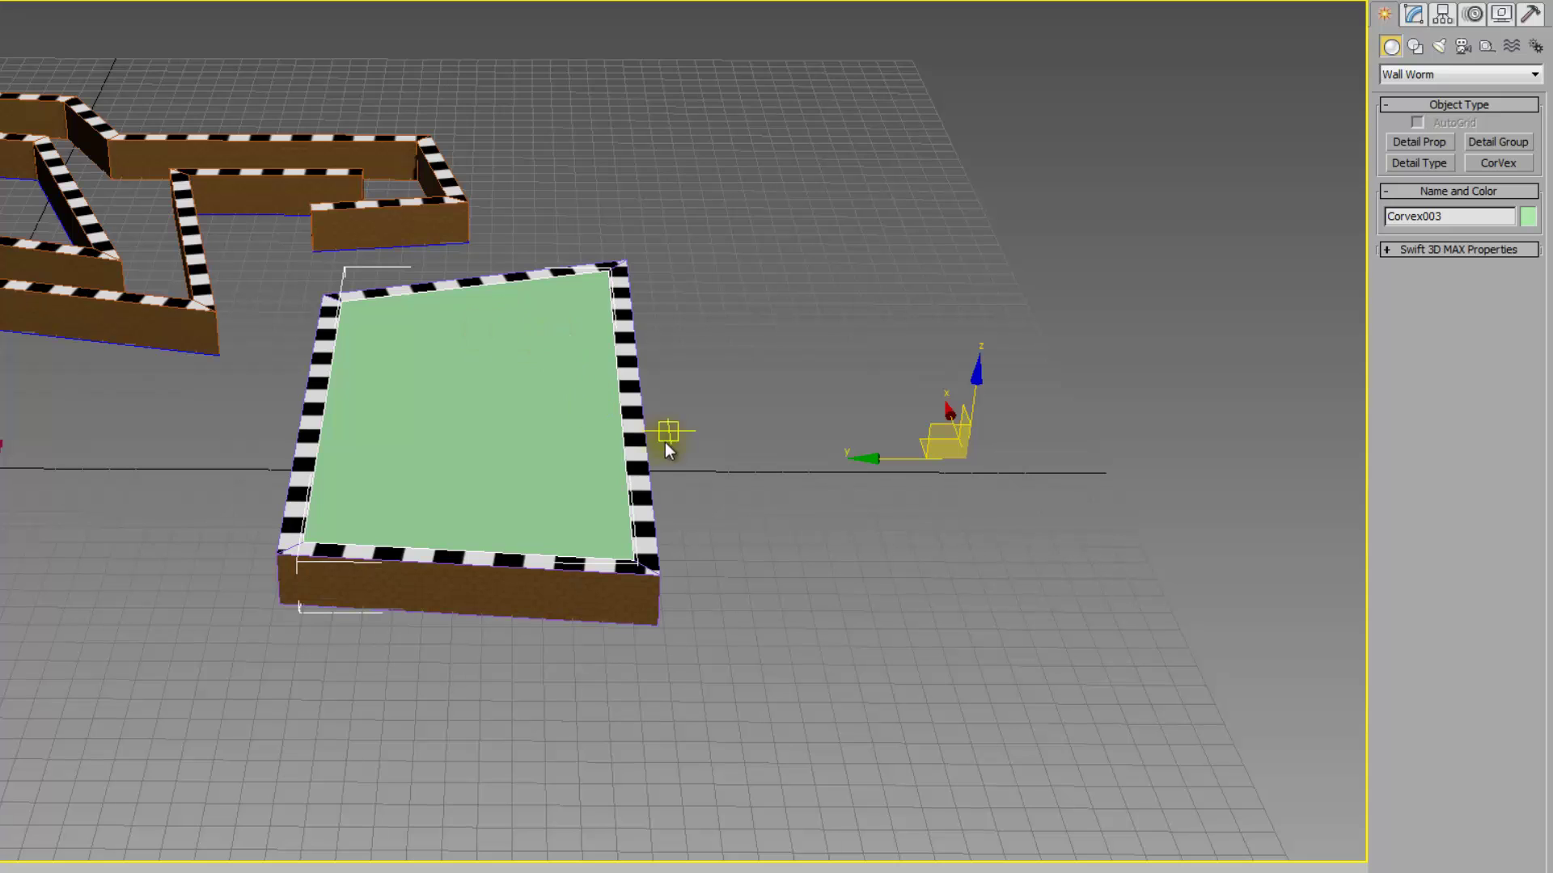
pyautogui.keyDown('alt'); pyautogui.moveTo(564, 448); pyautogui.dragTo(548, 461, button='middle'); pyautogui.keyUp('alt')
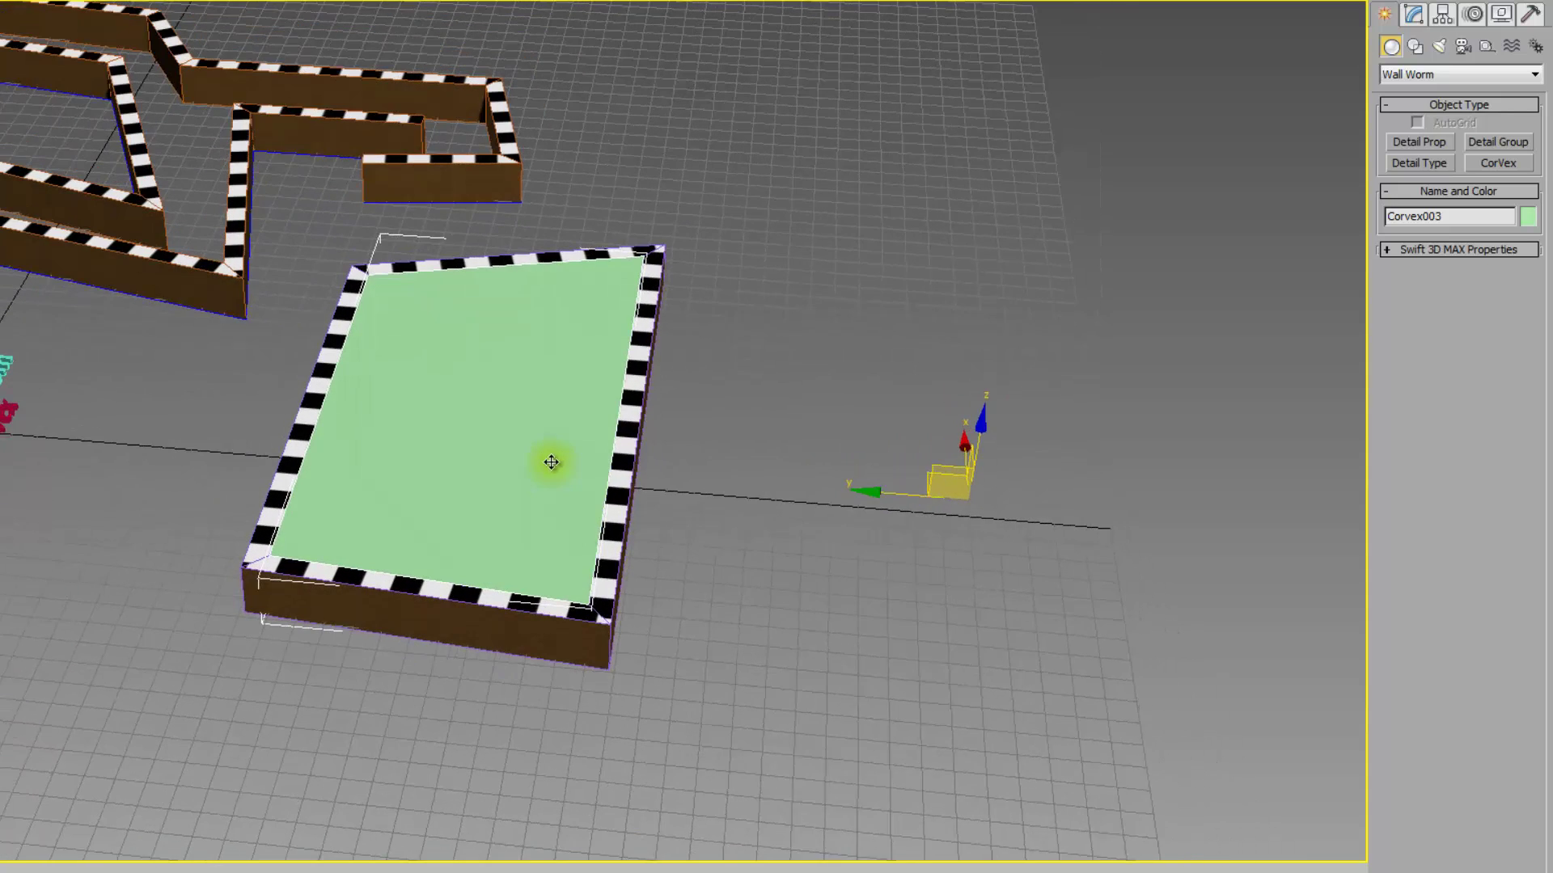
# Set the height of the CorVex filling the closed wall to -64 so it forms a floor below the wall.
pyautogui.click(1417, 13)
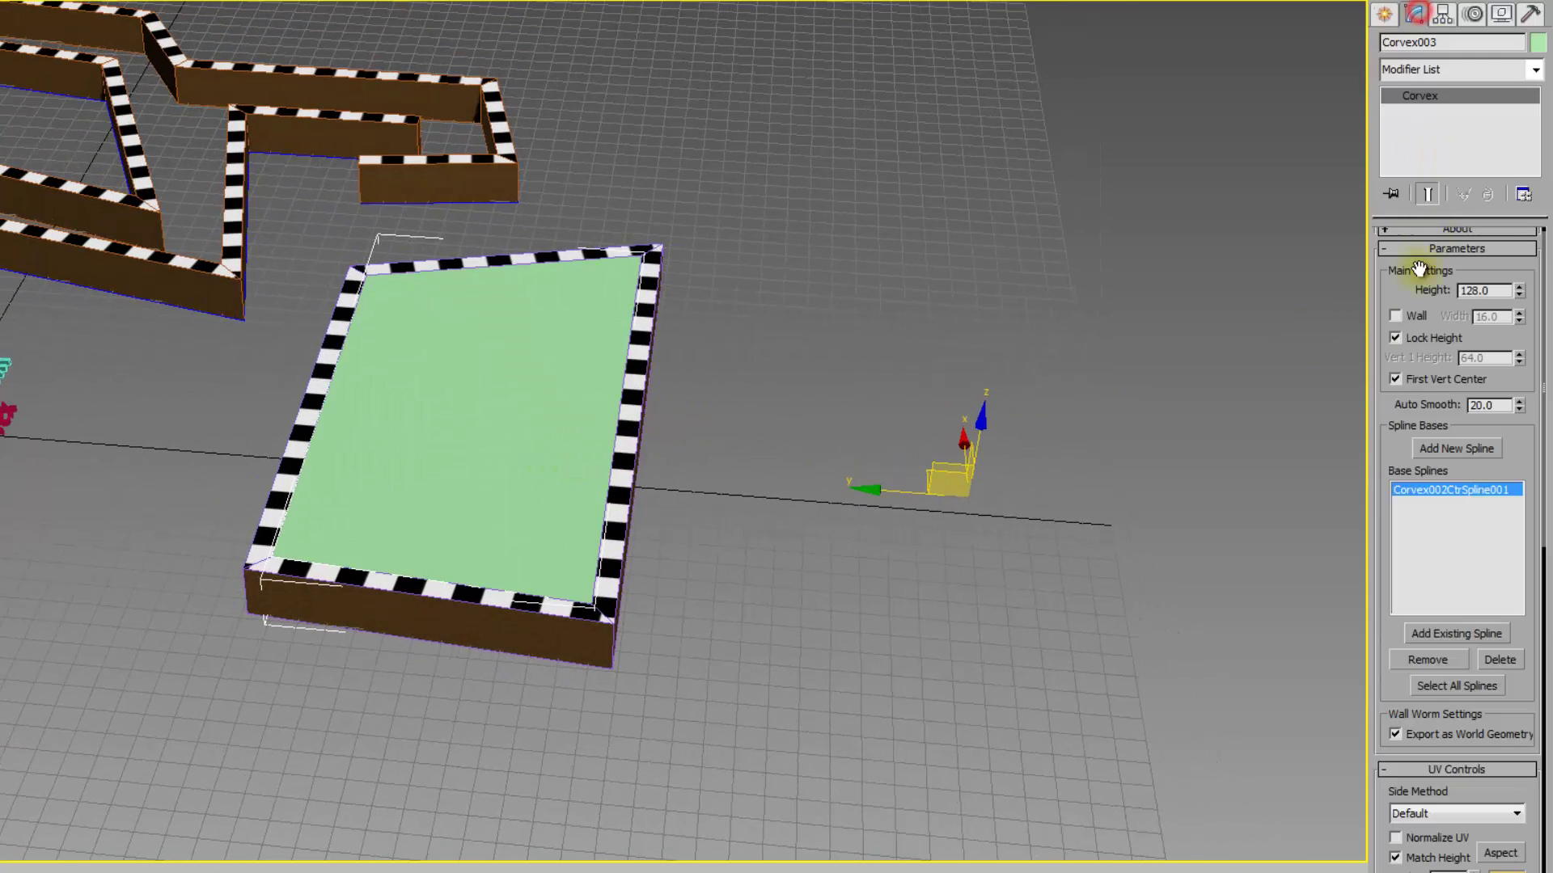
pyautogui.moveTo(1520, 293); pyautogui.dragTo(1500, 469)
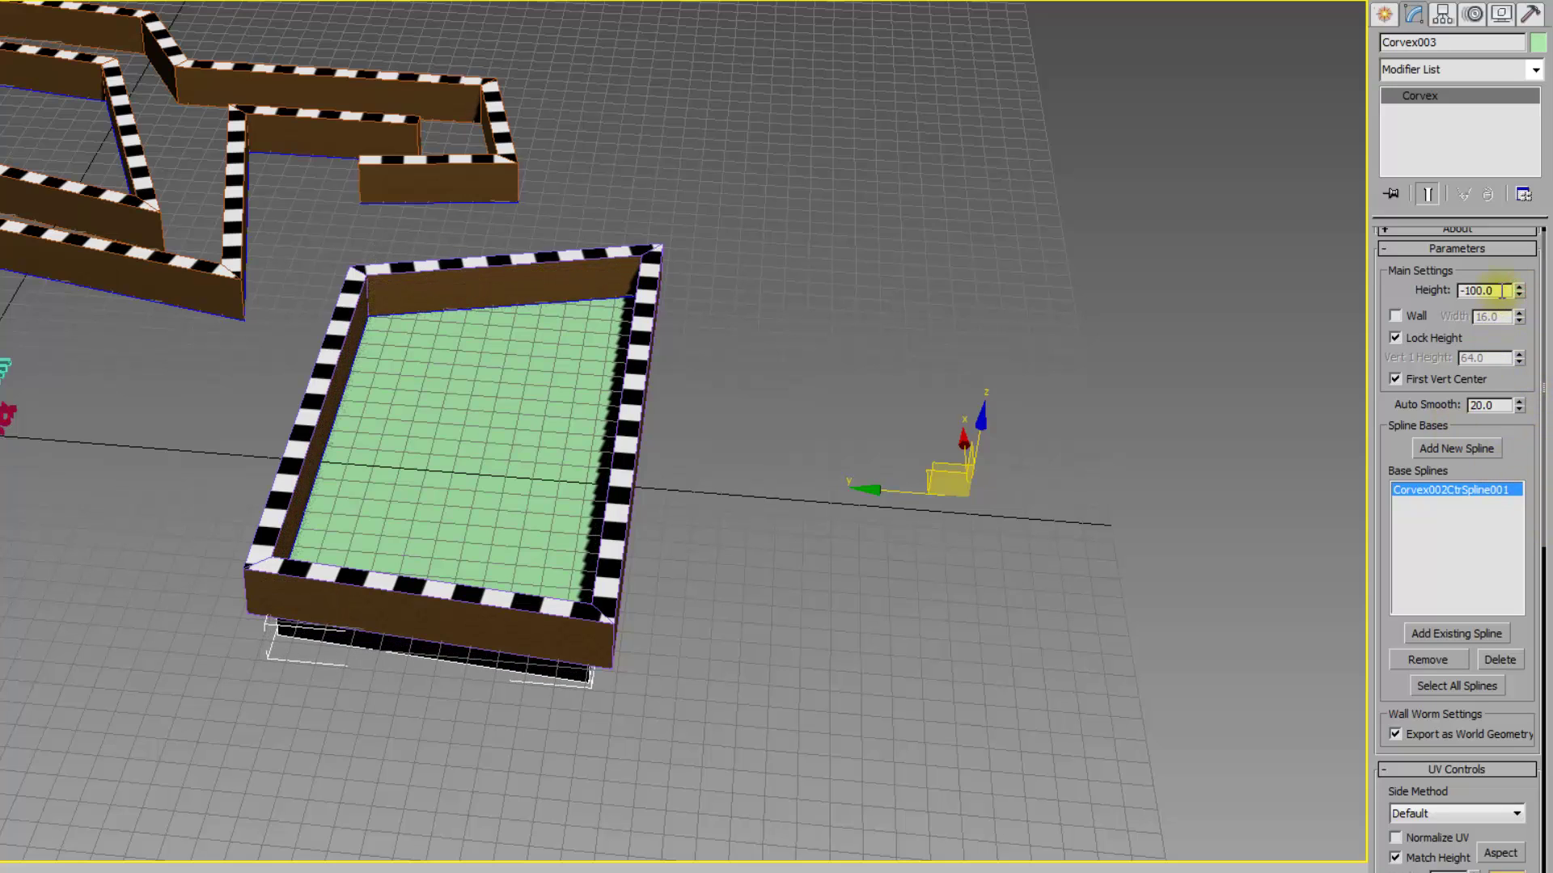
pyautogui.write('64')
pyautogui.press('Return')
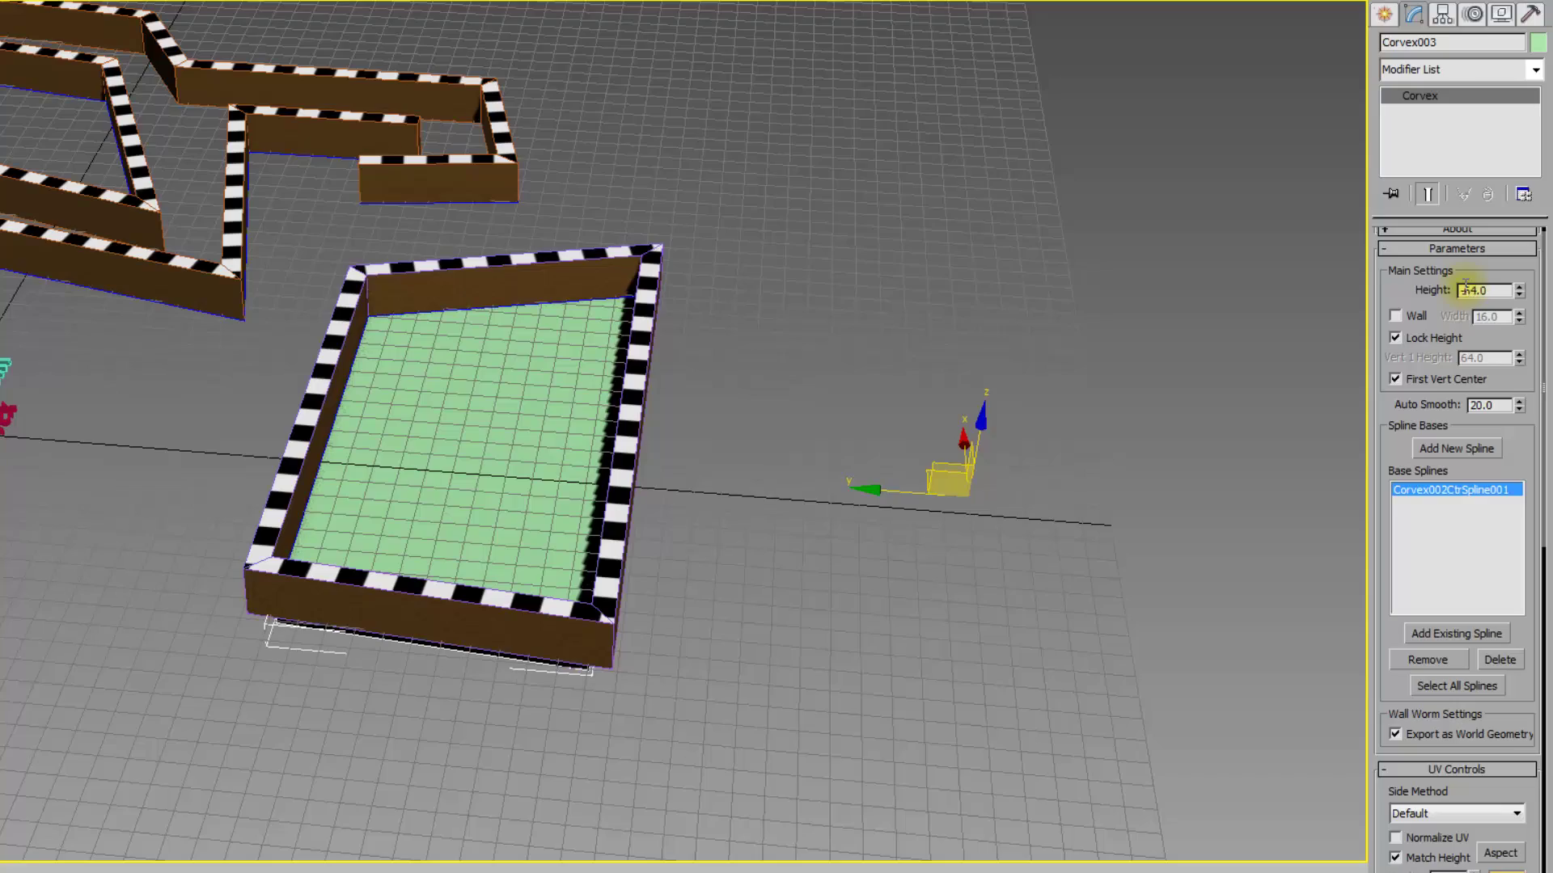
# Inspect the floor extrusion from below and above, and select the closed CorVex wall surrounding it.
pyautogui.keyDown('alt'); pyautogui.moveTo(362, 506); pyautogui.dragTo(582, 330, button='middle'); pyautogui.keyUp('alt')
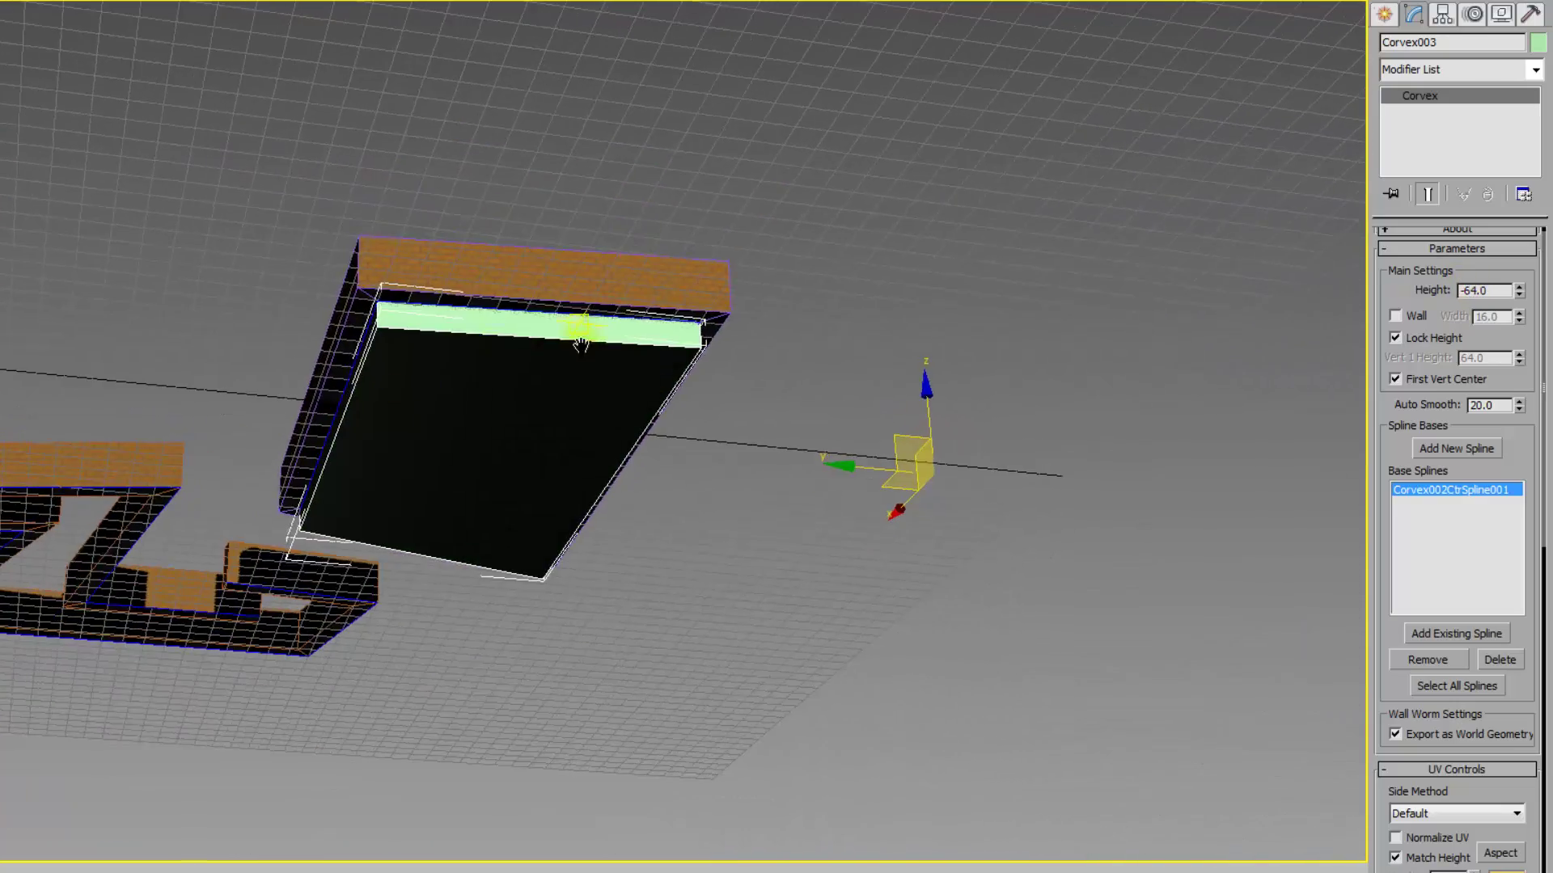
pyautogui.scroll(5, 534, 428)
pyautogui.scroll(2, 534, 429)
pyautogui.scroll(-8, 526, 441)
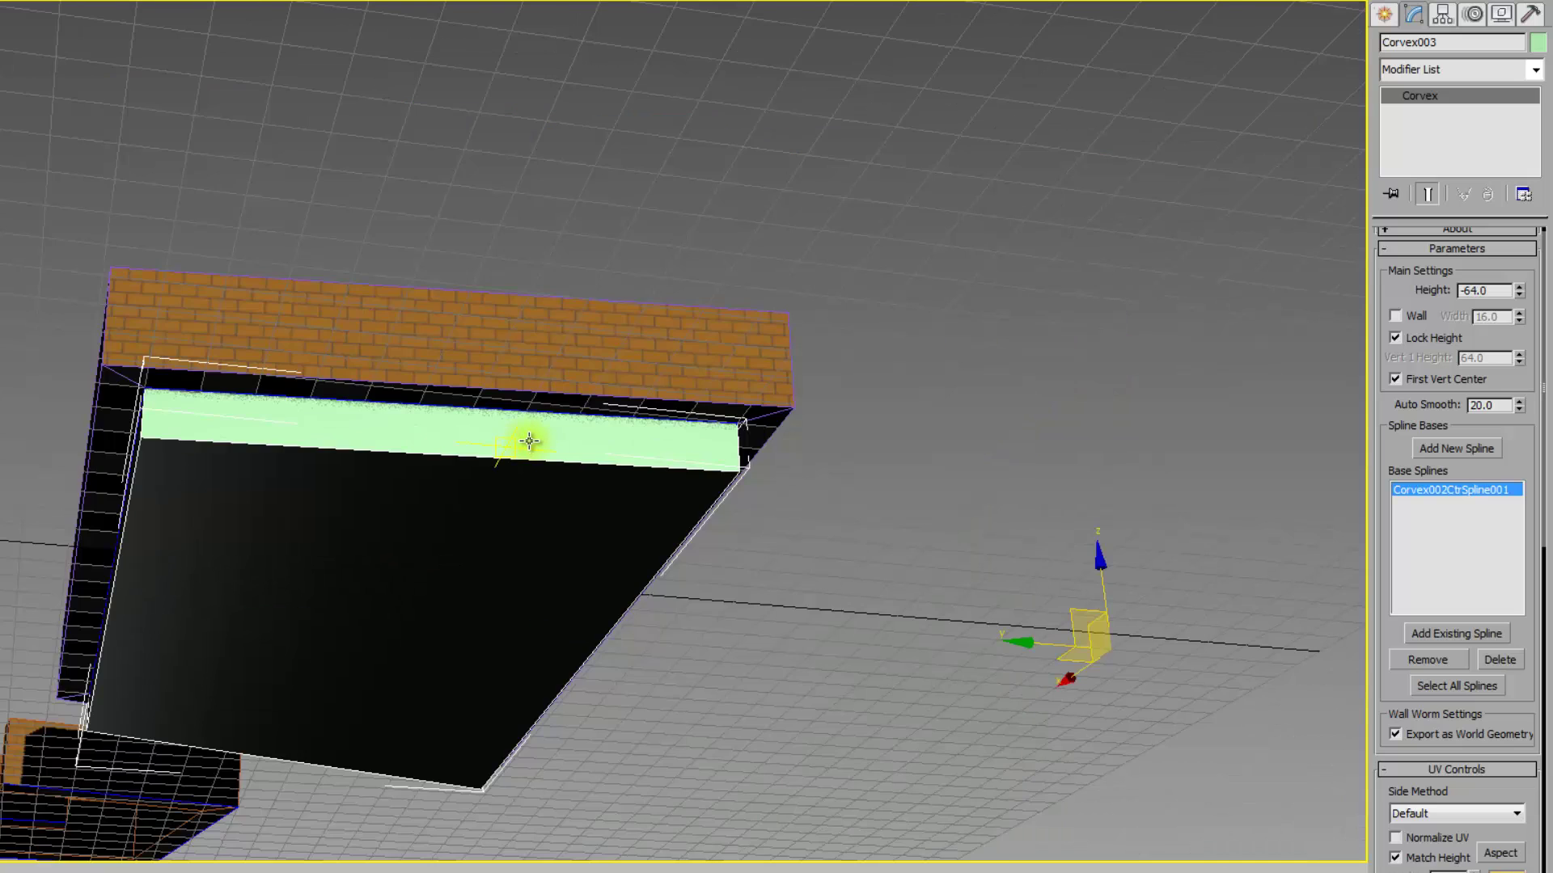
pyautogui.keyDown('alt'); pyautogui.moveTo(526, 440); pyautogui.dragTo(512, 334, button='middle'); pyautogui.keyUp('alt')
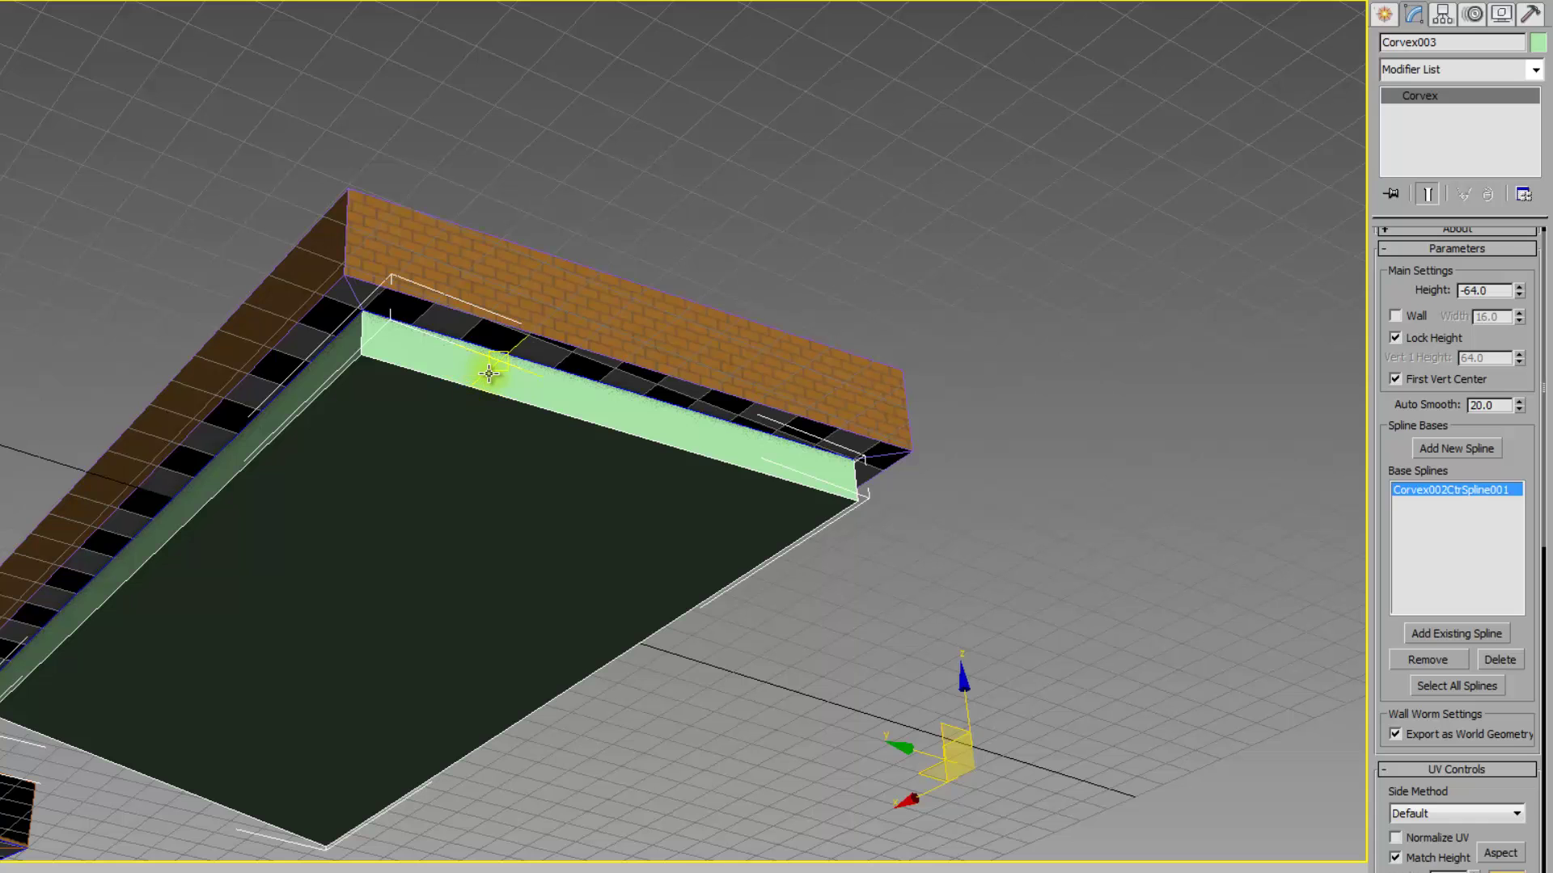
pyautogui.keyDown('alt'); pyautogui.moveTo(528, 368); pyautogui.dragTo(534, 481, button='middle'); pyautogui.keyUp('alt')
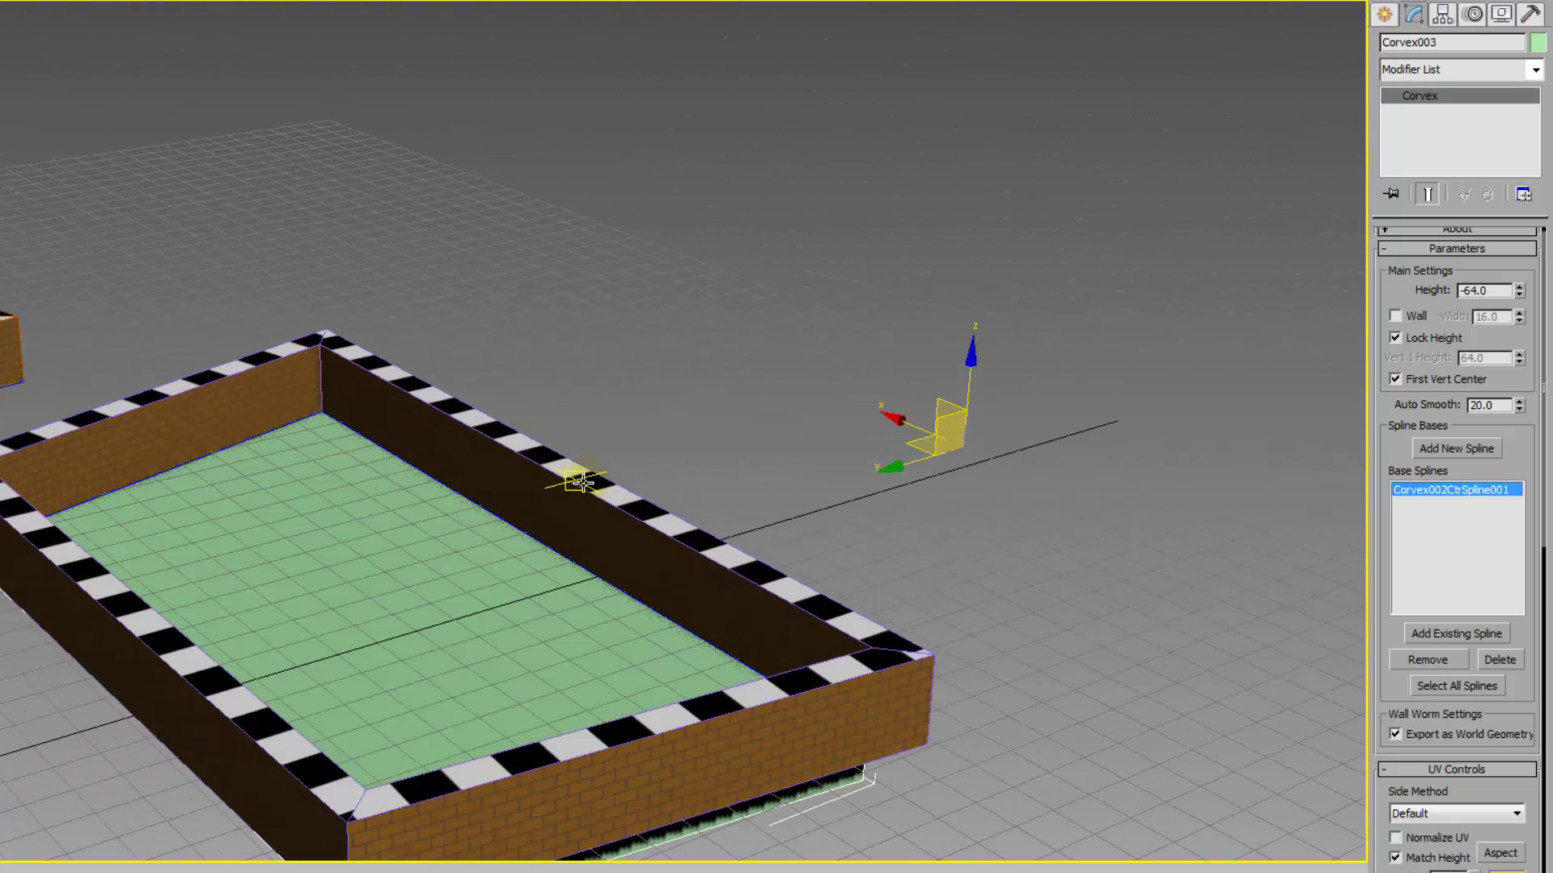
pyautogui.click(573, 481)
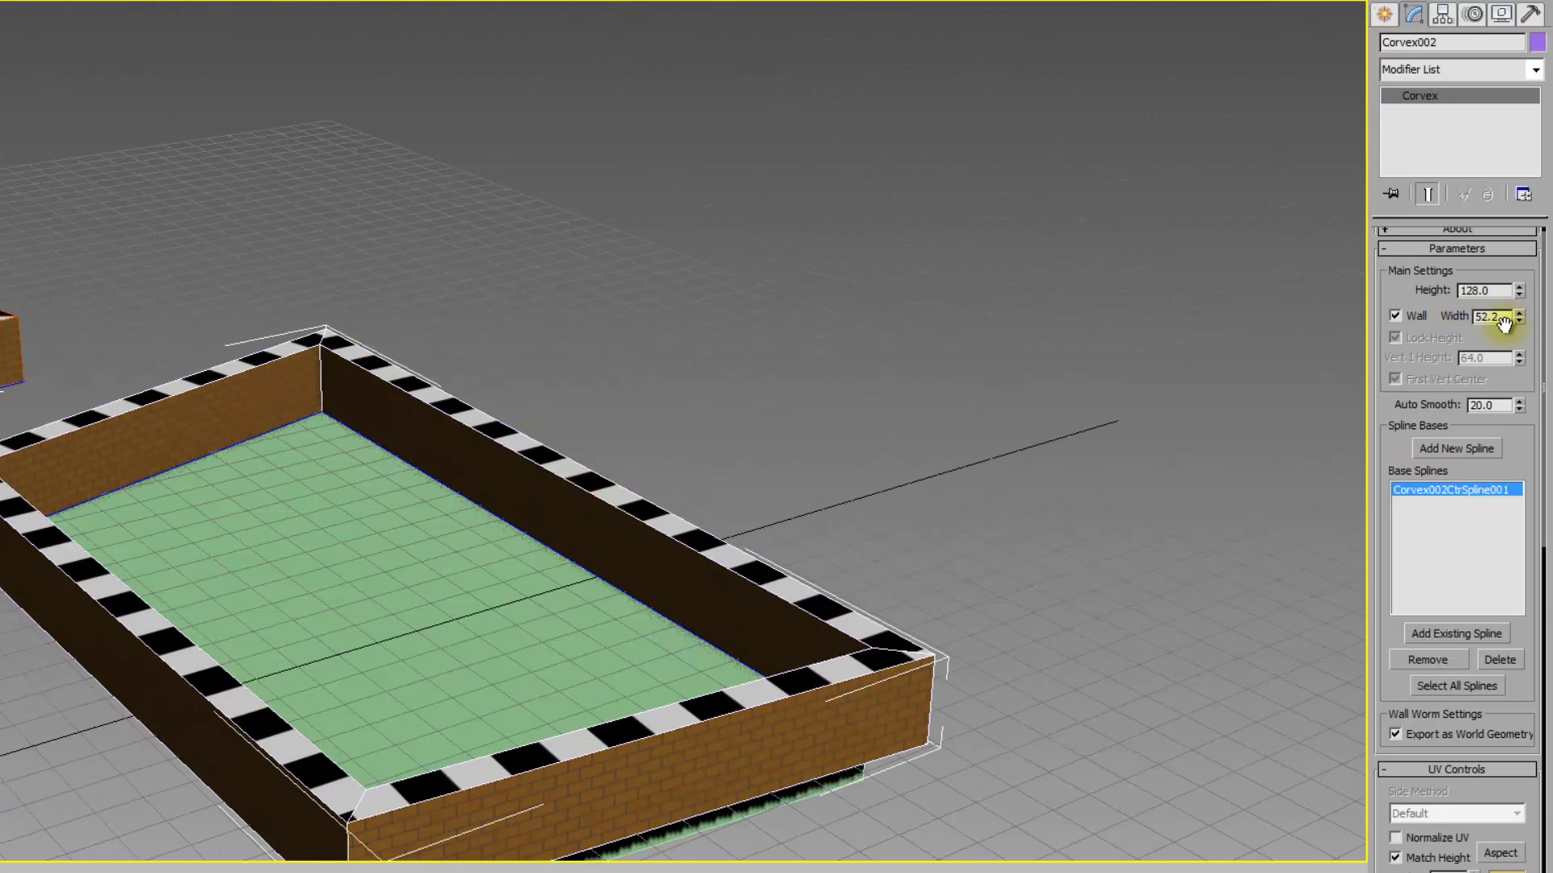
# Set the wall width of the closed CorVex wall to -64 and view how its thickness shifts relative to the spline.
pyautogui.doubleClick(1502, 317)
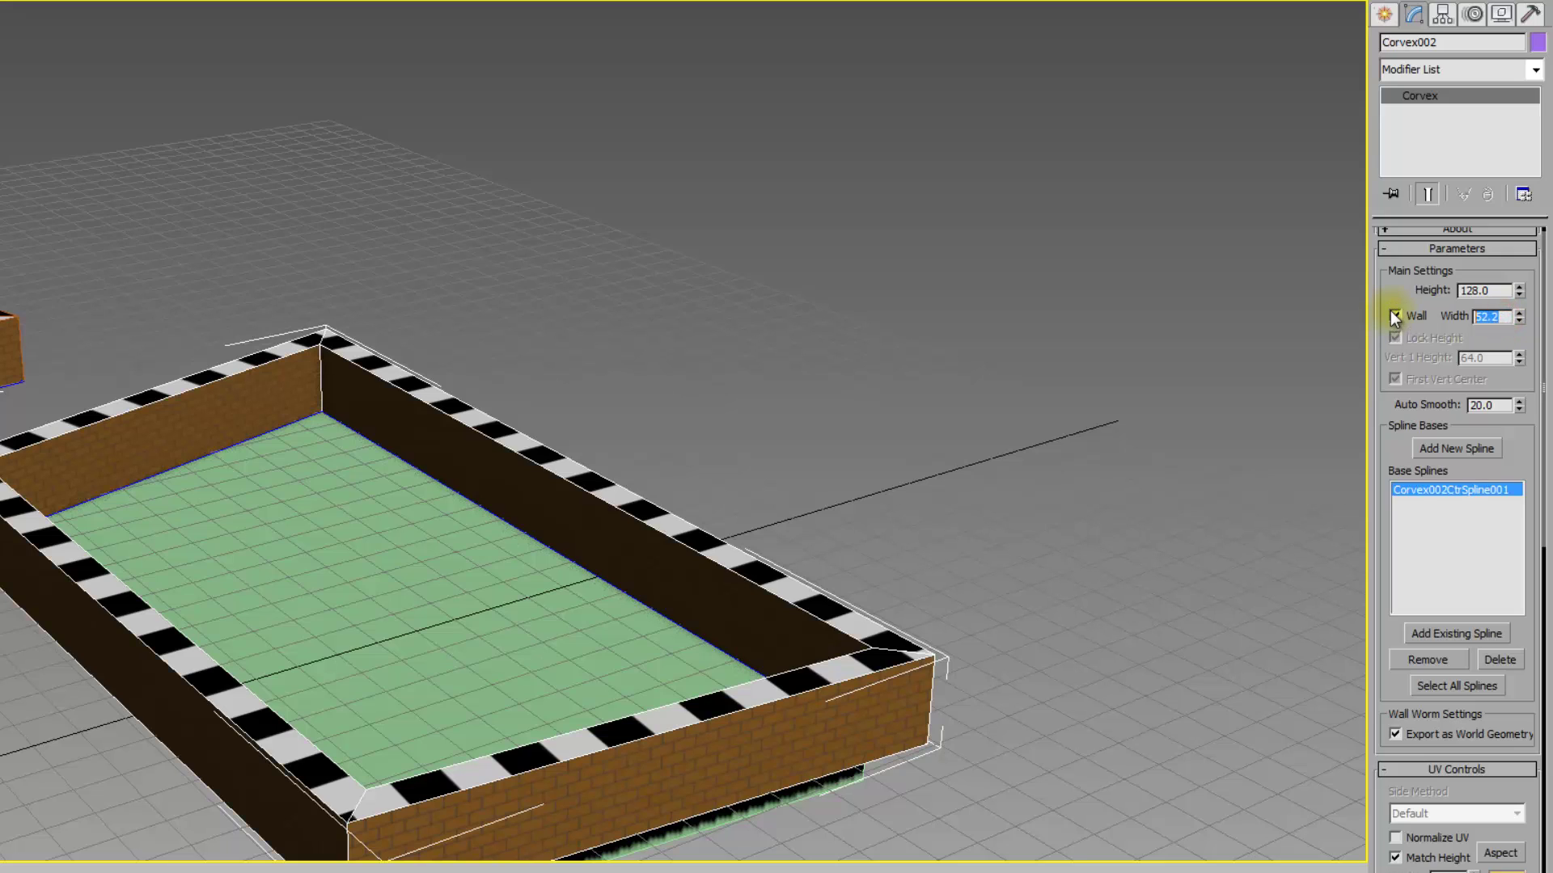
pyautogui.write('-64')
pyautogui.press('Tab')
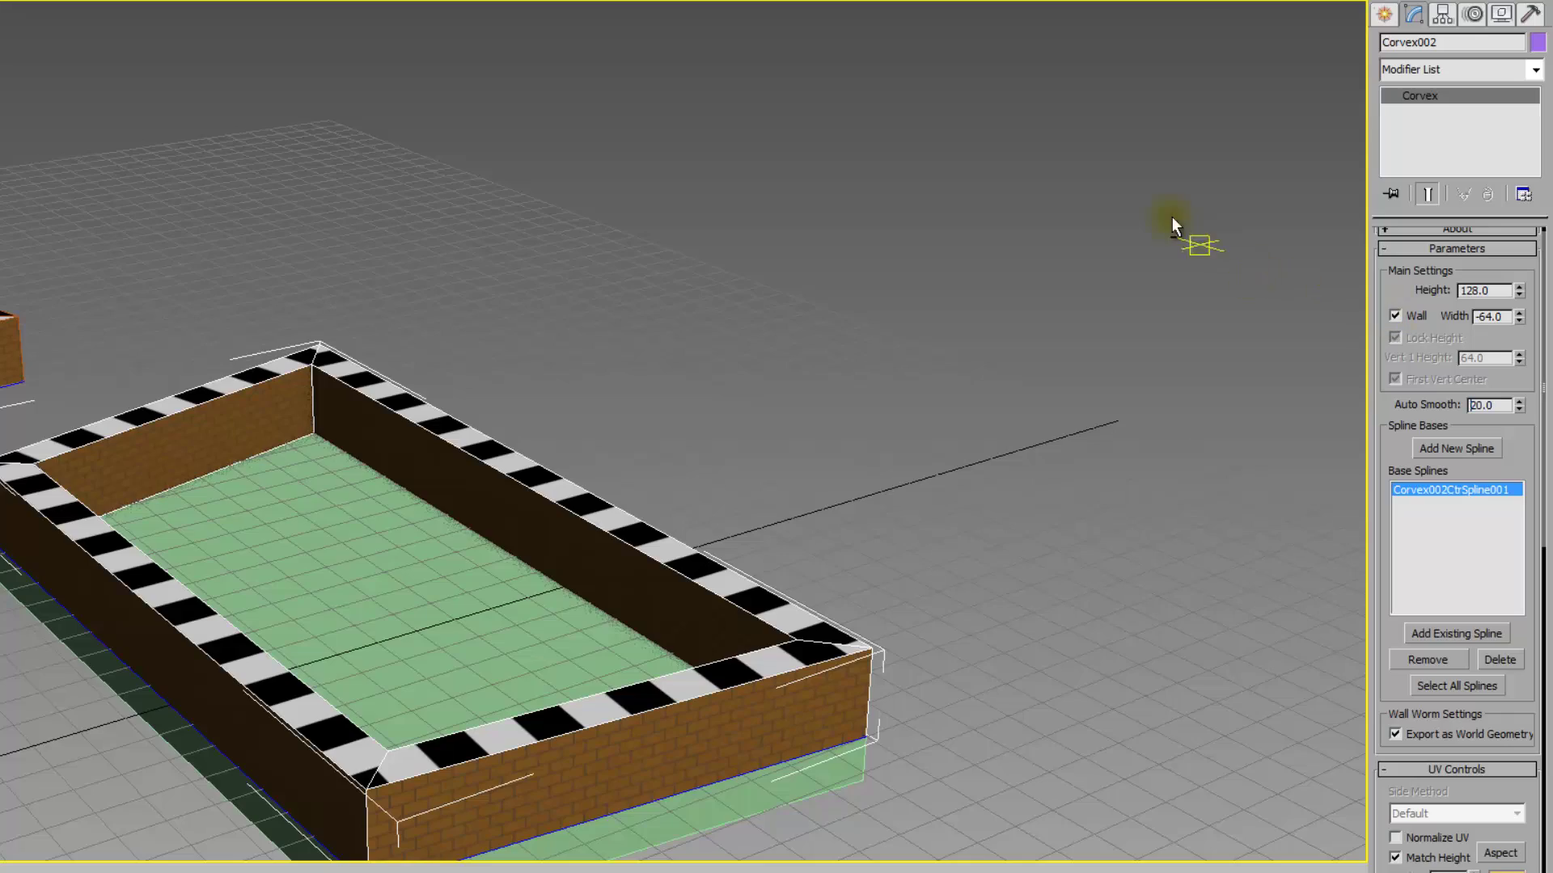
pyautogui.keyDown('alt'); pyautogui.moveTo(1175, 222); pyautogui.dragTo(681, 592, button='middle'); pyautogui.keyUp('alt')
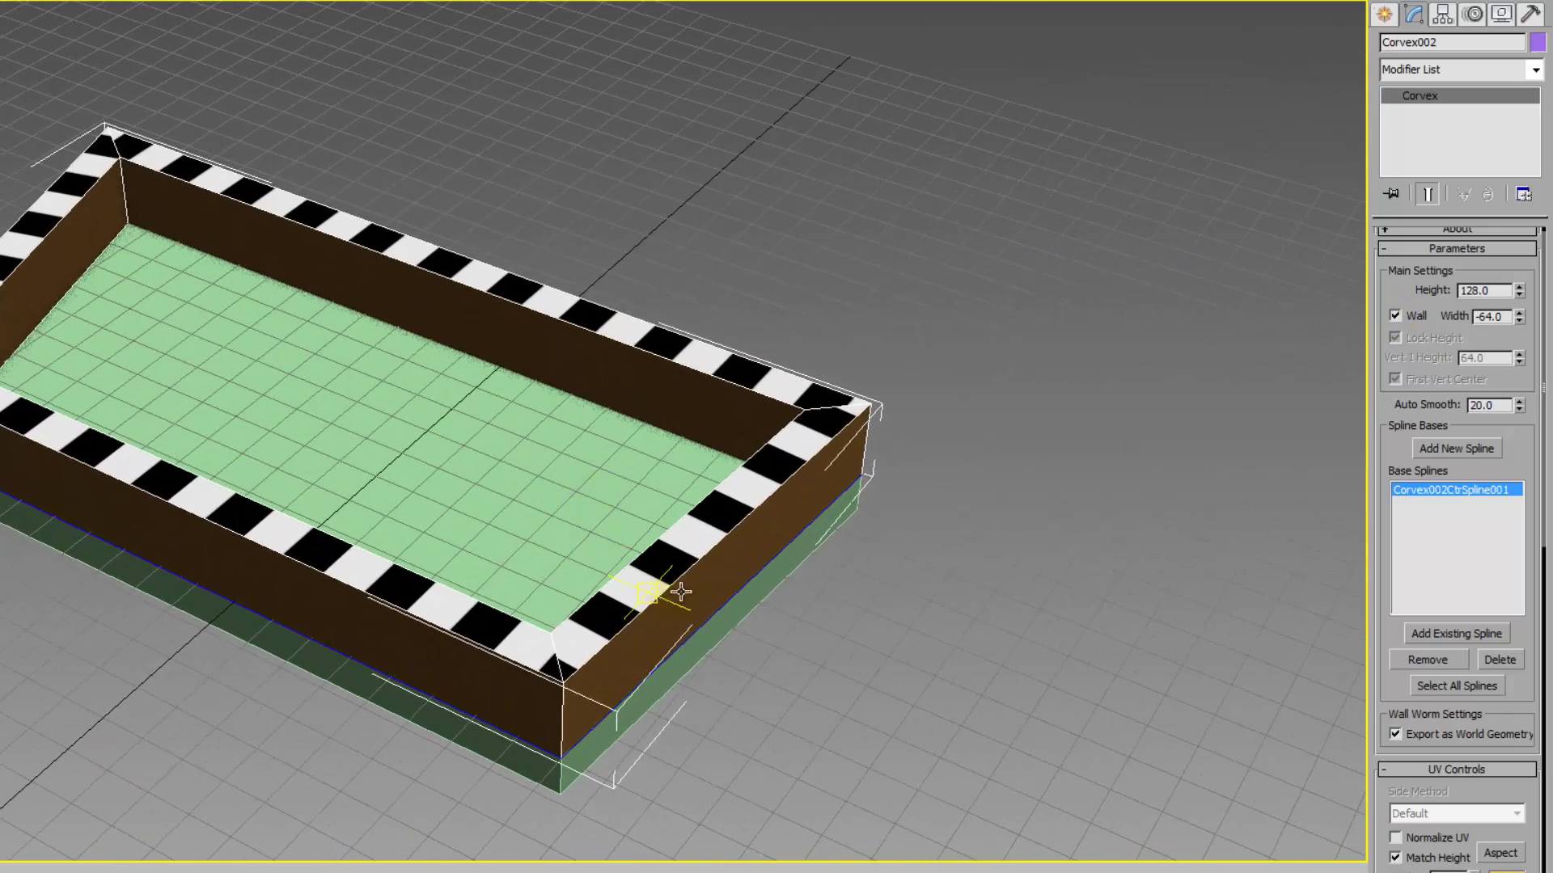
# Set the wall width of the closed CorVex wall to 64.
pyautogui.doubleClick(1505, 317)
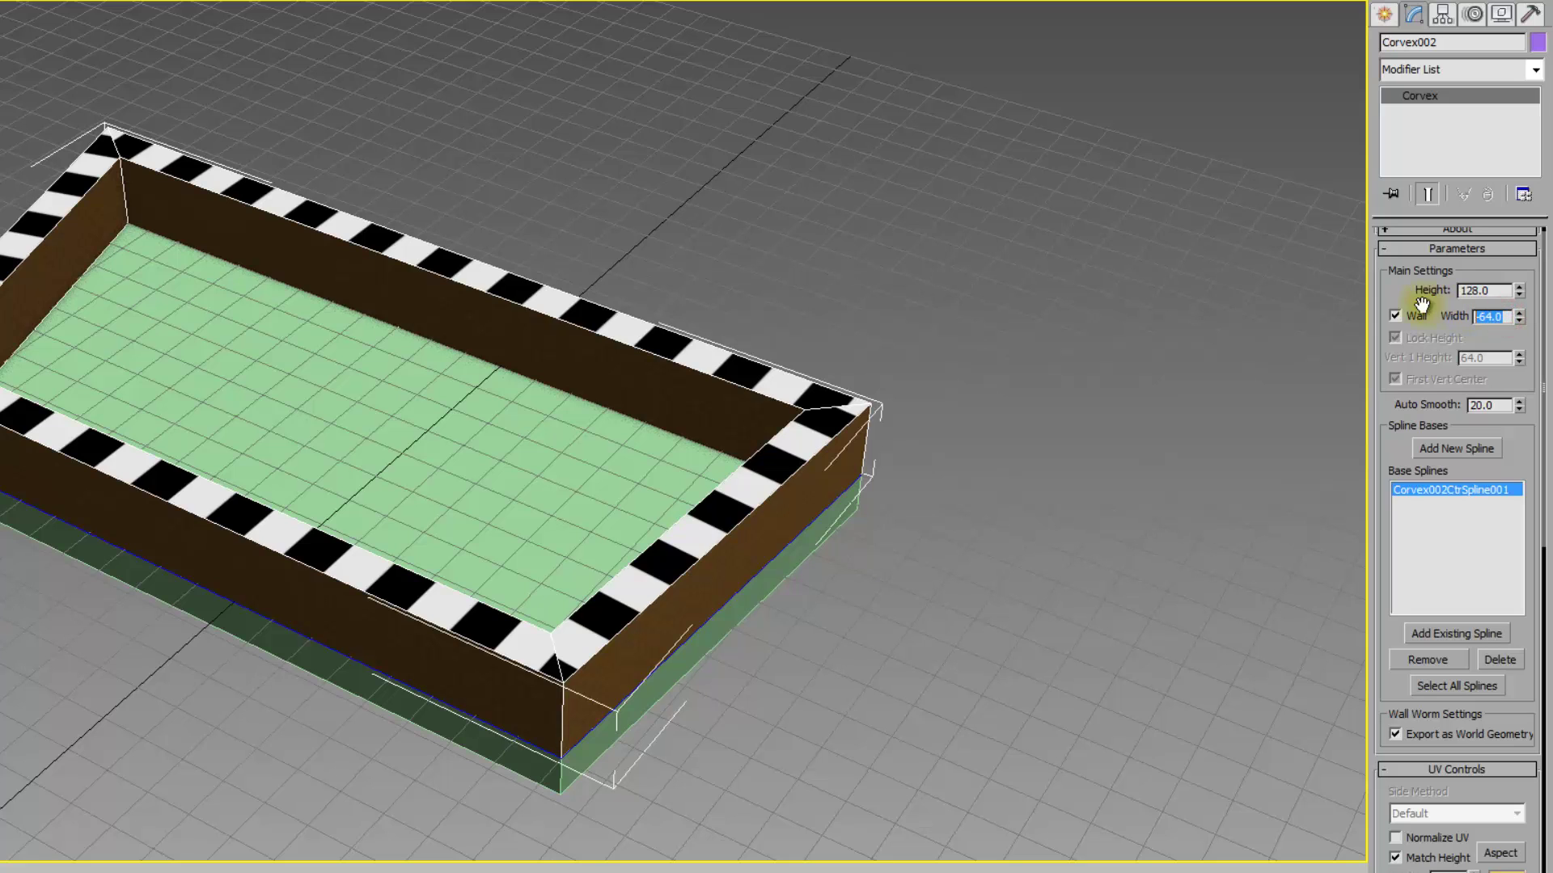
pyautogui.press('Tab')
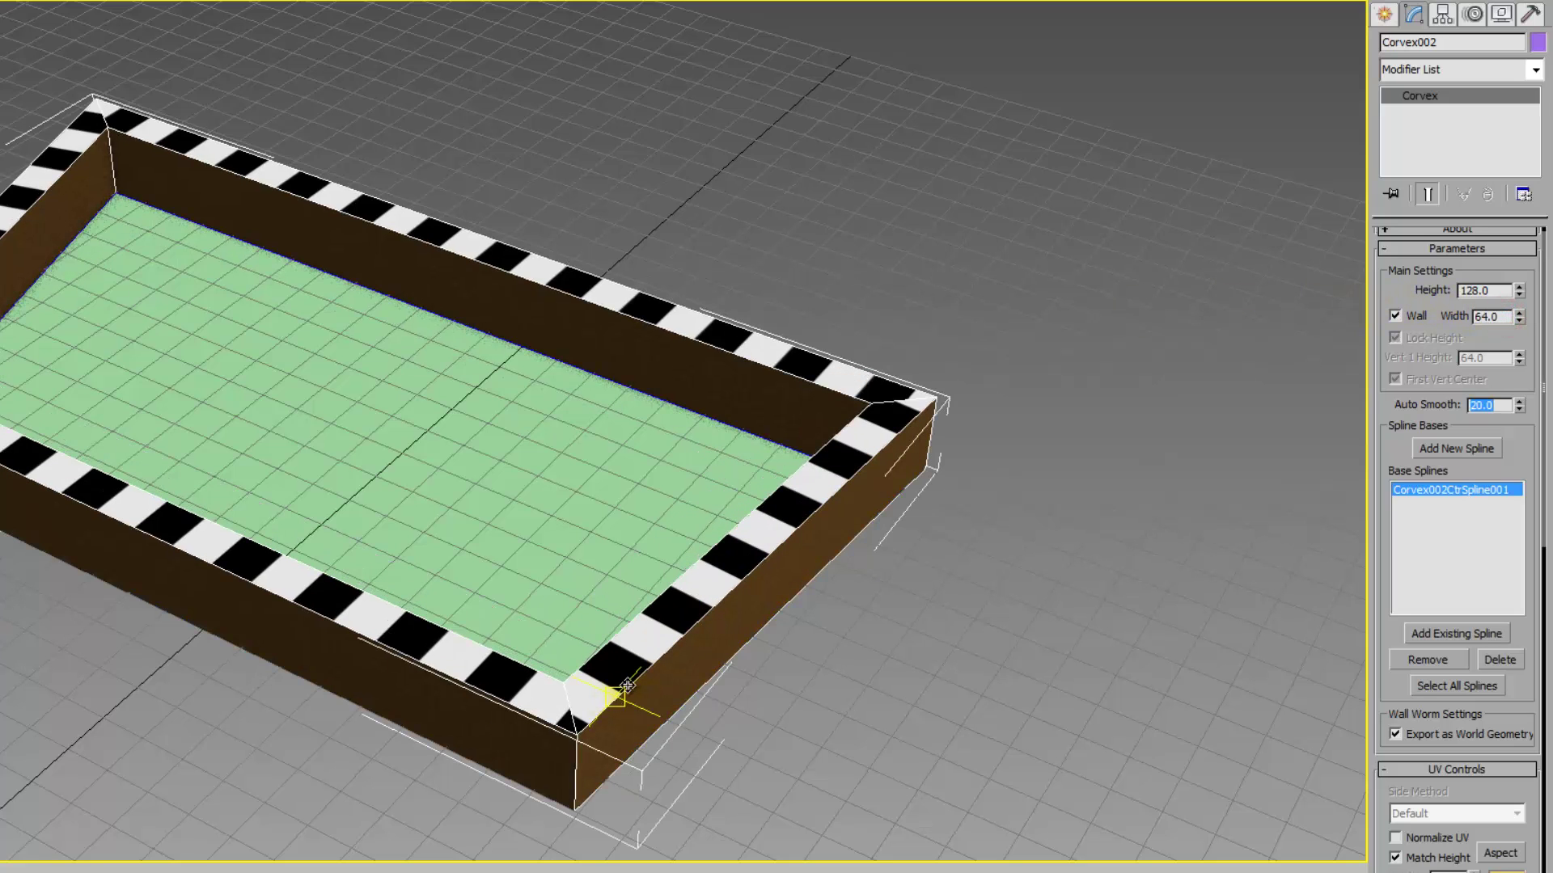
pyautogui.keyDown('alt'); pyautogui.moveTo(624, 685); pyautogui.dragTo(735, 486, button='middle'); pyautogui.keyUp('alt')
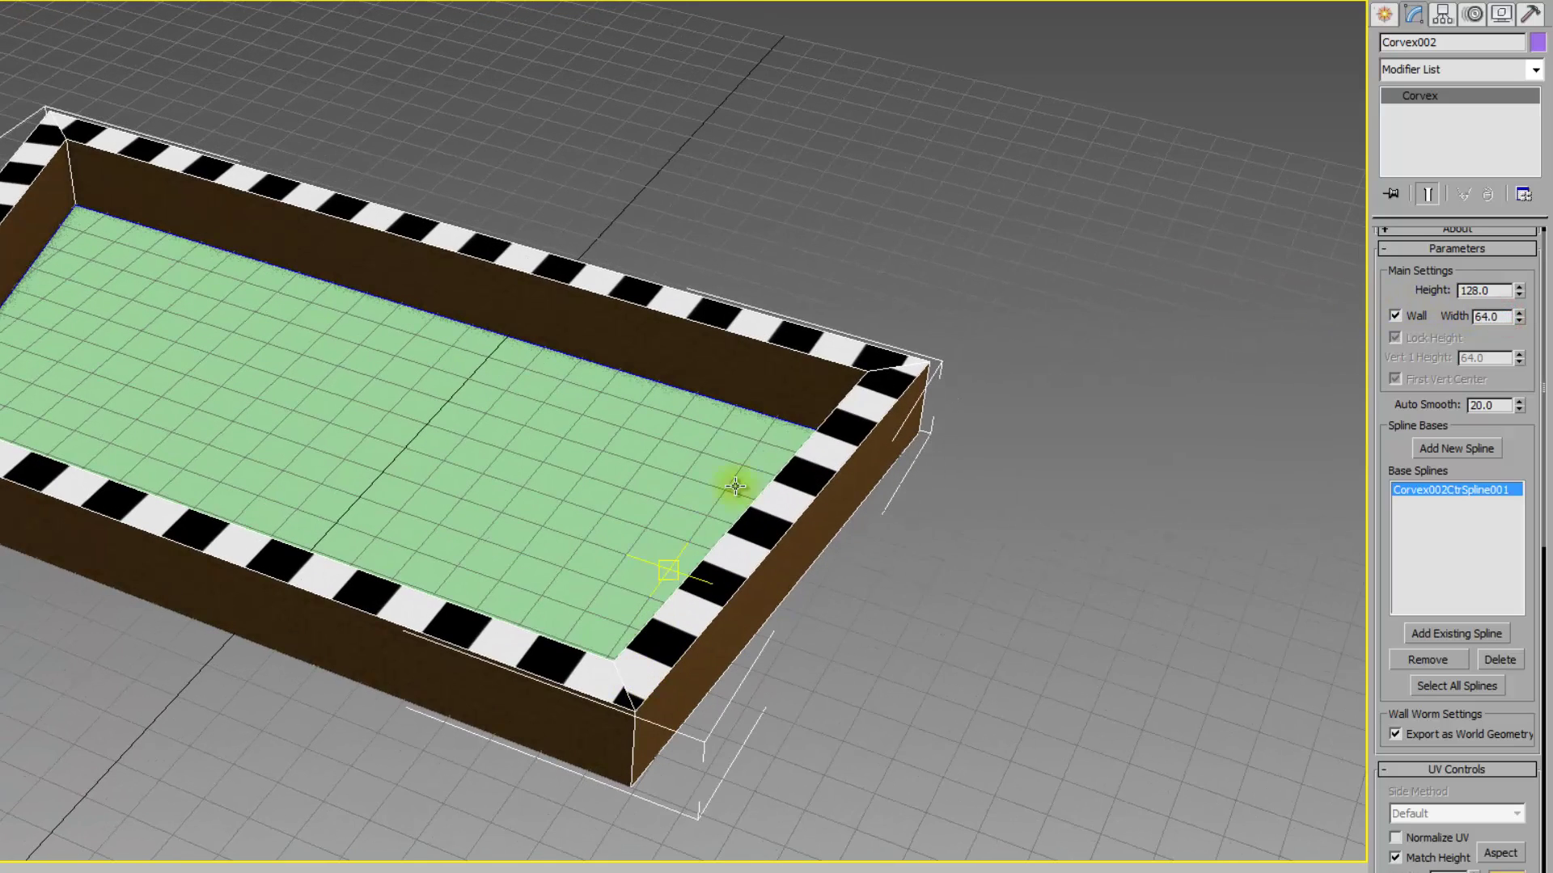
# Open the closed wall's base spline, reverse its direction, and view the wall and floor from several angles.
pyautogui.doubleClick(1444, 489)
pyautogui.click(1482, 308)
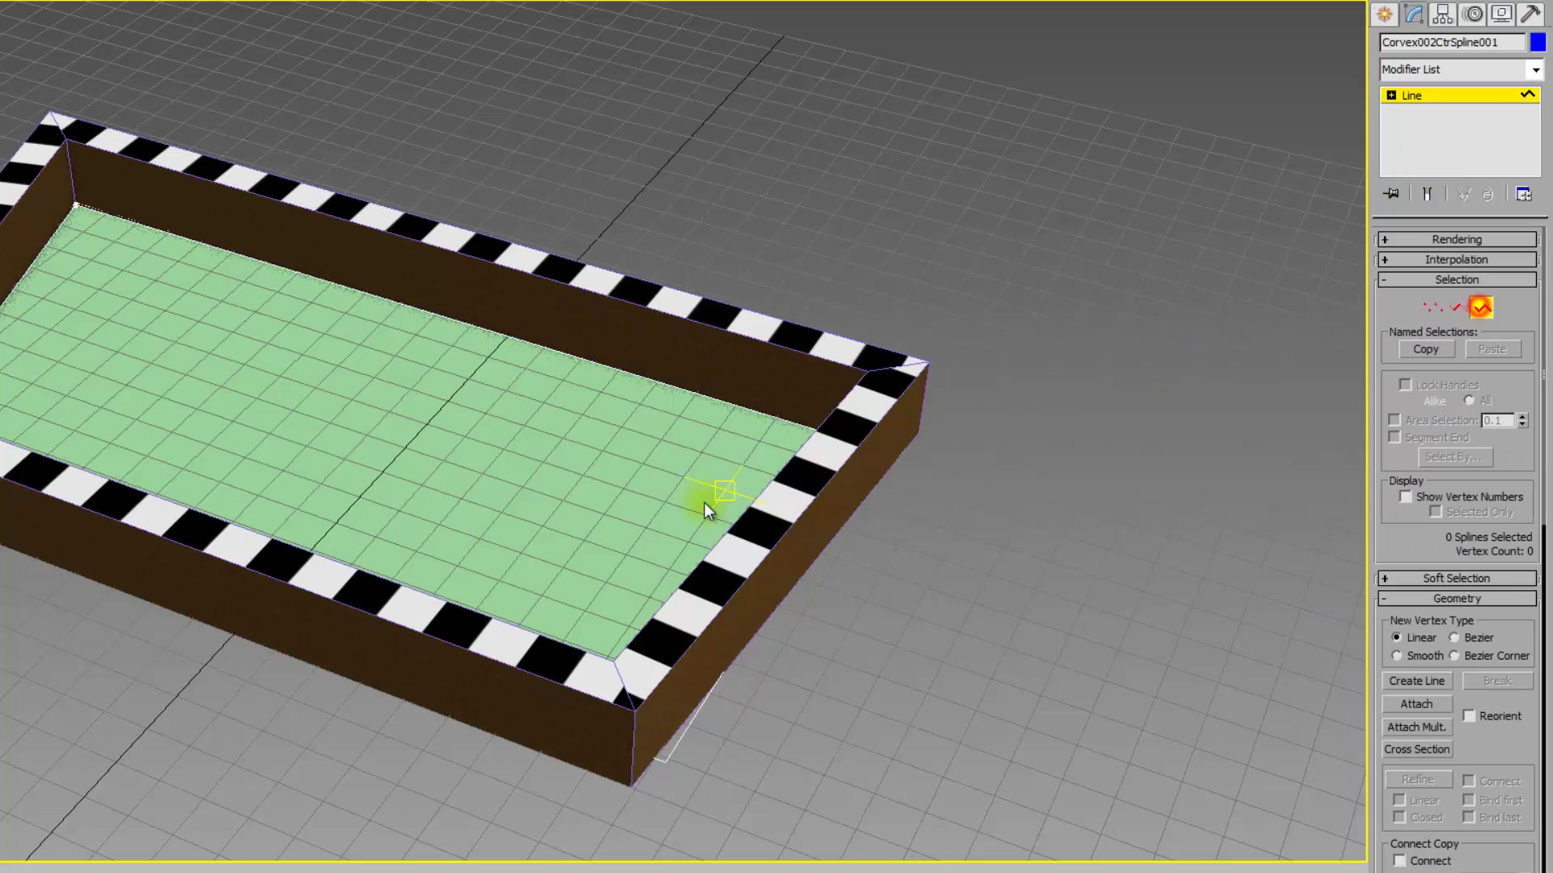
pyautogui.click(725, 403)
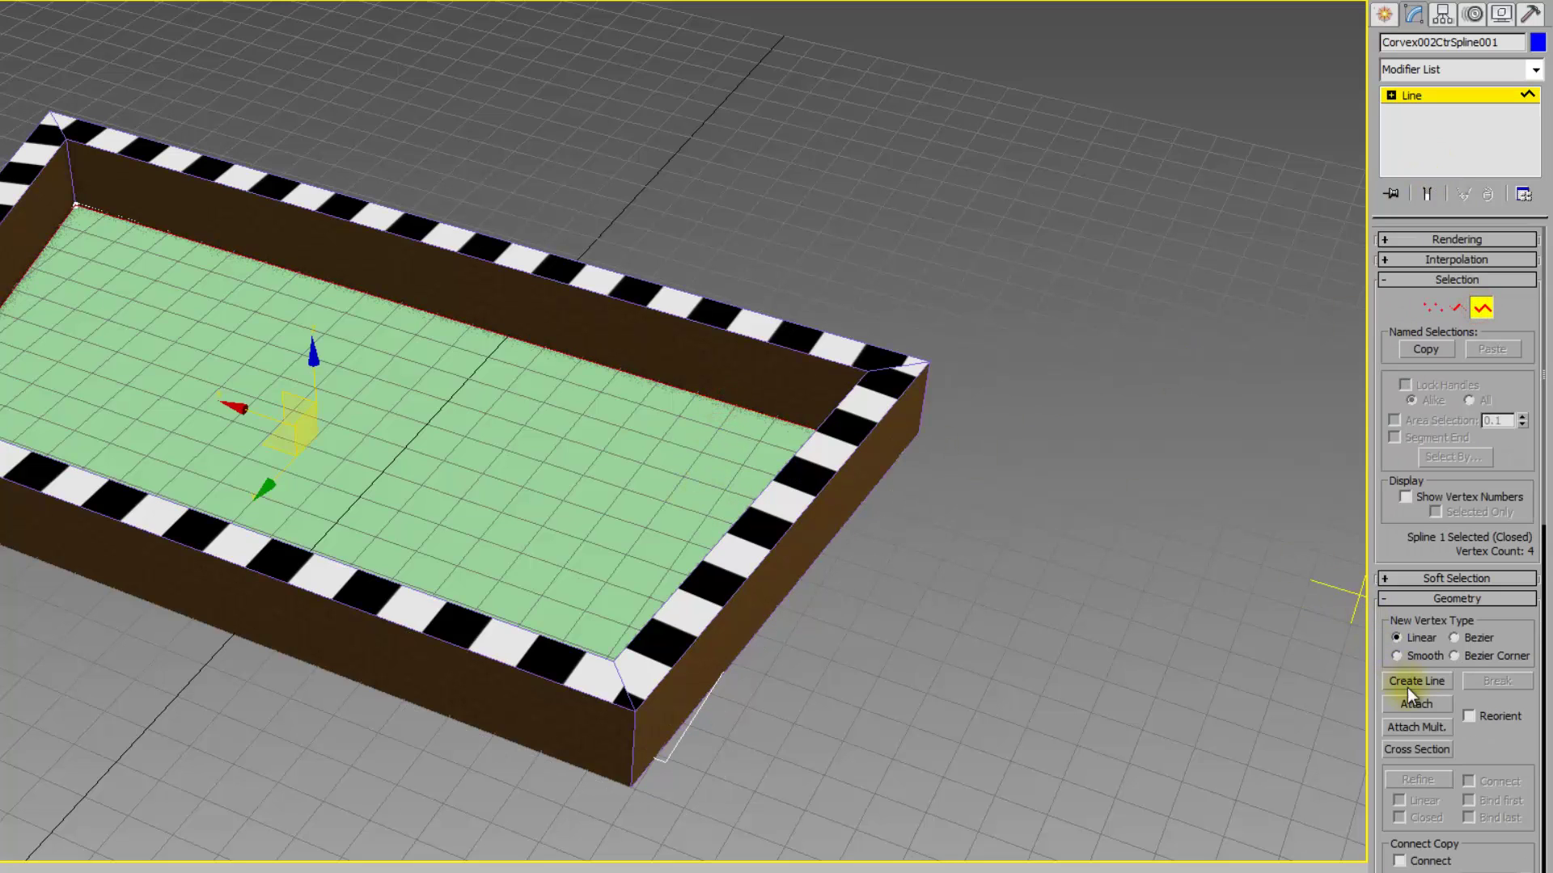
pyautogui.moveTo(1464, 803); pyautogui.dragTo(1432, 372)
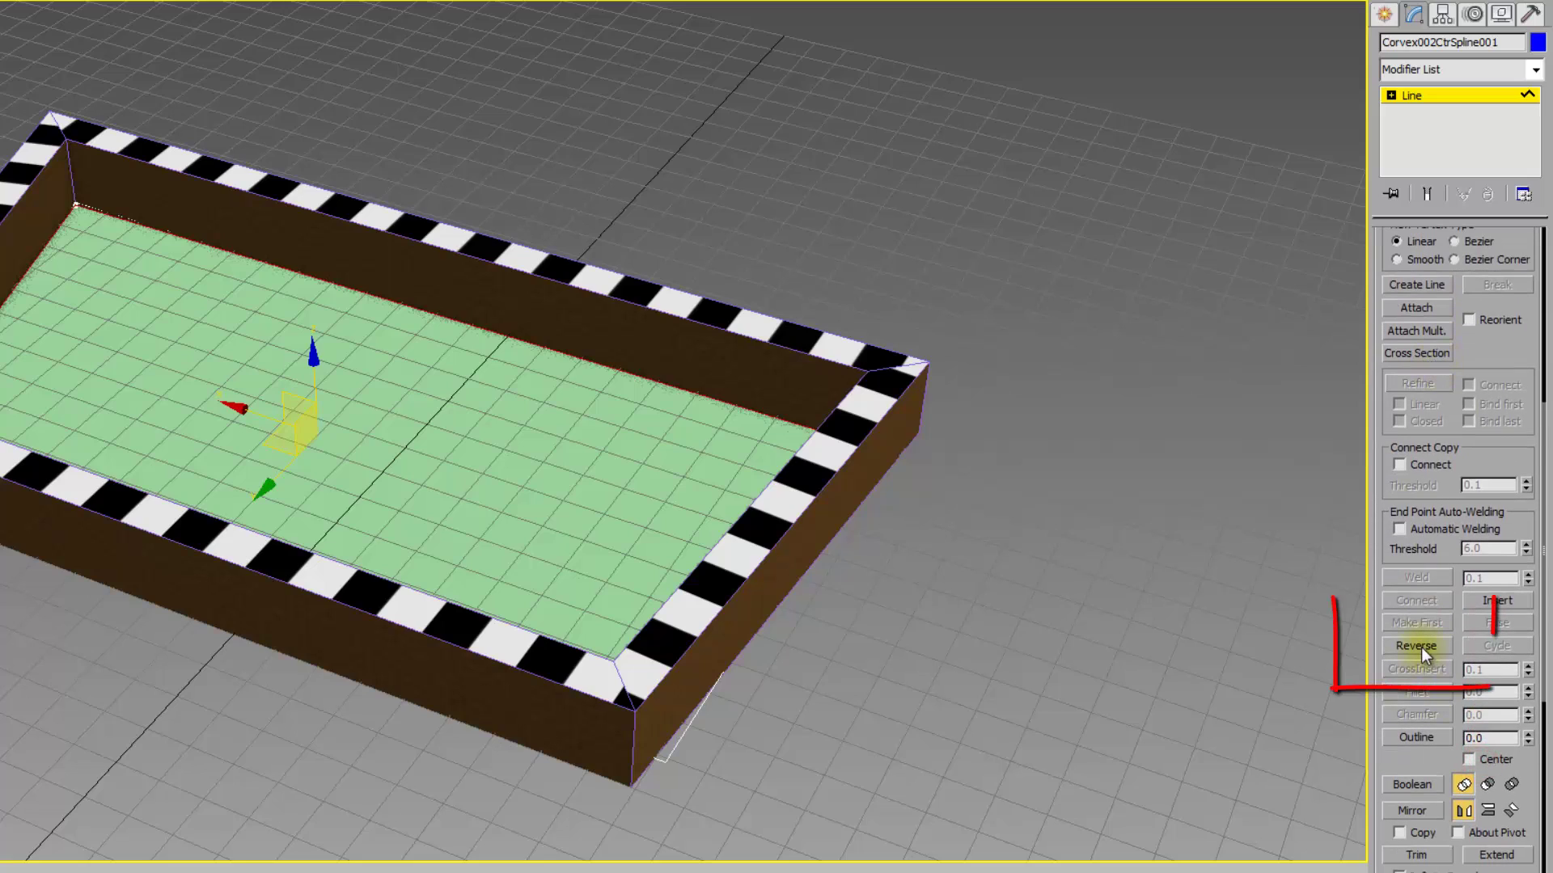
pyautogui.click(1417, 645)
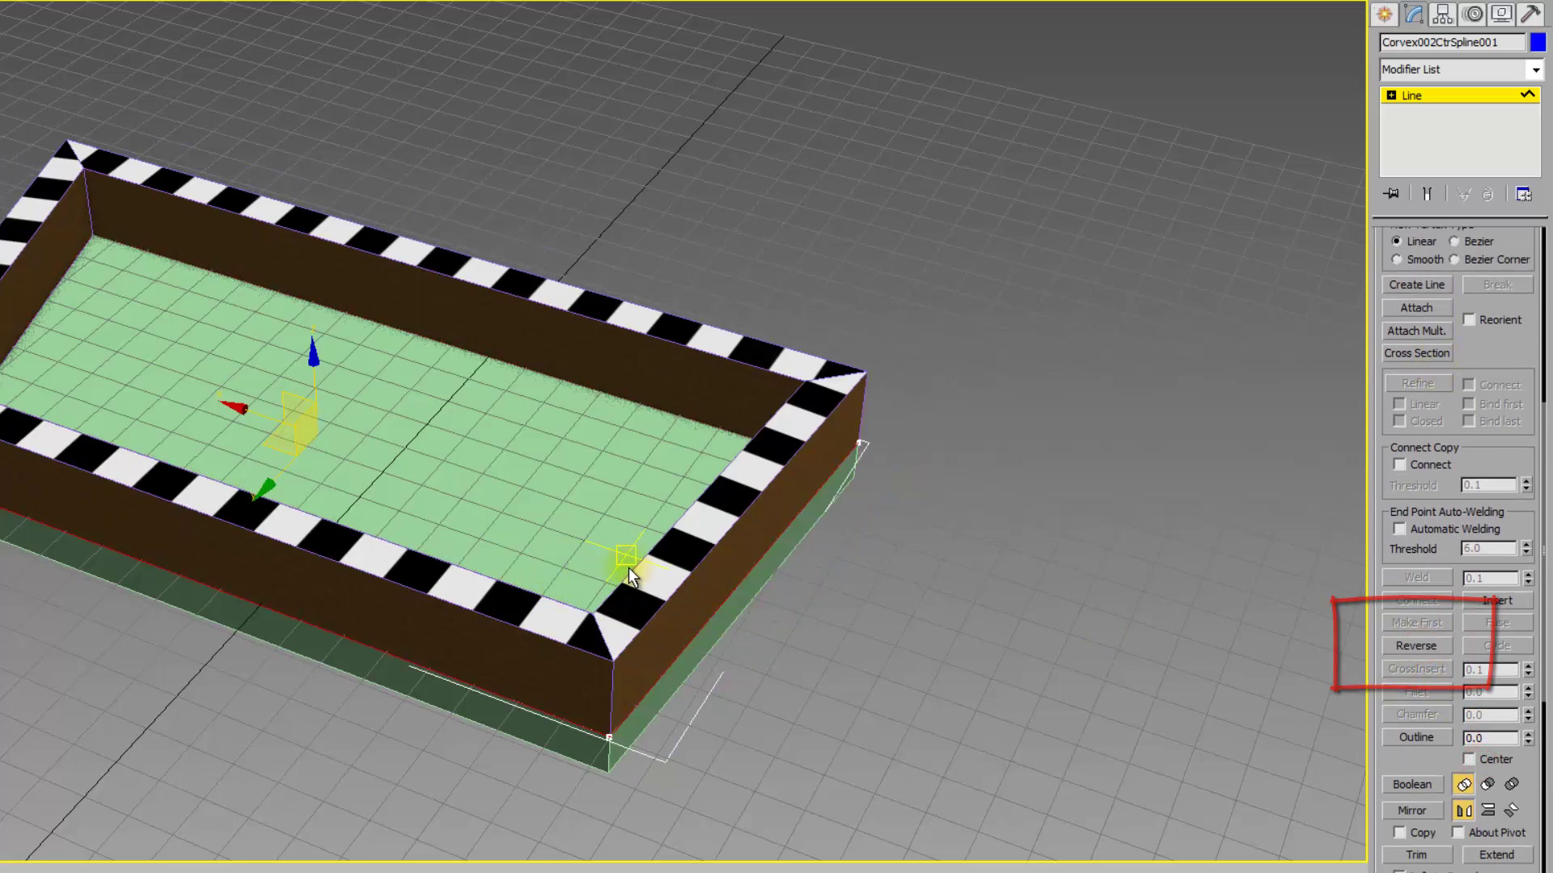
pyautogui.keyDown('alt'); pyautogui.moveTo(628, 567); pyautogui.dragTo(544, 566, button='middle'); pyautogui.keyUp('alt')
pyautogui.keyDown('alt'); pyautogui.moveTo(374, 565); pyautogui.dragTo(319, 495, button='middle'); pyautogui.keyUp('alt')
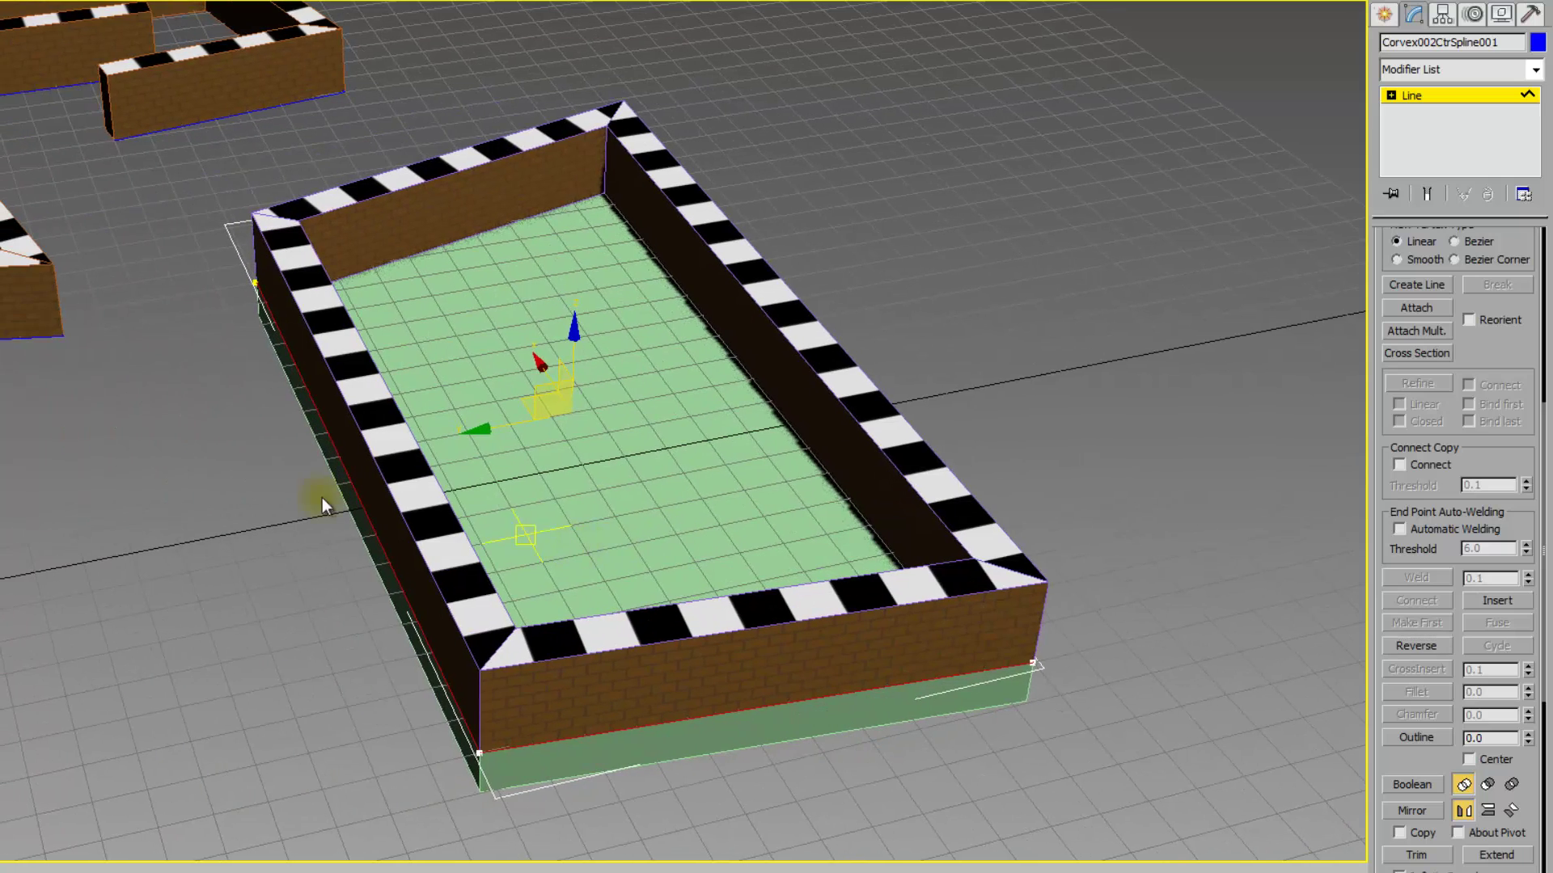
pyautogui.keyDown('alt'); pyautogui.moveTo(246, 412); pyautogui.dragTo(279, 396, button='middle'); pyautogui.keyUp('alt')
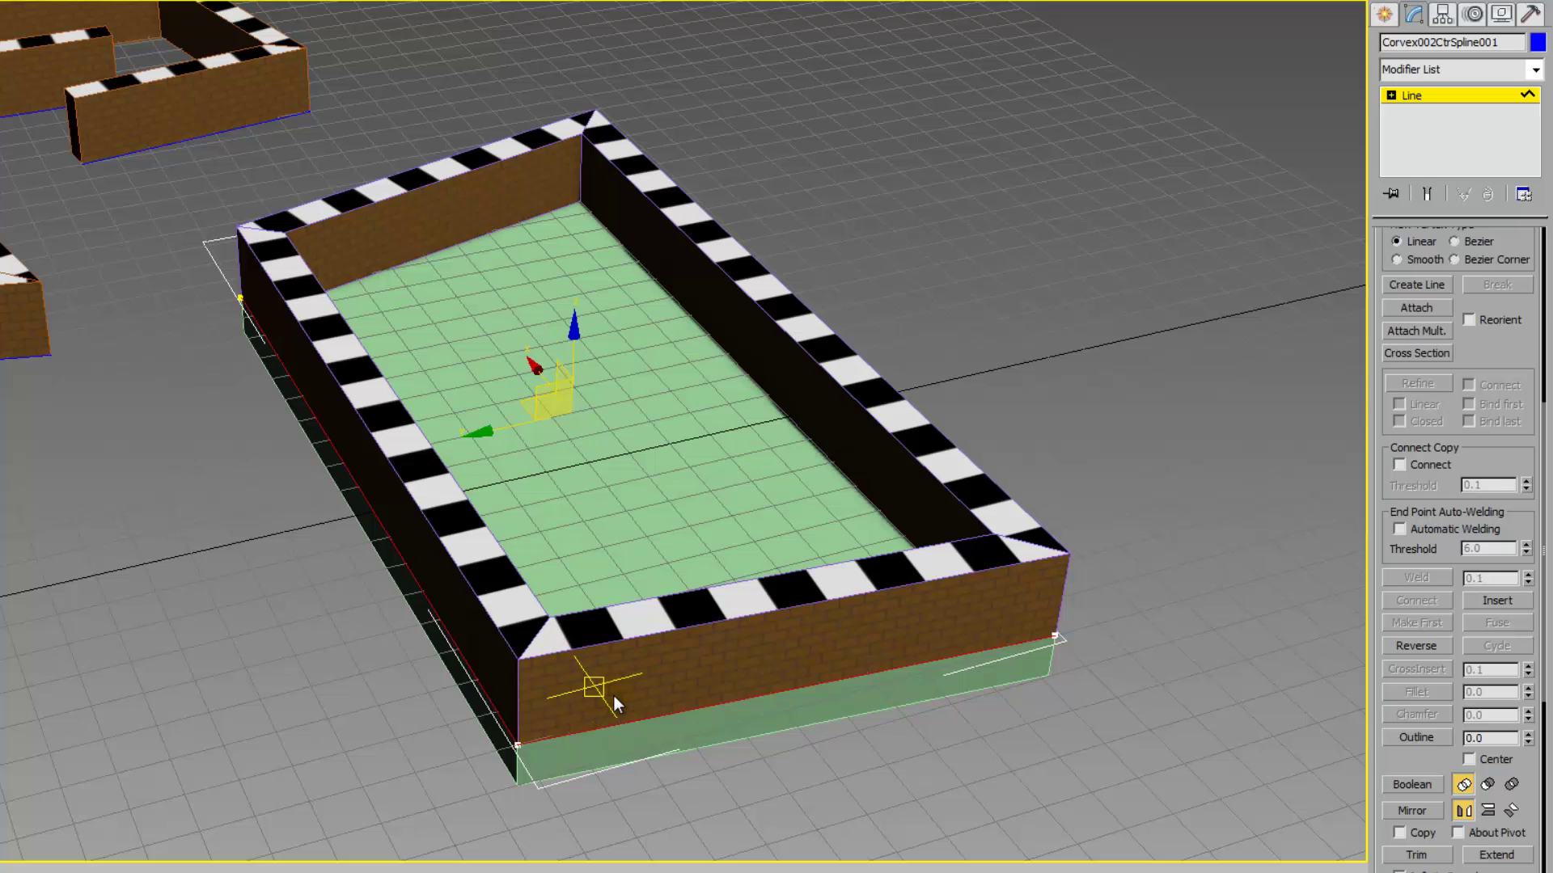
# Reshape the closed wall and its floor by moving one corner vertex of their shared spline, and leave vertex editing.
pyautogui.scroll(5, 1379, 287)
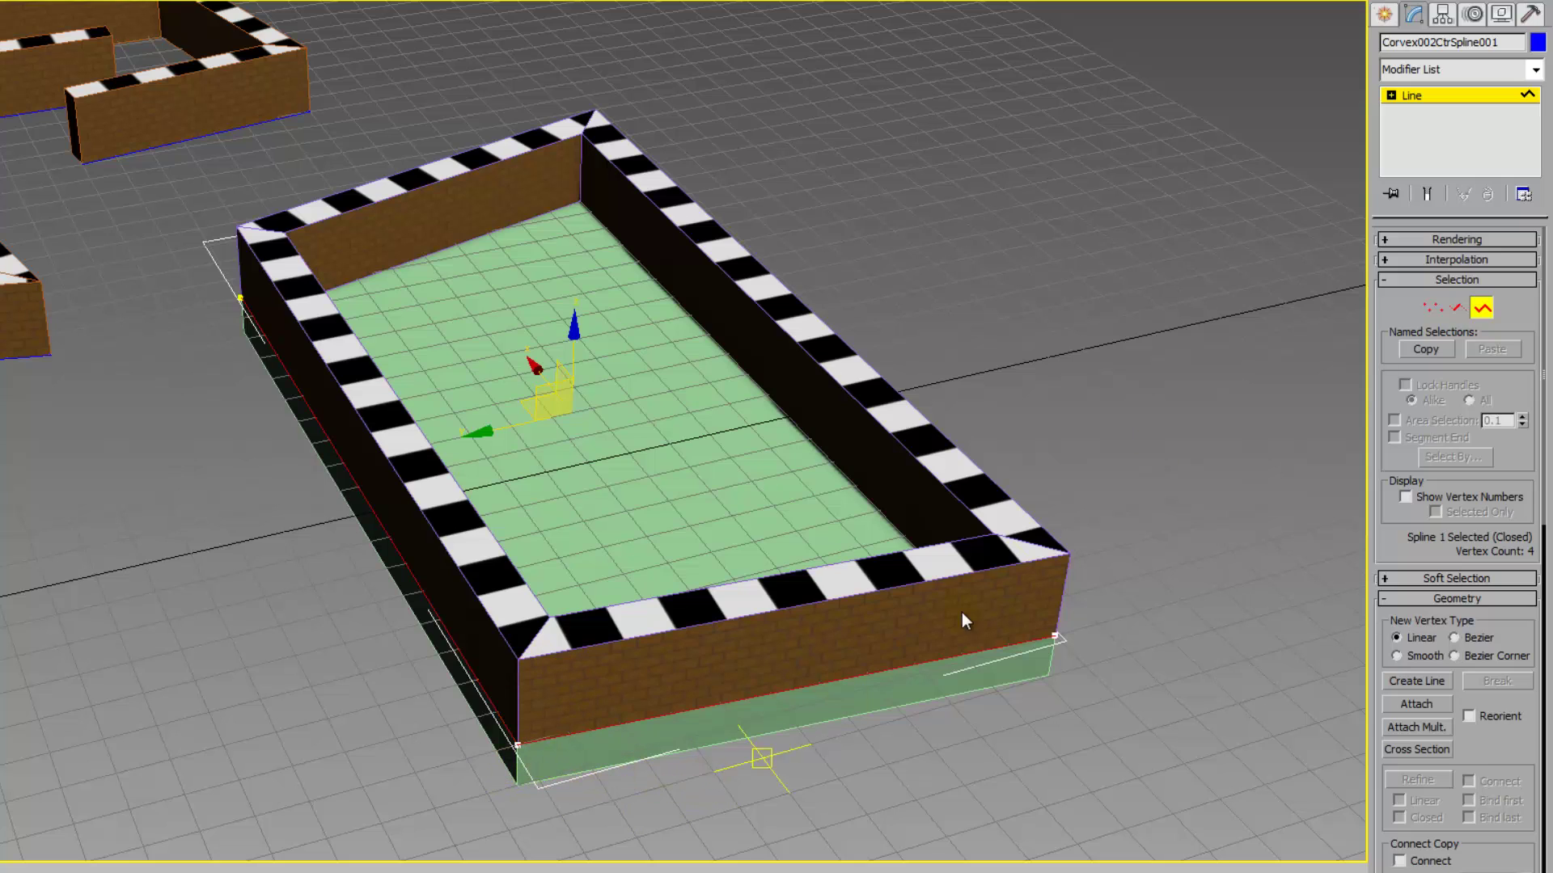
pyautogui.click(1431, 307)
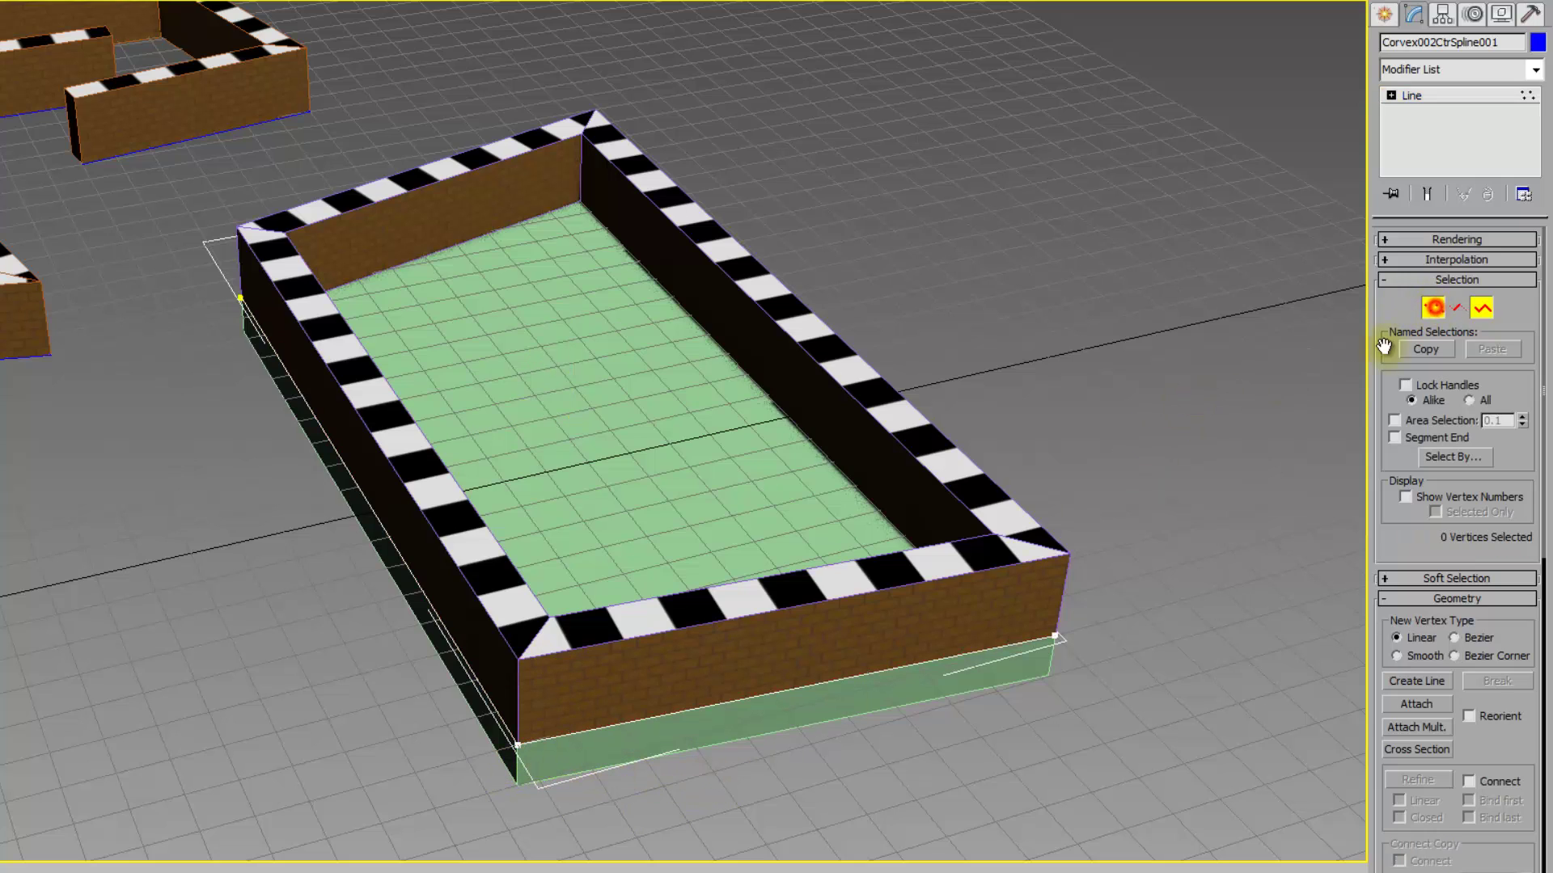
pyautogui.click(1056, 637)
pyautogui.moveTo(1073, 690); pyautogui.dragTo(866, 641, button='middle')
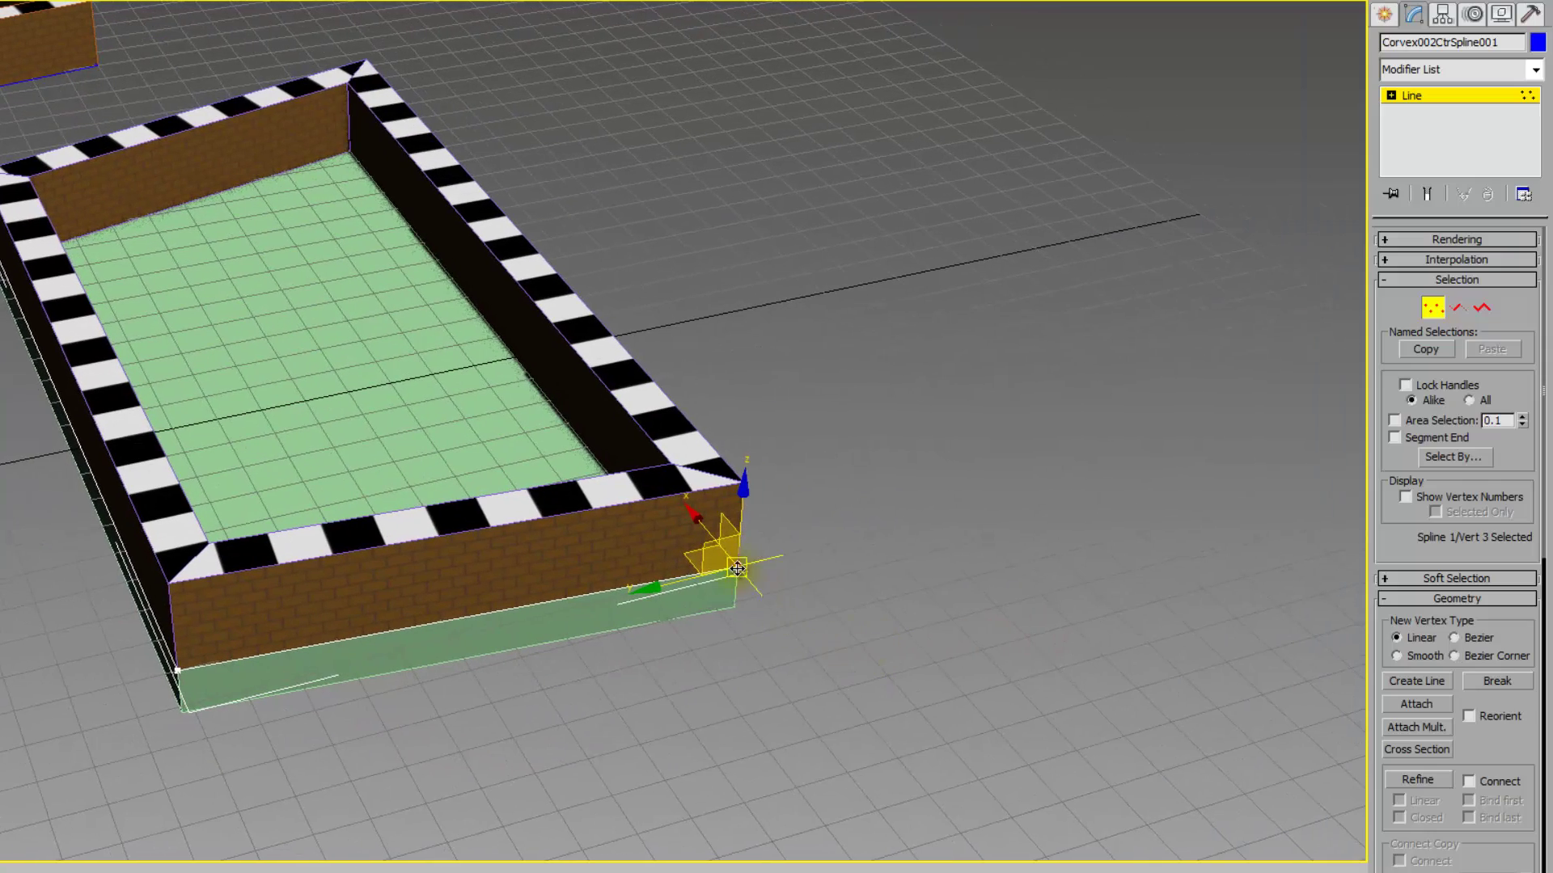
pyautogui.moveTo(737, 569); pyautogui.dragTo(579, 491)
pyautogui.keyDown('alt'); pyautogui.moveTo(606, 583); pyautogui.dragTo(545, 570, button='middle'); pyautogui.keyUp('alt')
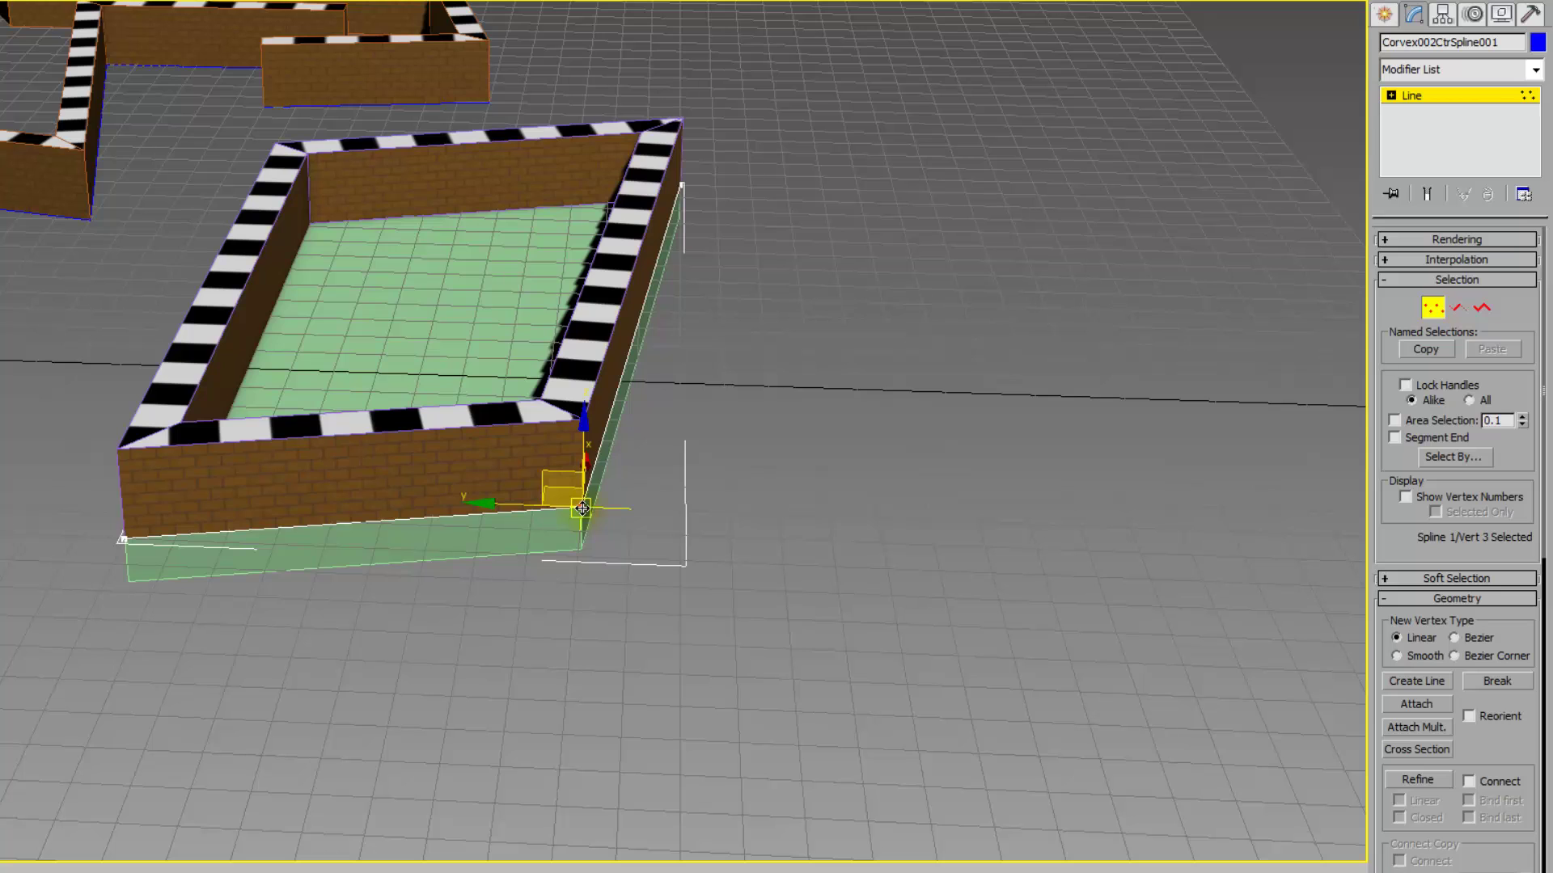
pyautogui.moveTo(583, 508); pyautogui.dragTo(932, 505)
pyautogui.moveTo(932, 505); pyautogui.dragTo(512, 527, button='middle')
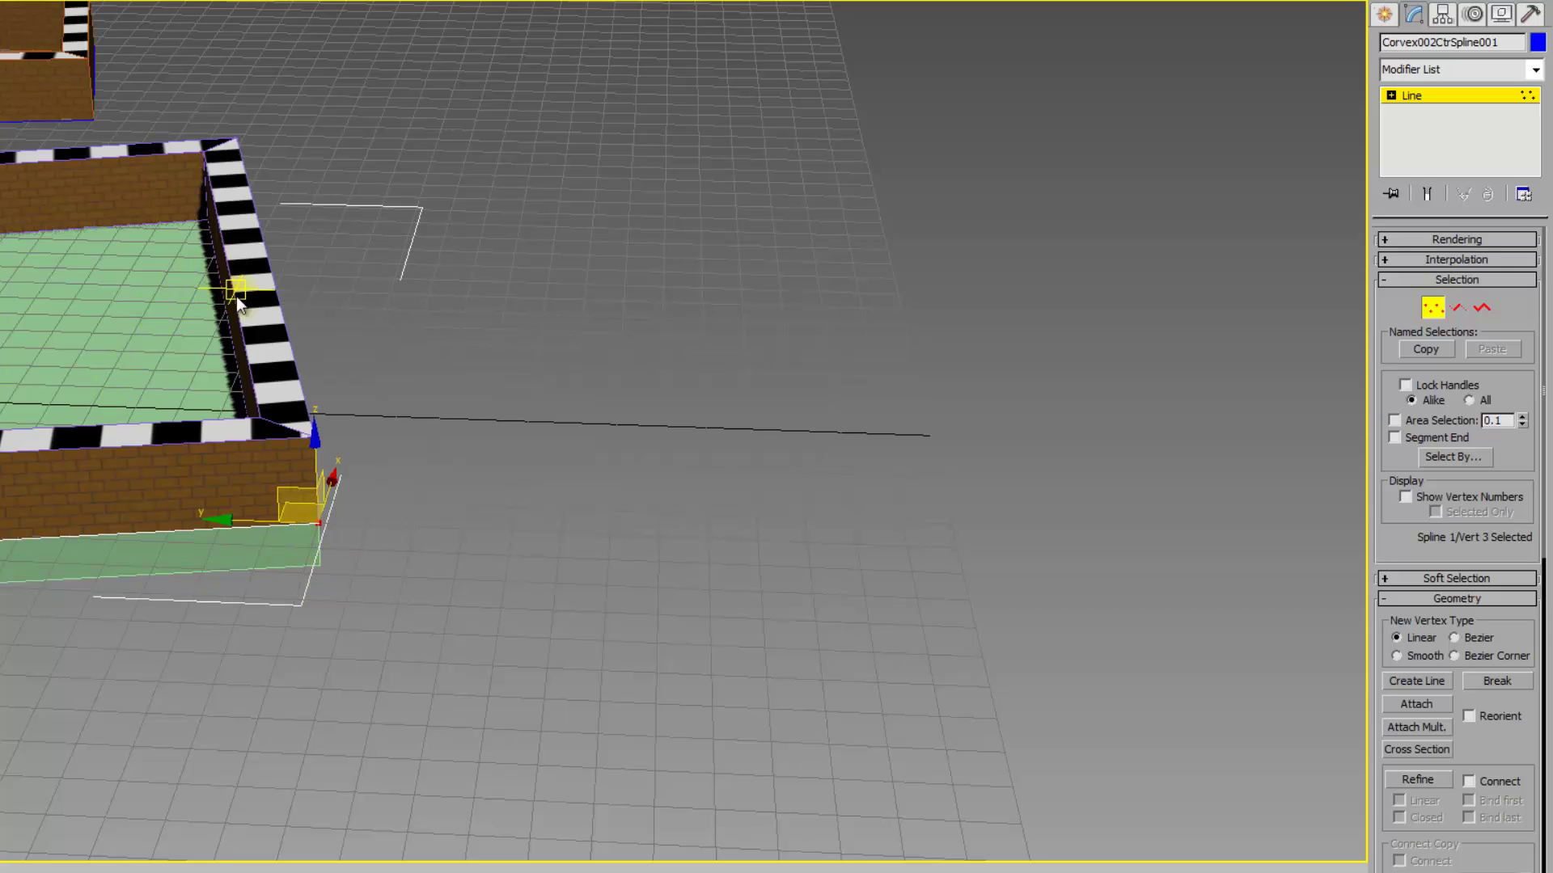
pyautogui.click(1428, 307)
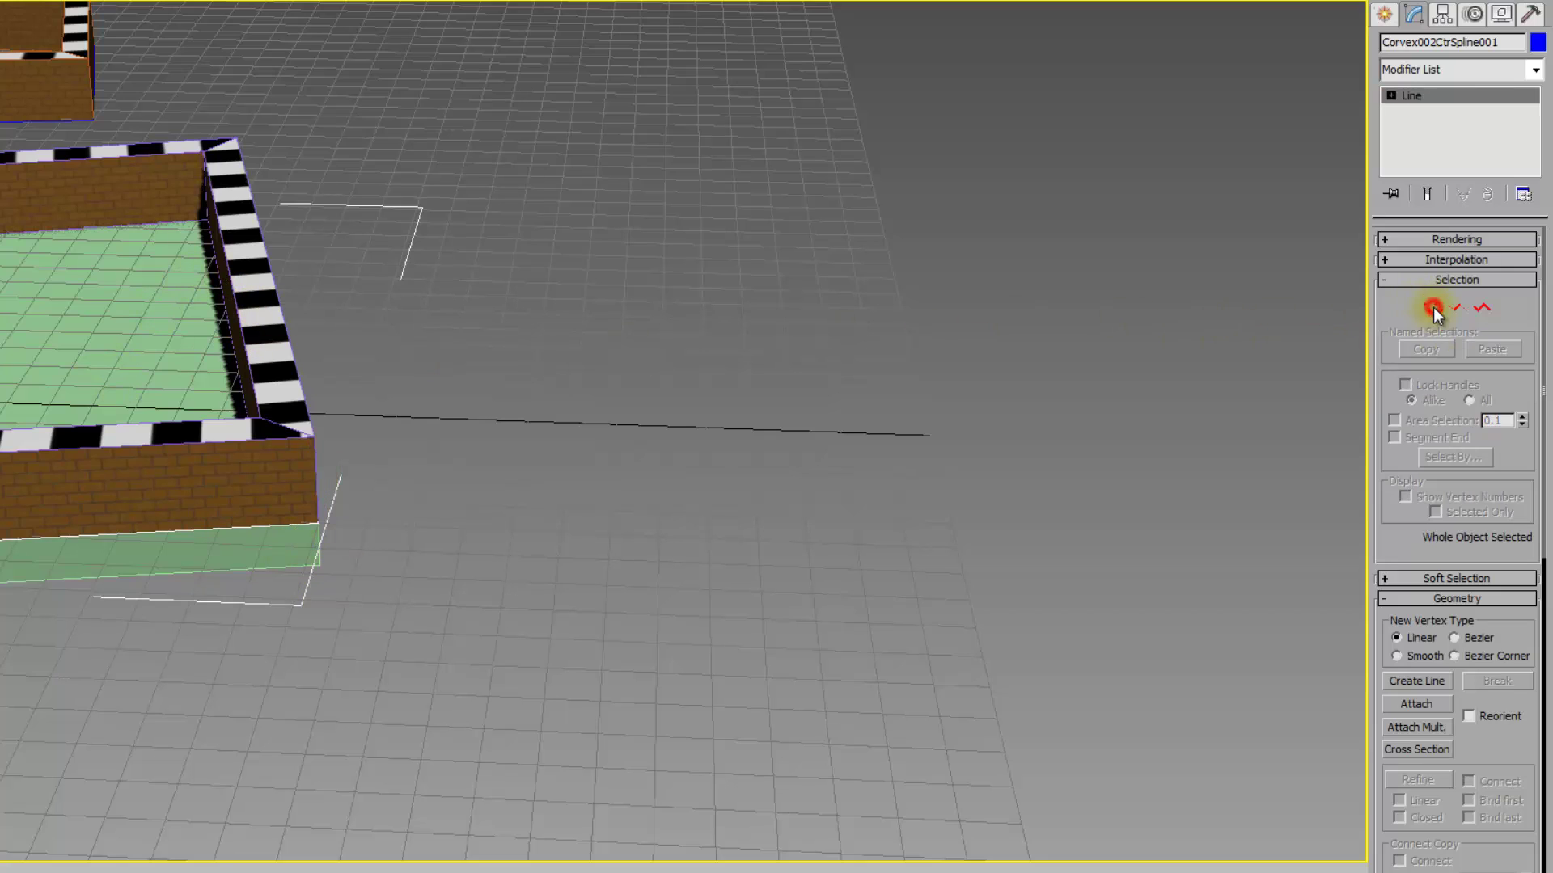
# Draw a new open five-point line within the shared spline on the grid beside the closed wall, and finish line creation.
pyautogui.click(1444, 682)
pyautogui.keyDown('alt'); pyautogui.moveTo(548, 556); pyautogui.dragTo(479, 560, button='middle'); pyautogui.keyUp('alt')
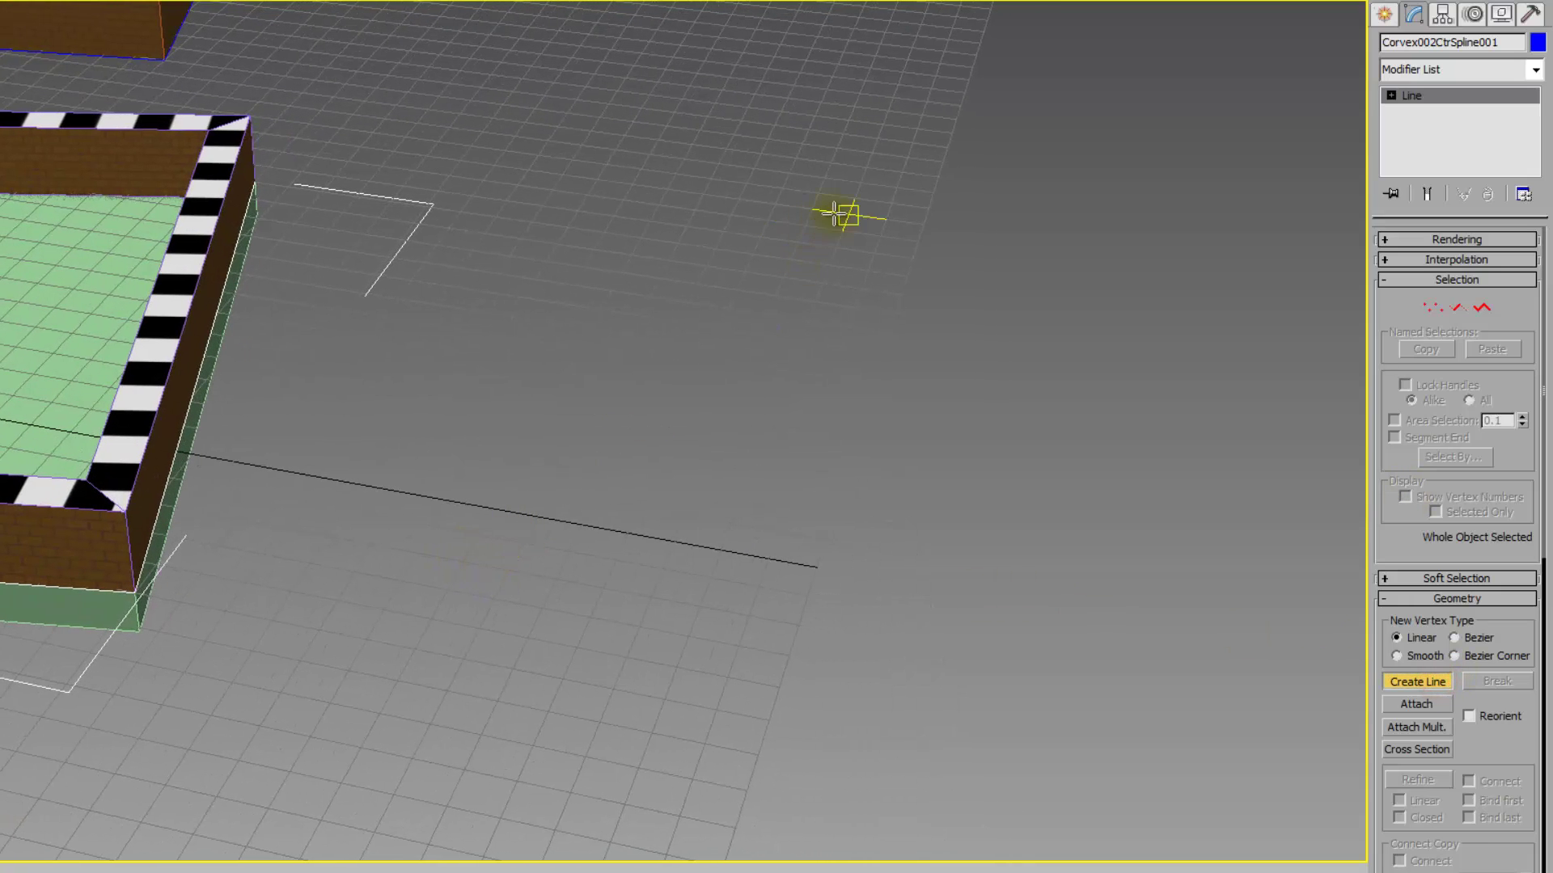
pyautogui.click(847, 215)
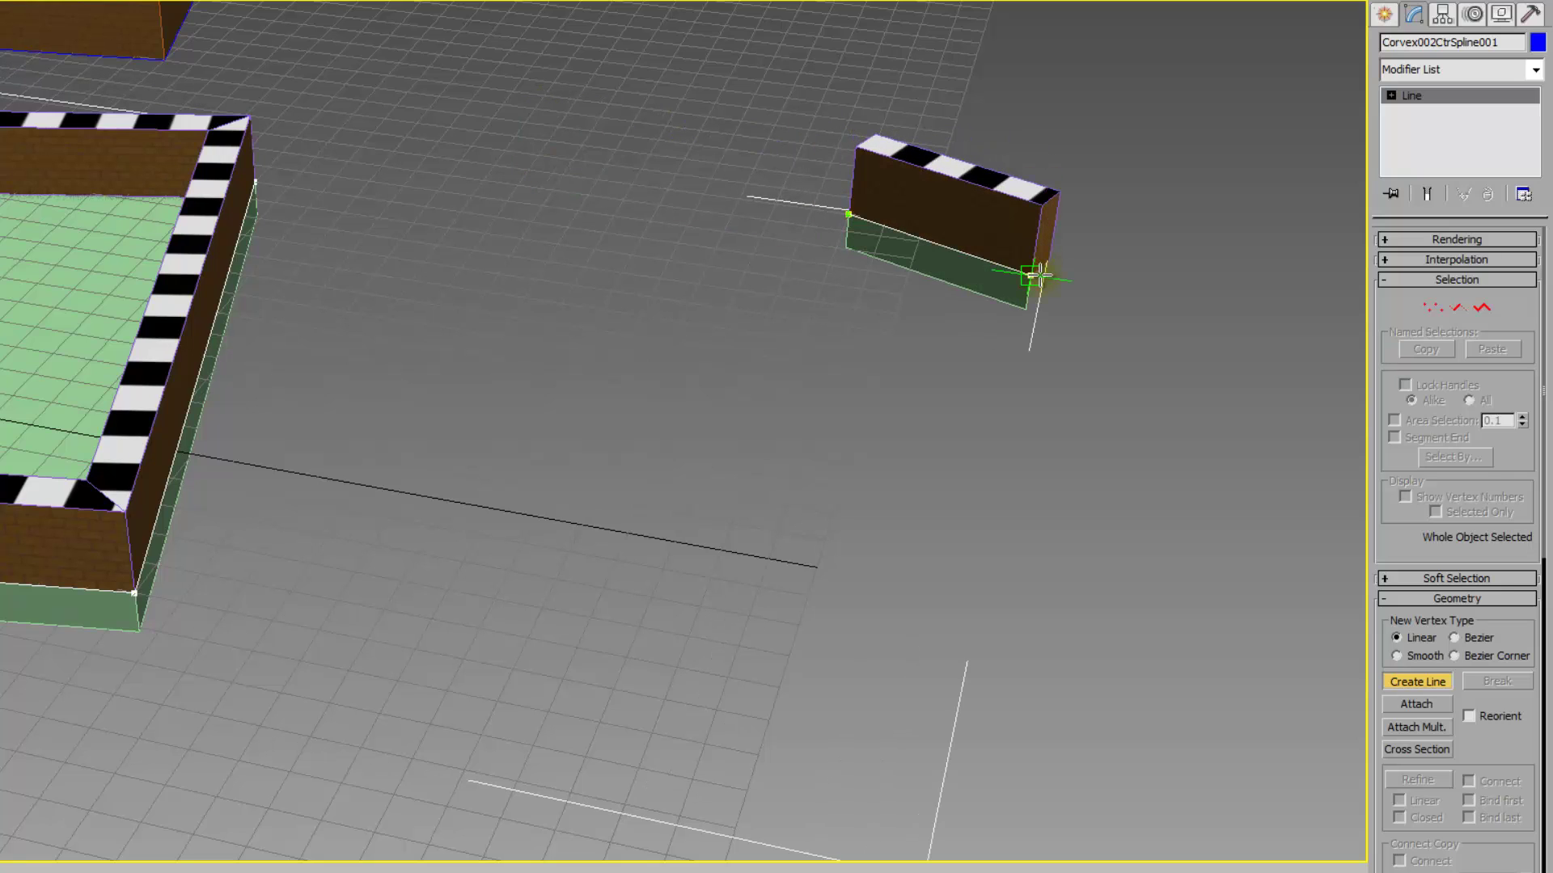
pyautogui.click(1035, 268)
pyautogui.click(849, 592)
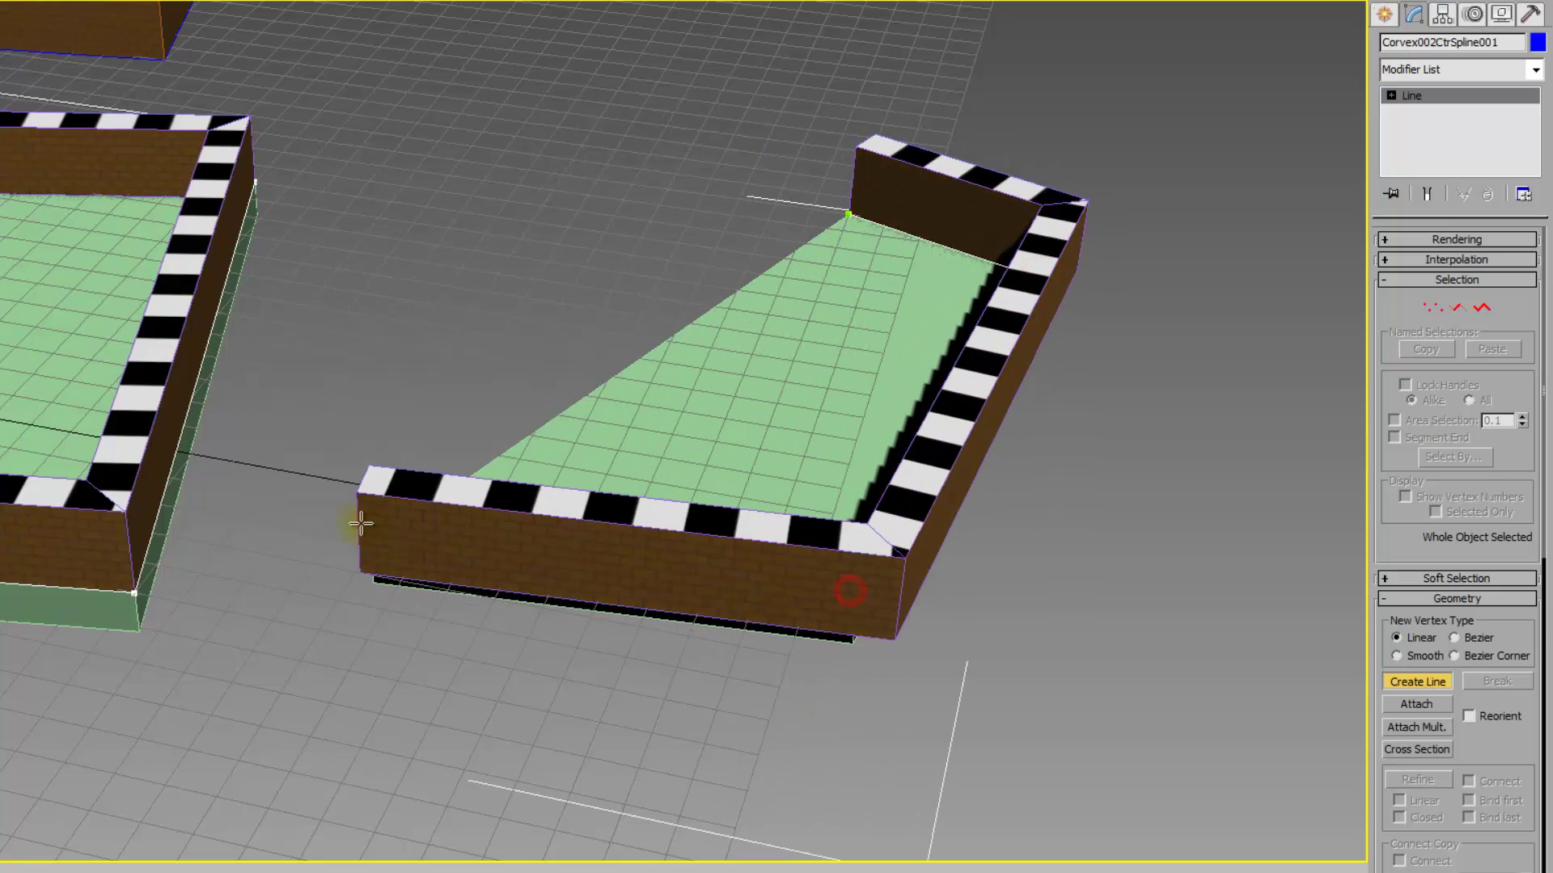
pyautogui.click(308, 505)
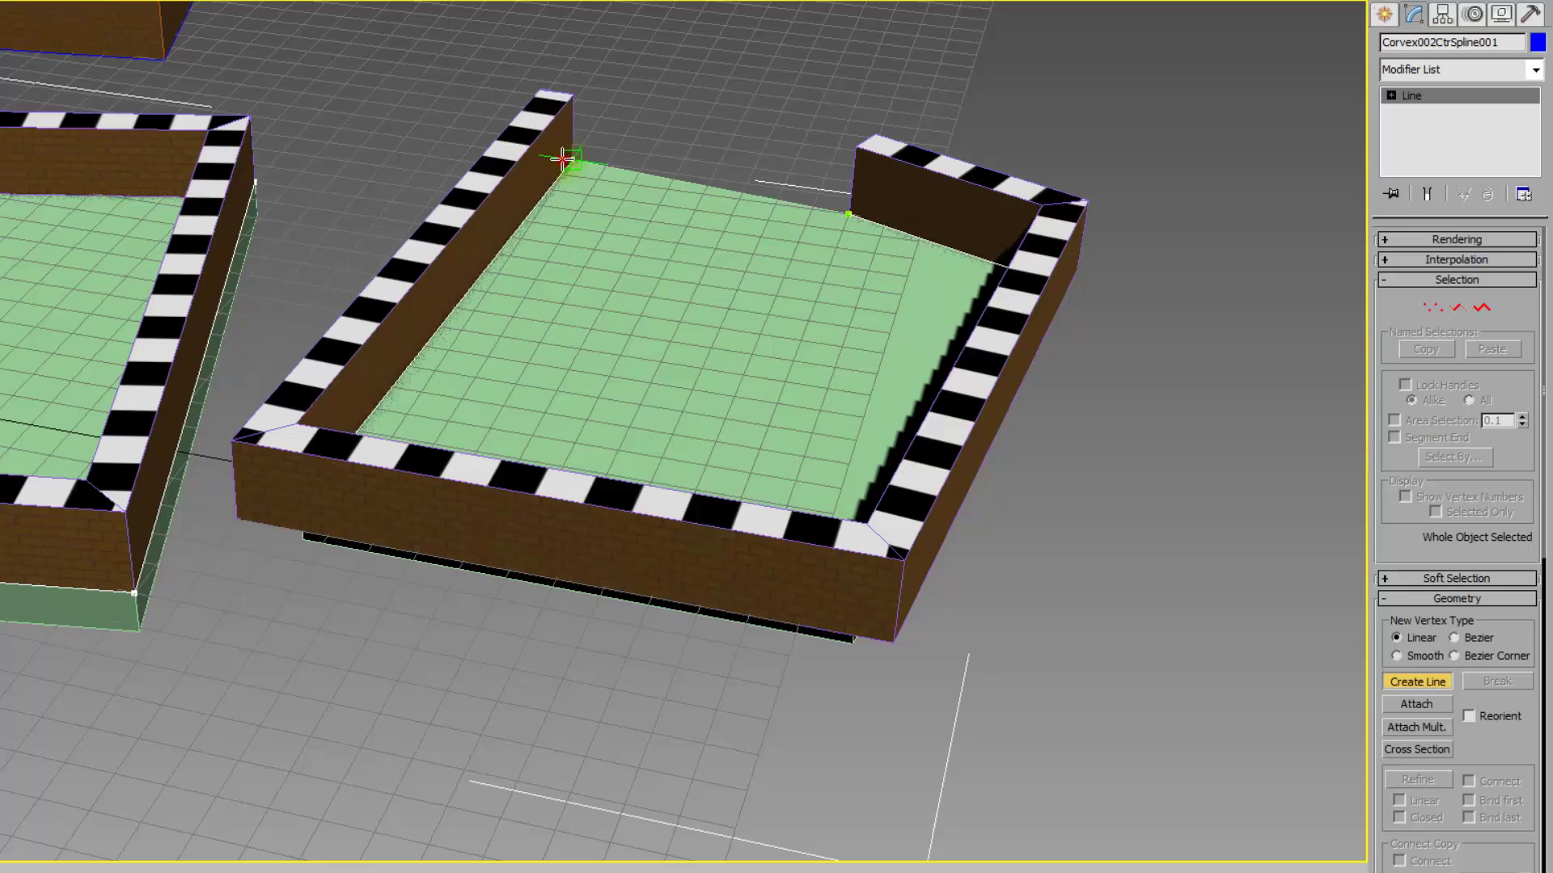
pyautogui.click(564, 161)
pyautogui.rightClick(817, 275)
pyautogui.keyDown('alt'); pyautogui.moveTo(823, 283); pyautogui.dragTo(598, 388, button='middle'); pyautogui.keyUp('alt')
pyautogui.moveTo(599, 388)
pyautogui.mouseDown(button='middle')
pyautogui.moveTo(675, 637)
pyautogui.moveTo(666, 416)
pyautogui.moveTo(347, 347)
pyautogui.moveTo(444, 589)
pyautogui.moveTo(393, 541)
pyautogui.moveTo(440, 561)
pyautogui.mouseUp(button='middle')
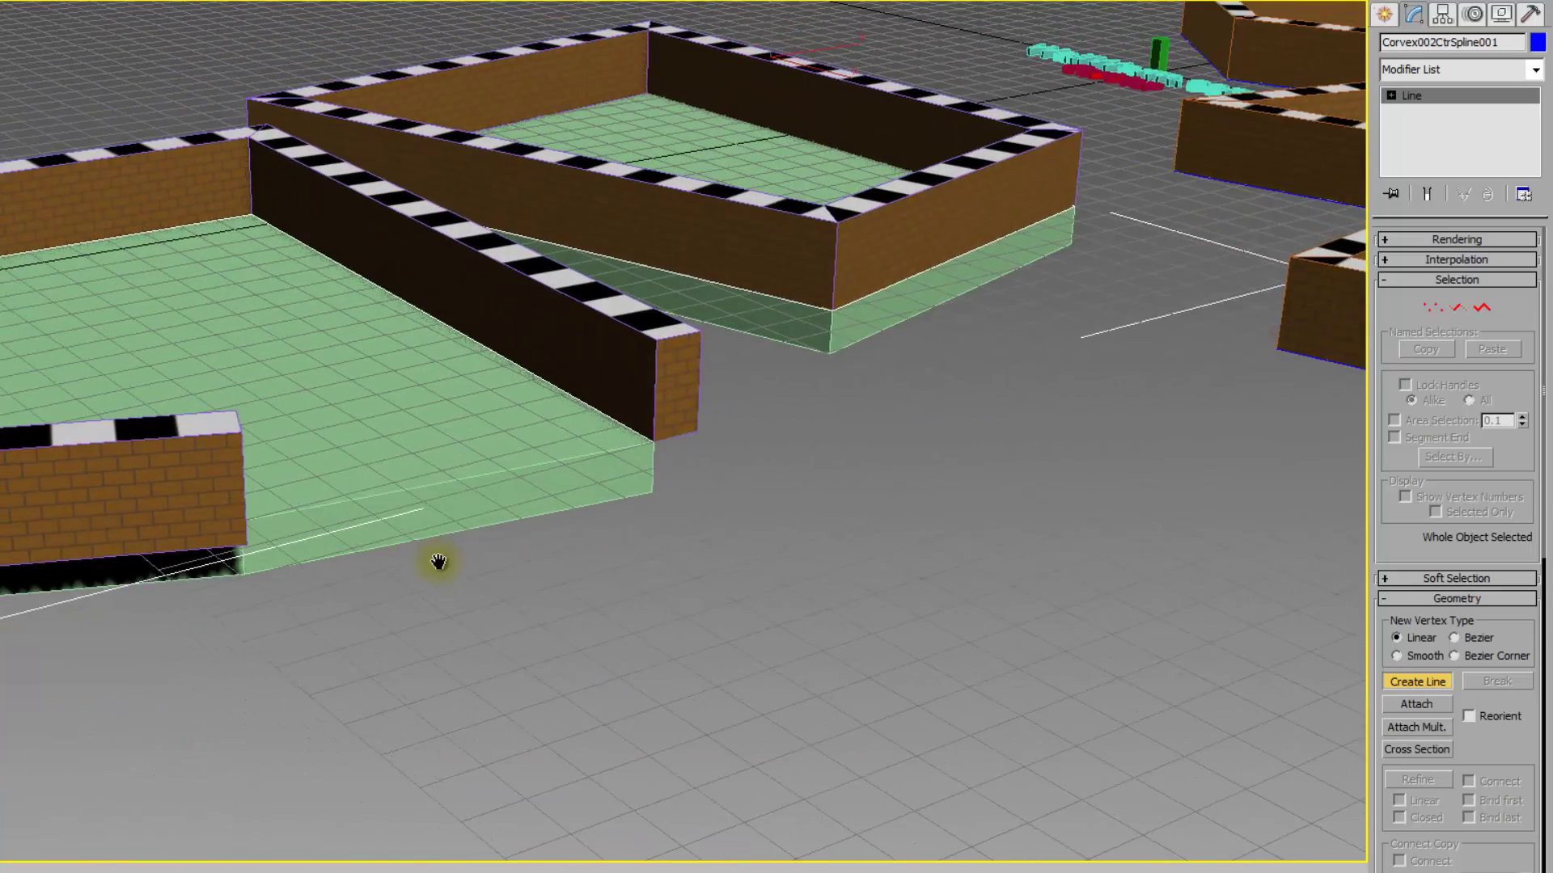
pyautogui.rightClick(541, 588)
pyautogui.rightClick(589, 485)
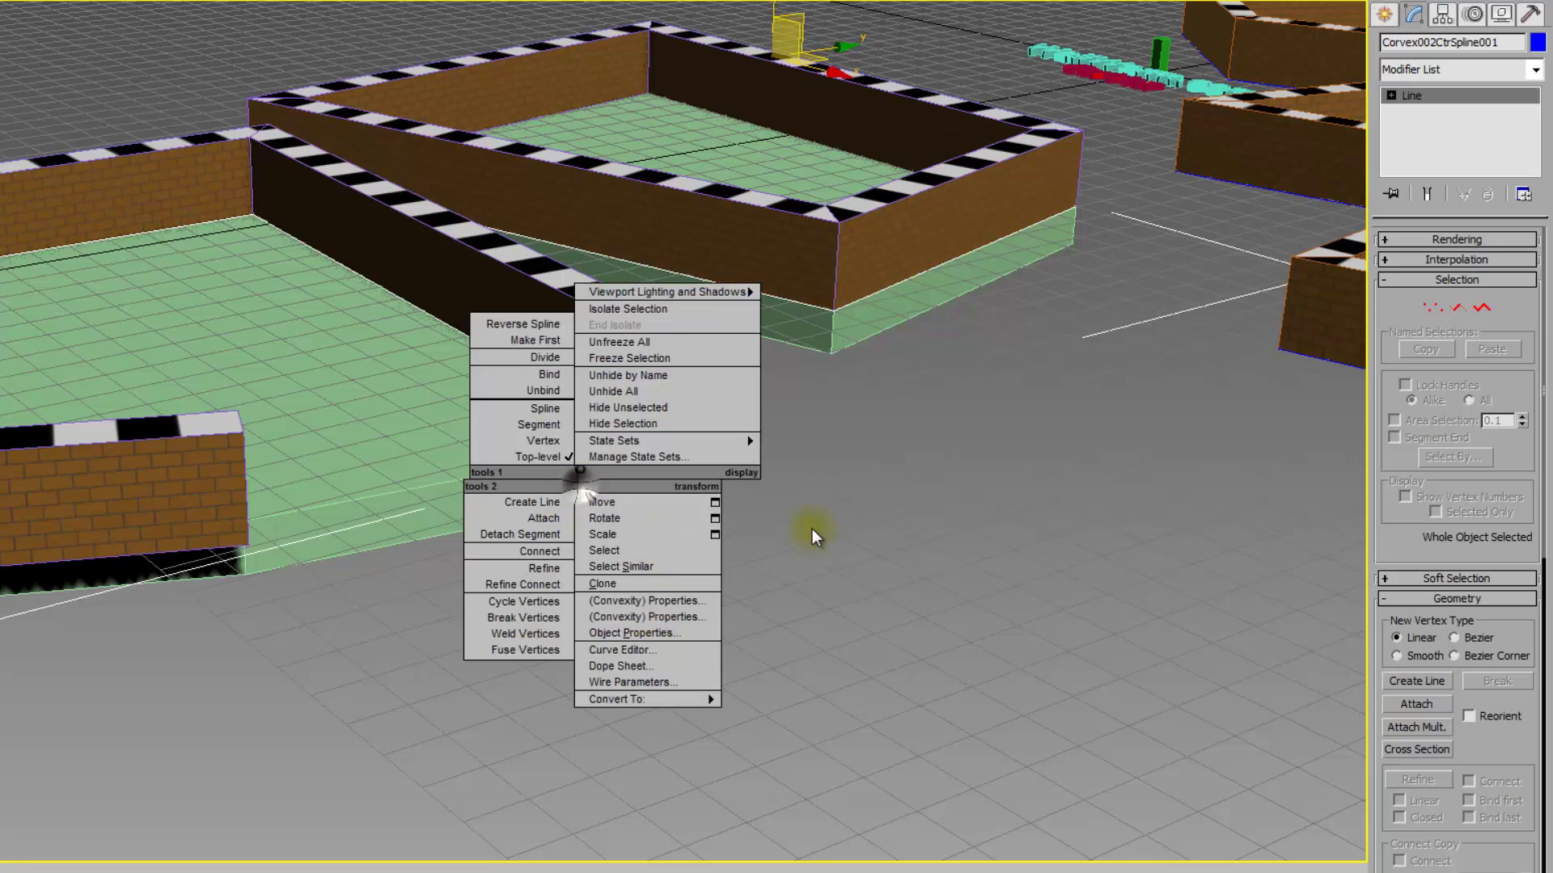
pyautogui.click(809, 531)
# Select the floor CorVex and inspect how its geometry fits the walls of the new open outline.
pyautogui.click(606, 422)
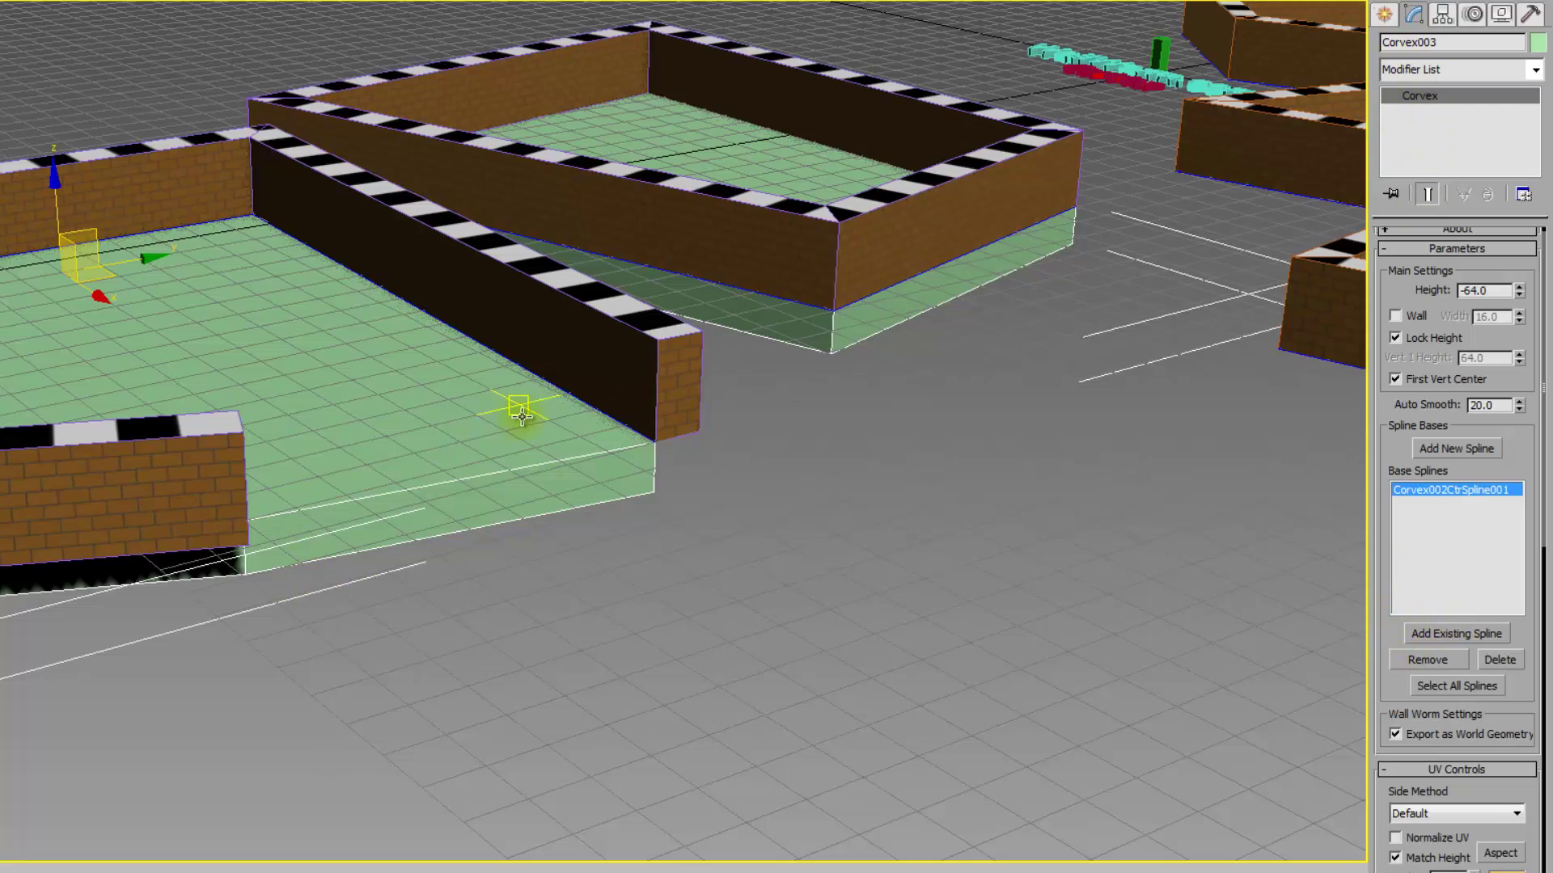
pyautogui.scroll(5, 707, 475)
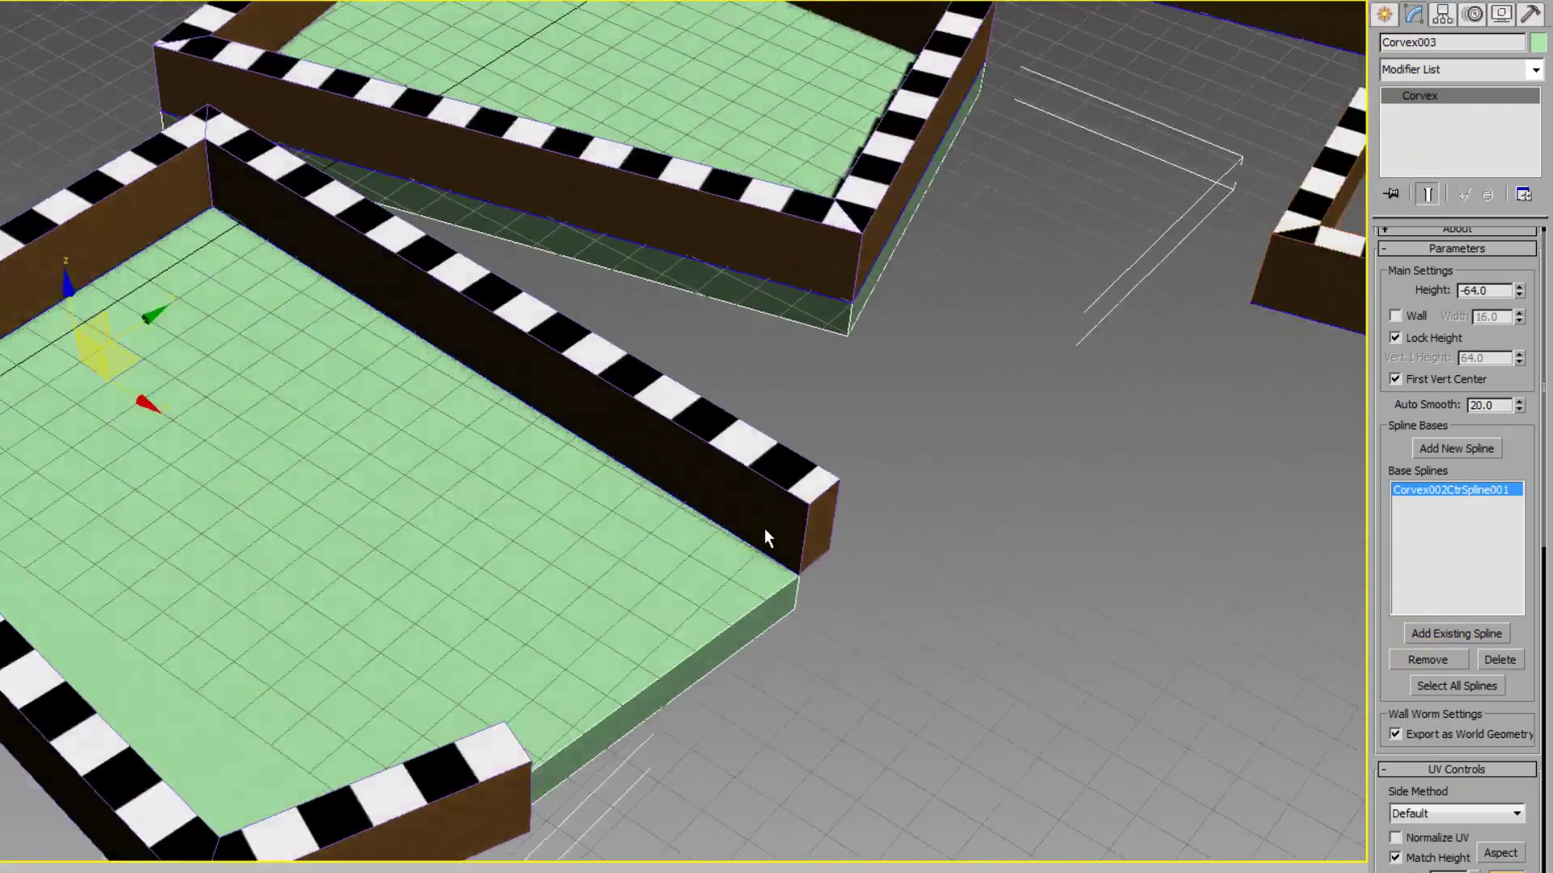
pyautogui.keyDown('alt'); pyautogui.moveTo(765, 530); pyautogui.dragTo(982, 508, button='middle'); pyautogui.keyUp('alt')
pyautogui.moveTo(771, 502); pyautogui.dragTo(866, 498, button='middle')
pyautogui.moveTo(748, 420); pyautogui.dragTo(715, 534, button='middle')
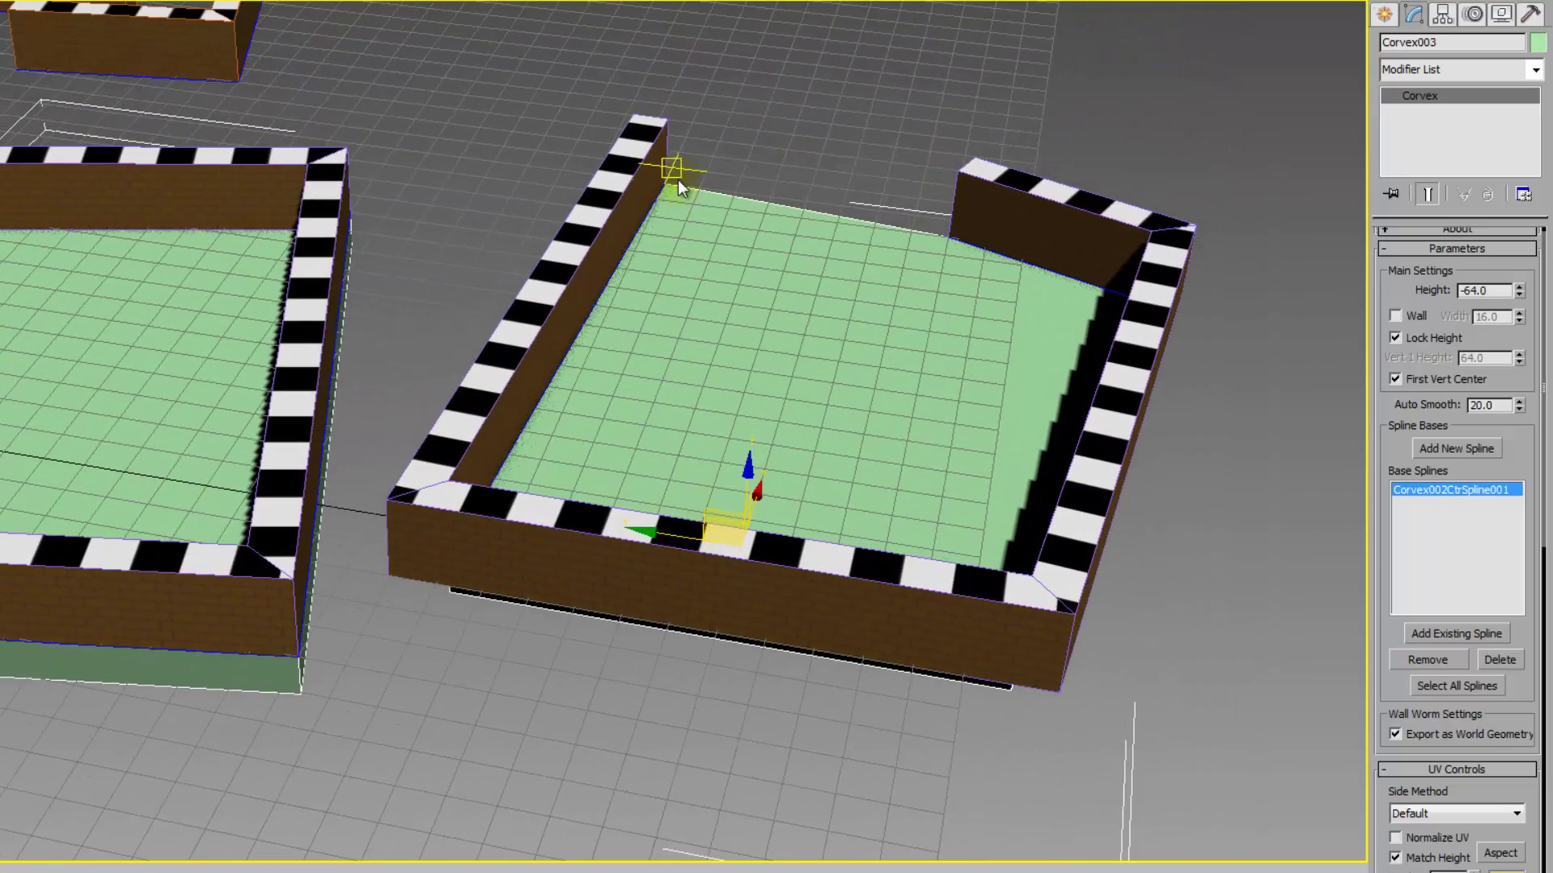
pyautogui.scroll(-8, 558, 502)
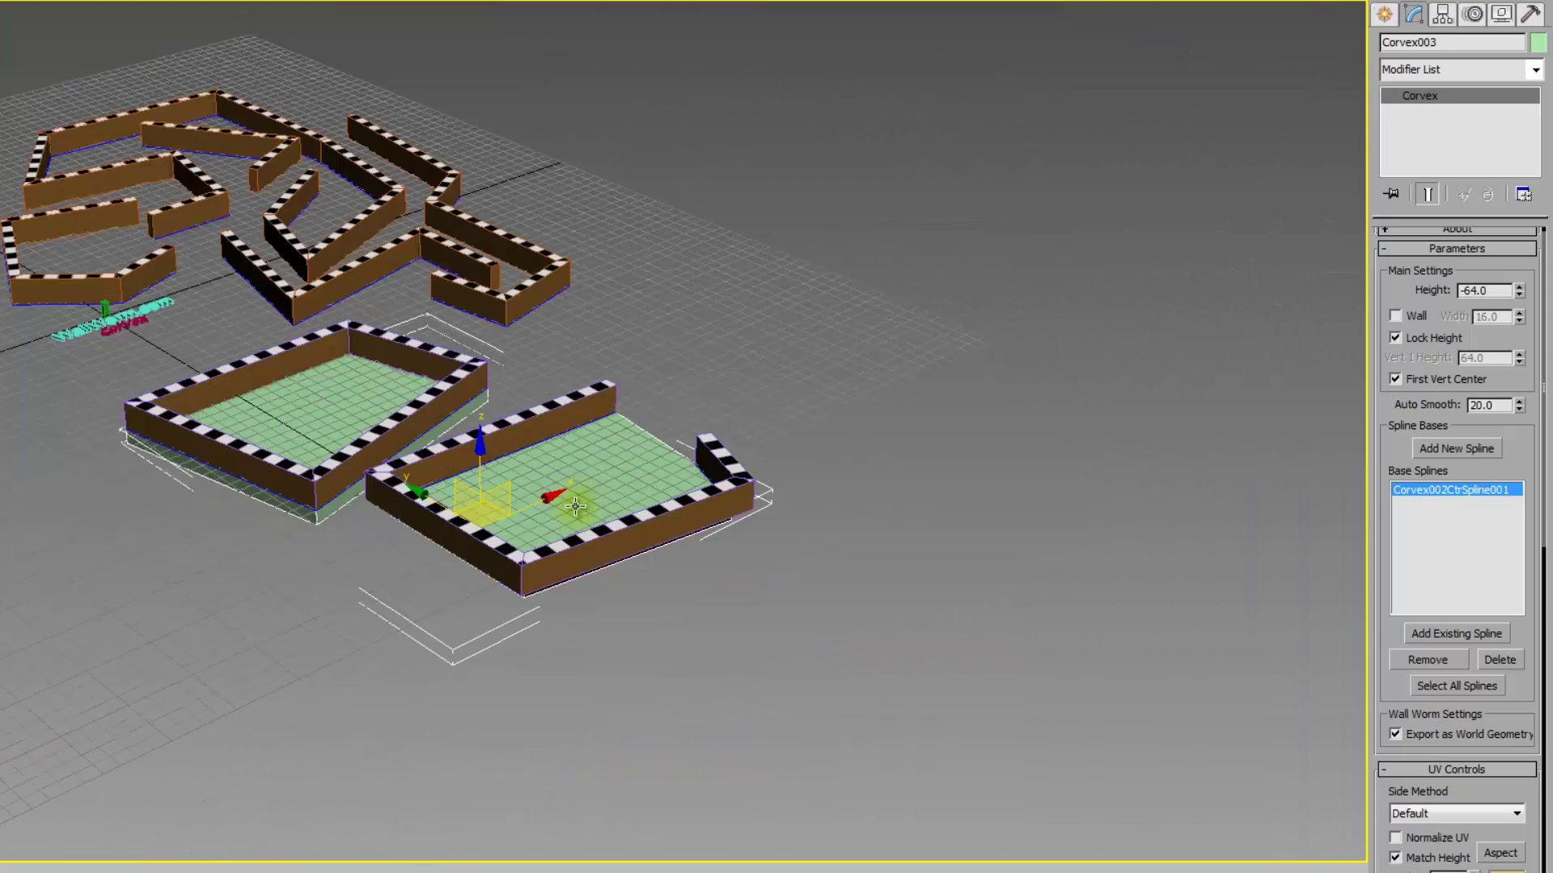
pyautogui.keyDown('alt'); pyautogui.moveTo(575, 506); pyautogui.dragTo(351, 476, button='middle'); pyautogui.keyUp('alt')
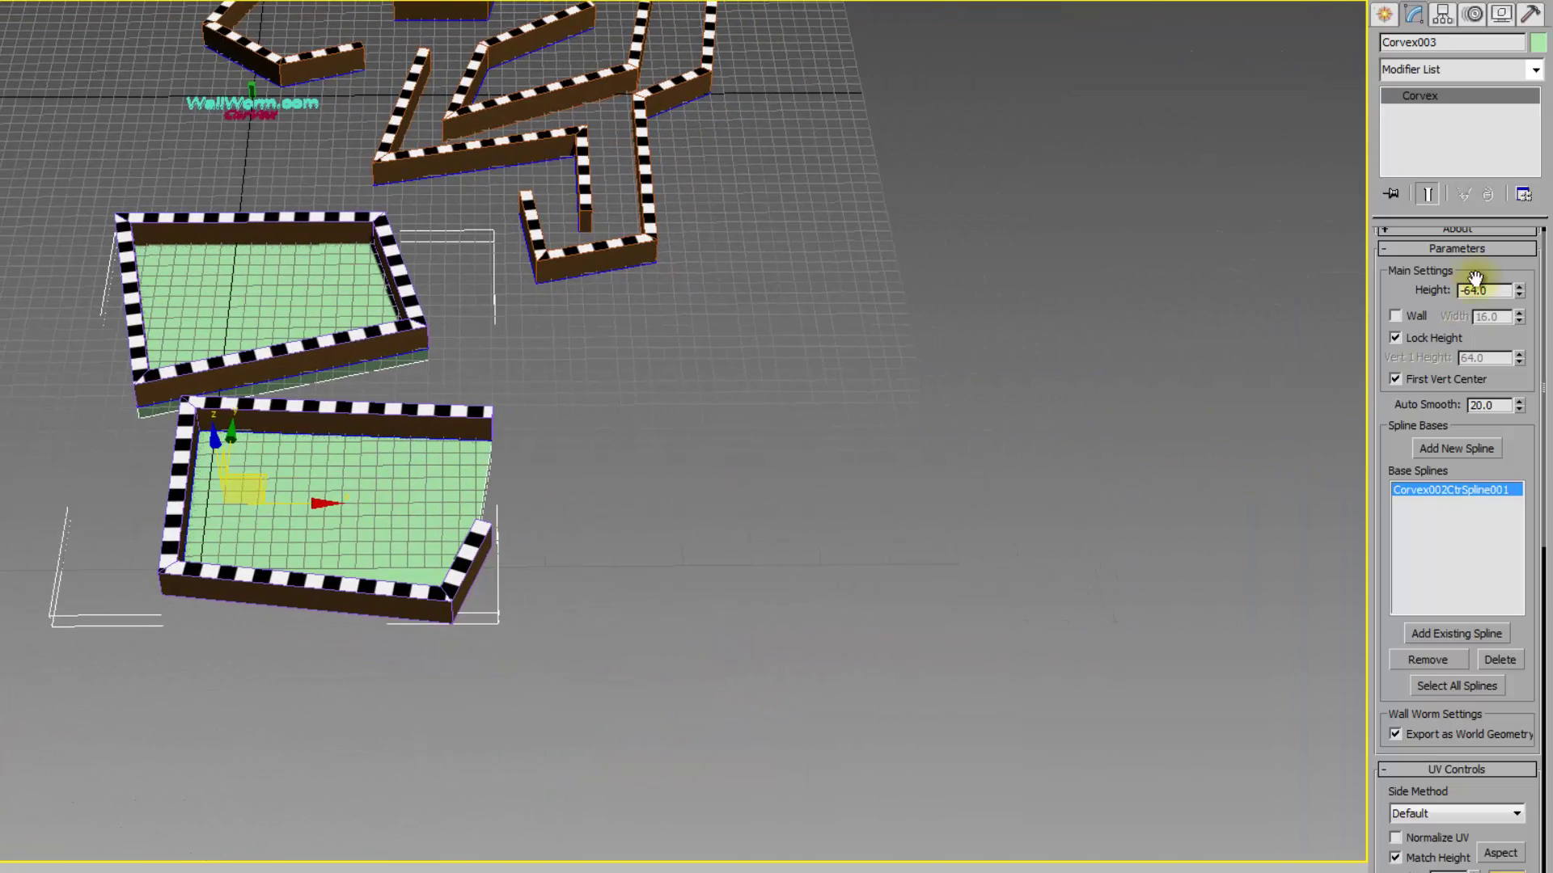
# Open the floor's shared base spline and draw a second open line with six points on the empty area beside the walls.
pyautogui.doubleClick(1427, 491)
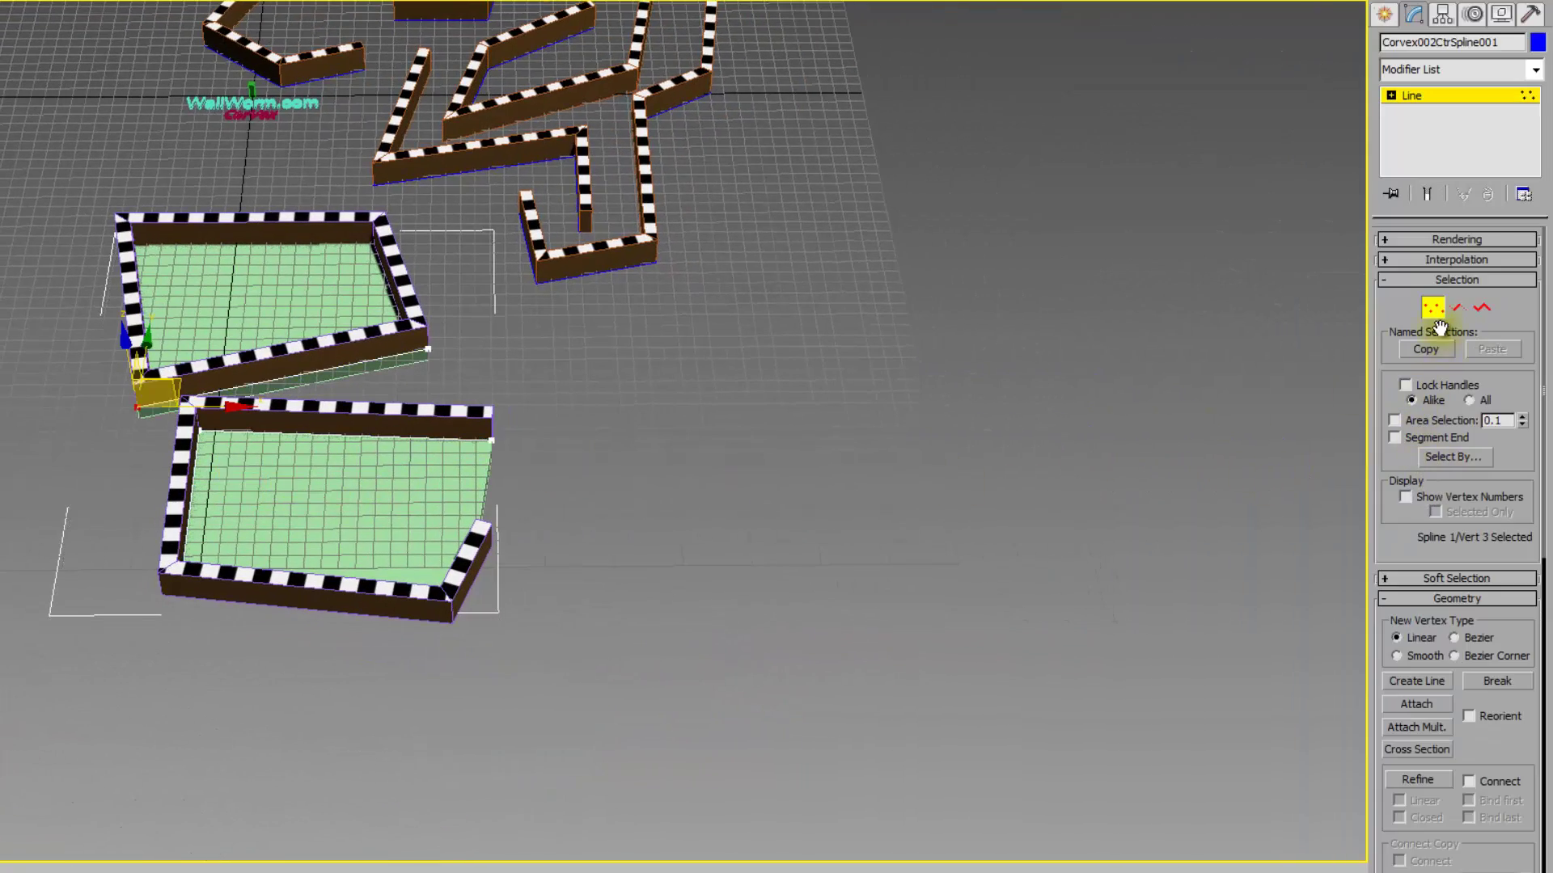
pyautogui.click(1416, 681)
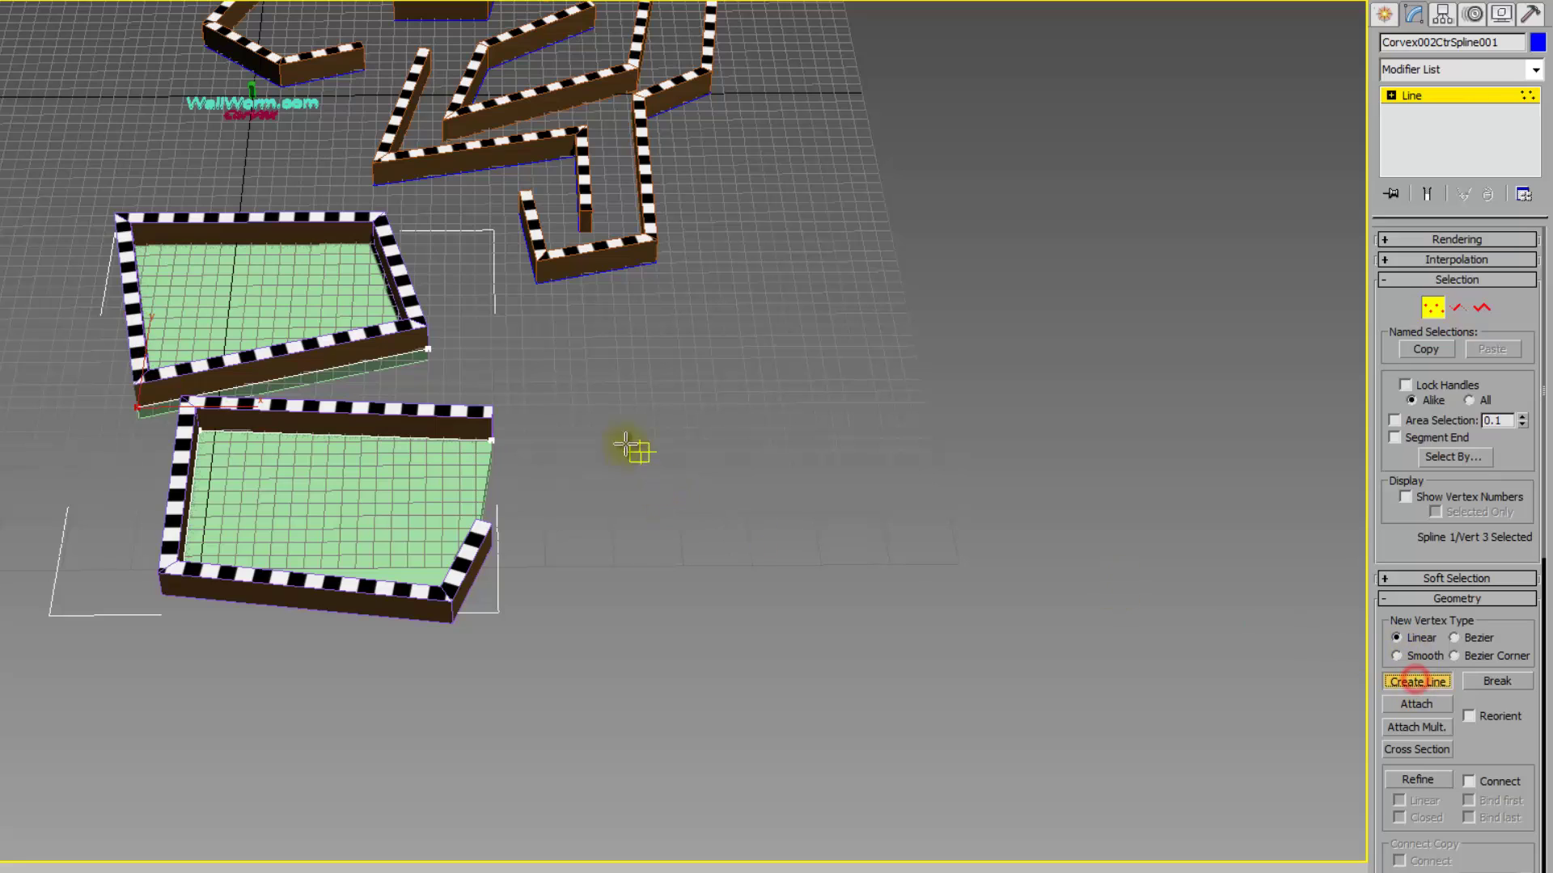
pyautogui.click(590, 415)
pyautogui.click(868, 368)
pyautogui.click(916, 509)
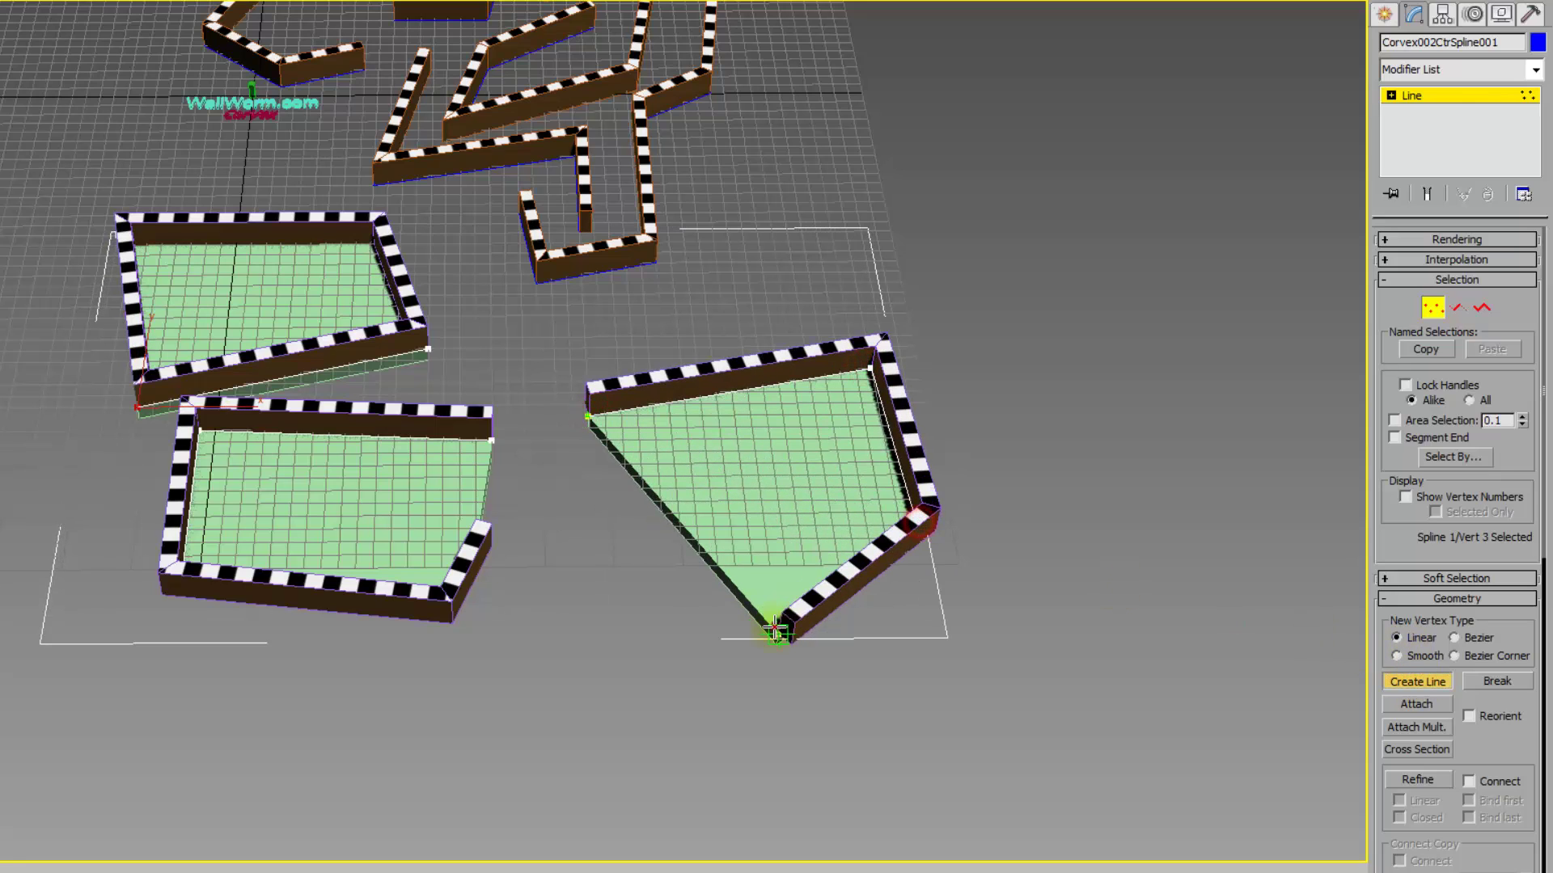
pyautogui.click(782, 629)
pyautogui.click(566, 700)
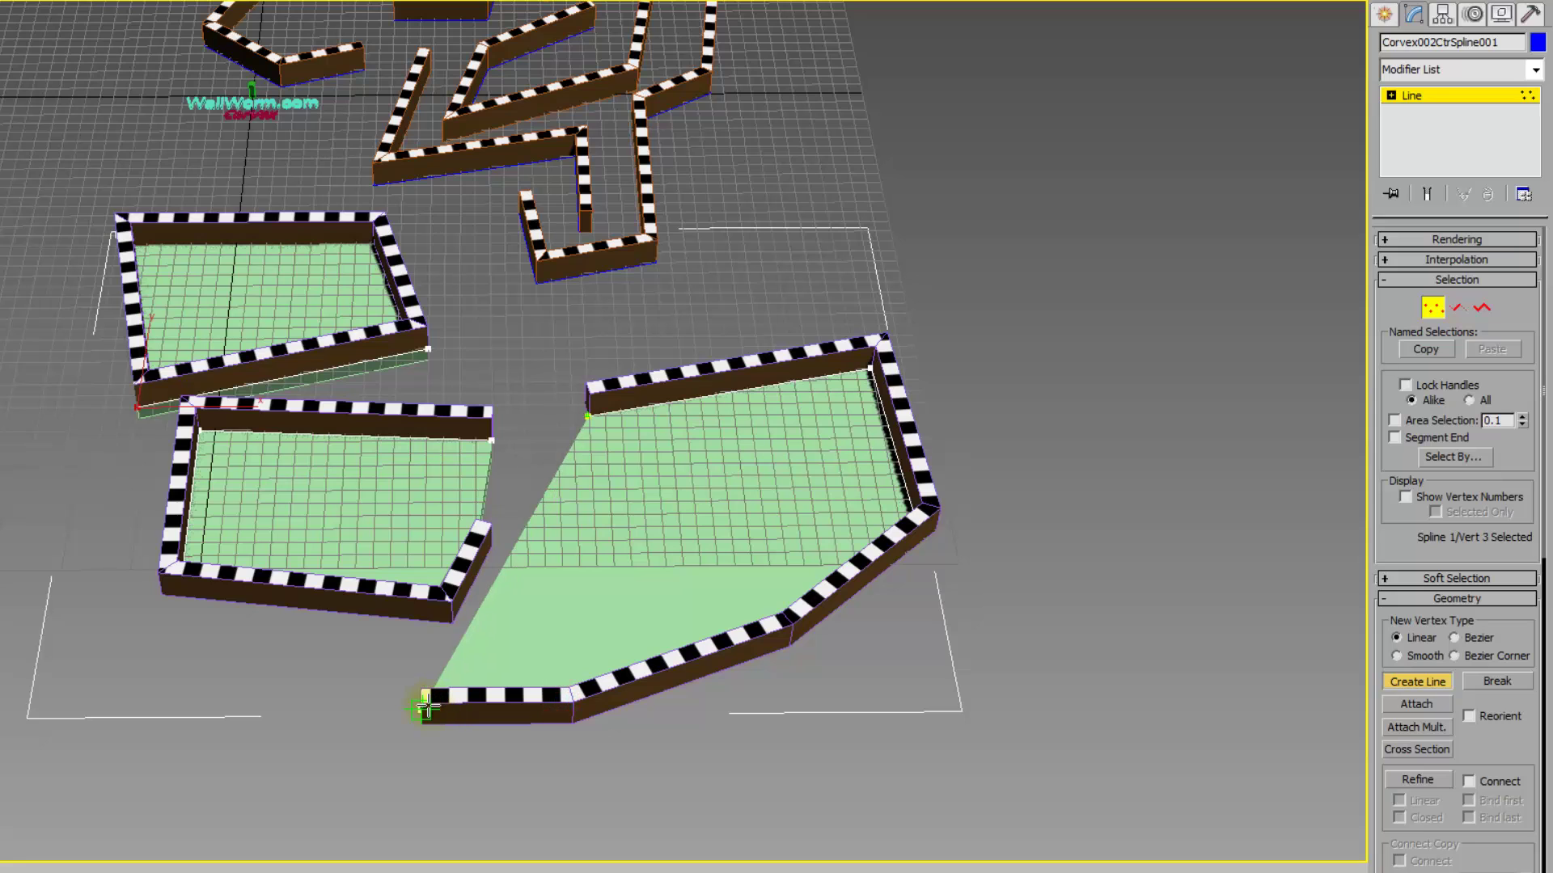
pyautogui.click(421, 705)
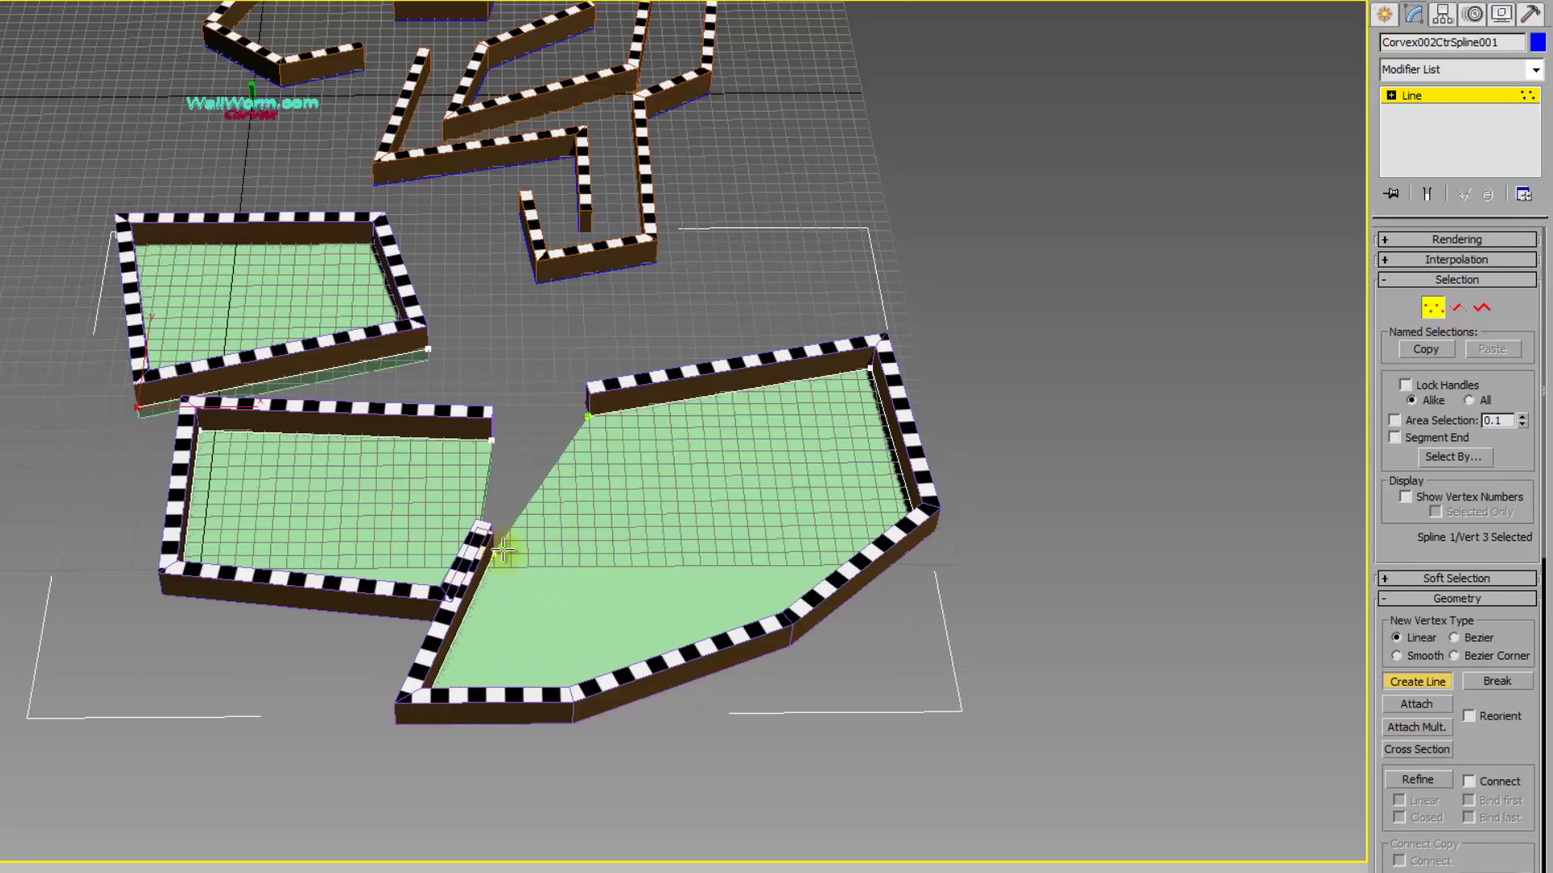
pyautogui.rightClick(518, 550)
# View all the walls and floors in the scene from different angles, and switch from line creation to the Move tool.
pyautogui.keyDown('alt'); pyautogui.moveTo(549, 635); pyautogui.dragTo(625, 596, button='middle'); pyautogui.keyUp('alt')
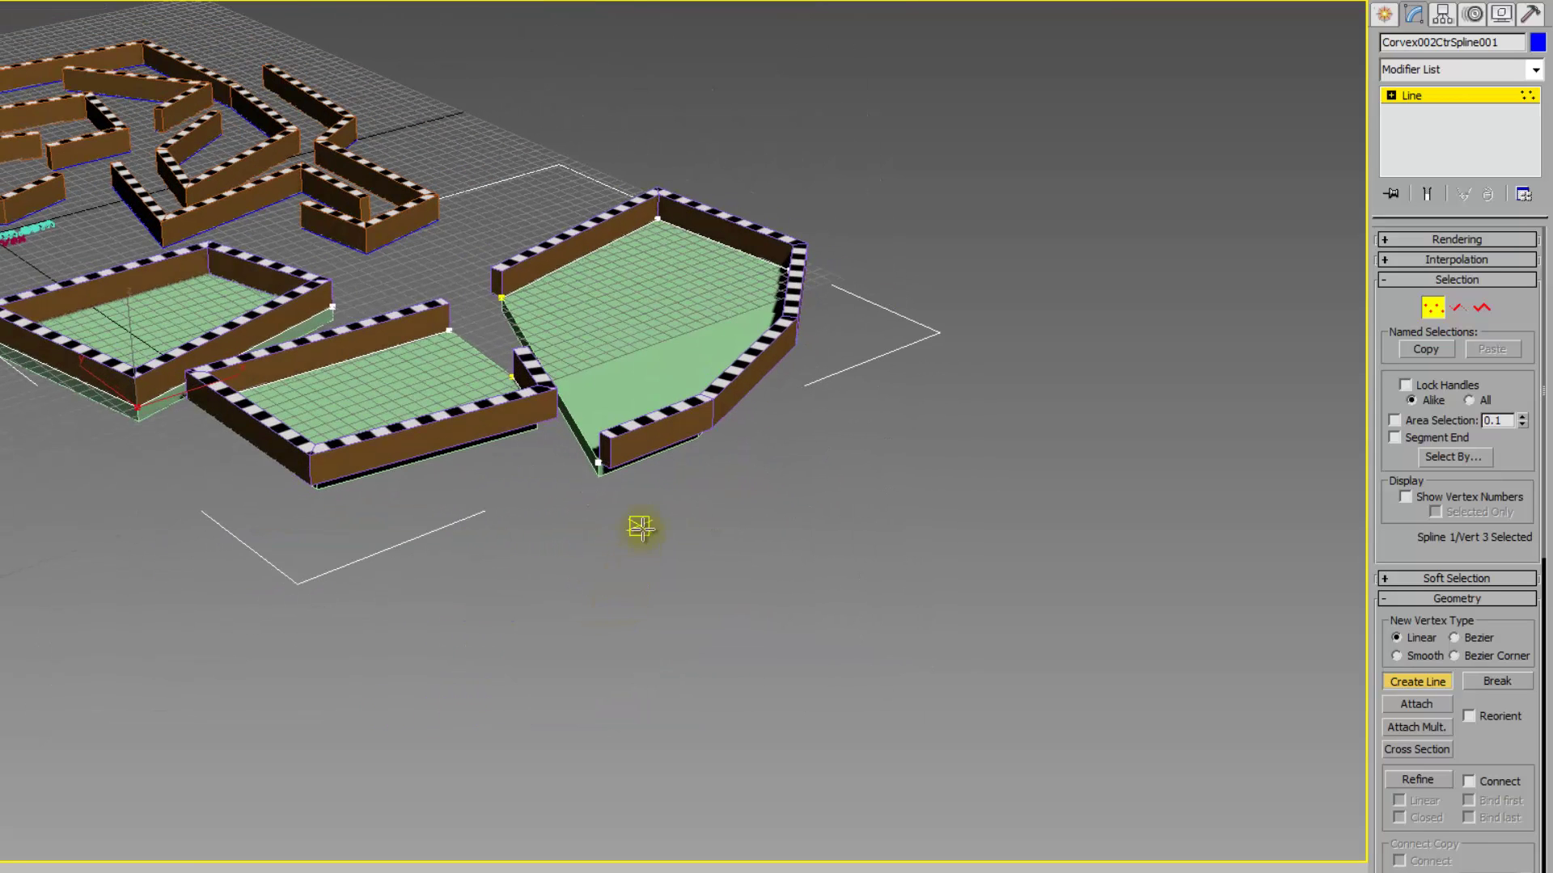
pyautogui.moveTo(643, 528); pyautogui.dragTo(649, 594, button='middle')
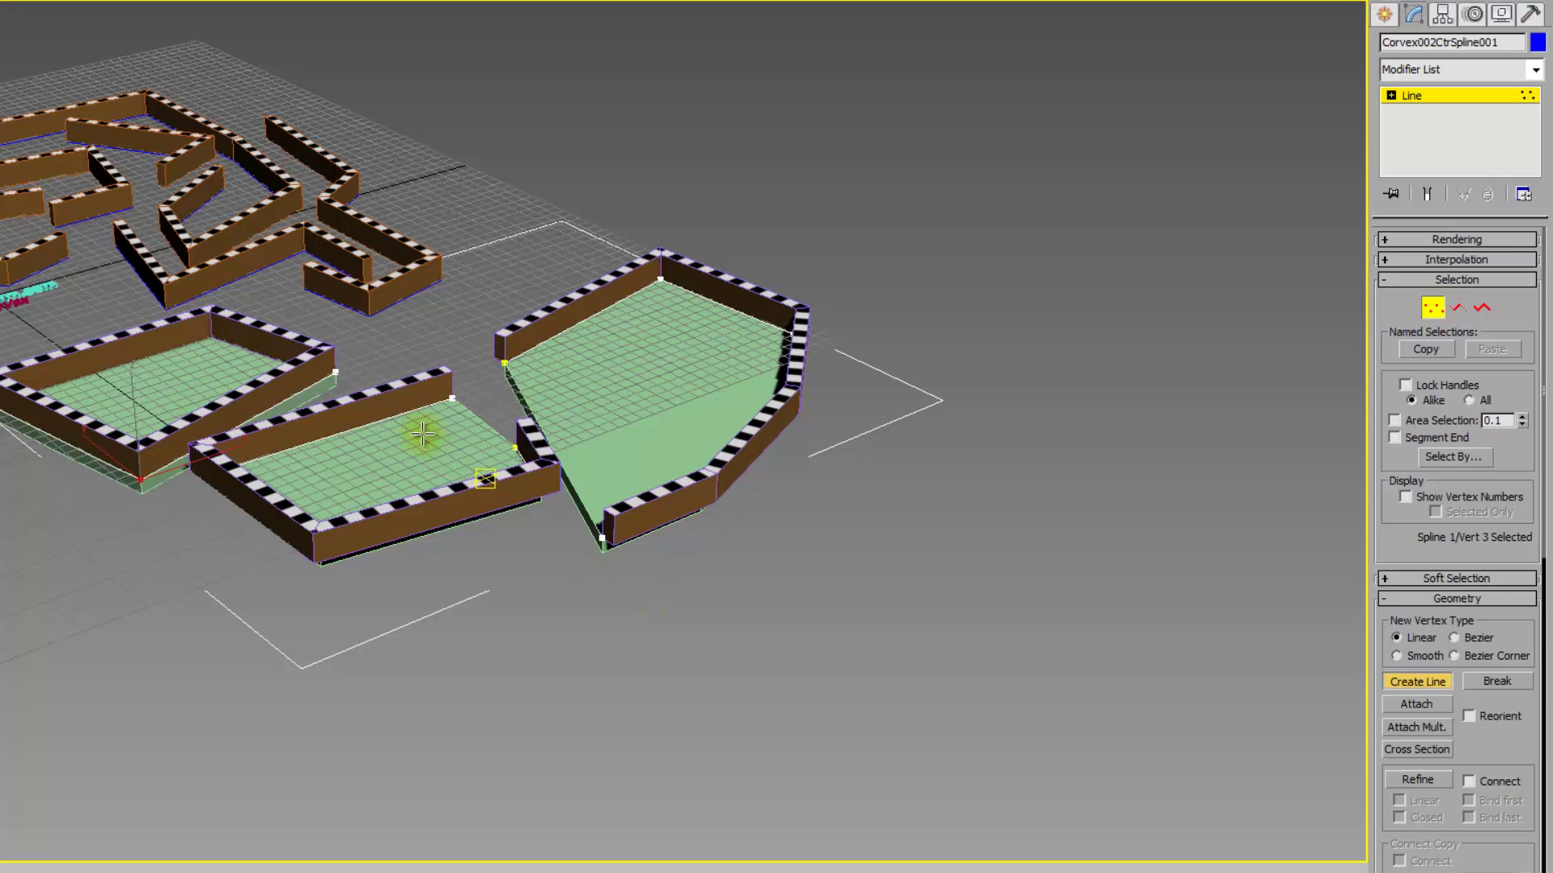
pyautogui.moveTo(396, 413); pyautogui.dragTo(707, 647, button='middle')
pyautogui.keyDown('alt'); pyautogui.moveTo(708, 647); pyautogui.dragTo(325, 580, button='middle'); pyautogui.keyUp('alt')
pyautogui.moveTo(326, 581); pyautogui.dragTo(696, 568, button='middle')
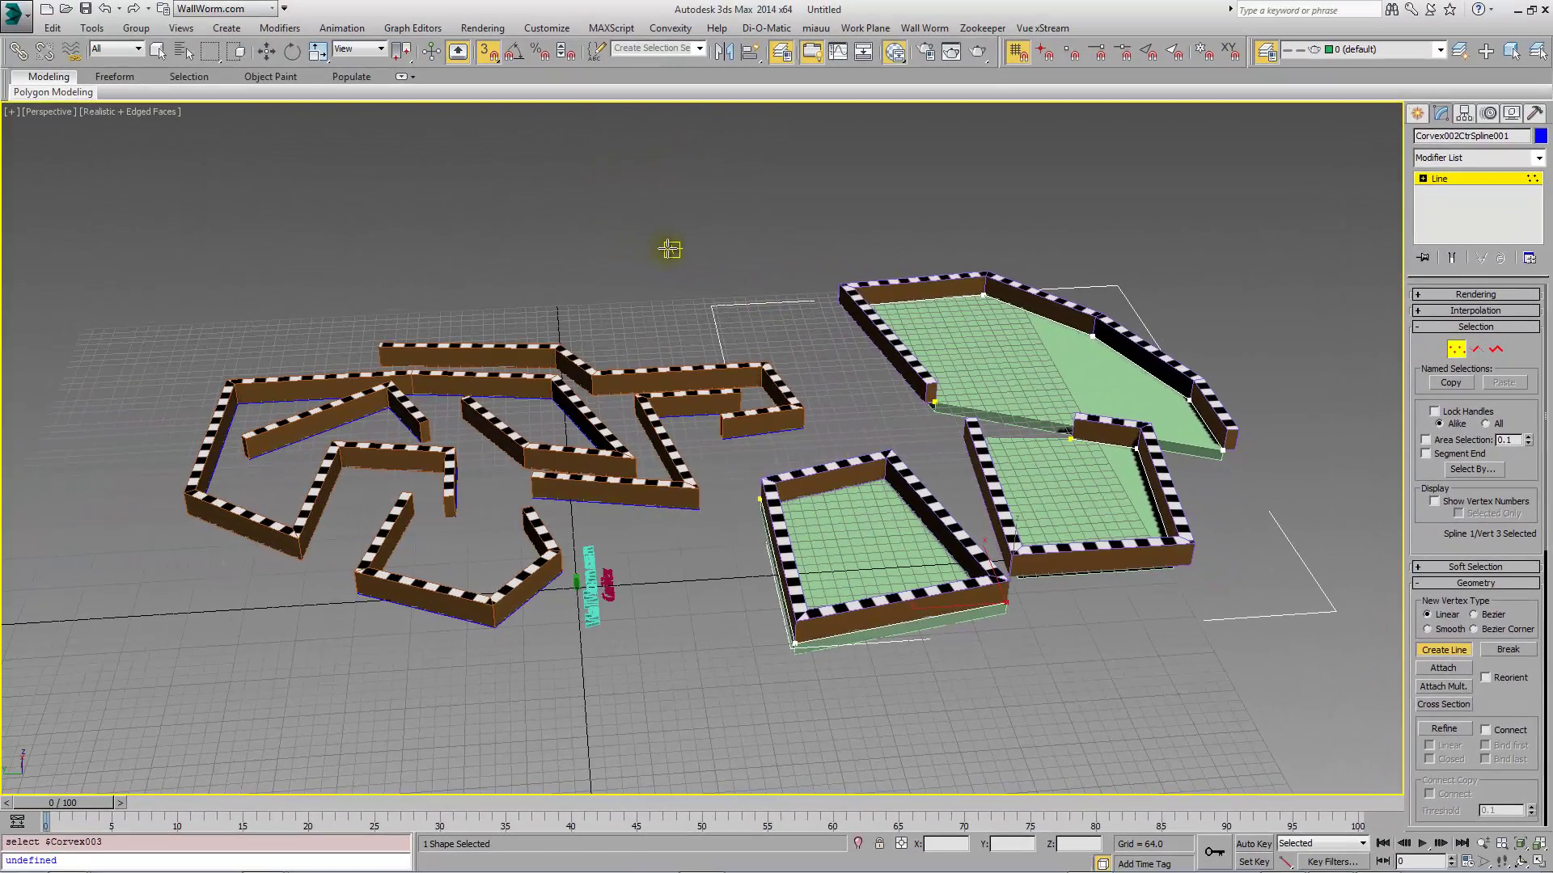
pyautogui.press('w')
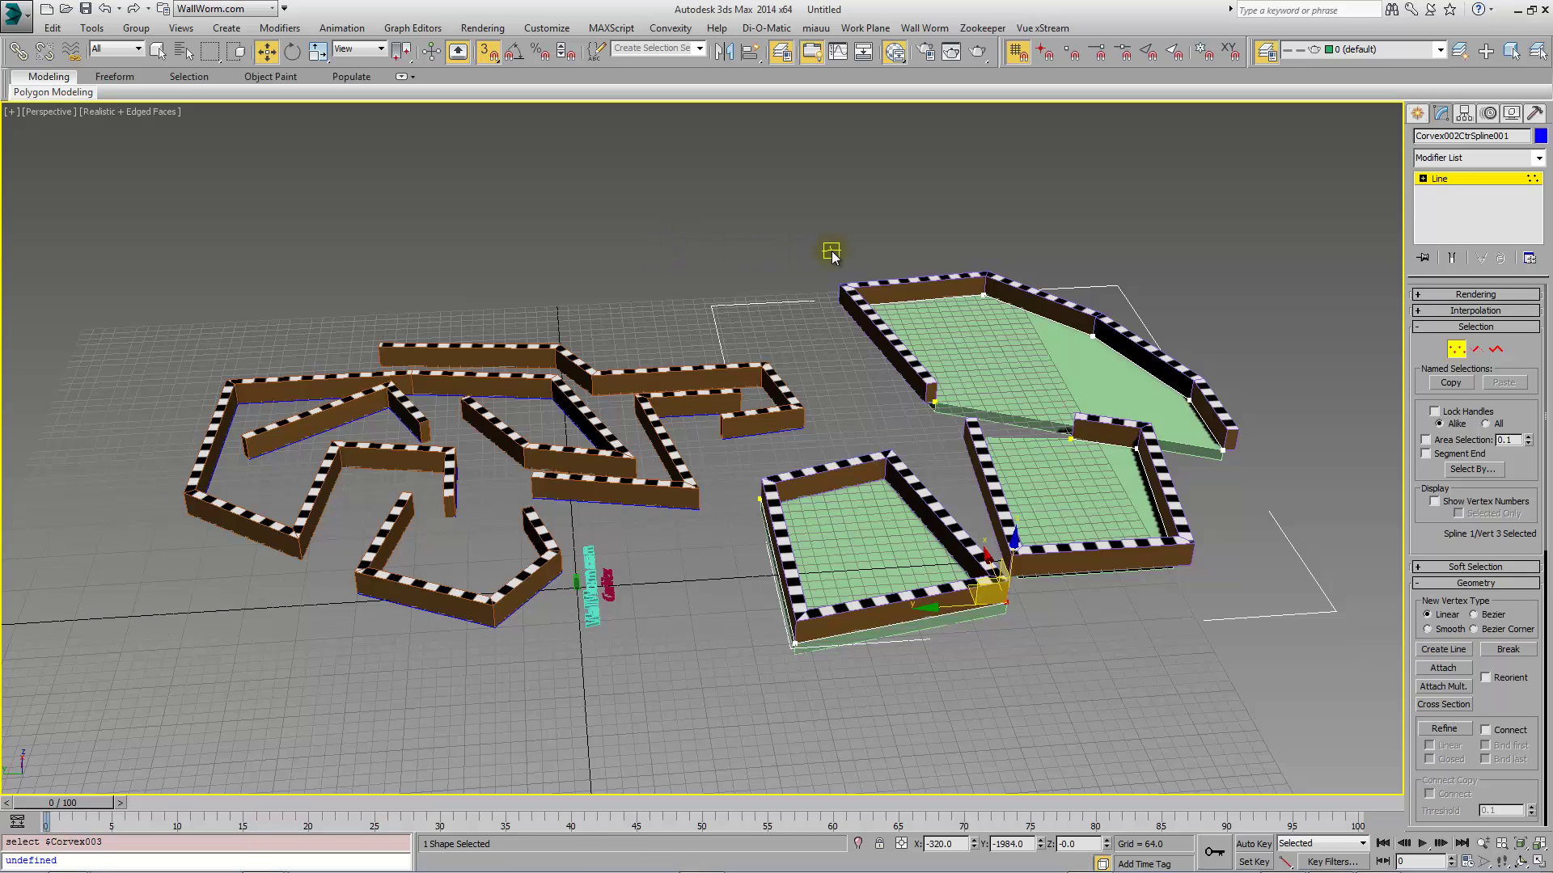